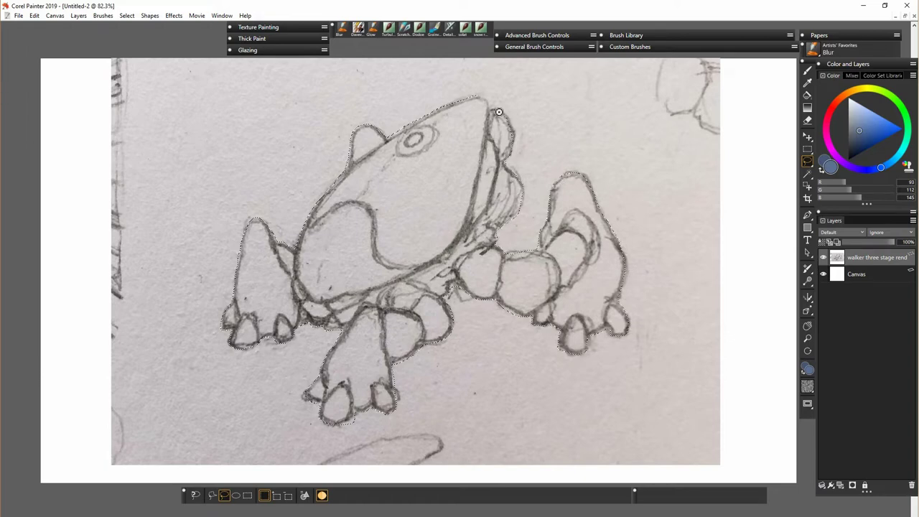
- Cut the walker sketch out along its outline onto its own layer and delete the original sketch photo layer
drag(499, 112, 481, 97)
key(ctrl+j)
click(824, 275)
mouse_move(862, 271)
mouse_down()
mouse_move(862, 252)
mouse_move(864, 281)
mouse_up()
click(865, 274)
click(911, 486)
- Add a layer beneath the walker and fill a full-width rectangular area below the horizon with medium blue for the sea
click(840, 485)
click(807, 150)
drag(36, 135, 800, 488)
click(808, 95)
click(861, 132)
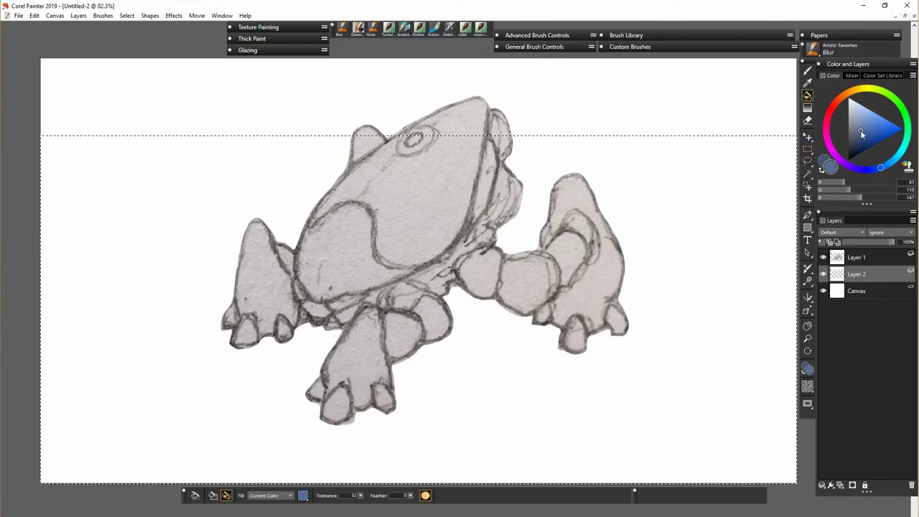
click(660, 400)
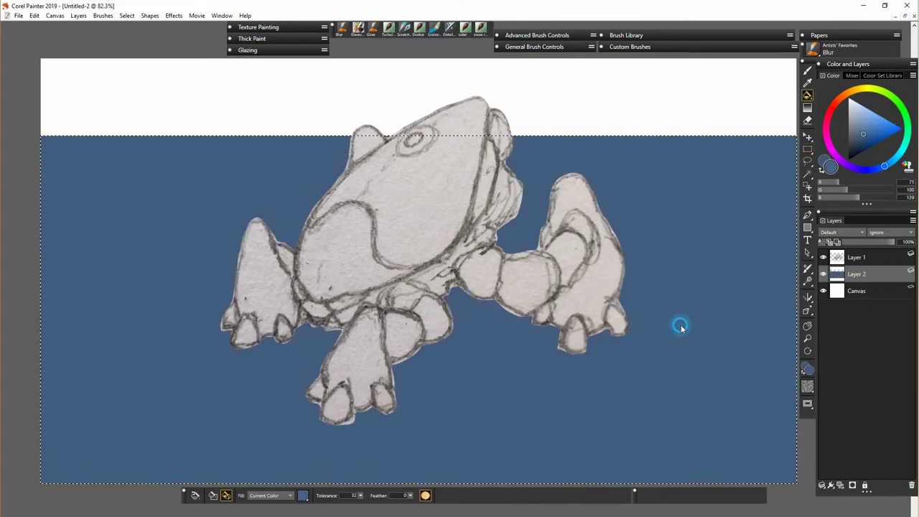
- Shade the sea with a gradient darkening to deep blue toward the foreground, and clear the selection
click(808, 108)
click(859, 143)
click(879, 168)
drag(680, 211, 699, 367)
drag(635, 188, 577, 406)
drag(635, 188, 634, 187)
key(ctrl+d)
- Add a layer between the canvas and the sea and fill it with a pale blue gradient for the sky
click(865, 289)
click(841, 486)
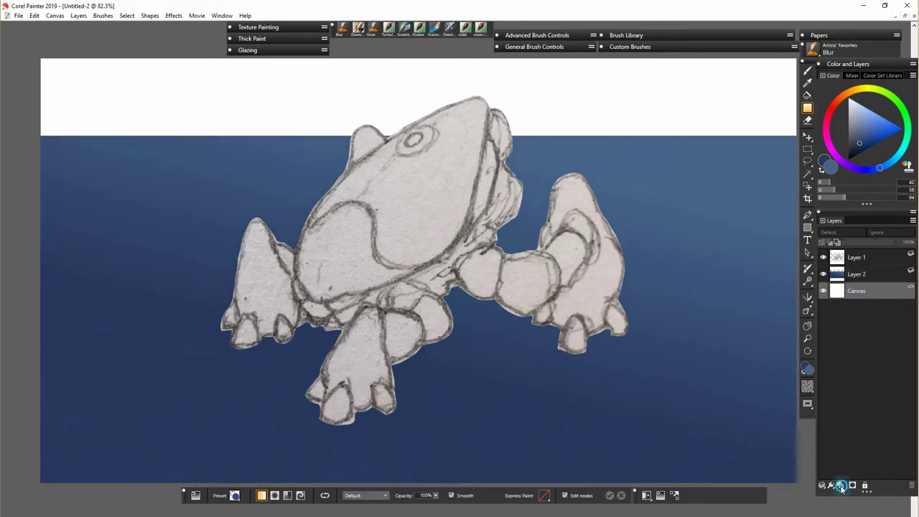
click(842, 487)
drag(861, 128, 861, 124)
drag(599, 81, 599, 112)
drag(596, 68, 578, 63)
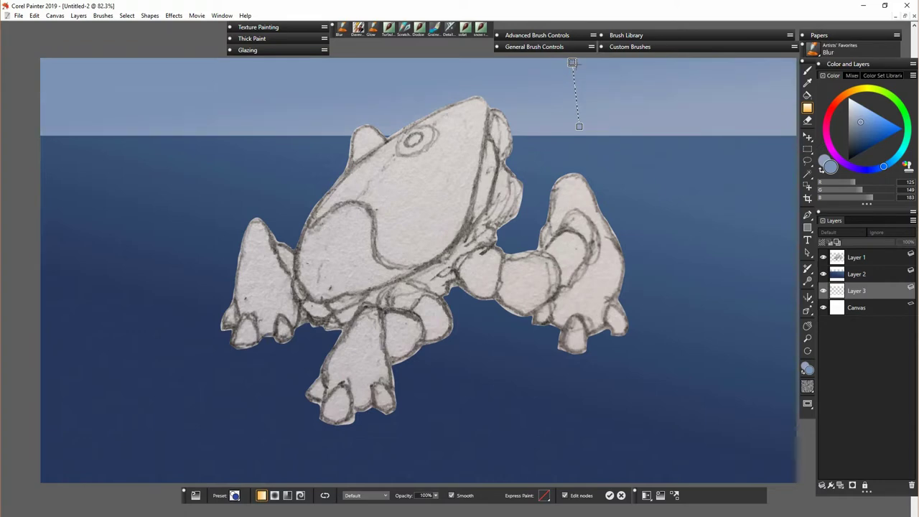
key(Return)
- On a new layer above the sea, lasso a ragged landmass at the canvas's left edge and fill it with muted brown
click(841, 486)
drag(858, 291, 859, 272)
key(l)
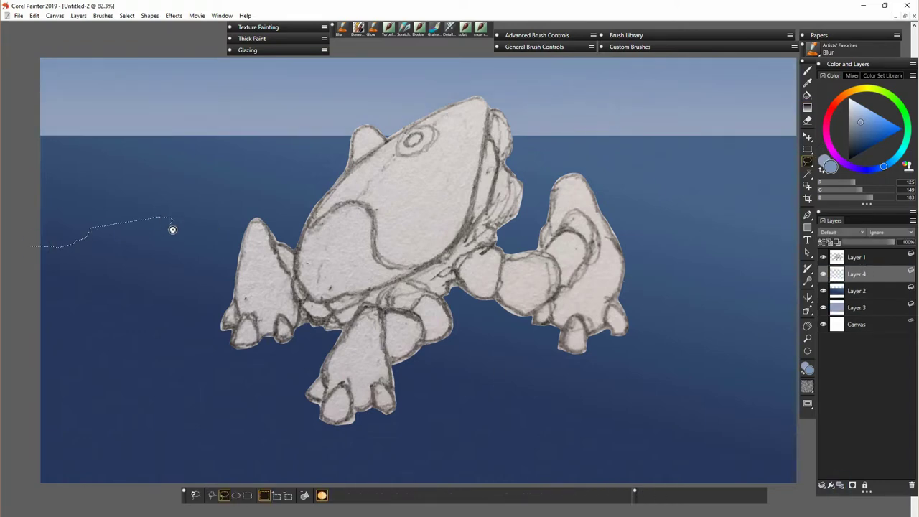
drag(863, 94, 850, 92)
click(861, 130)
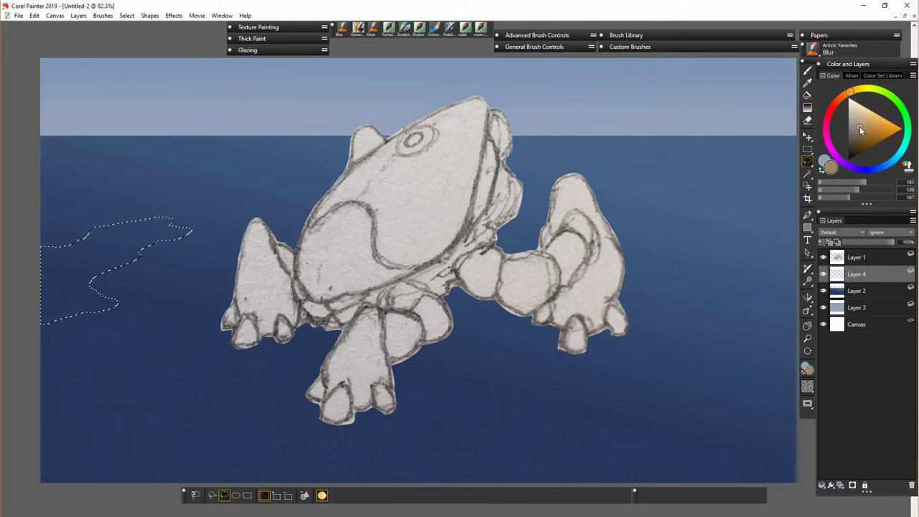
click(808, 98)
click(121, 247)
click(857, 132)
click(125, 248)
click(855, 132)
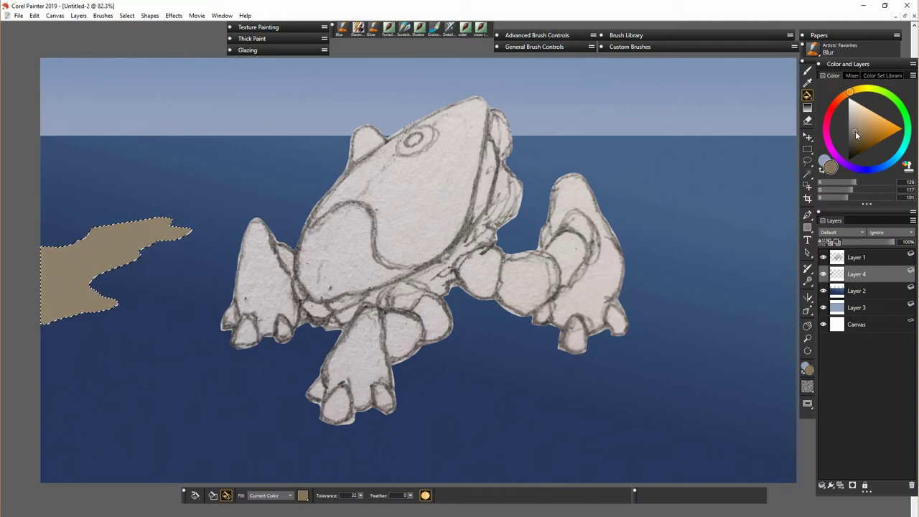
click(129, 247)
- Lasso a large foreground land area with an irregular shoreline, fill it with a greyish-brown gradient, and clear the selection
key(l)
drag(41, 377, 167, 327)
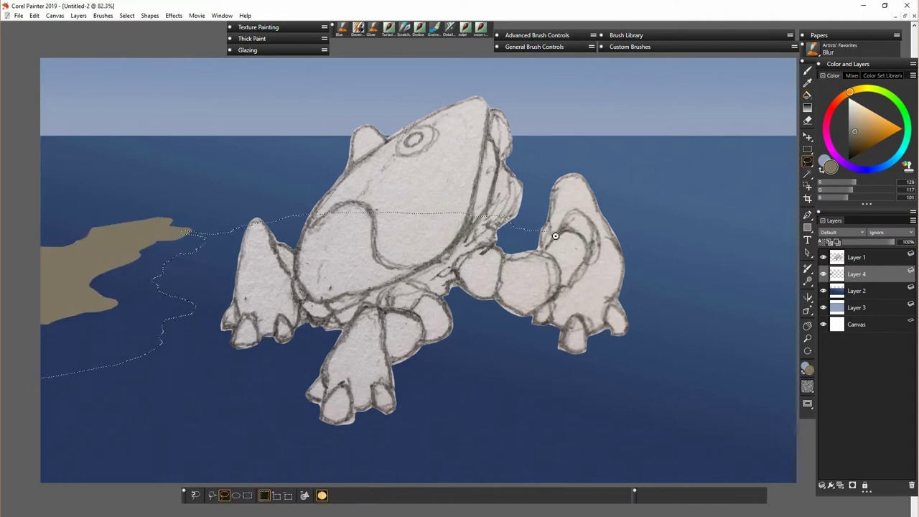
drag(817, 491, 819, 492)
click(857, 129)
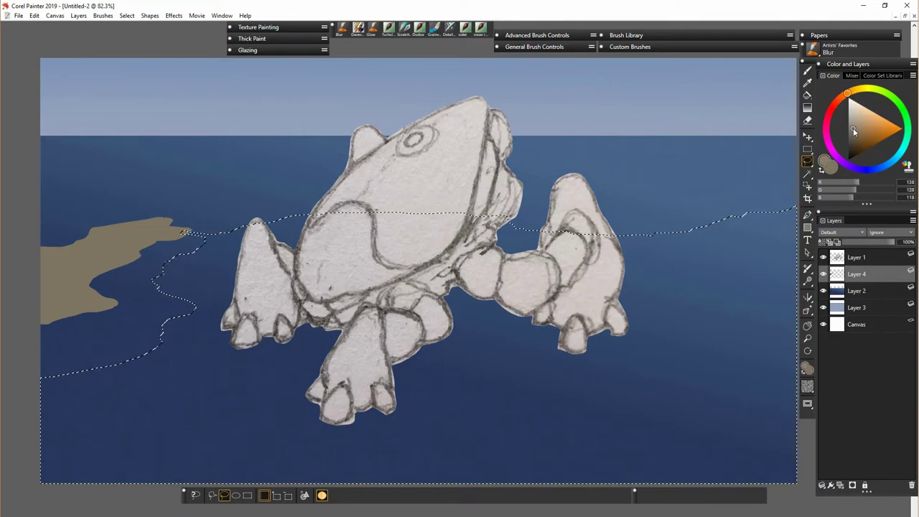
click(857, 130)
click(809, 109)
drag(644, 287, 661, 410)
mouse_move(602, 483)
mouse_down()
mouse_move(535, 316)
mouse_move(589, 403)
mouse_up()
drag(511, 293, 555, 385)
key(Return)
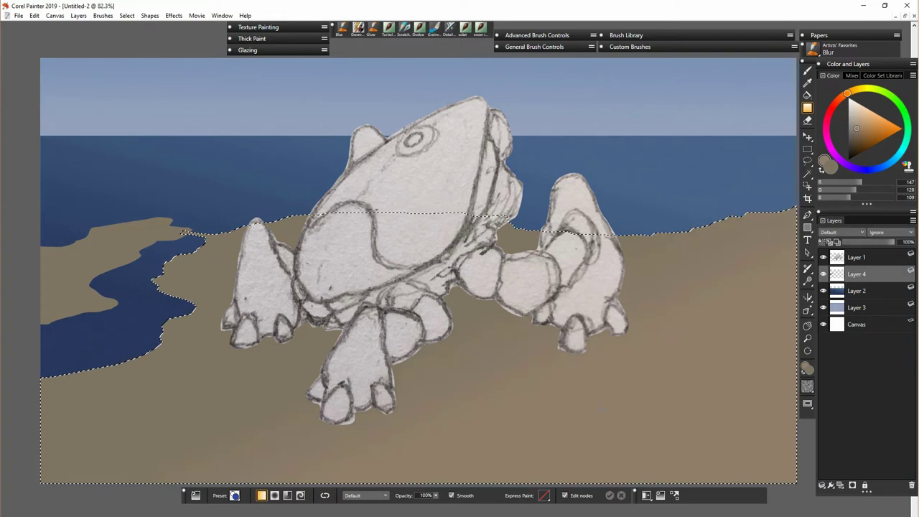
key(ctrl+d)
- Distort the land layer in perspective by spreading its lower corners well beyond the canvas, and apply the transform
key(ctrl+minus)
click(808, 136)
click(225, 495)
click(326, 496)
drag(766, 215, 747, 213)
drag(76, 475, 20, 464)
drag(54, 345, 33, 345)
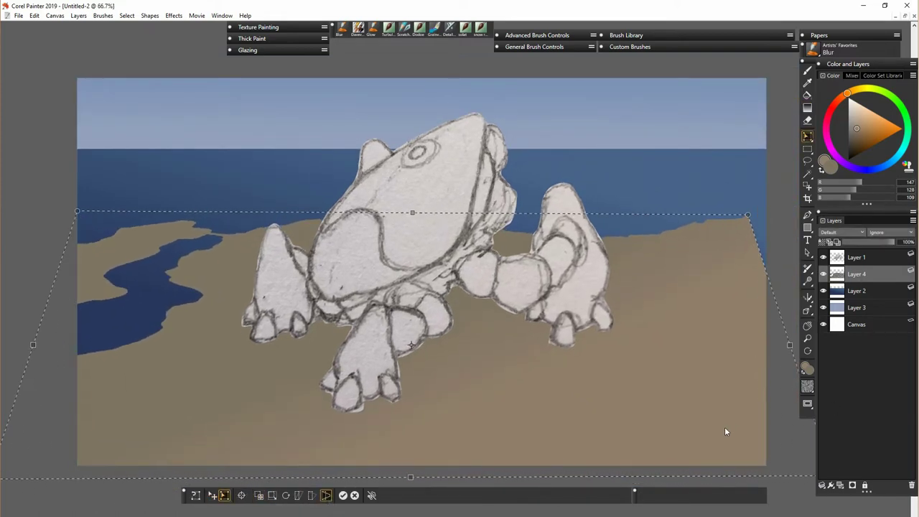
key(ctrl+minus)
drag(708, 412, 749, 417)
drag(145, 414, 122, 423)
drag(678, 234, 675, 233)
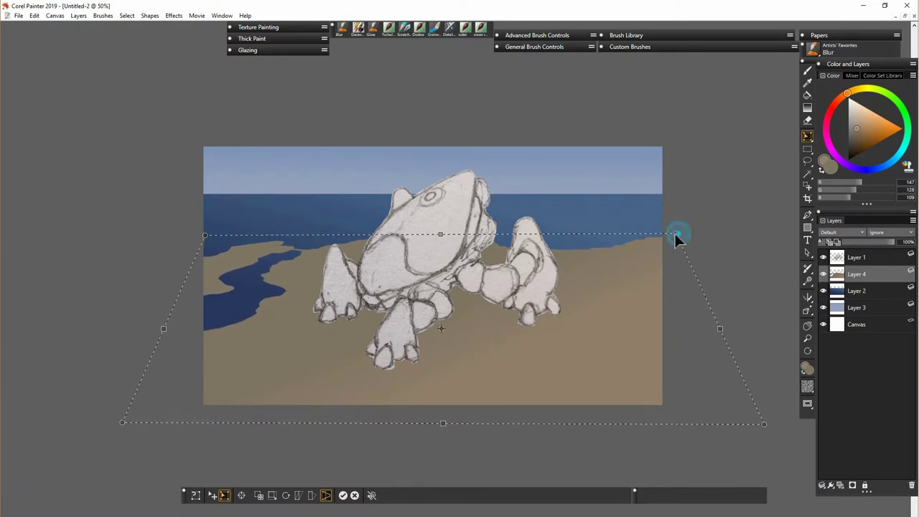
key(Return)
key(ctrl+plus)
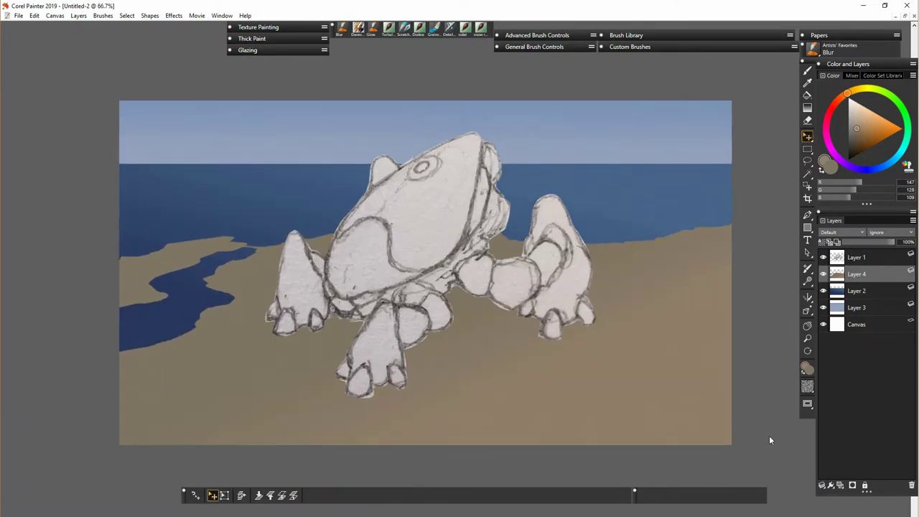
- Enlarge the walker sketch slightly and reposition it over the land
click(856, 257)
click(225, 496)
drag(597, 401, 615, 418)
key(Return)
mouse_move(434, 332)
mouse_down()
mouse_move(437, 308)
mouse_move(411, 331)
mouse_up()
- Lasso the walker's far left leg, separate it onto its own layer beneath the body, and resize it
click(807, 161)
mouse_move(331, 245)
mouse_down()
mouse_move(333, 264)
mouse_move(331, 245)
mouse_up()
ctrl+click(313, 287)
drag(869, 275, 864, 281)
click(808, 137)
click(225, 496)
drag(341, 330, 320, 313)
key(Return)
- Turn on perspective guides and align them to the sea horizon, with one vanishing point at the image's right edge and one outside its left edge
click(808, 310)
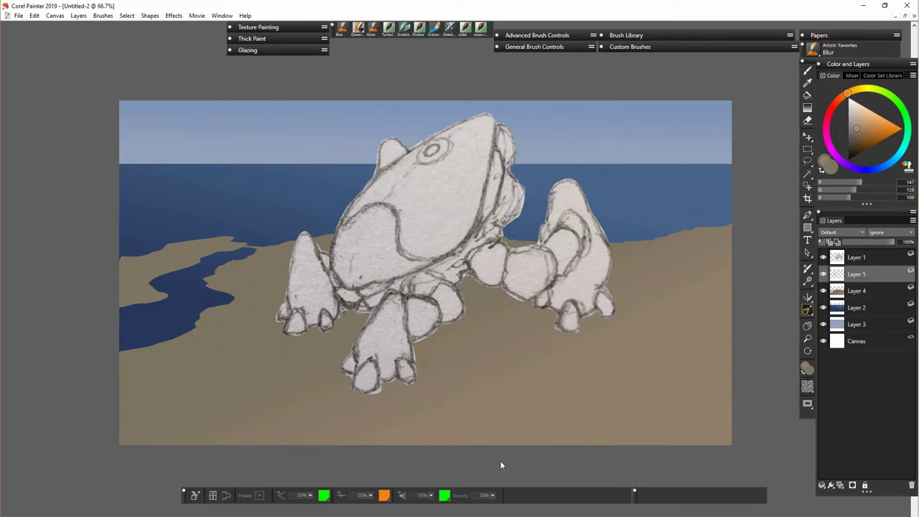
click(214, 495)
key(ctrl+minus)
key(ctrl+minus)
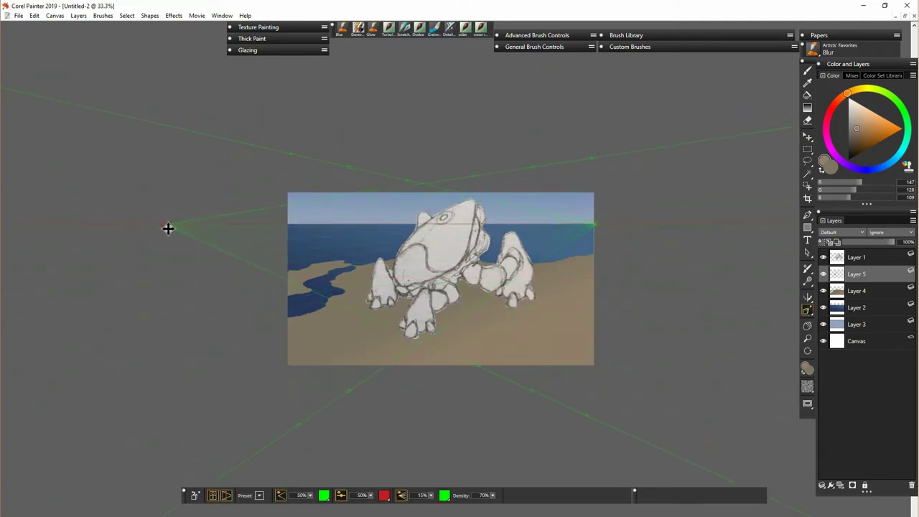
drag(482, 369, 524, 408)
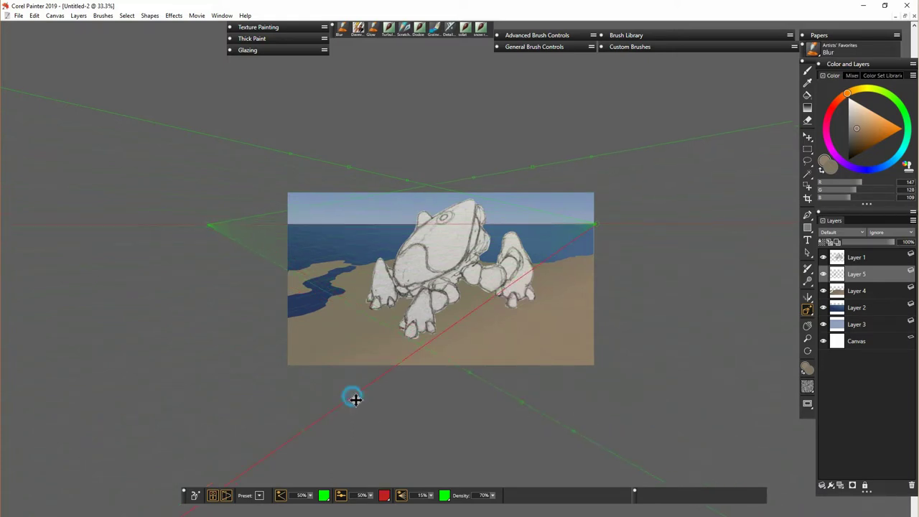
key(ctrl+plus)
key(ctrl+plus)
- Add a layer beneath the leg and trace a red perspective ground grid on it with the Scratchboard Tool
click(840, 485)
click(653, 48)
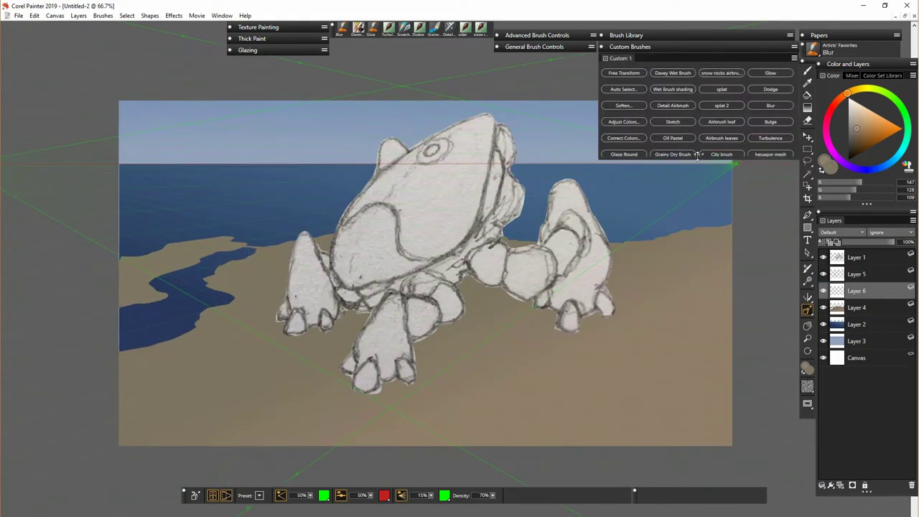
drag(698, 155, 699, 175)
click(672, 171)
click(835, 105)
click(874, 135)
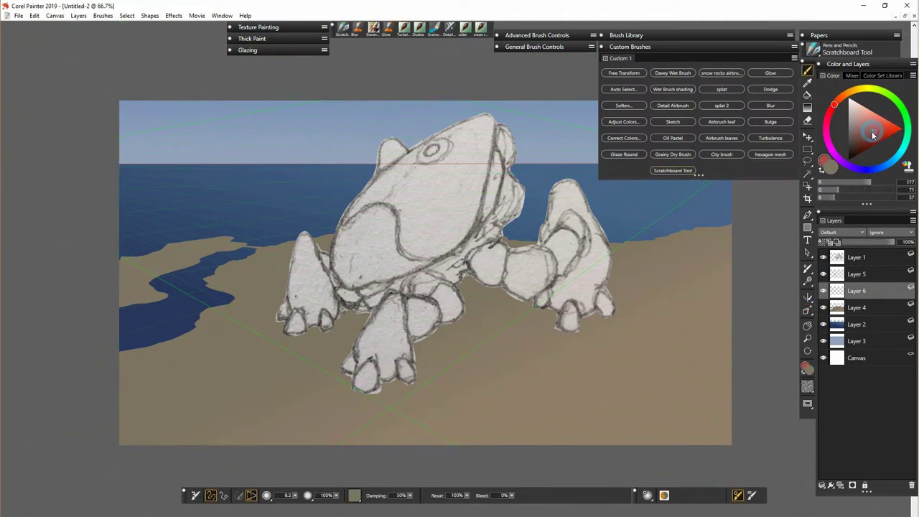
click(884, 134)
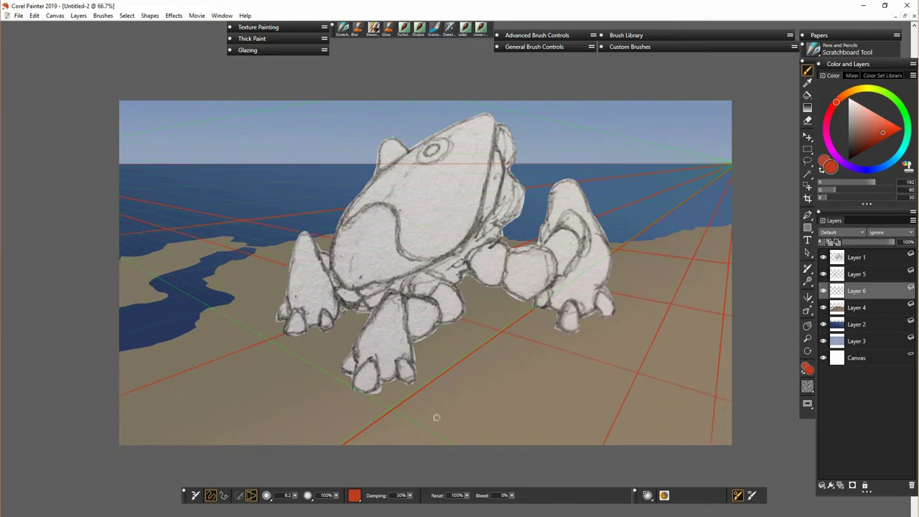
- Merge the walker's leg and body layers, and group the land, sea and sky layers
click(864, 257)
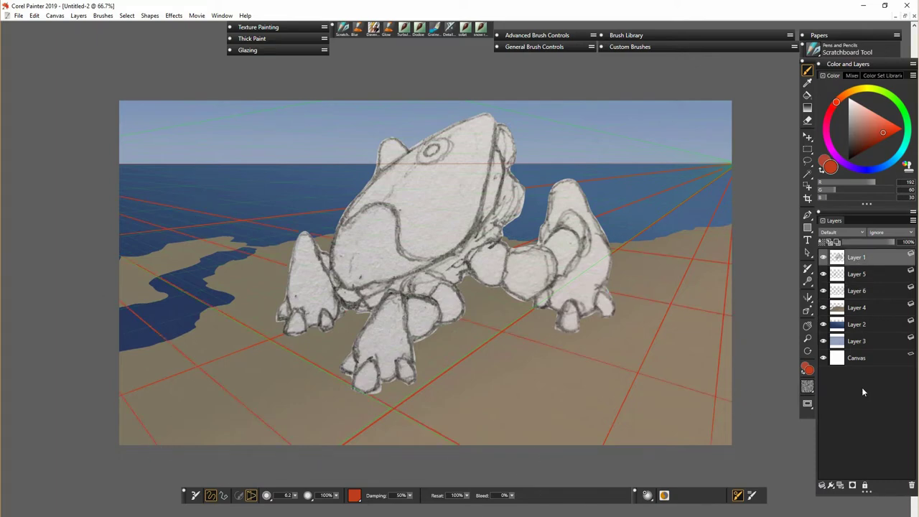
shift+click(864, 274)
key(ctrl+e)
click(869, 307)
shift+click(871, 325)
key(ctrl+g)
drag(869, 292, 871, 310)
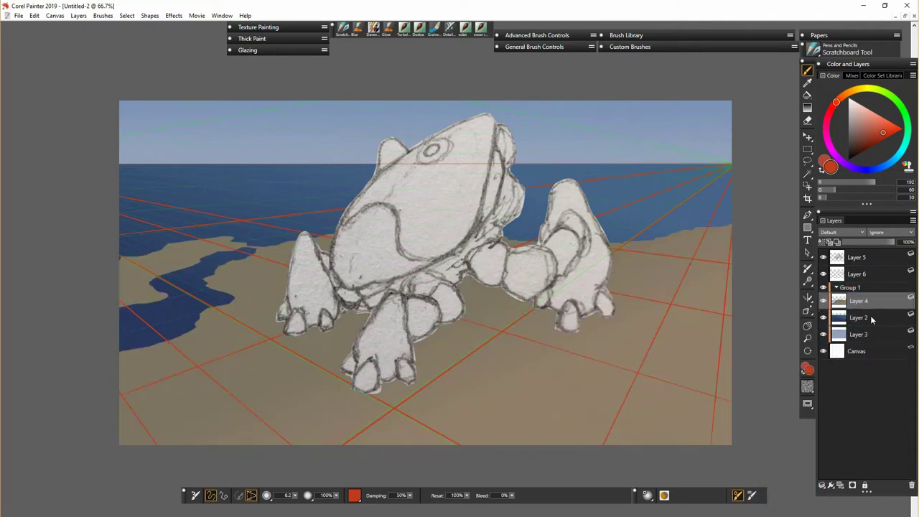
- Hide the walker layer, collapse the background group, and add a new layer directly above the group
click(859, 260)
click(824, 259)
click(862, 275)
click(864, 288)
click(837, 287)
key(ctrl+shift+n)
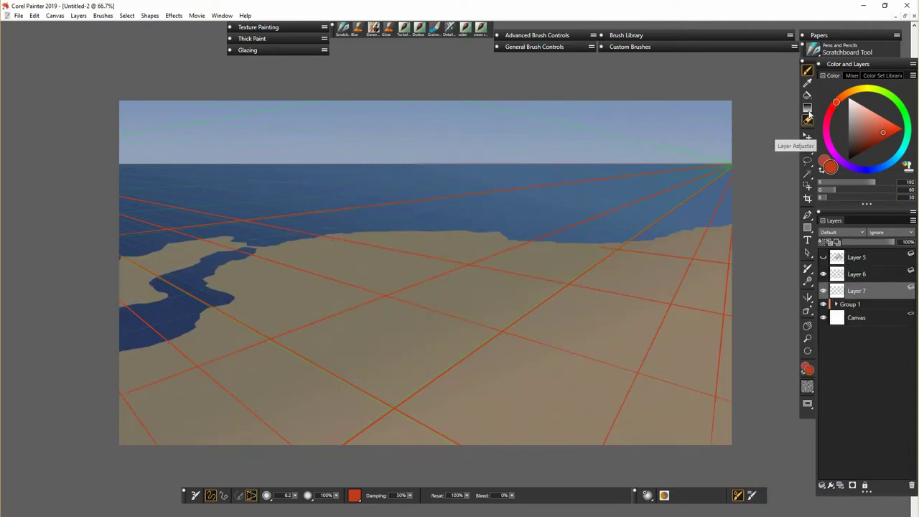
- Enable fill for rectangle shapes and undo the trial rectangle
click(807, 227)
drag(619, 283, 642, 360)
click(293, 496)
key(ctrl+z)
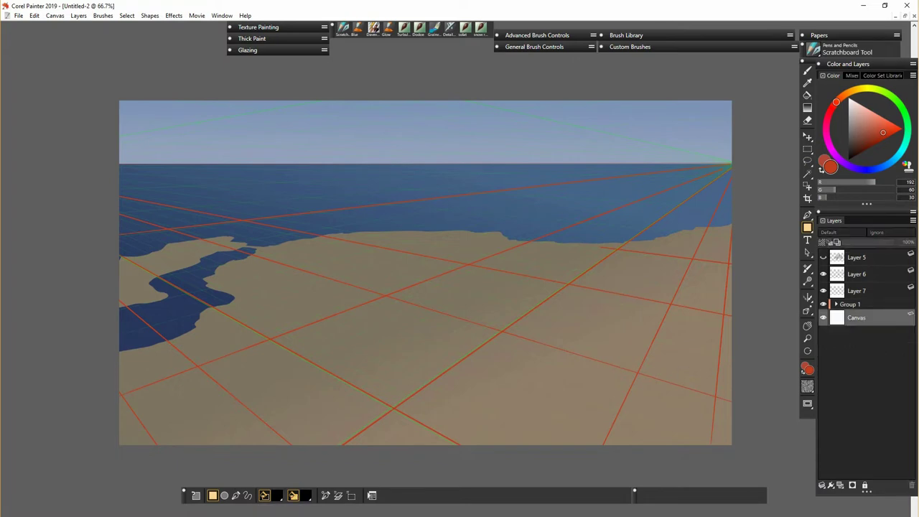
- Draw black-filled rectangles as building footprints on the land's right side and lower middle, including a T-shaped cluster
click(859, 292)
drag(620, 289, 639, 351)
drag(654, 271, 594, 320)
drag(642, 451, 641, 446)
mouse_move(552, 383)
mouse_down()
mouse_move(592, 405)
mouse_move(605, 431)
mouse_up()
drag(483, 428, 490, 424)
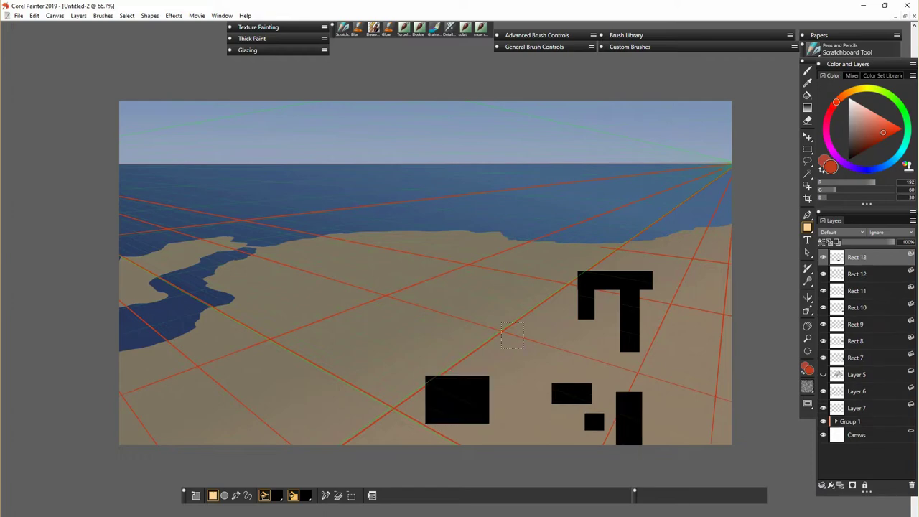
- Draw more black rectangles across the middle of the land and its left foreground, including a three-pronged cluster
drag(502, 323, 524, 349)
drag(454, 261, 491, 284)
drag(421, 276, 446, 283)
drag(375, 263, 413, 283)
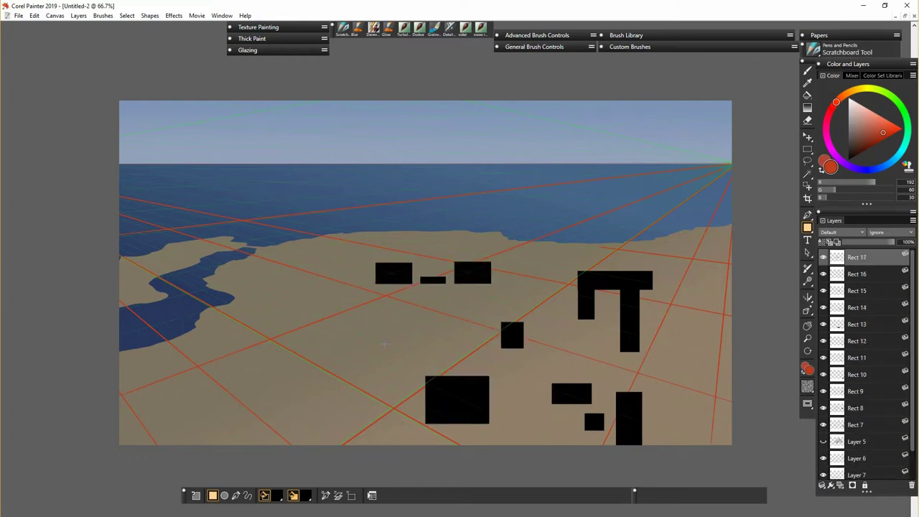
mouse_move(284, 349)
mouse_down()
mouse_move(284, 357)
mouse_move(236, 297)
mouse_up()
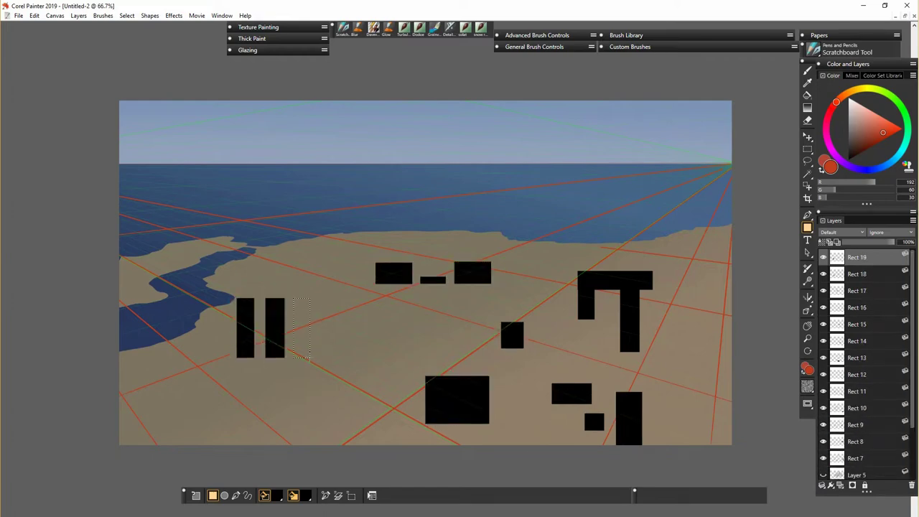
drag(310, 357, 311, 357)
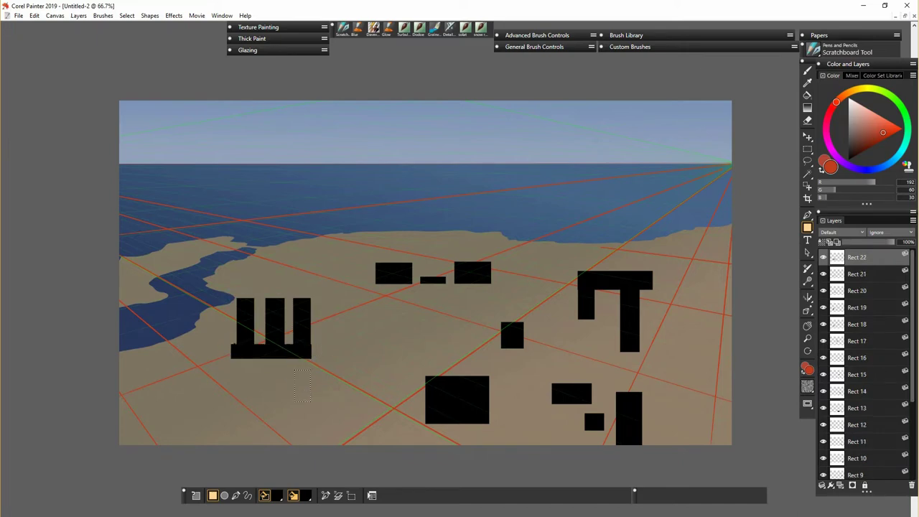
drag(305, 434, 311, 435)
drag(198, 369, 221, 411)
- Scatter small black rectangles along and just beyond the shoreline across the width of the land
drag(423, 216, 448, 225)
drag(459, 235, 487, 246)
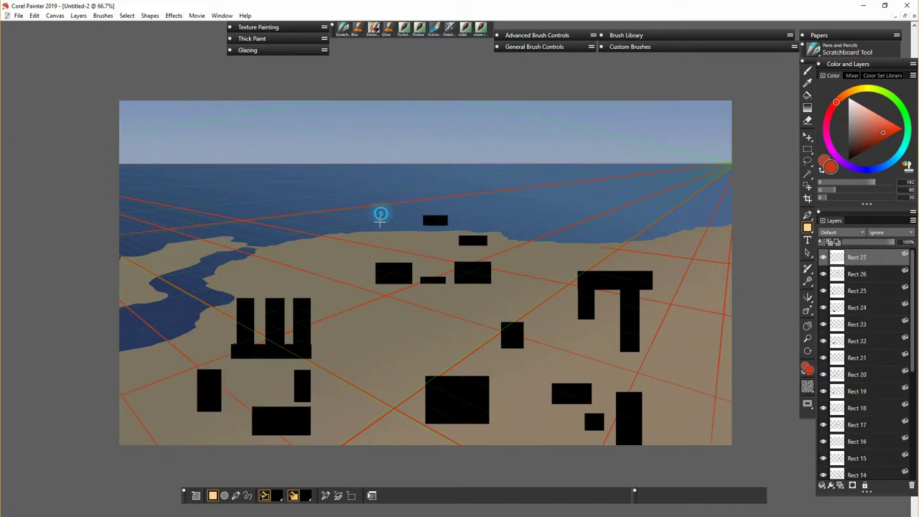
drag(380, 212, 397, 239)
drag(560, 210, 544, 223)
drag(549, 244, 574, 259)
drag(609, 207, 625, 227)
drag(679, 221, 693, 242)
drag(642, 199, 654, 220)
drag(504, 203, 520, 223)
drag(317, 237, 336, 259)
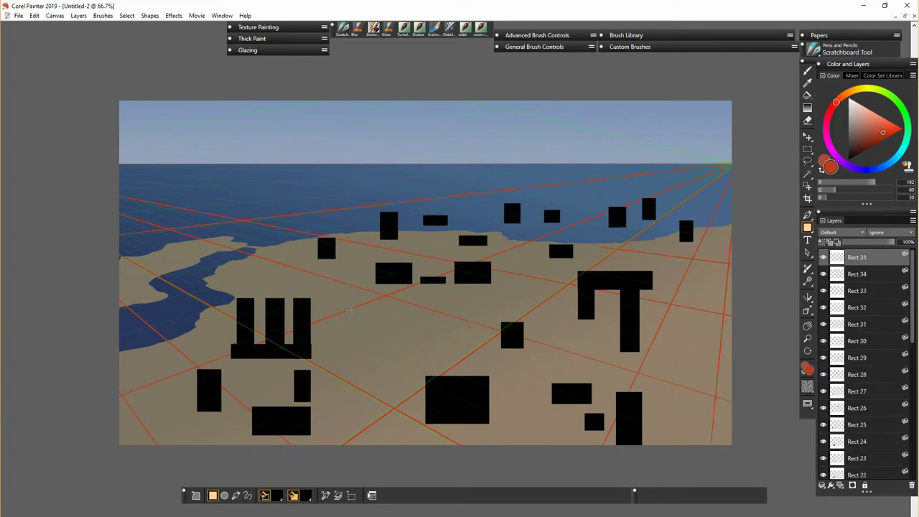
- Fill the remaining gaps with black rectangles, including a large one in the lower-left corner and several along the right edge
drag(286, 243, 306, 270)
mouse_move(113, 365)
mouse_down()
mouse_move(145, 384)
mouse_move(177, 449)
mouse_up()
drag(202, 431, 224, 451)
drag(384, 327, 407, 346)
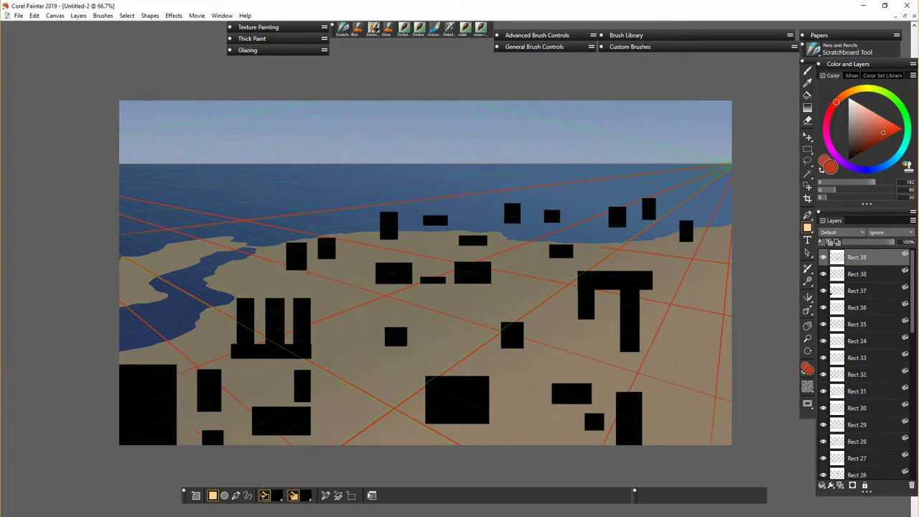
drag(693, 328, 719, 364)
drag(676, 383, 703, 434)
drag(711, 277, 719, 320)
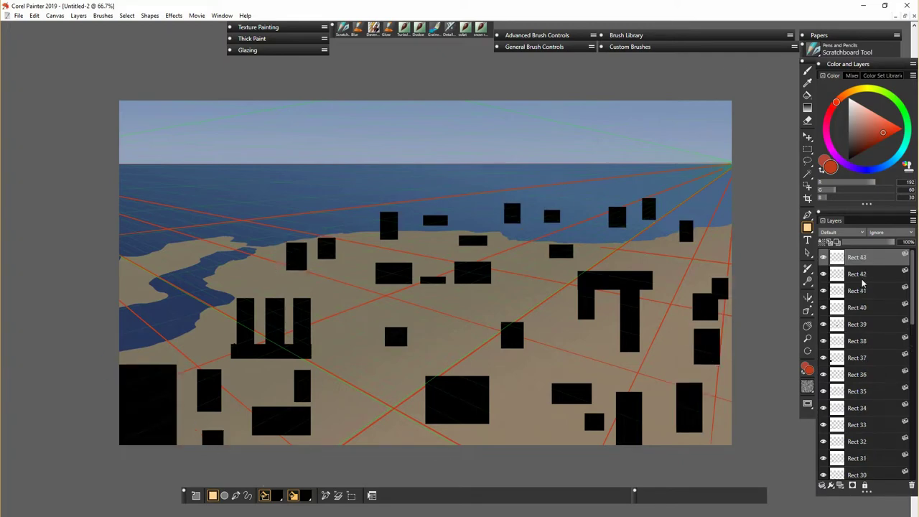
- Merge all the rectangle layers into one and rotate the merged shapes clockwise by about 30 degrees
shift+click(857, 309)
key(ctrl+e)
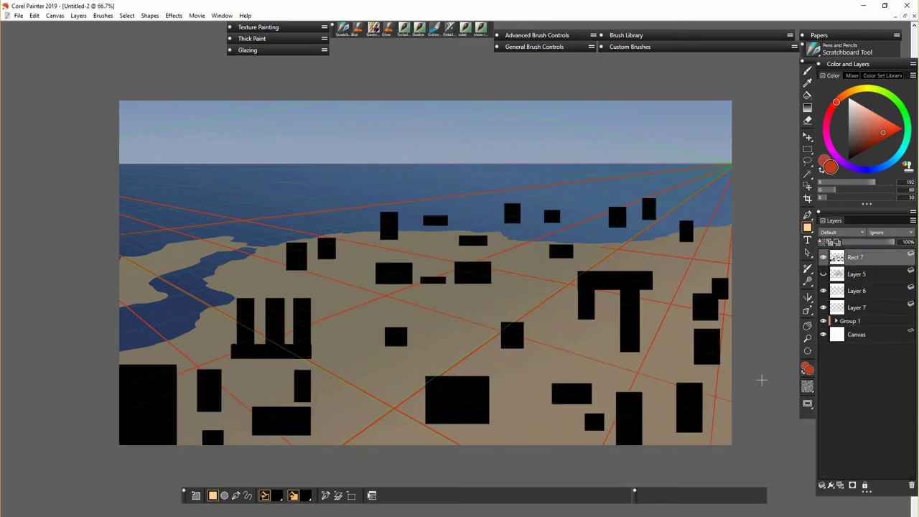
key(f)
click(225, 496)
key(ctrl+minus)
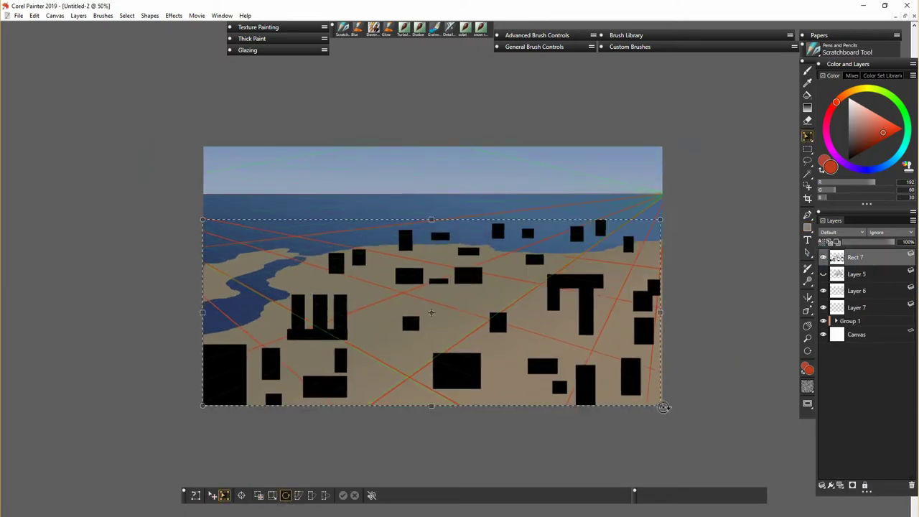
drag(640, 447, 566, 478)
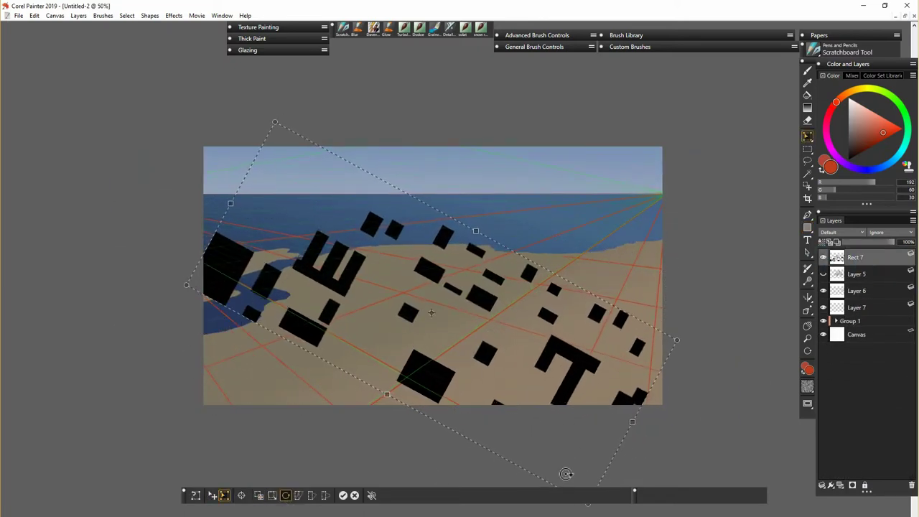
- Distort the merged black footprints in perspective so they flatten onto the land and recede towards the coast
click(325, 495)
drag(678, 338, 674, 317)
drag(546, 271, 510, 195)
drag(553, 427, 520, 467)
click(286, 495)
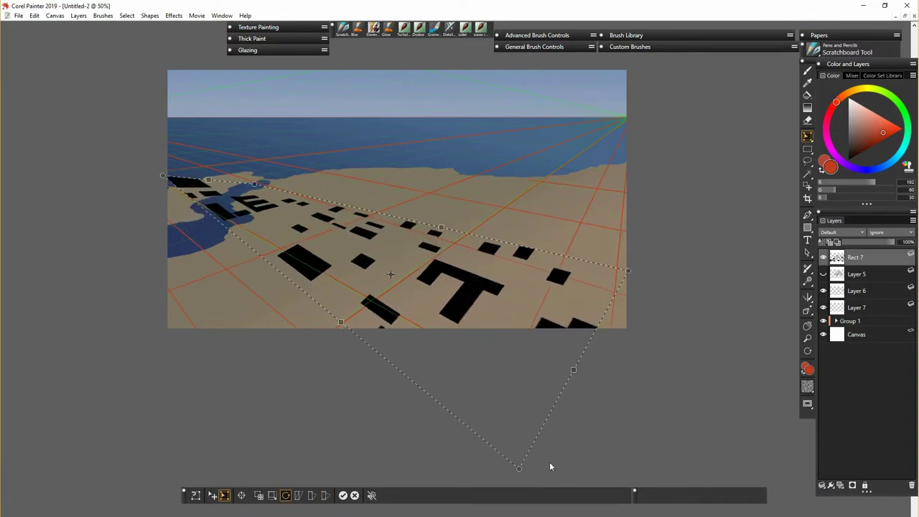
- Fine-tune the corners of the footprint layer so the shapes follow the perspective grid, and commit the transformation
click(326, 495)
drag(162, 175, 151, 202)
drag(520, 413, 490, 433)
drag(571, 271, 567, 270)
drag(491, 433, 532, 412)
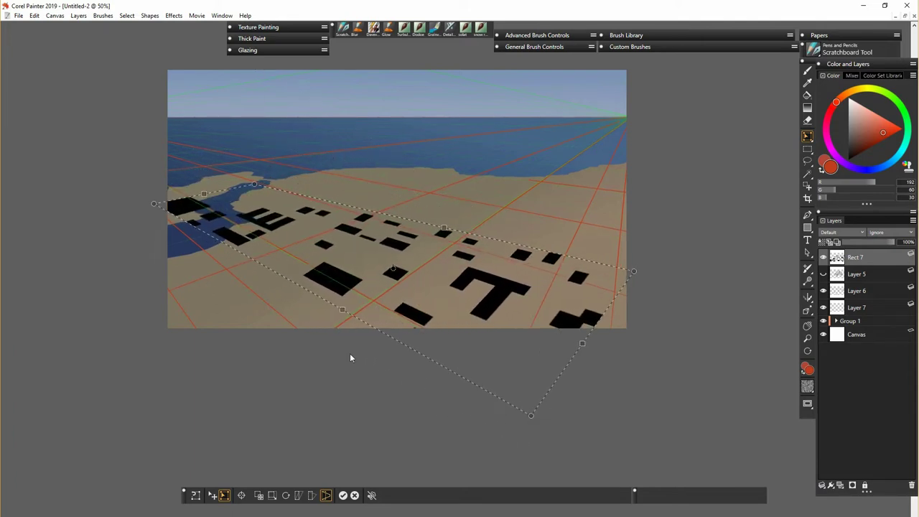
mouse_move(154, 204)
mouse_down()
mouse_move(170, 212)
mouse_move(161, 207)
mouse_up()
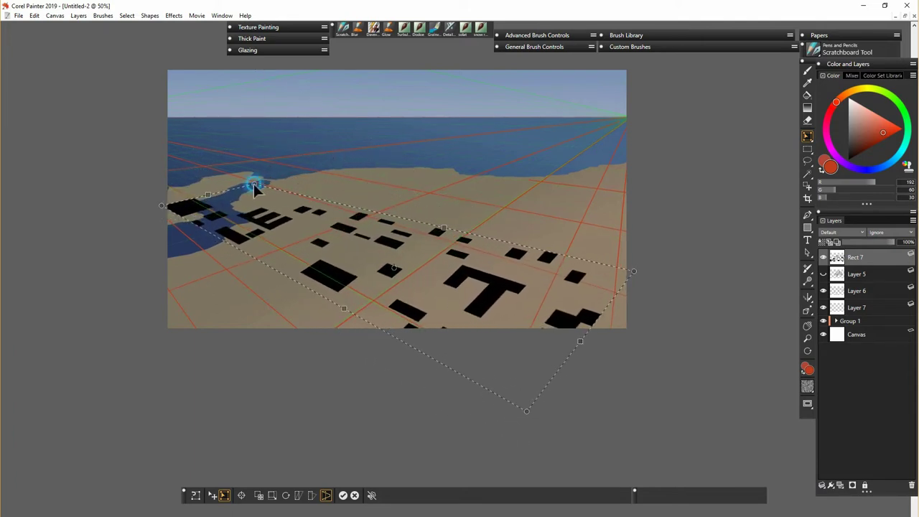
drag(253, 184, 270, 184)
drag(196, 204, 187, 201)
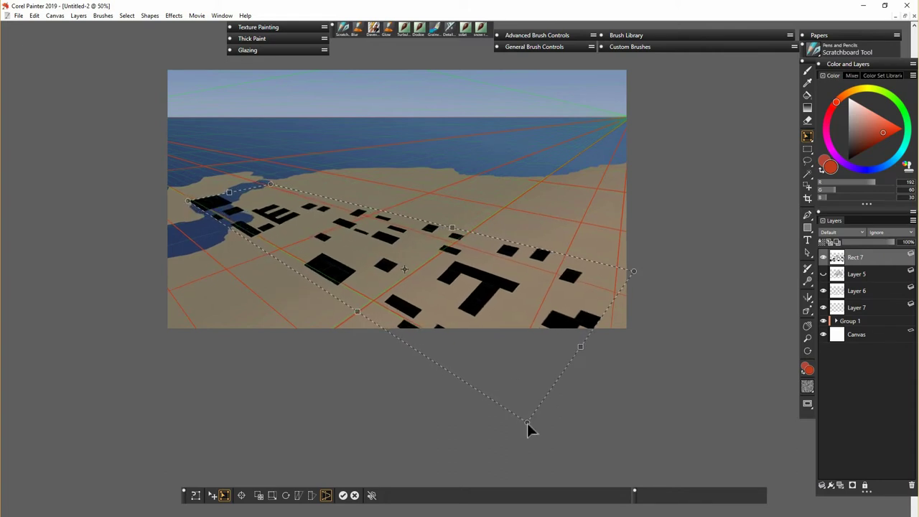
drag(527, 422, 528, 423)
drag(635, 271, 637, 268)
key(Return)
key(ctrl+plus)
drag(546, 215, 595, 306)
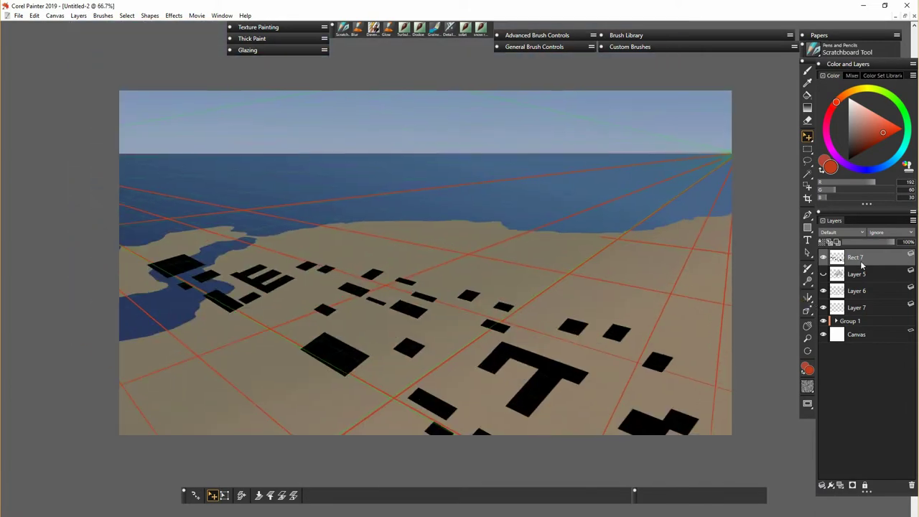
- Duplicate the footprint layer, hide the original and fill the copy with a light warm grey
right_click(862, 265)
click(826, 279)
click(823, 275)
key(b)
alt+click(616, 308)
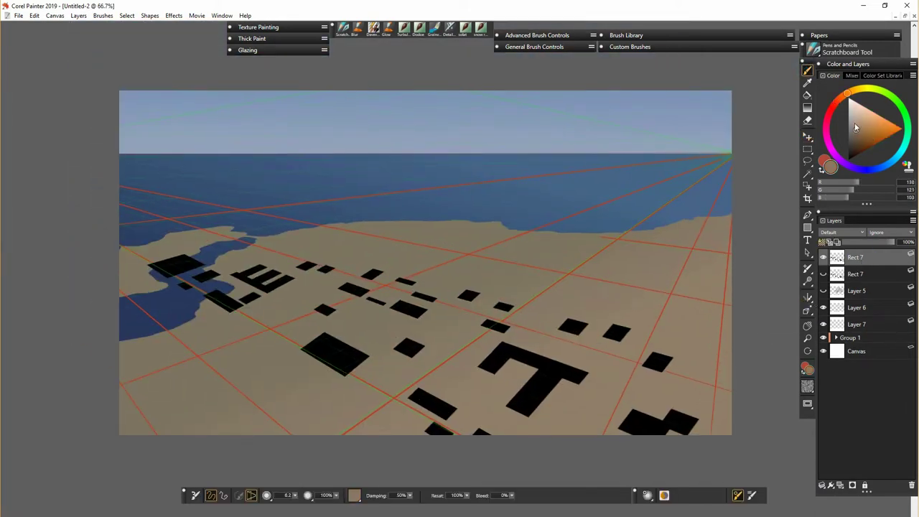
click(853, 122)
click(839, 99)
key(k)
click(704, 404)
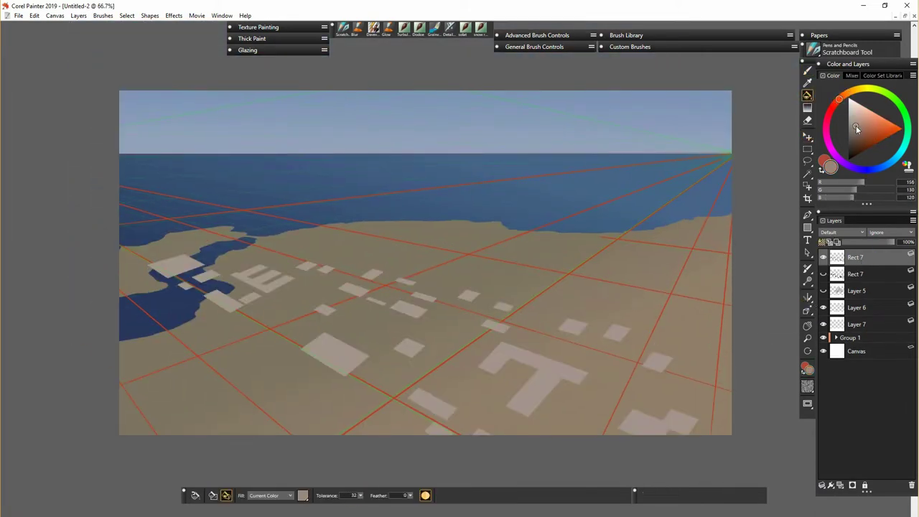
- Refill the visible footprints with a muted reddish brown slightly darker than the sand
click(633, 381)
alt+click(660, 354)
click(860, 133)
click(613, 370)
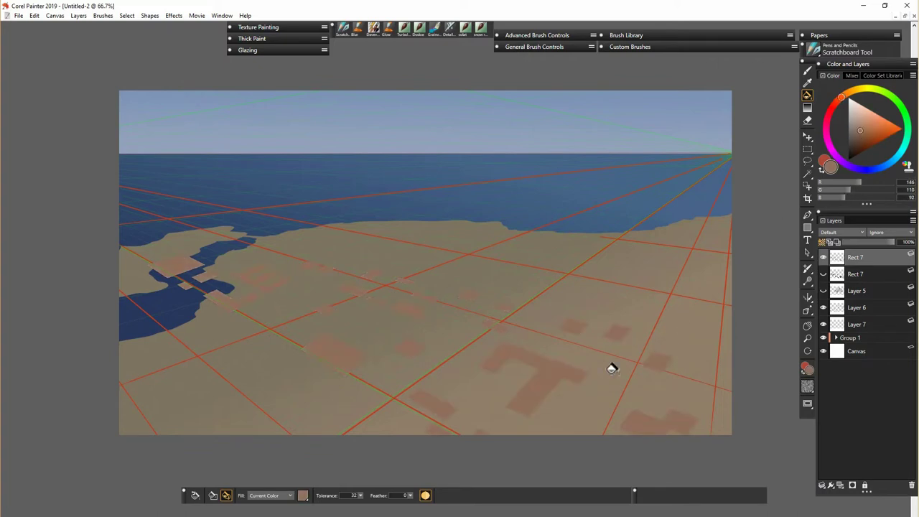
alt+click(569, 365)
click(568, 364)
click(547, 385)
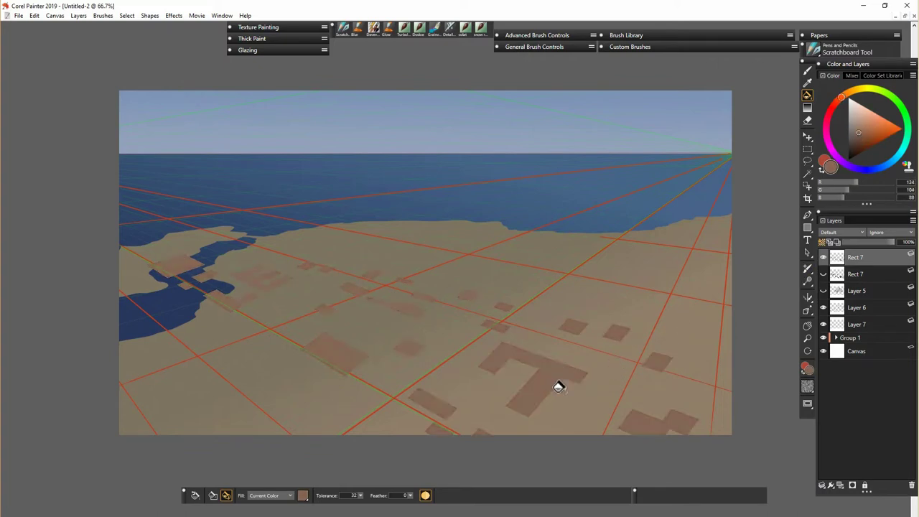
- Shrink the brown footprint copy, move it towards the distant shoreline and rotate it slightly counterclockwise
key(ctrl+alt+t)
drag(700, 516, 525, 400)
drag(390, 365, 607, 332)
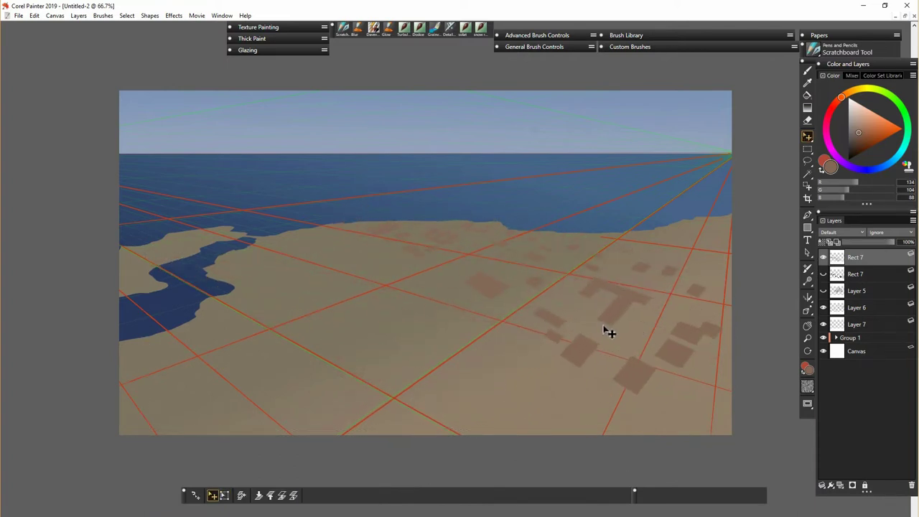
click(286, 496)
drag(723, 396, 738, 382)
key(Return)
- Shift the distant footprints farther back and slant and flatten them to match the perspective grid
drag(591, 346, 583, 310)
click(293, 496)
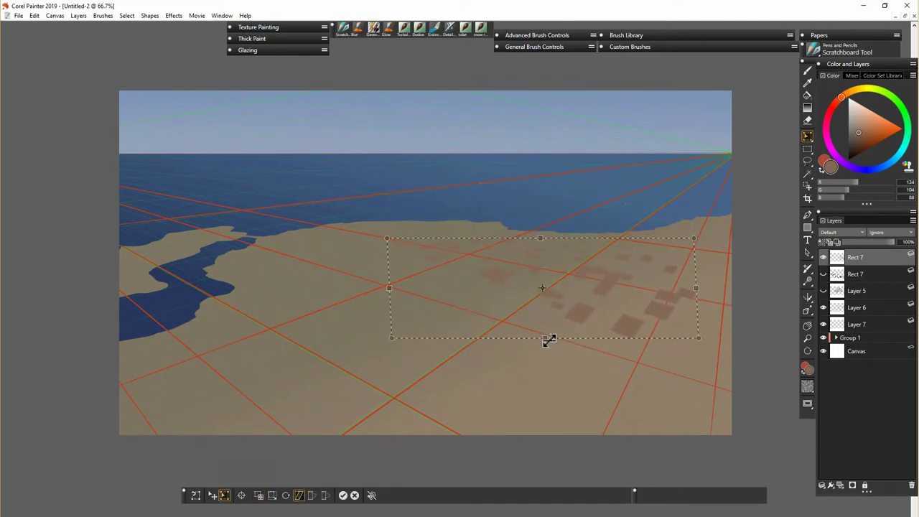
drag(553, 339, 604, 301)
key(Return)
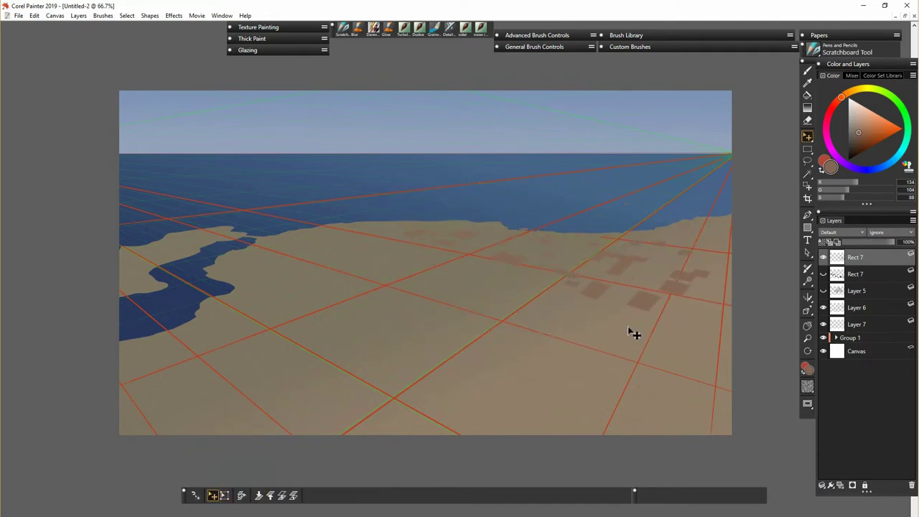
- Show the original footprint layer again and fill its black shapes with a darker brown, preserving transparency
click(823, 275)
click(808, 95)
click(822, 243)
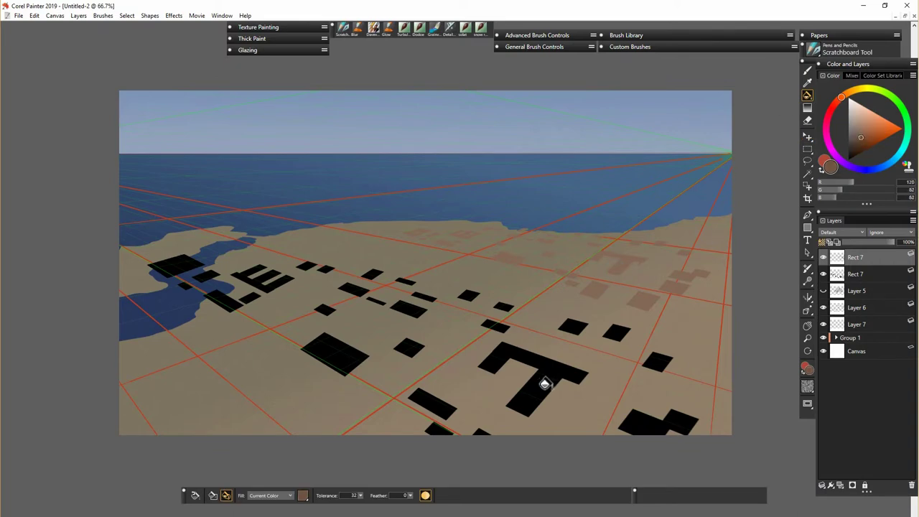
click(853, 277)
click(545, 381)
click(822, 242)
- Slant and distort the foreground footprints to fit the grid, and move them slightly up and right on the land
key(f)
click(225, 495)
click(299, 496)
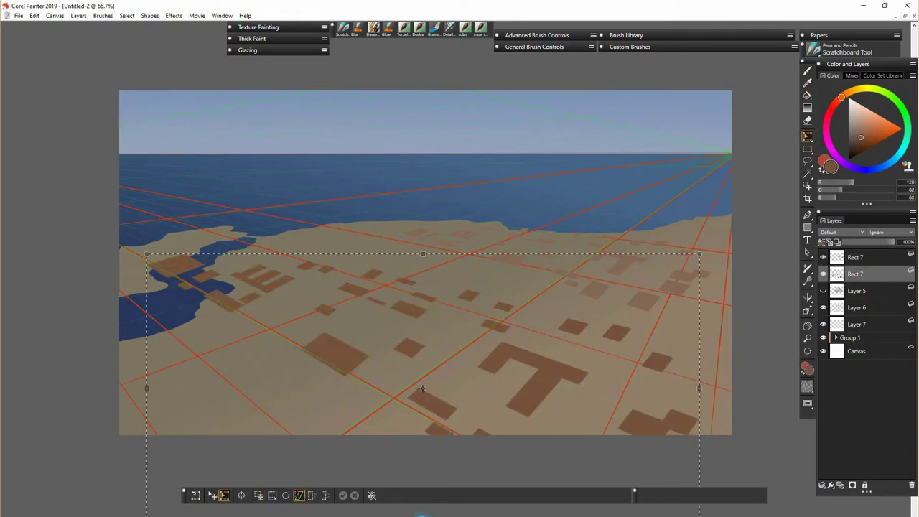
drag(422, 515, 408, 505)
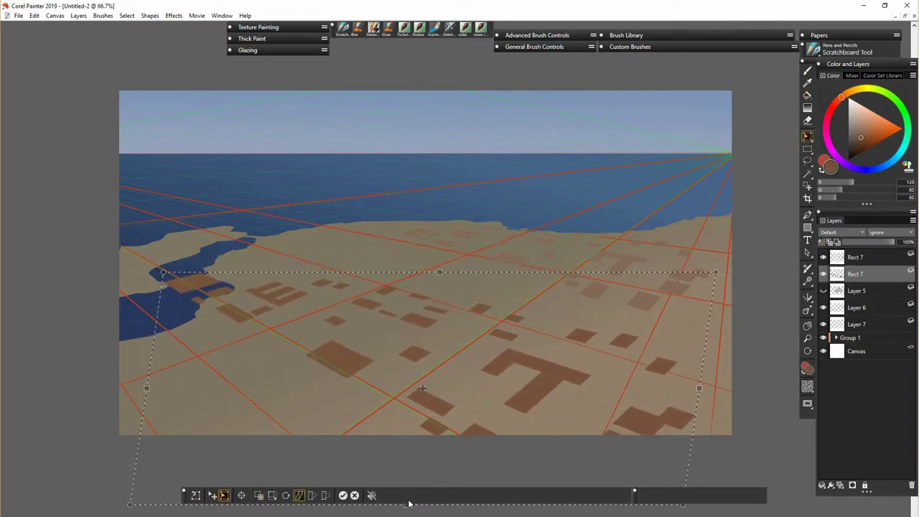
click(326, 495)
drag(716, 272, 683, 271)
key(Return)
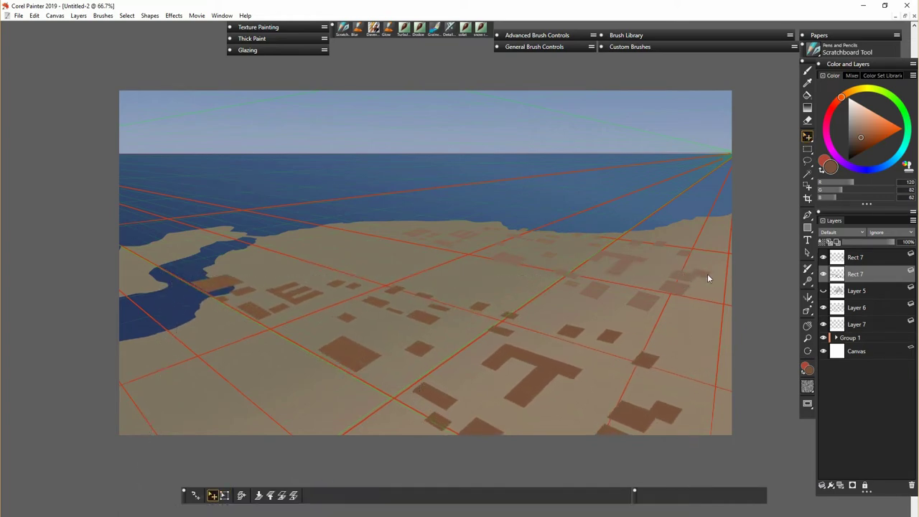
drag(460, 415, 504, 397)
- Duplicate the foreground footprints and make the lower copy semi-transparent as an offset base for building walls
right_click(856, 277)
click(798, 295)
click(862, 292)
click(875, 243)
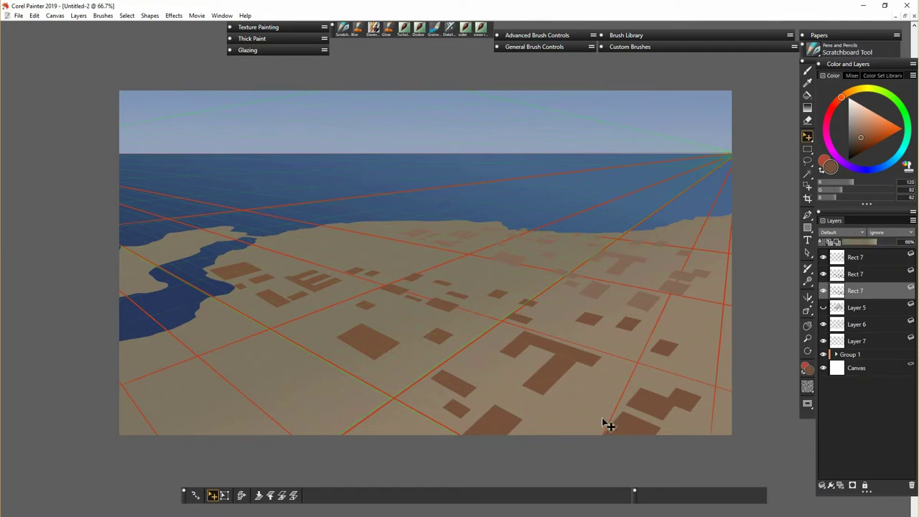
mouse_move(551, 367)
mouse_down()
mouse_move(563, 440)
mouse_move(494, 352)
mouse_up()
- Copy wall shapes to a separate layer, place it above the first wall layer and set its opacity to 50%
key(l)
right_click(575, 364)
click(524, 402)
drag(861, 307, 860, 286)
click(864, 306)
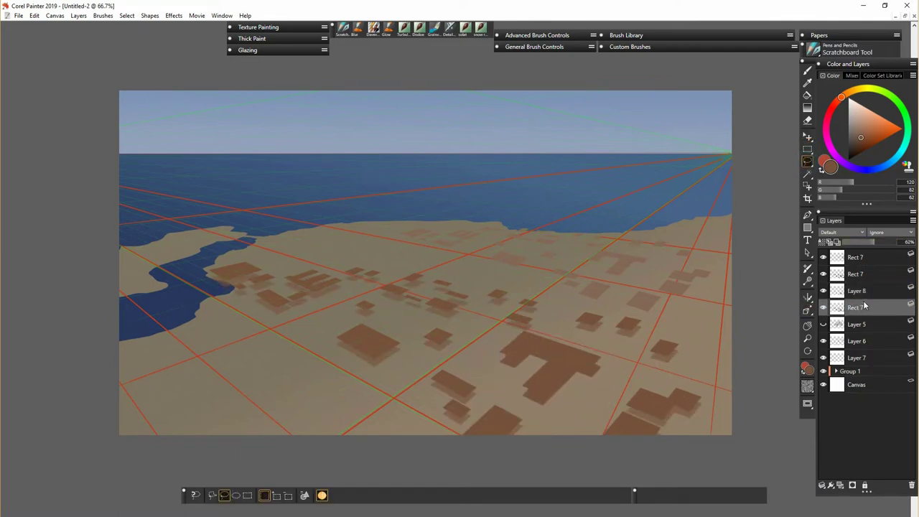
click(864, 291)
drag(894, 242, 870, 242)
- Compare the two wall layers by toggling their visibility and merge them into one
click(823, 291)
click(824, 308)
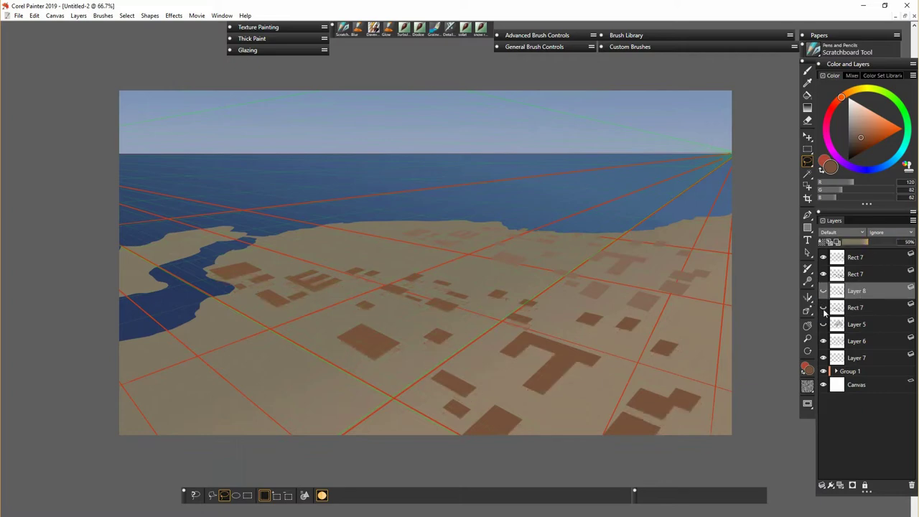
click(824, 307)
click(823, 291)
shift+click(848, 308)
key(ctrl+e)
key(k)
- Rename the foreground footprint layer "roof 1", the distant footprint layer "roof 2" and the merged wall layer "walls 1"
double_click(845, 274)
text(roof 1)
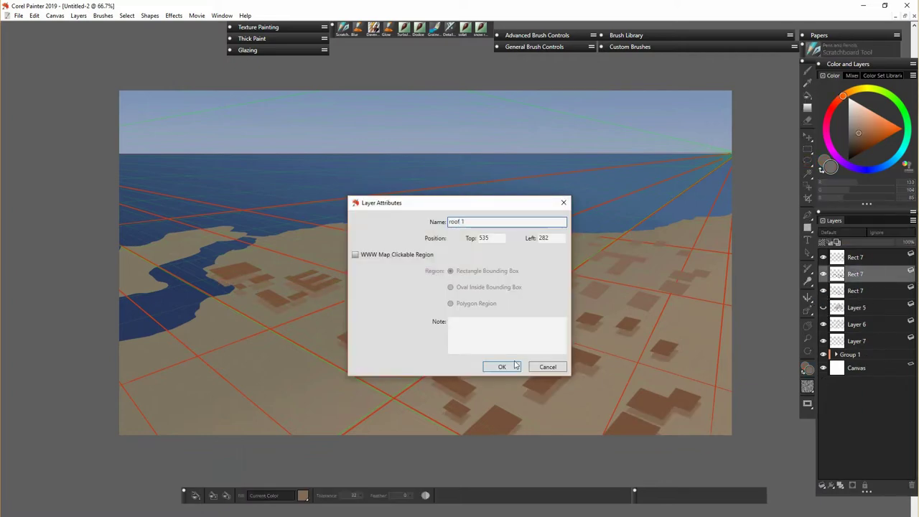
click(516, 364)
double_click(855, 258)
text(roof 2)
double_click(861, 291)
text(walls 1)
key(Return)
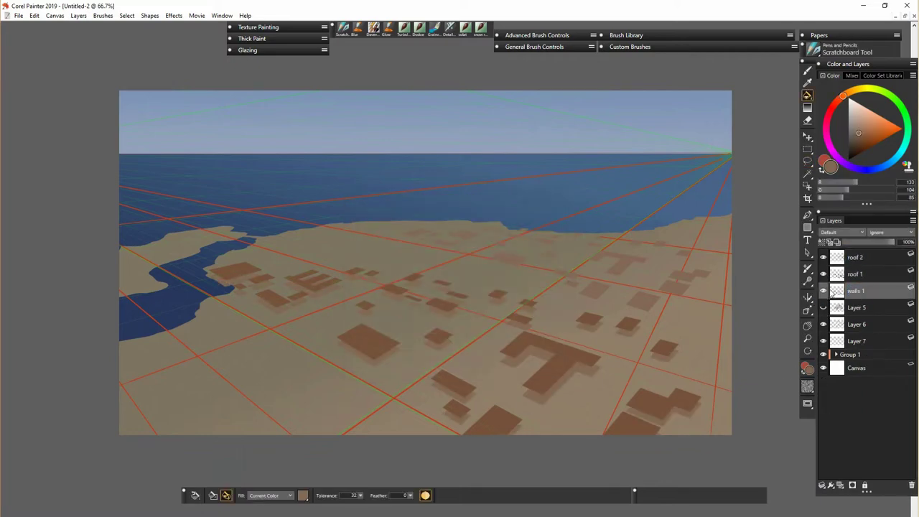
- Add a layer above walls 1 and fill a small wall-brown rectangle beneath the T-shaped roof's left arm
click(824, 291)
click(824, 291)
ctrl+click(688, 392)
ctrl+click(690, 394)
scroll(483, 388, down, 2)
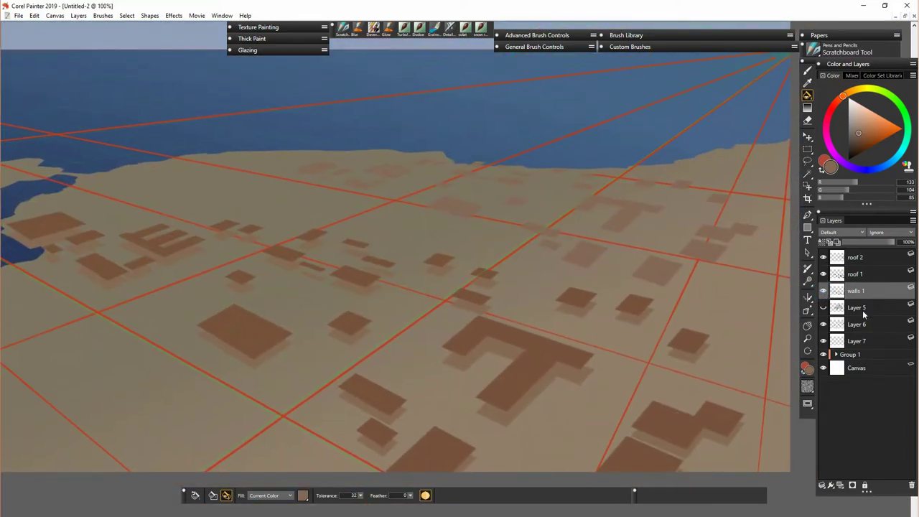
key(r)
key(k)
click(807, 150)
key(ctrl+shift+n)
click(808, 97)
click(449, 355)
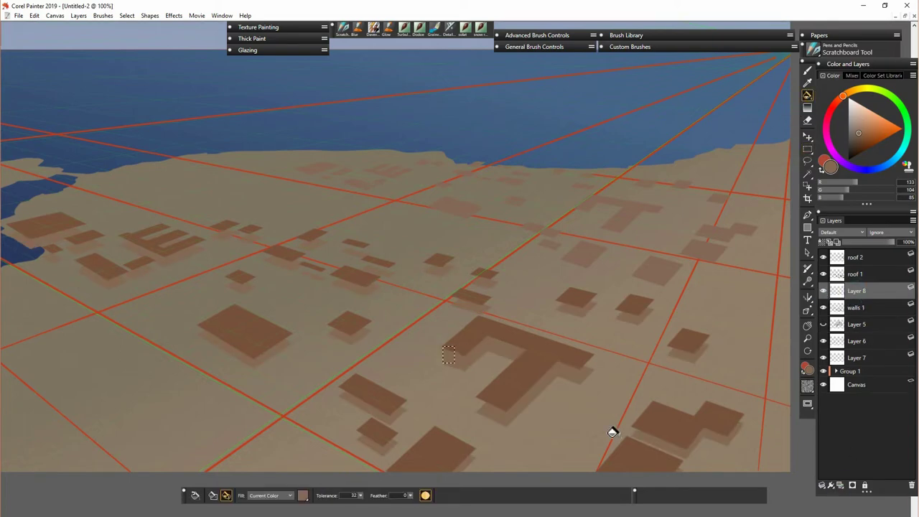
- Place duplicates of the small wall piece at the other corners of the T-shaped building and consolidate their layers
right_click(858, 291)
click(802, 311)
click(808, 136)
drag(450, 358, 484, 408)
right_click(857, 291)
click(802, 311)
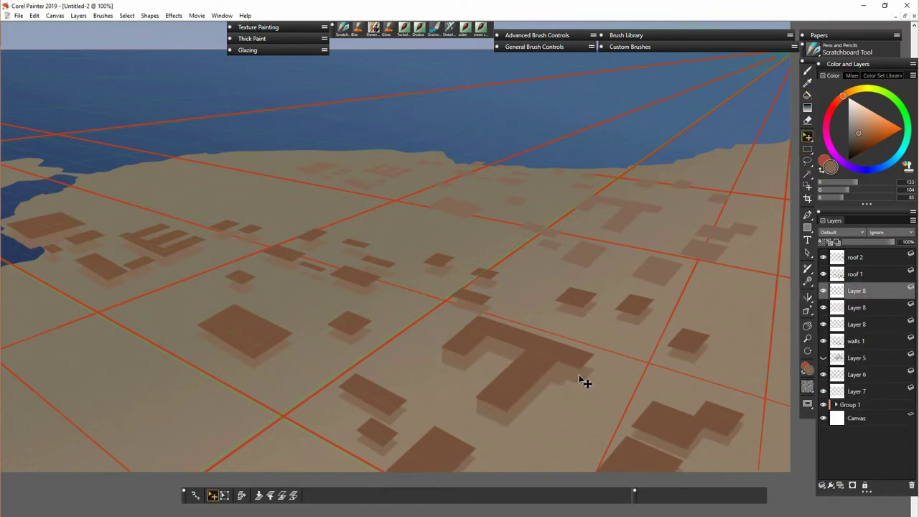
right_click(858, 291)
click(802, 311)
click(866, 308)
shift+click(867, 324)
key(Delete)
click(863, 292)
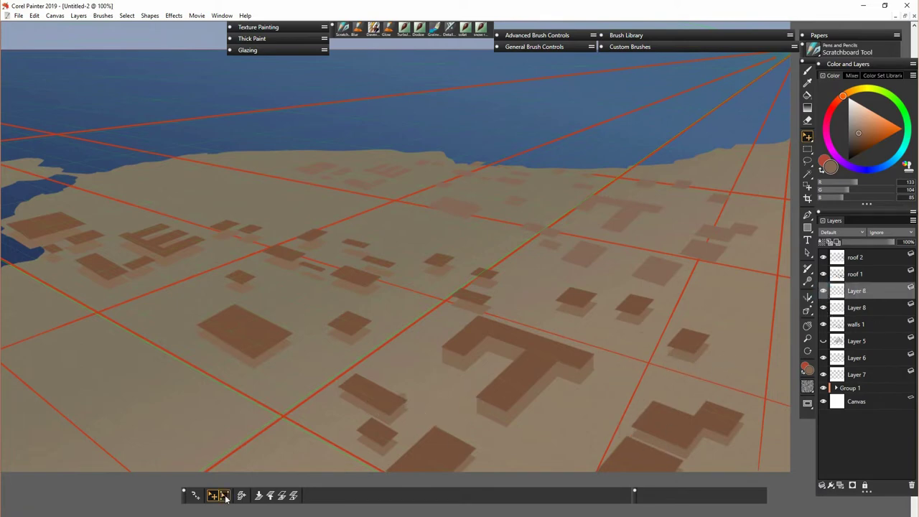
- Place more duplicates of the wall piece beneath the smaller roofs surrounding the T-shaped building
right_click(860, 291)
click(803, 311)
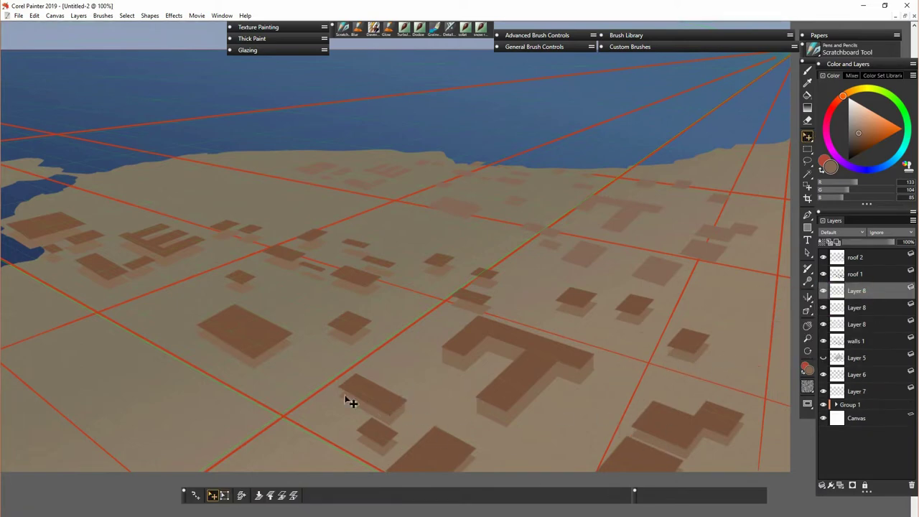
key(ctrl+z)
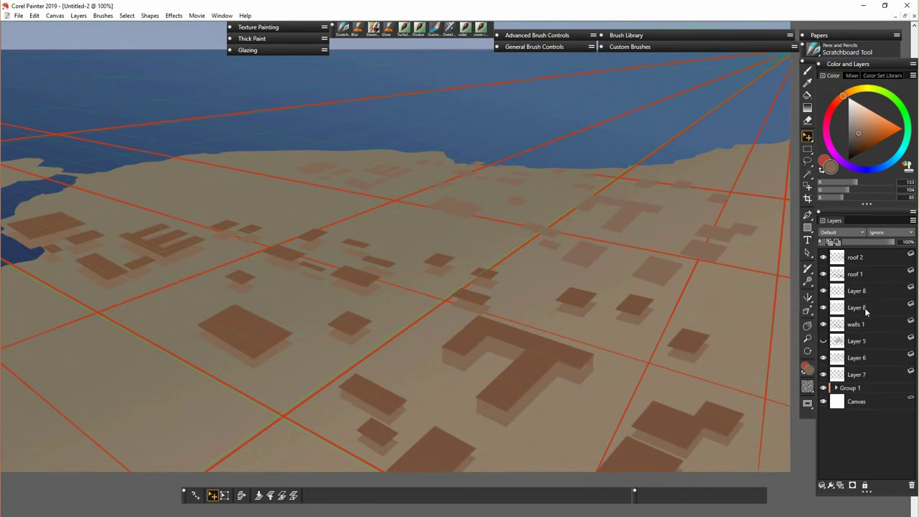
alt+click(733, 351)
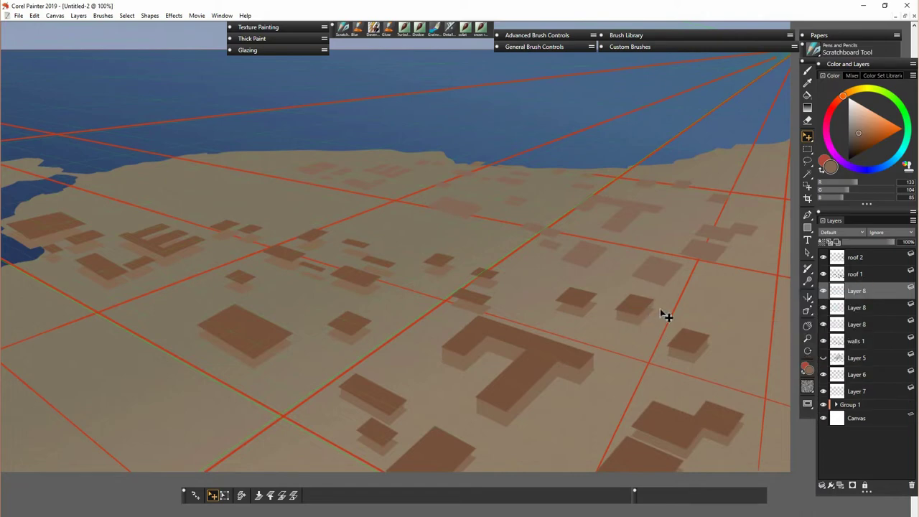
key(n)
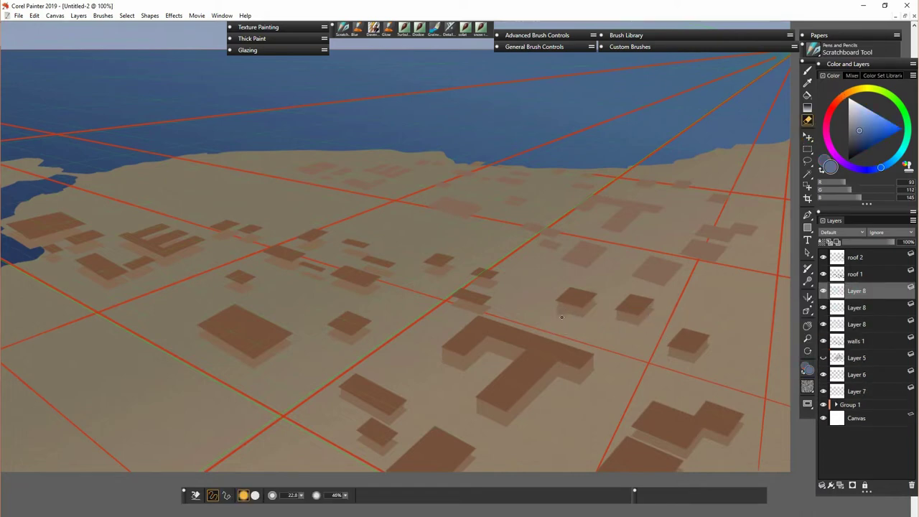
key(f)
alt+click(619, 336)
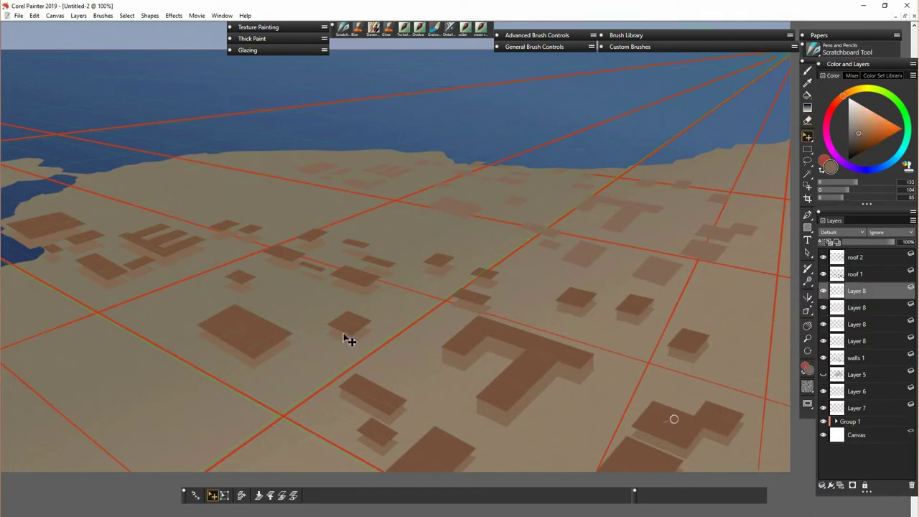
key(n)
key(f)
- Add duplicate wall pieces beneath the large roof and its small neighbour in the left foreground, and merge the copies
right_click(862, 289)
click(818, 313)
right_click(857, 290)
click(811, 314)
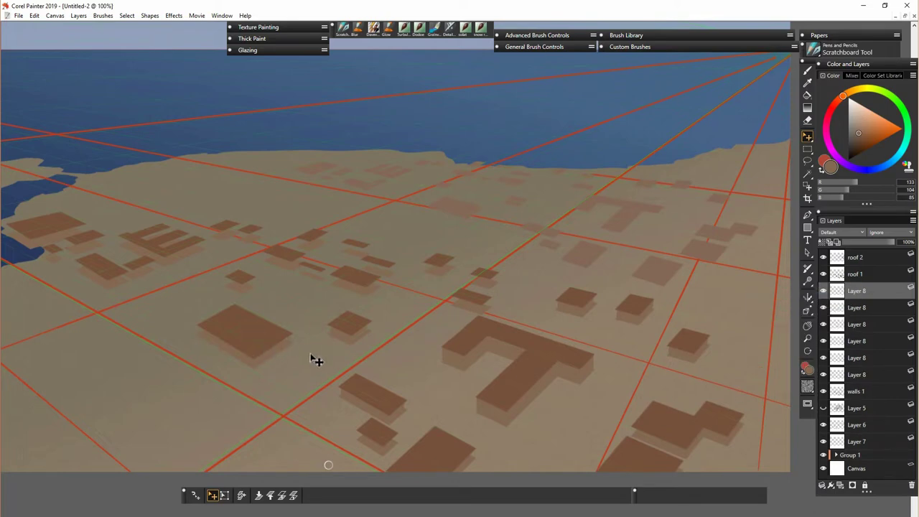
right_click(861, 290)
click(825, 311)
shift+click(866, 391)
key(ctrl+e)
- Add wall pieces beneath the small roof behind the large left-foreground block and merge the duplicates
key(n)
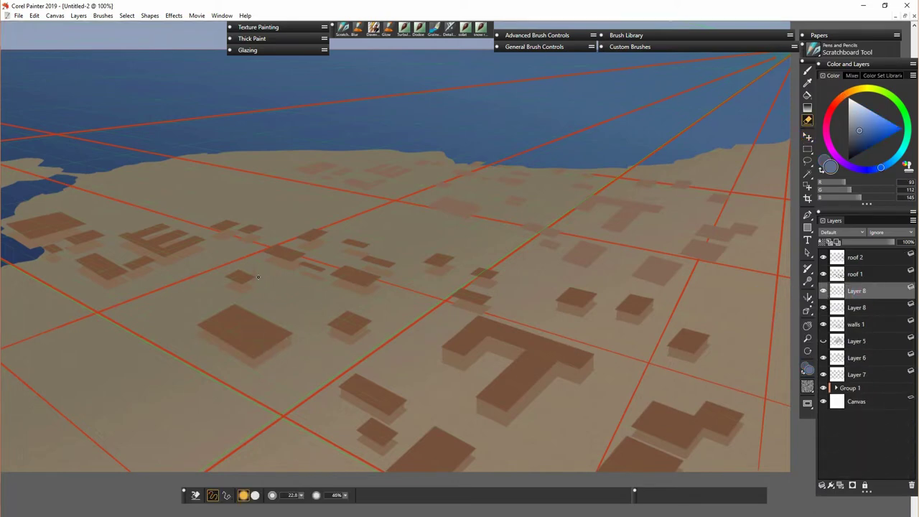
key(f)
right_click(859, 292)
click(808, 313)
key(ctrl+z)
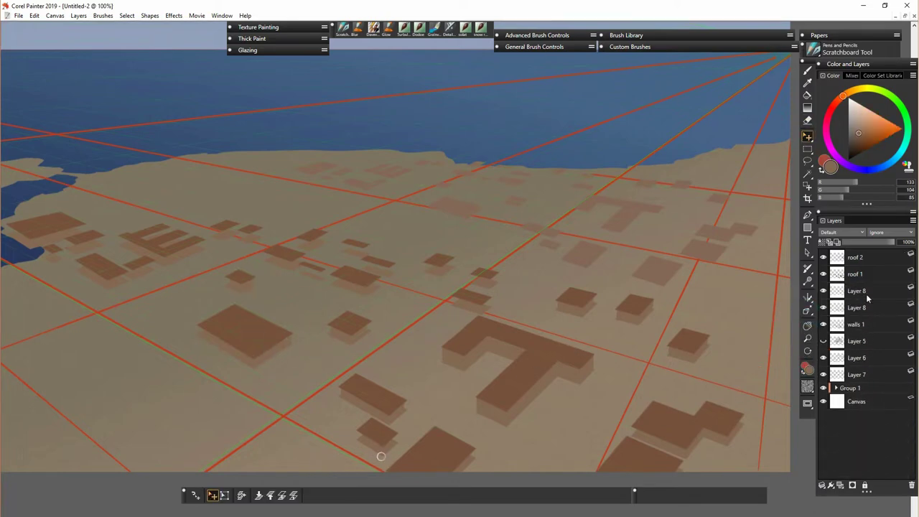
right_click(863, 294)
click(811, 315)
drag(257, 287, 339, 282)
right_click(866, 292)
click(813, 316)
click(869, 308)
shift+click(868, 292)
key(ctrl+e)
- Add duplicate wall pieces beneath the long roof and its neighbours in the middle of the settlement
right_click(868, 293)
click(813, 314)
right_click(861, 292)
click(811, 313)
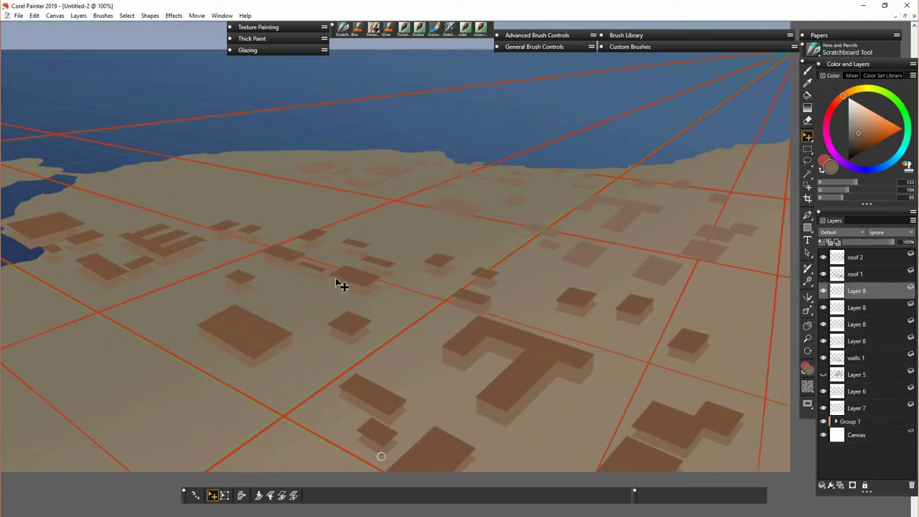
right_click(855, 293)
click(826, 311)
key(n)
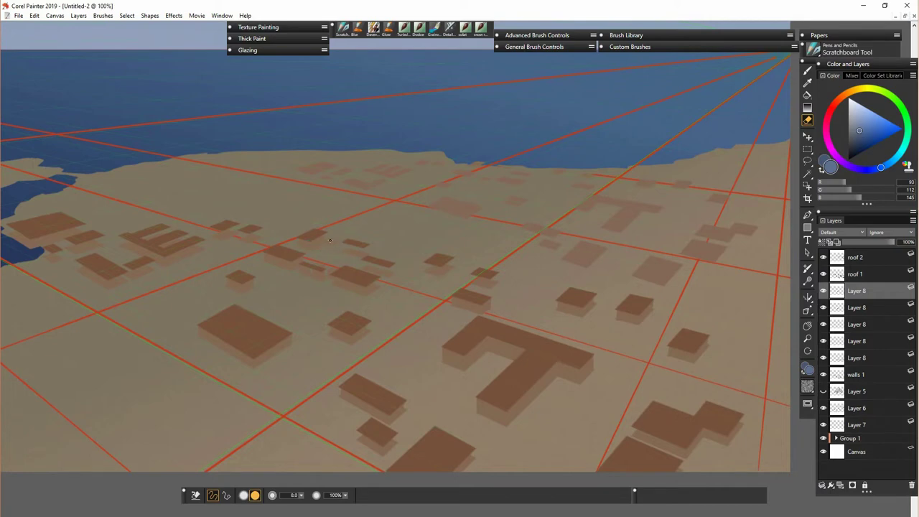
- Place more wall duplicates beneath the remaining small roofs around the central perspective line and erase the stray bits
key(f)
right_click(860, 294)
click(811, 314)
mouse_move(343, 247)
mouse_down()
mouse_move(454, 282)
mouse_move(524, 290)
mouse_up()
right_click(860, 293)
click(812, 314)
right_click(861, 293)
click(811, 314)
key(n)
click(511, 279)
key(f)
right_click(860, 291)
click(808, 312)
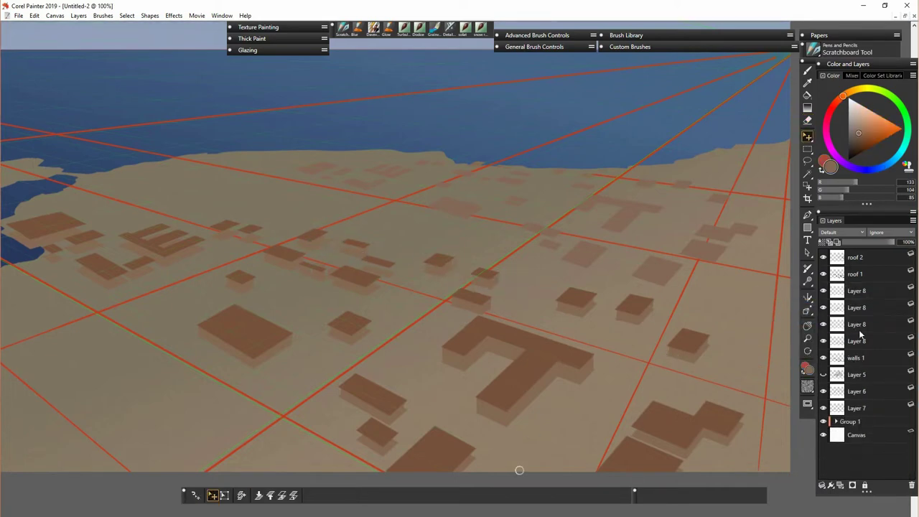
- Add duplicate wall pieces beneath the E-shaped roof and merge the copies
right_click(862, 291)
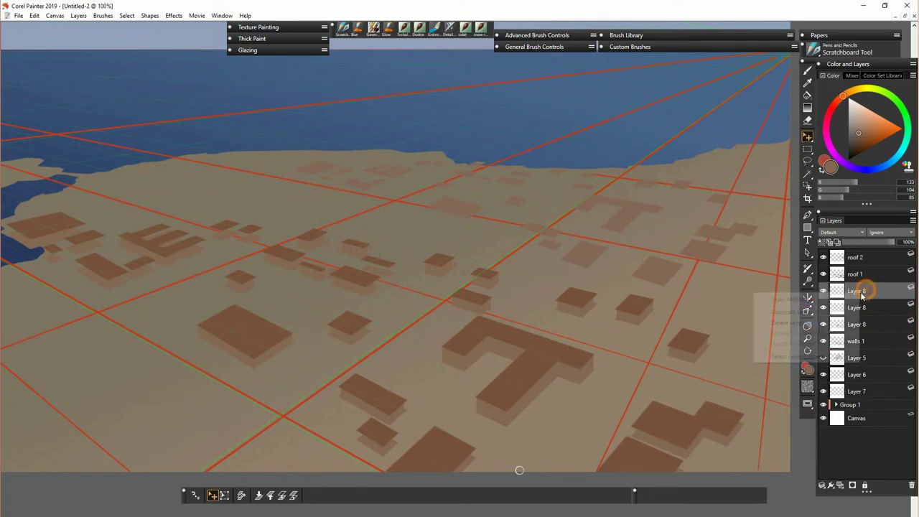
click(811, 314)
right_click(861, 293)
click(811, 314)
drag(171, 246, 198, 251)
right_click(865, 291)
click(866, 344)
shift+click(866, 294)
key(ctrl+e)
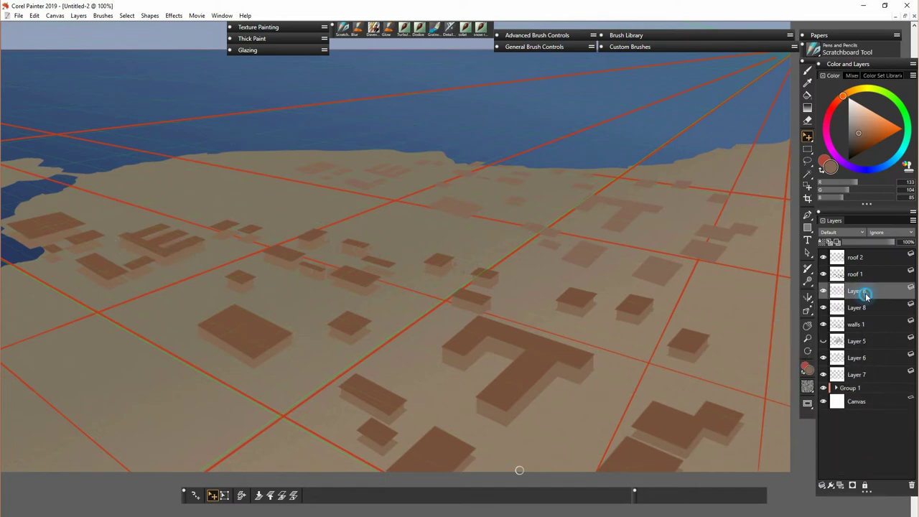
- Undo the last two actions, add further wall duplicates beneath the roofs near the E-shaped building, and merge the copies
key(ctrl+z)
key(ctrl+z)
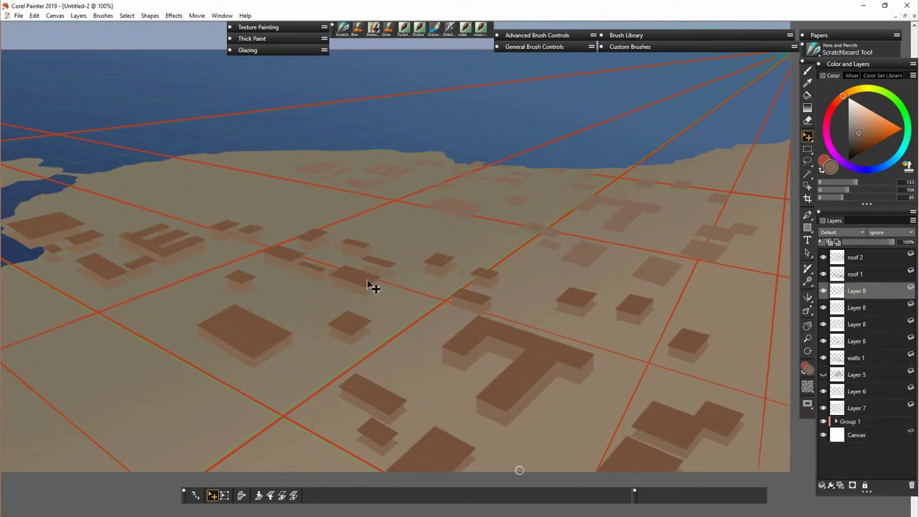
right_click(861, 290)
click(822, 308)
right_click(861, 290)
click(827, 308)
shift+click(862, 353)
key(ctrl+e)
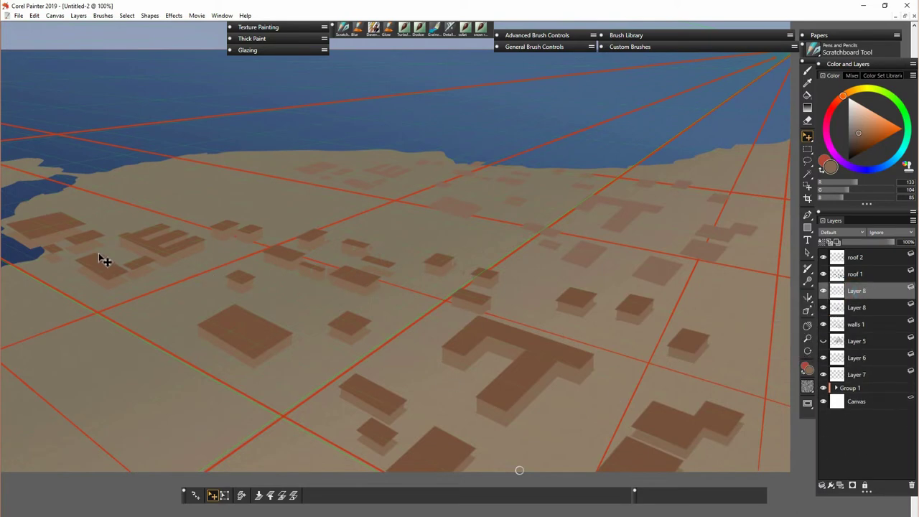
- Place duplicate wall pieces beneath the large and small roofs beside the river
drag(99, 259, 285, 260)
key(ctrl+plus)
drag(468, 320, 625, 315)
right_click(861, 290)
click(815, 308)
right_click(862, 291)
click(815, 308)
right_click(864, 289)
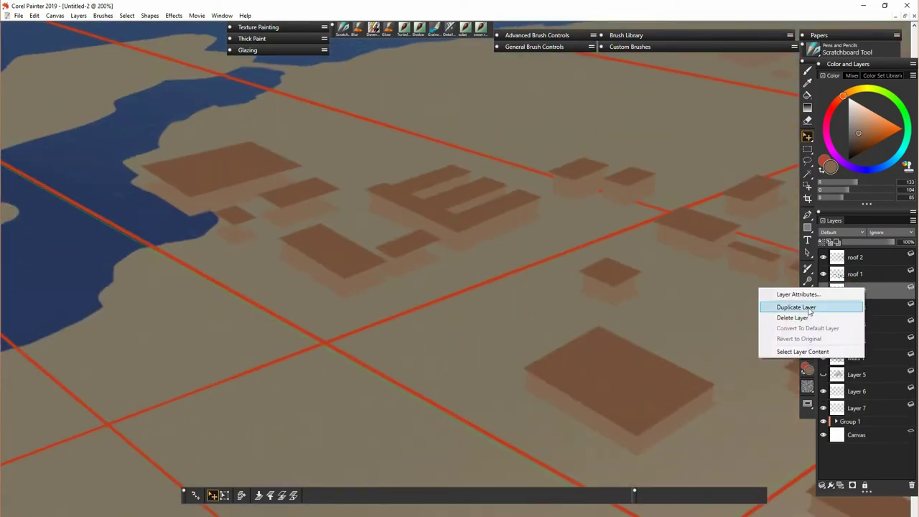
click(810, 309)
- Undo the wall-copy merge and join a wall piece to the rectangular roof beside the large riverside building
right_click(864, 290)
click(813, 309)
shift+click(862, 356)
key(ctrl+e)
key(ctrl+z)
click(864, 290)
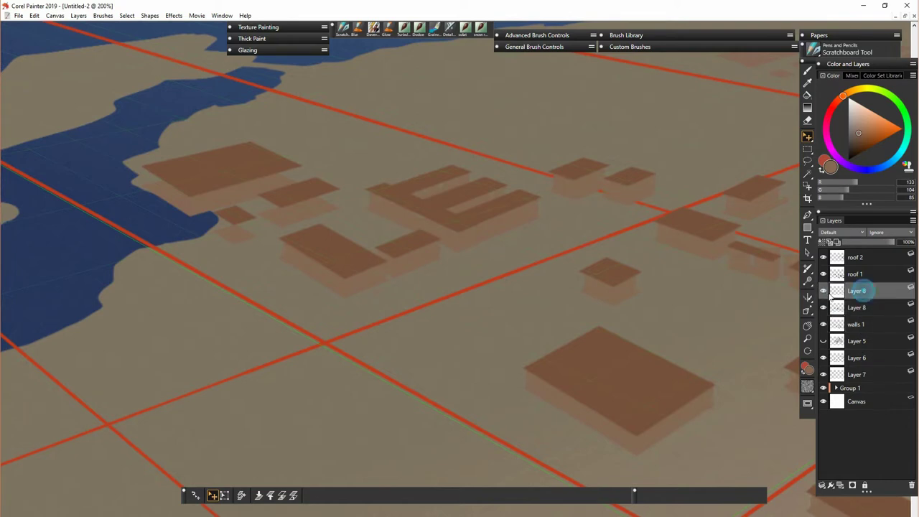
key(ctrl+z)
key(ctrl+z)
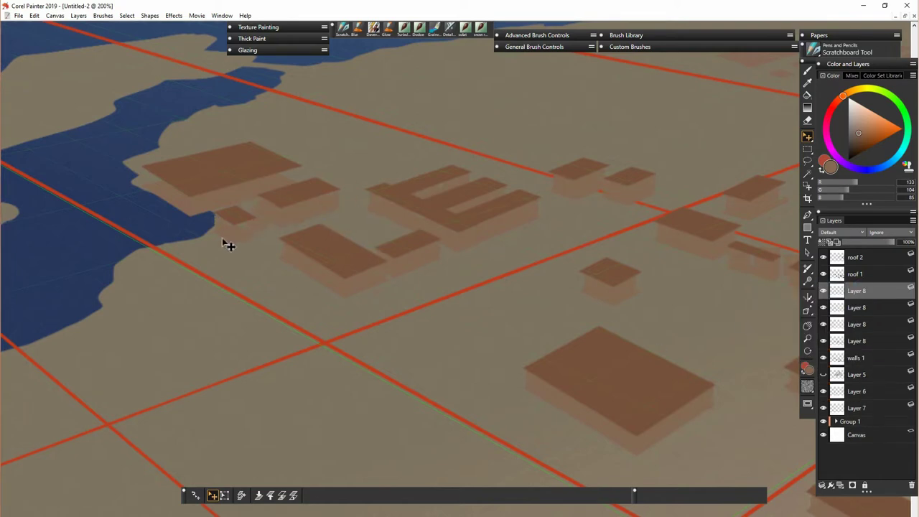
- Fill the wall gap beneath the smallest riverside roof with duplicate pieces and merge the copies
right_click(860, 290)
click(789, 308)
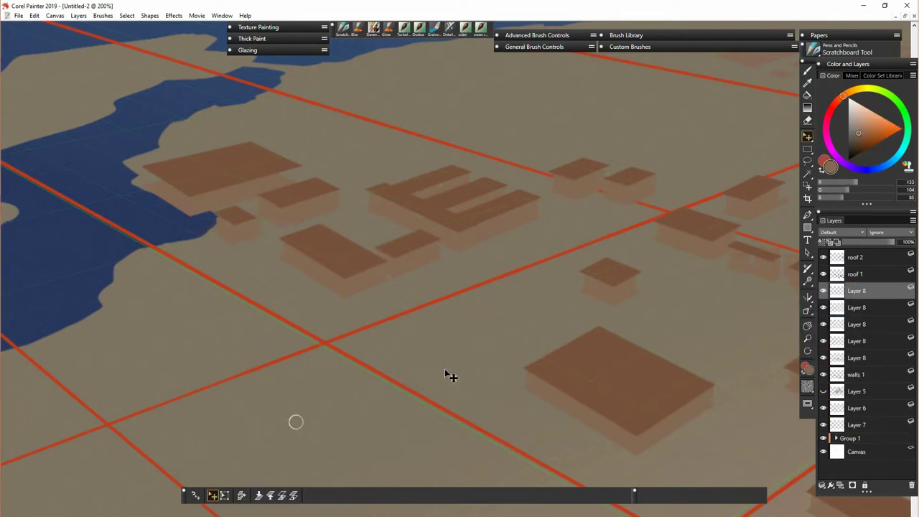
right_click(860, 325)
click(817, 343)
click(863, 290)
shift+click(865, 352)
key(ctrl+e)
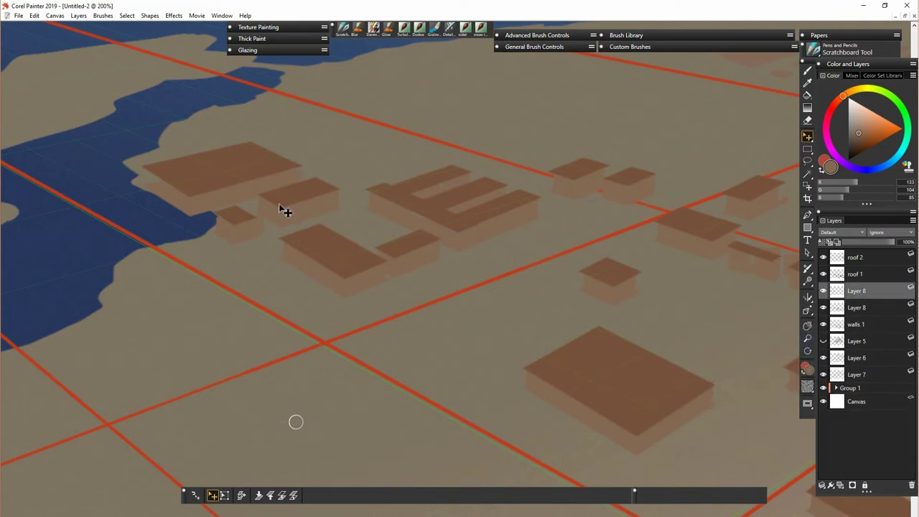
- Delete the spare wall-piece layer and merge the remaining wall copies into the walls 1 layer
right_click(860, 292)
click(797, 322)
click(824, 291)
shift+click(856, 307)
key(ctrl+e)
click(824, 291)
click(823, 291)
click(856, 291)
- Shade the right-facing walls of the riverside buildings in a darker brown with the Davey Wet Brush, without perspective-guided strokes
key(b)
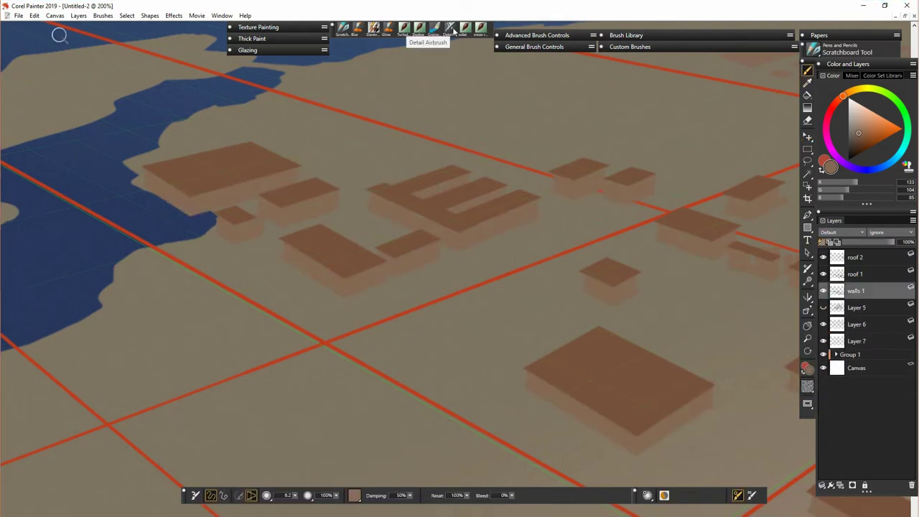
click(372, 29)
drag(257, 202, 242, 191)
drag(859, 134, 855, 140)
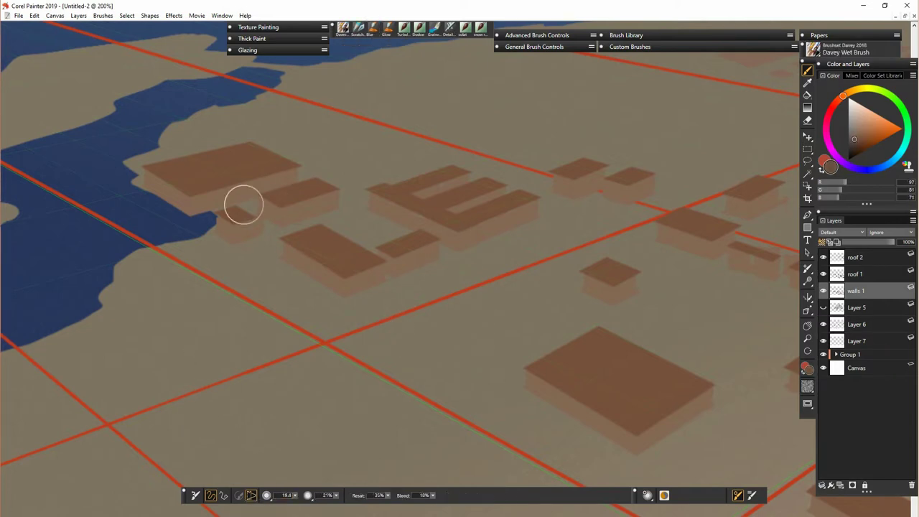
mouse_move(191, 196)
mouse_down()
mouse_move(192, 215)
mouse_move(290, 184)
mouse_up()
key(ctrl+z)
click(252, 495)
mouse_move(234, 240)
mouse_down()
mouse_move(251, 222)
mouse_move(336, 195)
mouse_up()
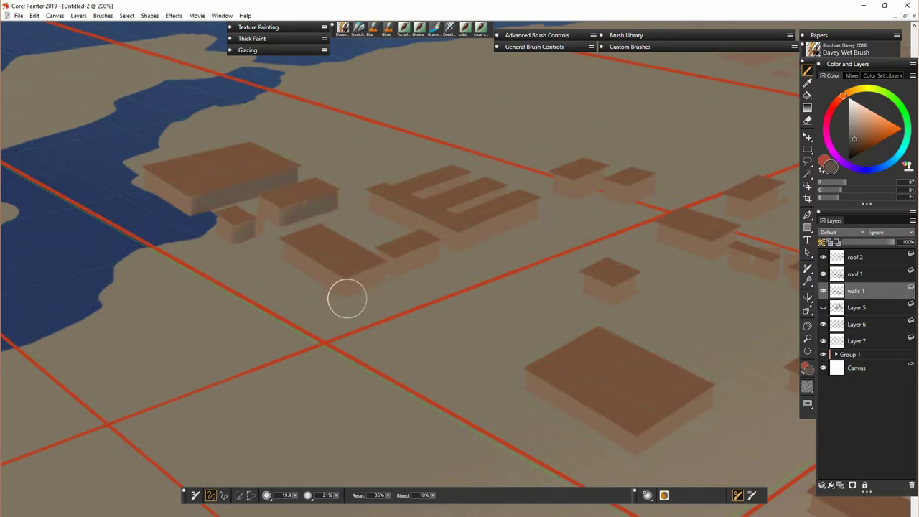
- Shade the right-facing walls of the L-shaped group, the E-shaped building, its small neighbours and the large left block
mouse_move(346, 296)
mouse_down()
mouse_move(382, 263)
mouse_move(496, 230)
mouse_move(535, 209)
mouse_move(478, 184)
mouse_up()
drag(424, 192, 502, 172)
drag(575, 196, 606, 172)
drag(626, 203, 653, 179)
drag(616, 304, 639, 280)
mouse_move(713, 259)
mouse_down()
mouse_move(719, 241)
mouse_move(738, 234)
mouse_up()
mouse_move(752, 216)
mouse_down()
mouse_move(779, 193)
mouse_move(785, 202)
mouse_up()
drag(638, 453, 713, 402)
- Shade the right-facing walls of the small buildings between the large left block and the T-shaped building
drag(722, 465, 458, 382)
drag(334, 160, 342, 144)
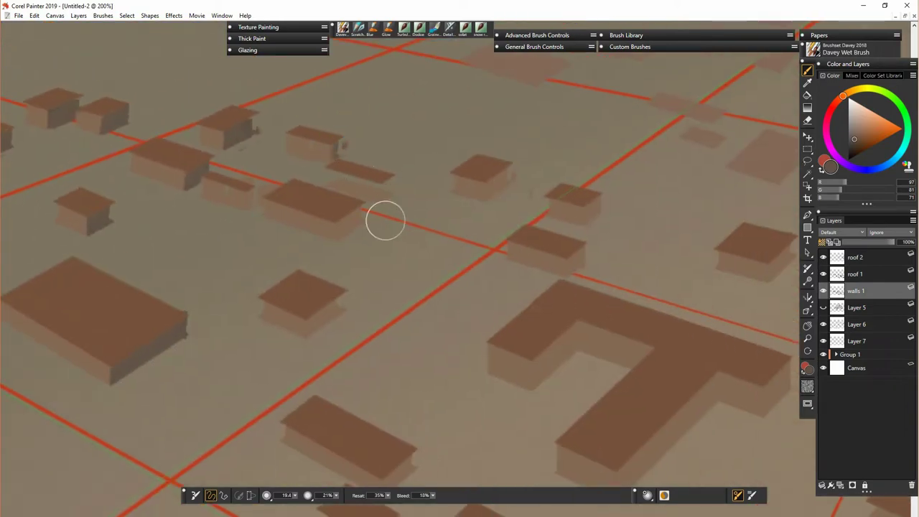
drag(337, 235, 361, 214)
drag(488, 197, 512, 175)
drag(248, 207, 252, 195)
drag(309, 330, 342, 309)
drag(567, 270, 583, 250)
drag(582, 222, 599, 202)
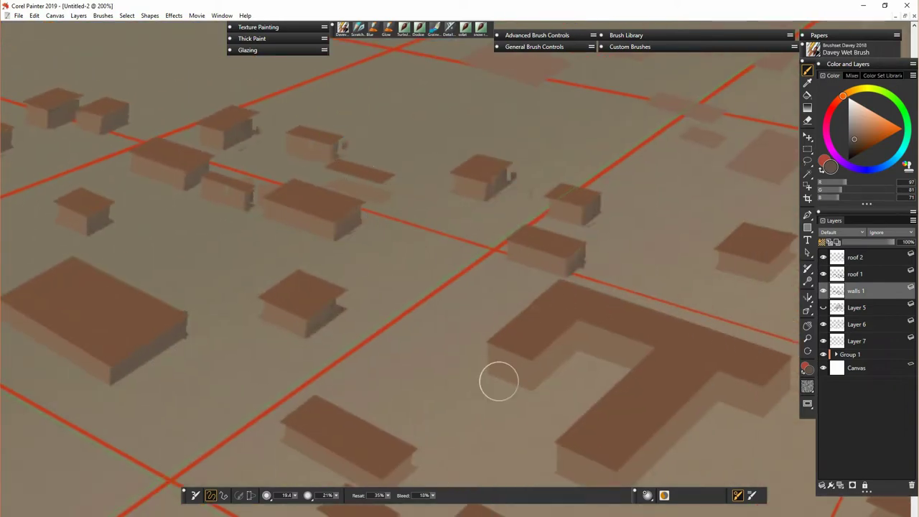
- Shade the right-facing walls of the T-shaped building, the small foreground blocks and the two square blocks behind it
drag(706, 478, 562, 324)
drag(227, 400, 248, 379)
drag(240, 337, 268, 309)
mouse_move(389, 234)
mouse_down()
mouse_move(412, 181)
mouse_move(393, 215)
mouse_up()
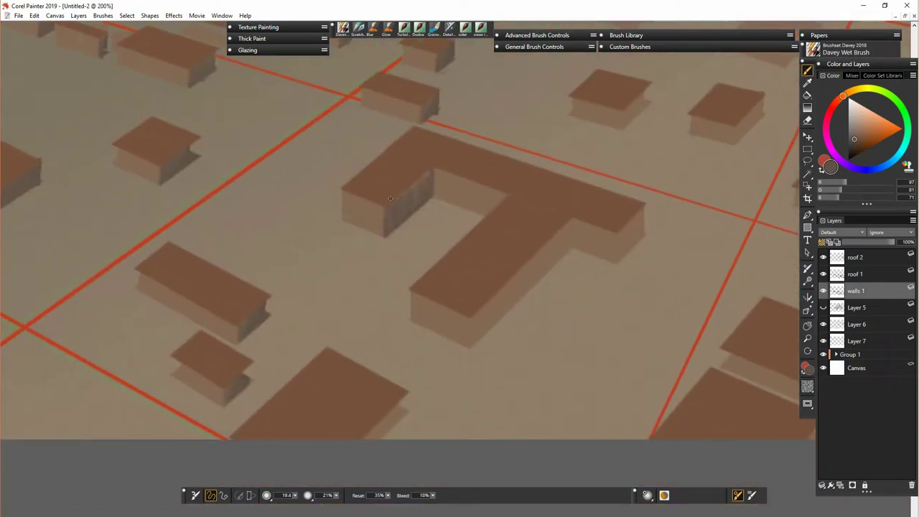
drag(474, 337, 569, 229)
drag(626, 100, 645, 99)
drag(737, 139, 761, 105)
- Shade the right-facing walls of the right-foreground buildings and the outer arm of the T-shaped building
drag(718, 183, 404, 157)
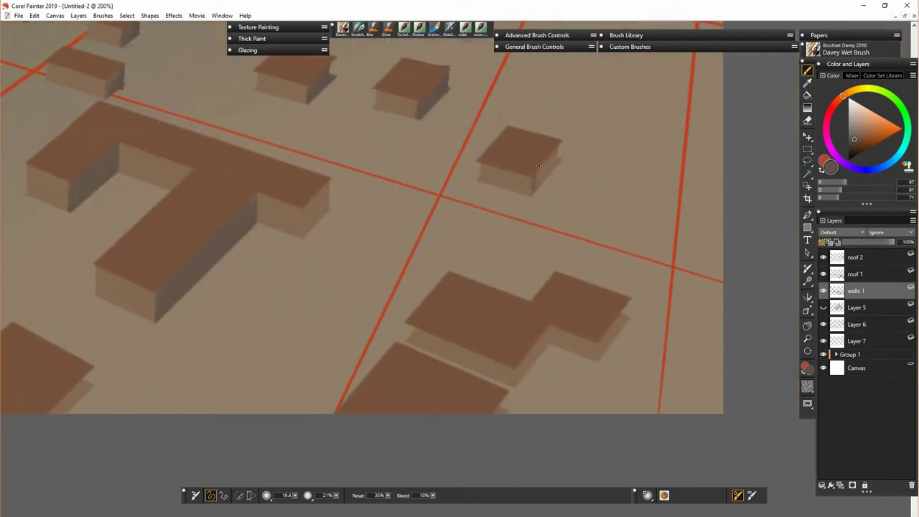
drag(535, 187, 557, 155)
drag(598, 354, 626, 320)
drag(517, 381, 546, 334)
drag(500, 409, 505, 411)
drag(307, 232, 324, 198)
- Duplicate the roof 2 layer and rename the lower copy as walls 2
key(ctrl+minus)
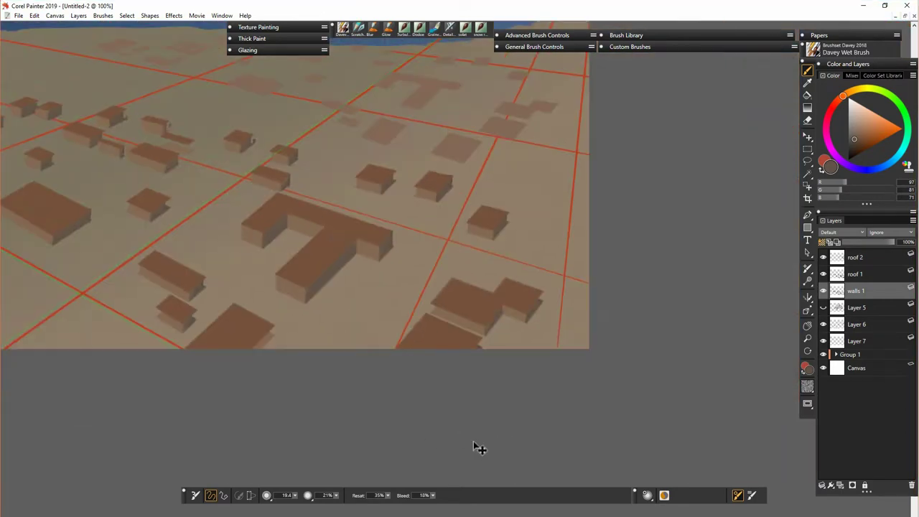
mouse_move(355, 303)
mouse_down()
mouse_move(567, 396)
mouse_move(582, 418)
mouse_up()
drag(492, 452, 465, 459)
right_click(863, 258)
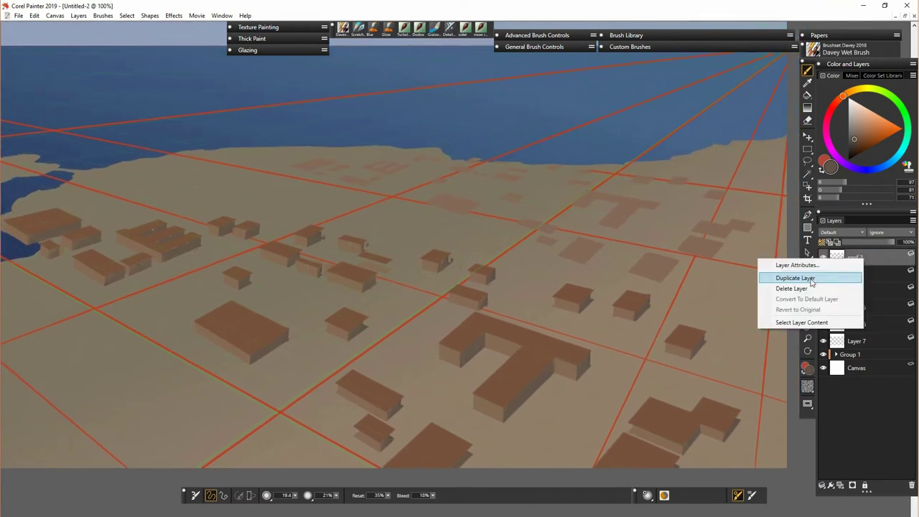
click(812, 278)
double_click(859, 277)
text(walls 2)
- Adjust the roof 2 layer's colour to saturation -12% and value -6%
click(855, 257)
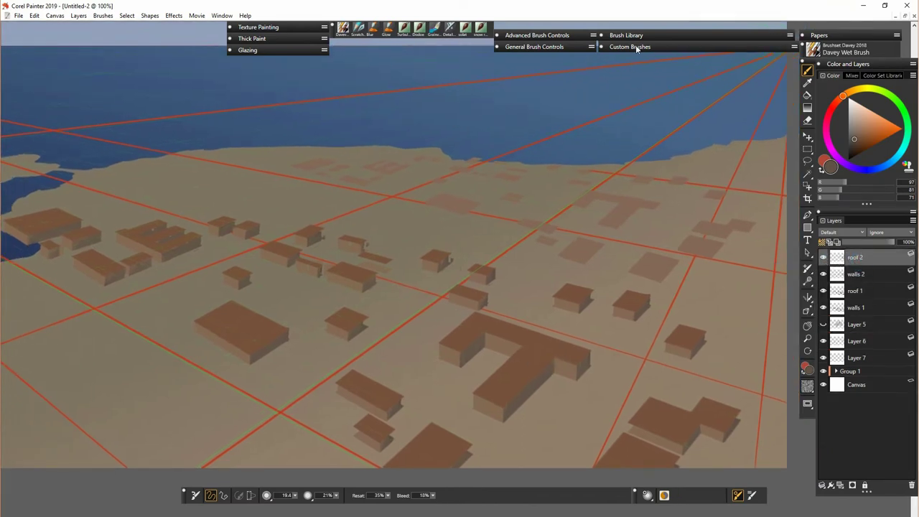
click(632, 47)
click(624, 121)
drag(476, 297, 476, 296)
drag(477, 280, 473, 296)
drag(477, 280, 479, 279)
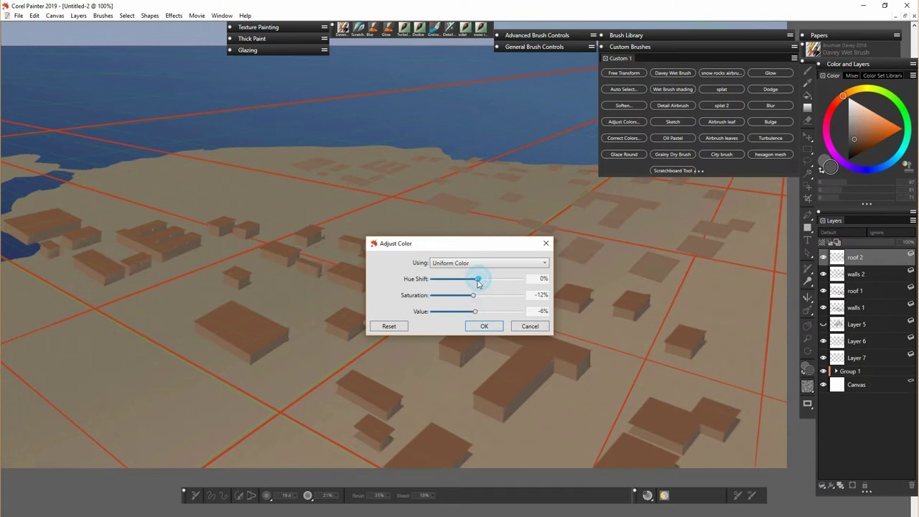
click(484, 326)
- Nudge the walls 2 layer straight down so it sits below the distant roofs as their walls
click(856, 275)
click(807, 136)
key(Down)
key(Down)
key(Down)
key(Down)
key(Down)
key(Down)
key(Down)
key(Down)
key(Down)
key(Down)
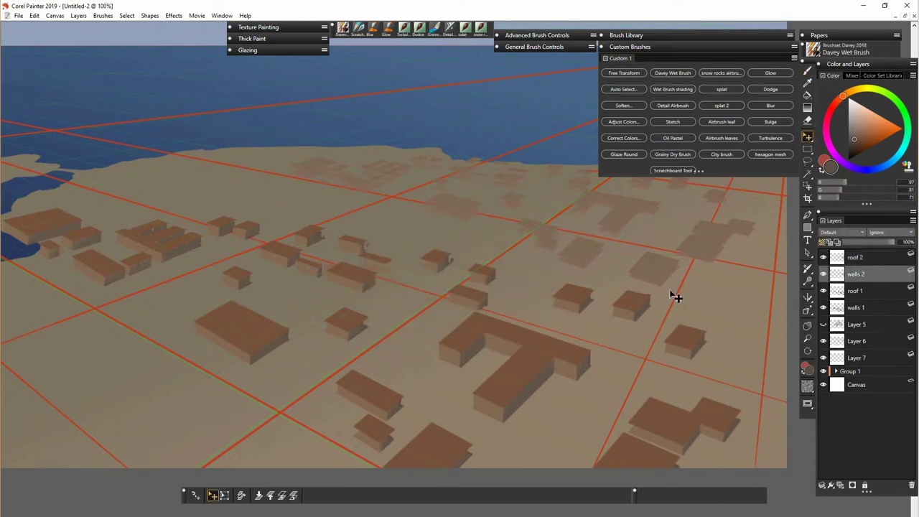
- Adjust the walls 2 layer's colour with hue shift 3%, saturation -19% and value 3%
click(623, 121)
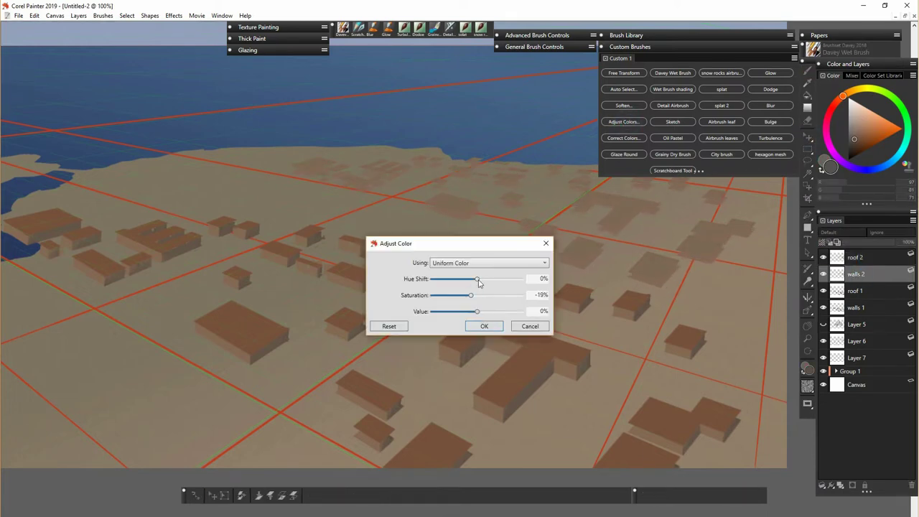
drag(480, 316, 478, 316)
click(485, 326)
- Shade the side walls of the distant buildings on walls 2 with a brown sampled from the scene
key(ctrl+plus)
drag(621, 340, 328, 433)
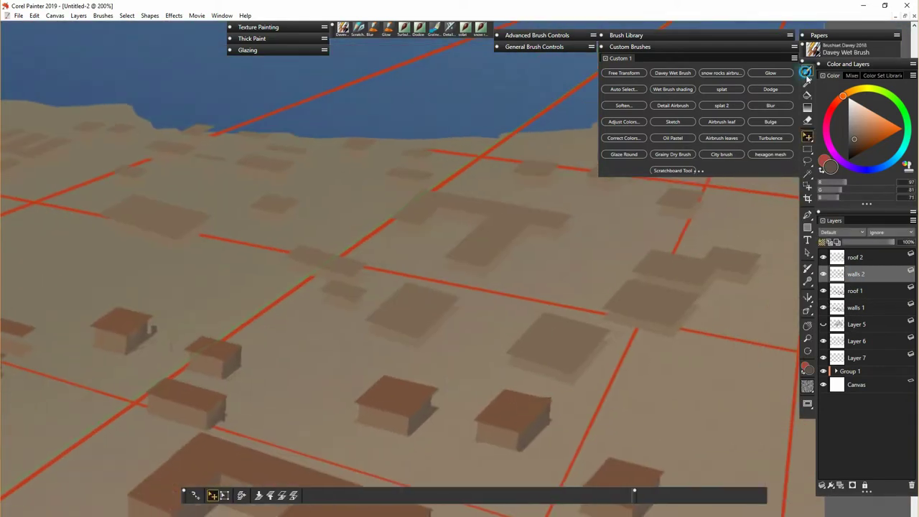
click(807, 71)
alt+click(425, 342)
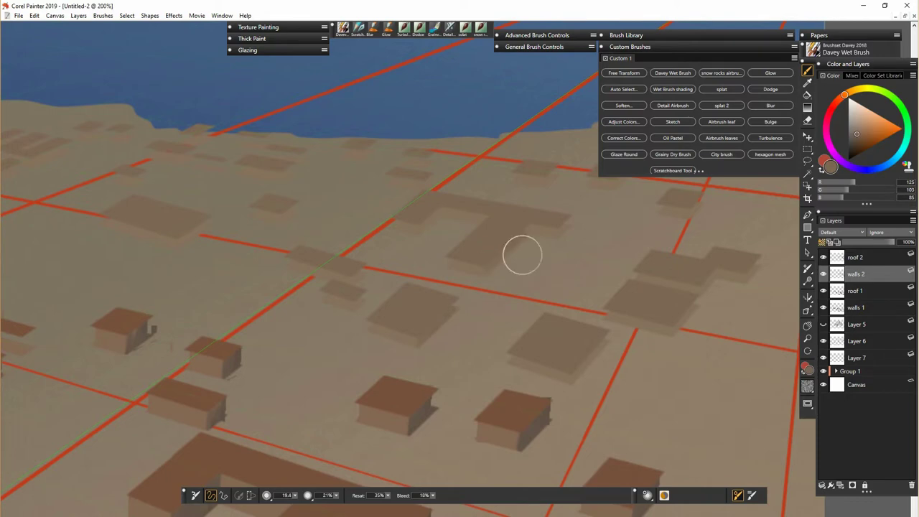
double_click(675, 47)
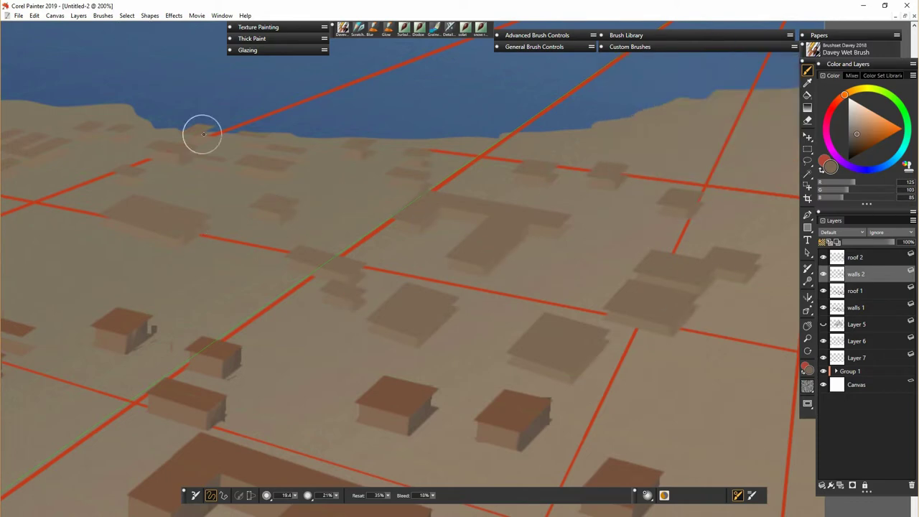
- Fill the distant roofs on the roof 2 layer with a reddish brown sampled from a nearer building
click(859, 260)
alt+click(533, 417)
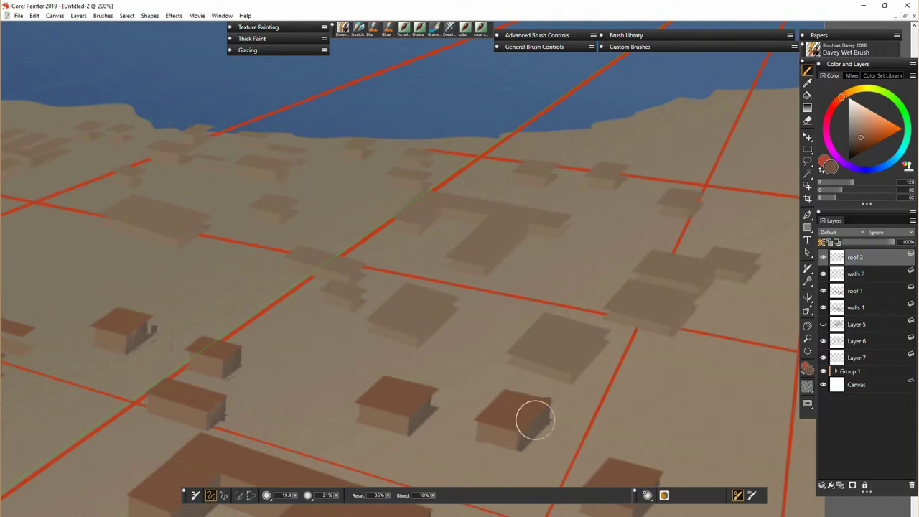
click(808, 96)
click(569, 355)
- Reset the colour adjustment for the roof 2 layer and raise its value slightly
double_click(653, 49)
click(624, 122)
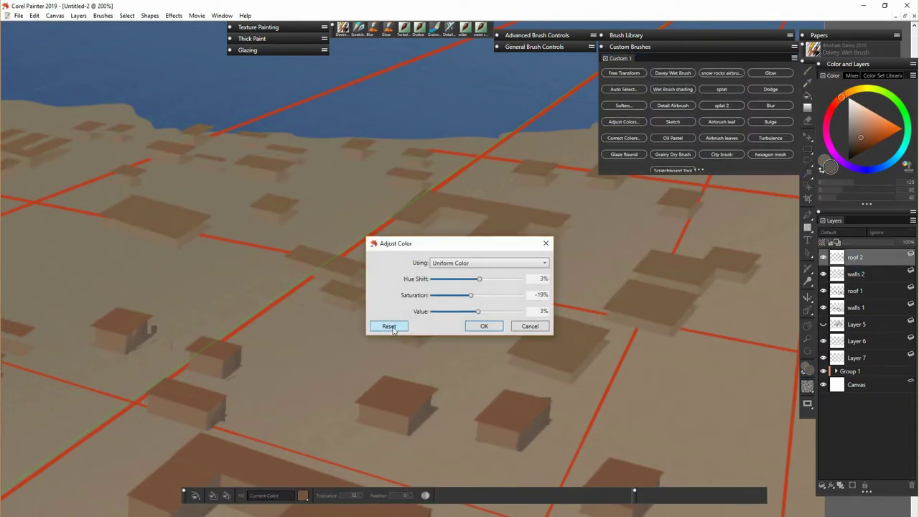
click(394, 328)
drag(477, 313, 481, 315)
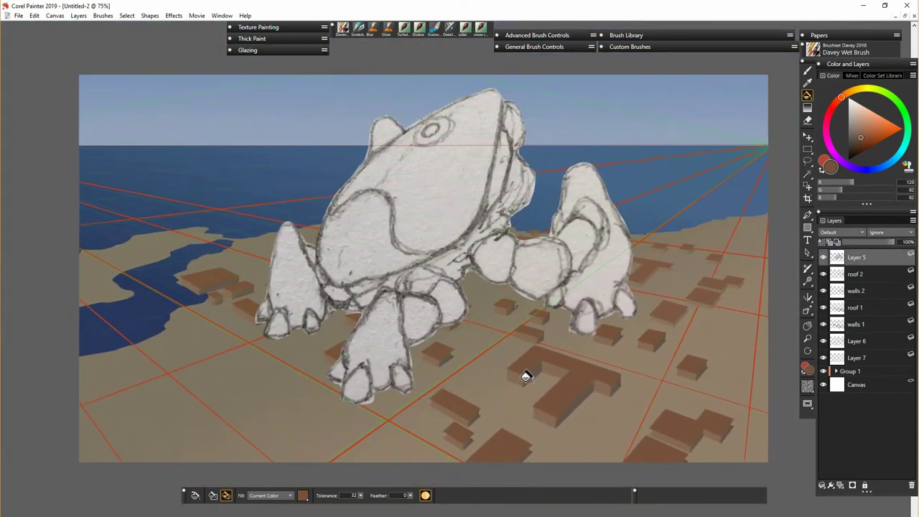
- Paint straight dark grey streets across the landscape on Layer 7, aligned to the perspective guides, with the Davey Wet Brush
click(344, 29)
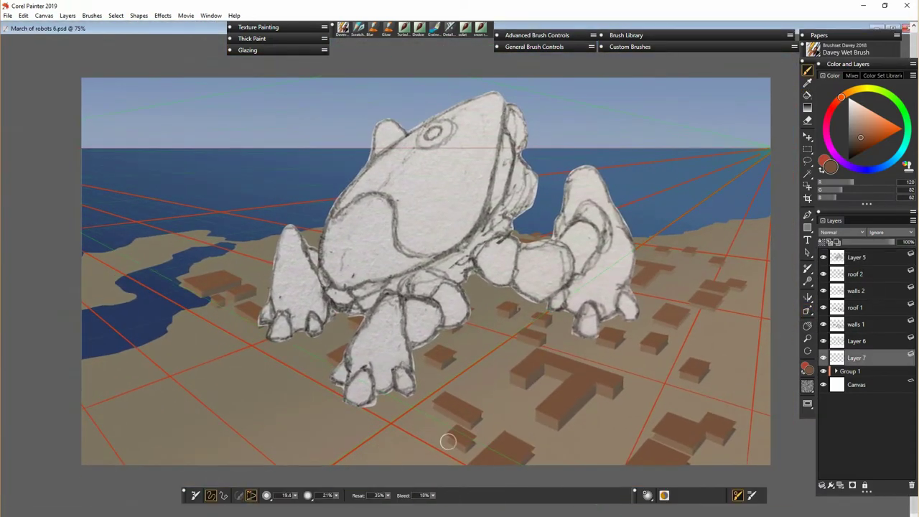
click(851, 142)
drag(139, 394, 80, 419)
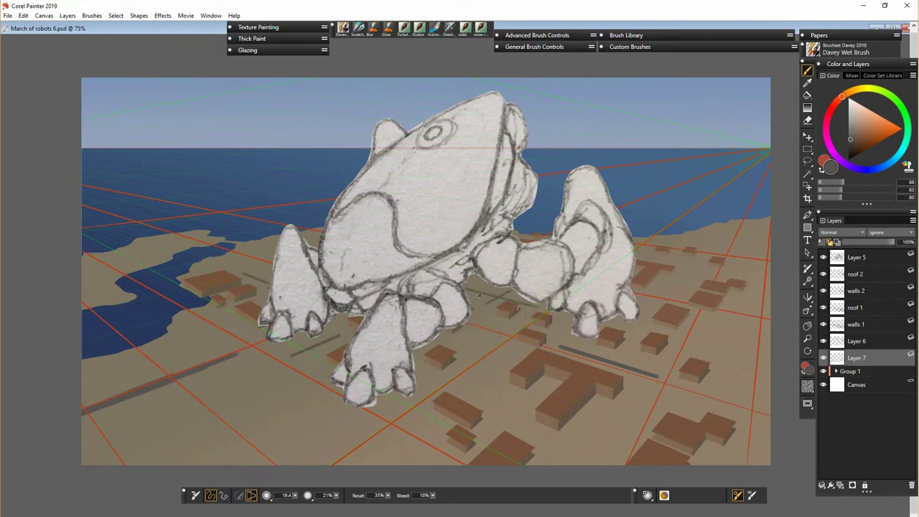
drag(696, 265, 647, 260)
- Paint freehand curved roads with a roundabout beside the right-hand buildings, a winding central road with a paved lot, and a branch road in the lower-left field
drag(618, 438, 605, 466)
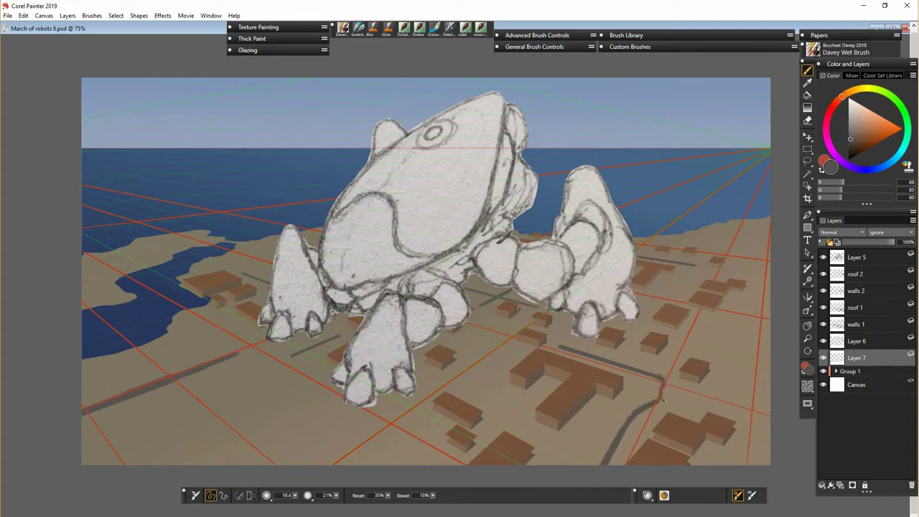
mouse_move(684, 410)
mouse_down()
mouse_move(662, 382)
mouse_move(780, 406)
mouse_up()
key(shift+semicolon)
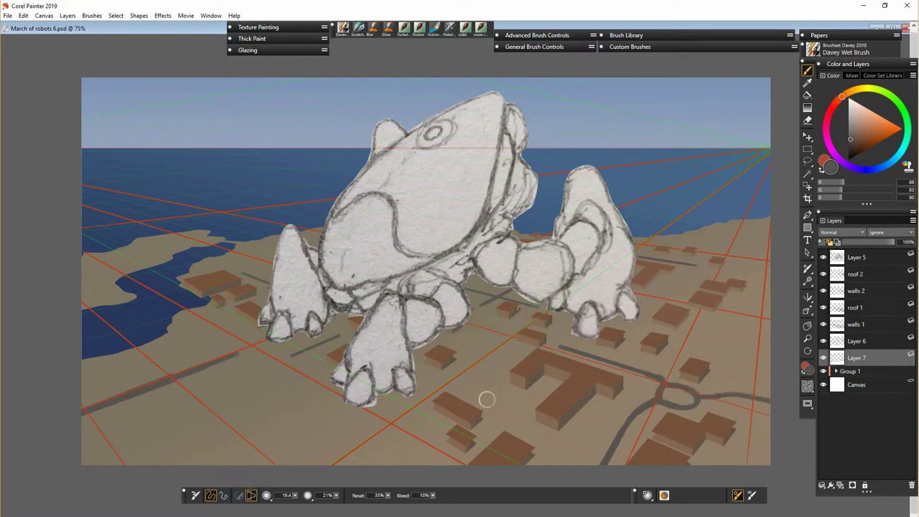
mouse_move(472, 393)
mouse_down()
mouse_move(452, 376)
mouse_move(478, 394)
mouse_up()
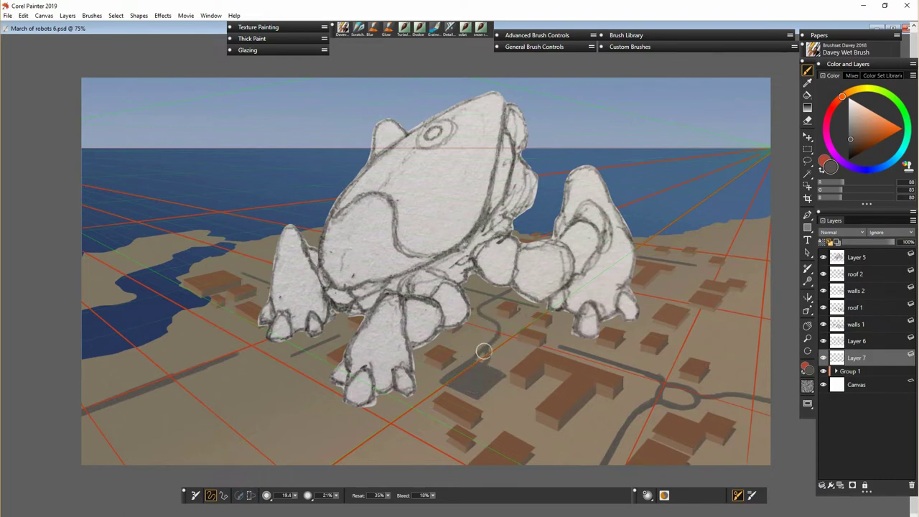
mouse_move(228, 393)
mouse_down()
mouse_move(252, 410)
mouse_move(275, 463)
mouse_up()
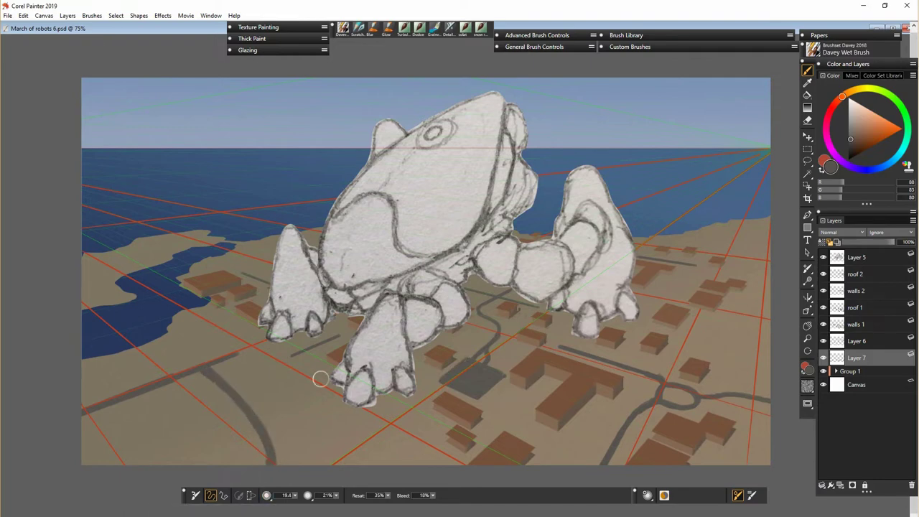
- Add perspective-aligned paved lots around the walker's front and left legs and connect them with more grey roads
click(251, 496)
mouse_move(260, 376)
mouse_down()
mouse_move(339, 403)
mouse_move(282, 406)
mouse_move(277, 375)
mouse_up()
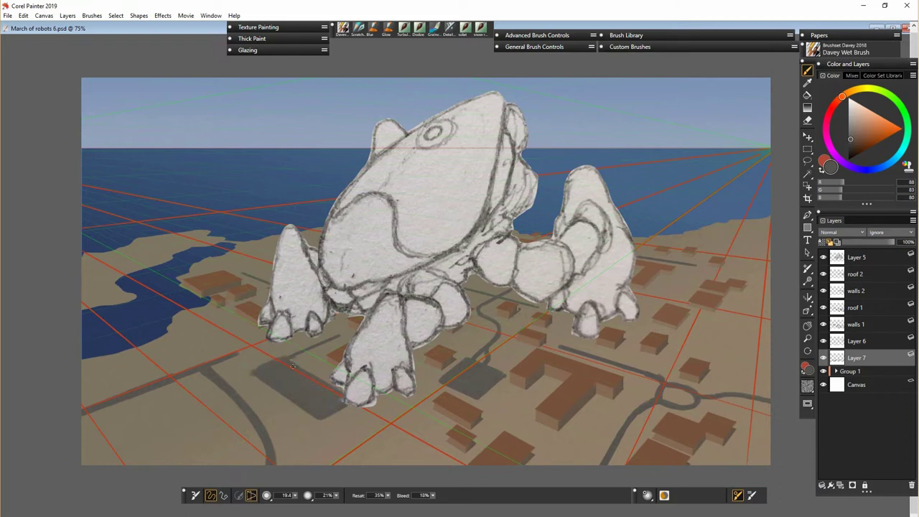
click(252, 496)
drag(336, 339, 331, 325)
key(v)
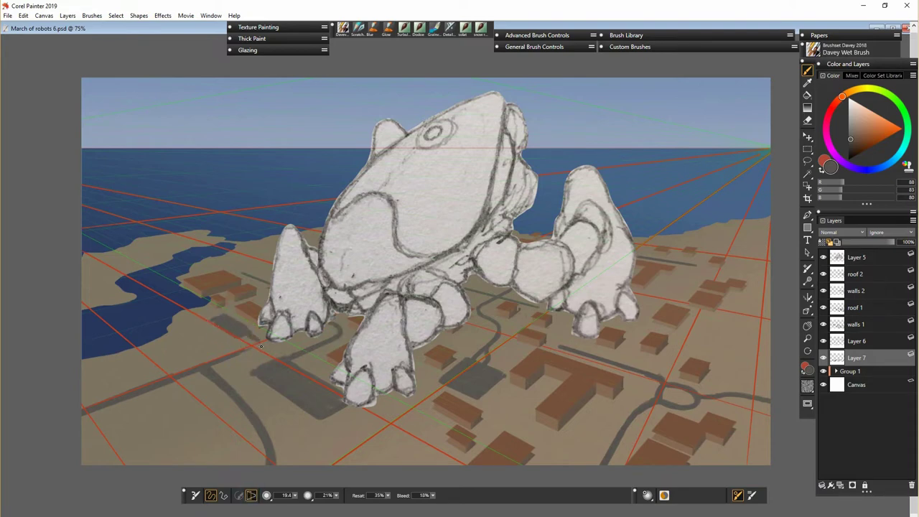
drag(236, 264, 263, 268)
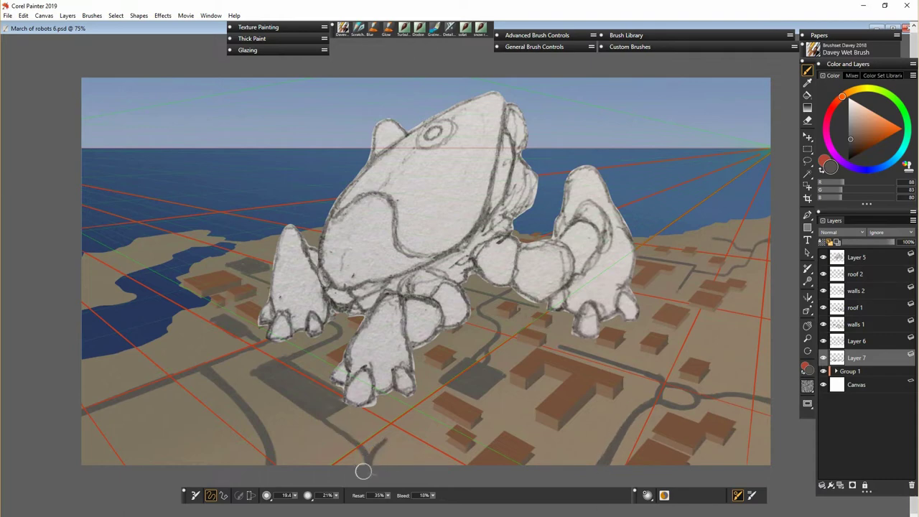
click(251, 495)
click(250, 495)
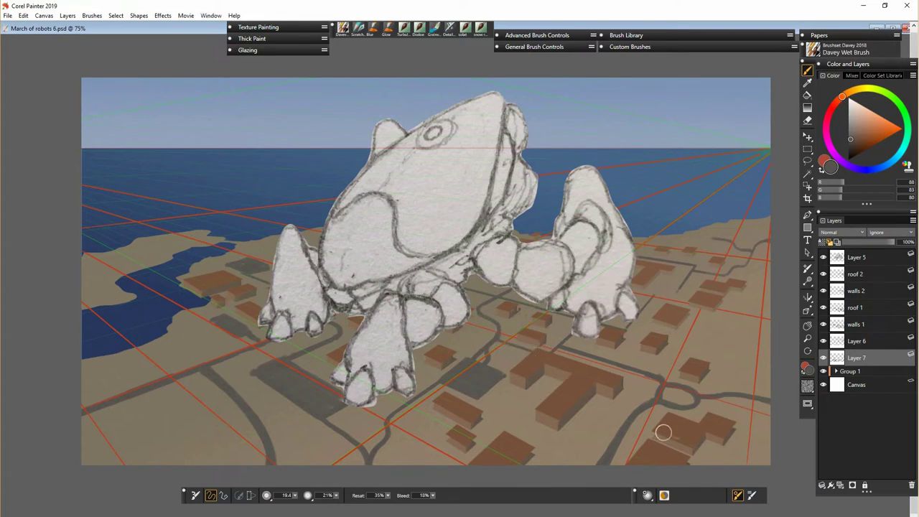
- Move Layer 7 with the roads into Group 1 above Layer 4, and place Layer 6 directly below Layer 5
click(824, 372)
click(824, 371)
drag(861, 358, 861, 377)
click(837, 355)
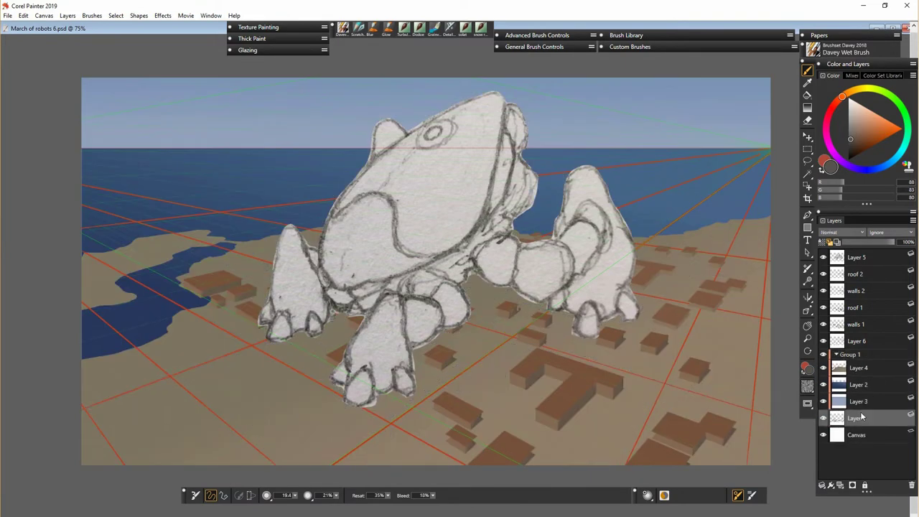
click(856, 341)
drag(864, 416, 864, 266)
- Group roof 2 with walls 2, and group roof 1 with walls 1
click(865, 291)
key(ctrl+g)
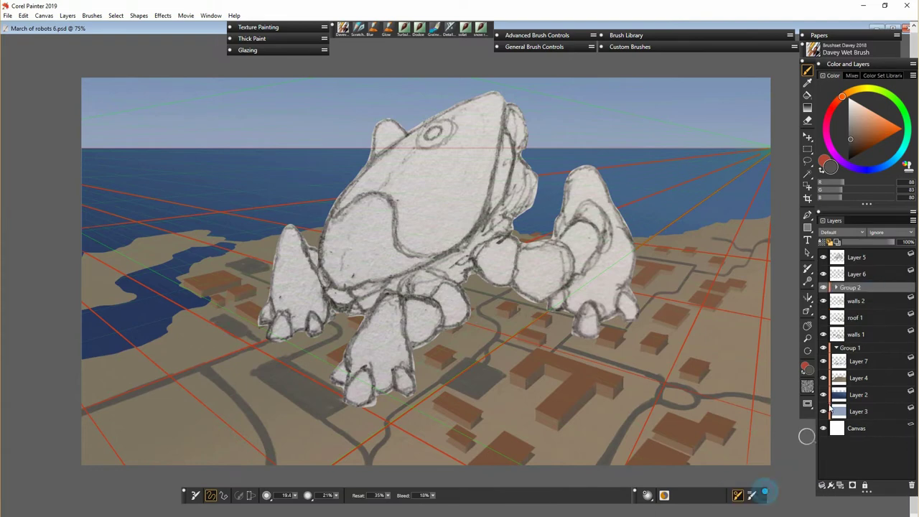
drag(864, 302, 863, 288)
click(861, 303)
click(823, 485)
click(768, 489)
drag(861, 328, 861, 300)
click(837, 298)
click(866, 290)
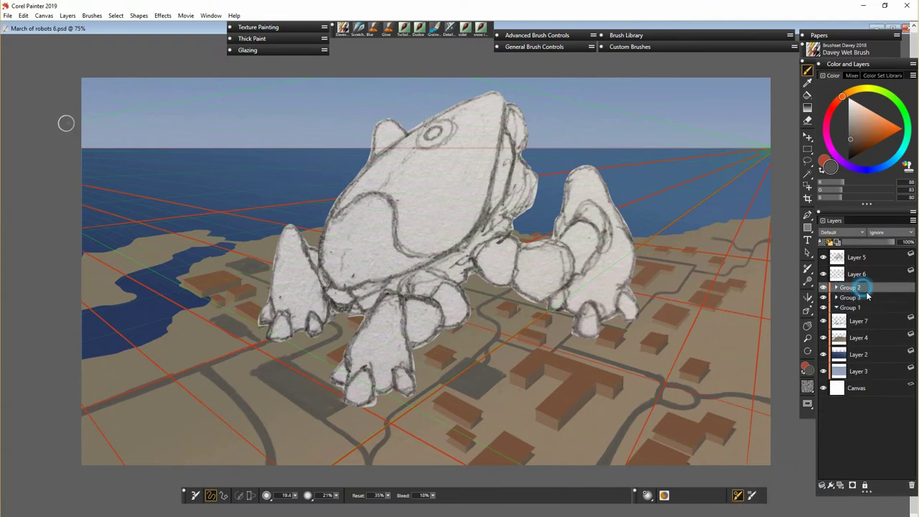
- Create a new layer above the building groups and name it trees
click(841, 485)
double_click(858, 292)
text(trees)
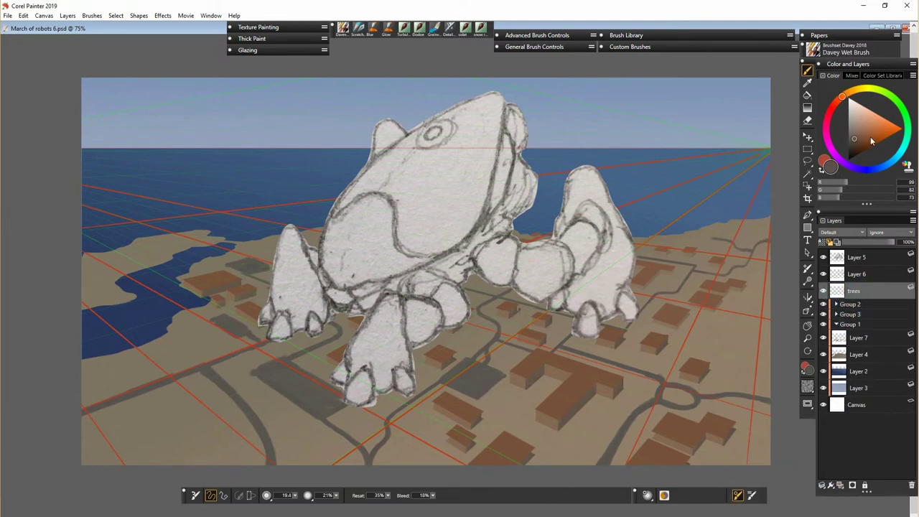
- Paint clumps of muted green trees around the nearest right-hand buildings with brush size 22
click(902, 108)
key(bracketright)
key(bracketright)
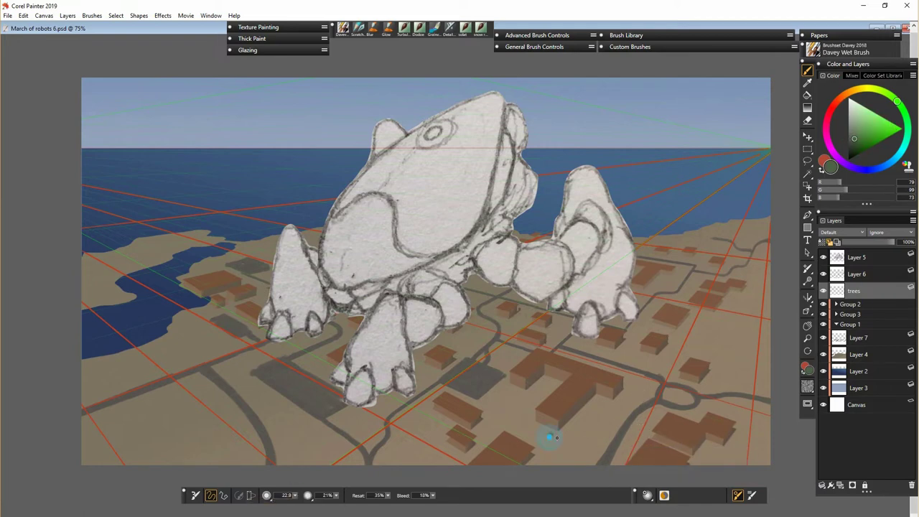
drag(548, 435, 583, 420)
mouse_move(511, 414)
mouse_down()
mouse_move(525, 422)
mouse_move(517, 392)
mouse_up()
drag(604, 407, 610, 409)
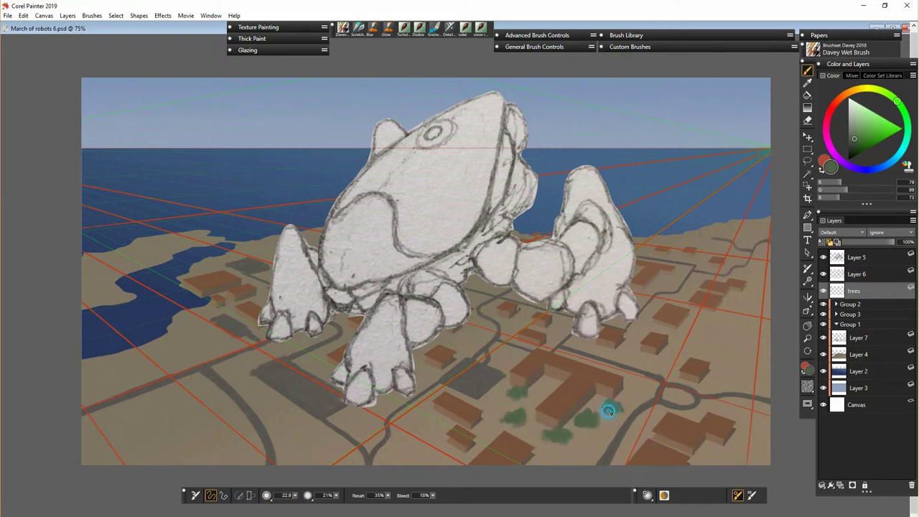
mouse_move(698, 384)
mouse_down()
mouse_move(736, 379)
mouse_move(720, 360)
mouse_move(746, 361)
mouse_up()
- Preserve the trees layer's transparency and shade the clumps with a darker green and lighter green highlights
click(822, 243)
click(854, 143)
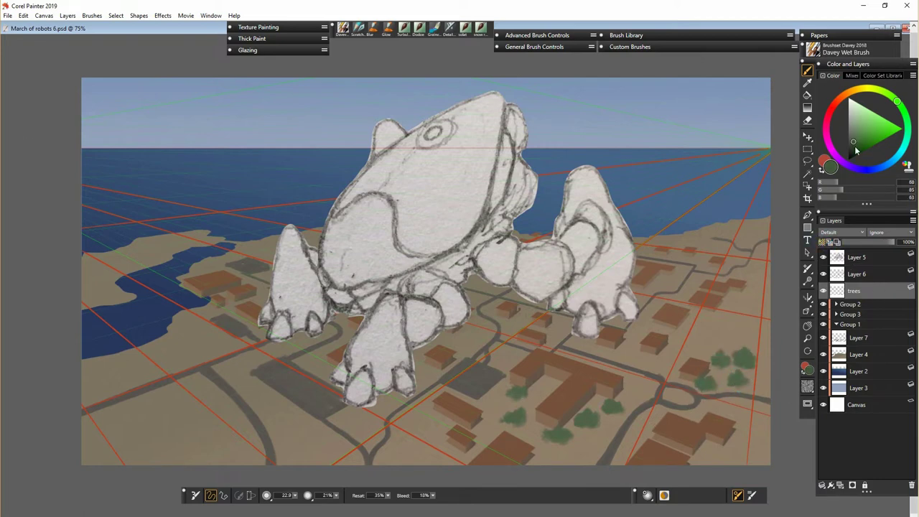
drag(509, 392, 515, 394)
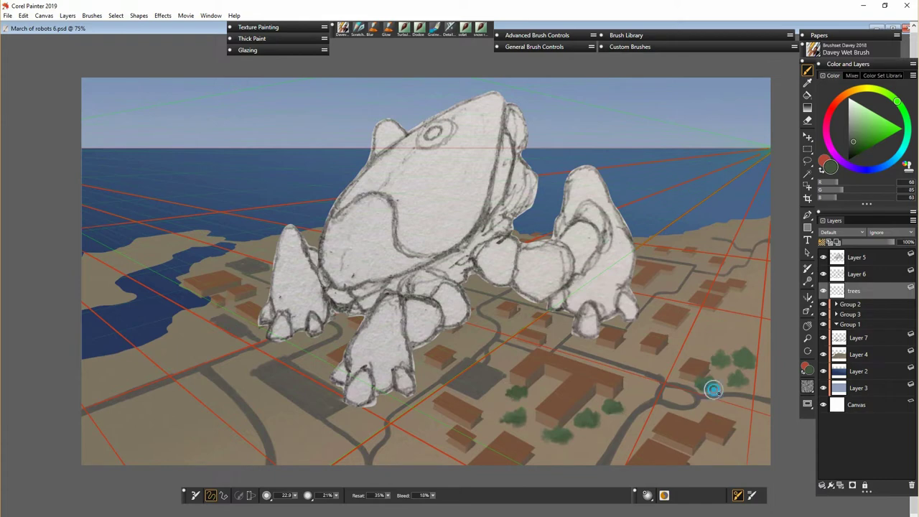
alt+click(716, 369)
click(860, 136)
drag(553, 433, 591, 415)
drag(702, 379, 741, 377)
- Duplicate the trees layer, move the copy behind the large building, and erase the parts overlapping roads and roofs
right_click(866, 289)
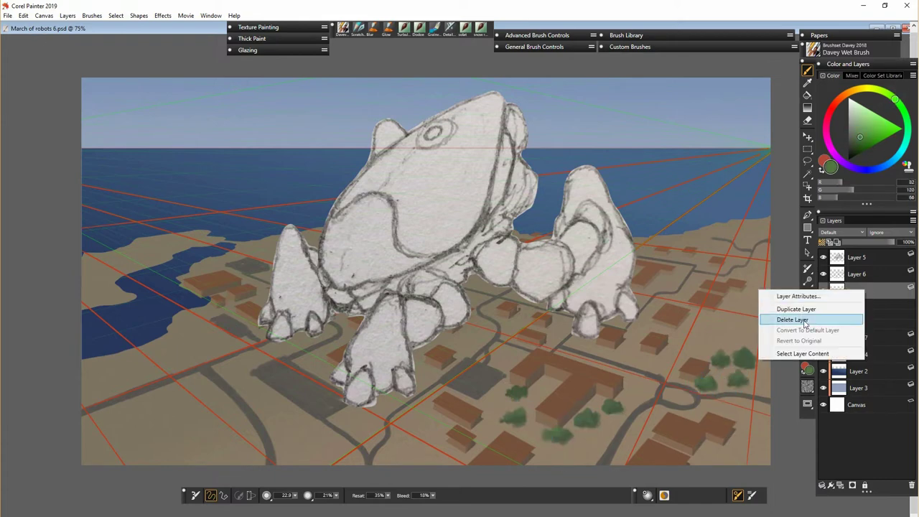
click(797, 309)
click(807, 136)
mouse_move(603, 433)
mouse_down()
mouse_move(550, 342)
mouse_move(558, 345)
mouse_up()
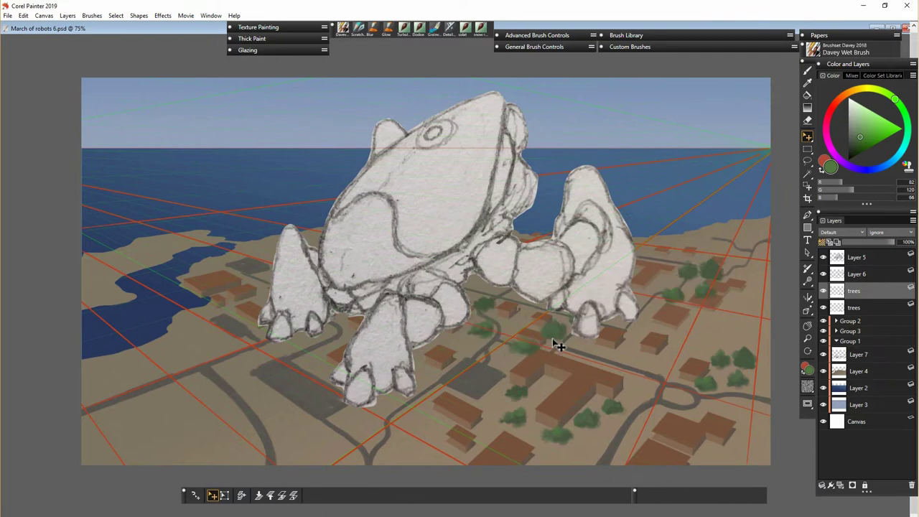
key(n)
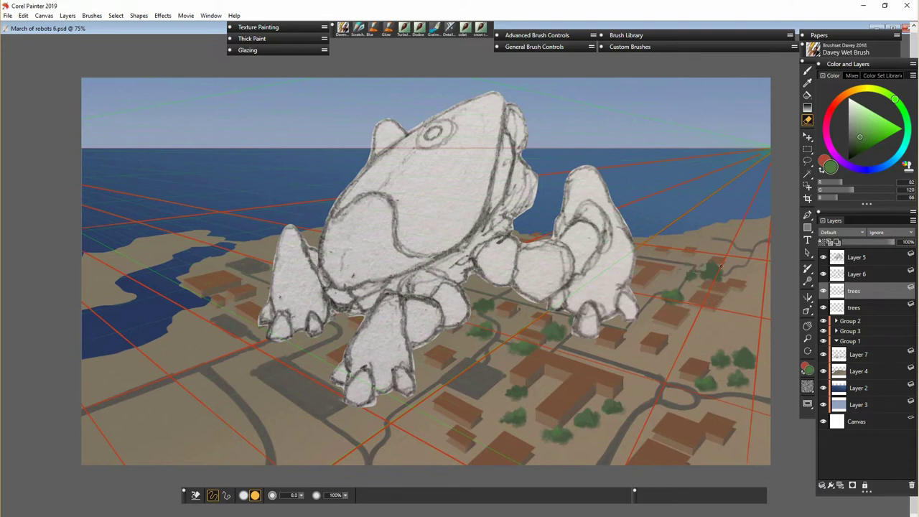
drag(565, 341, 561, 343)
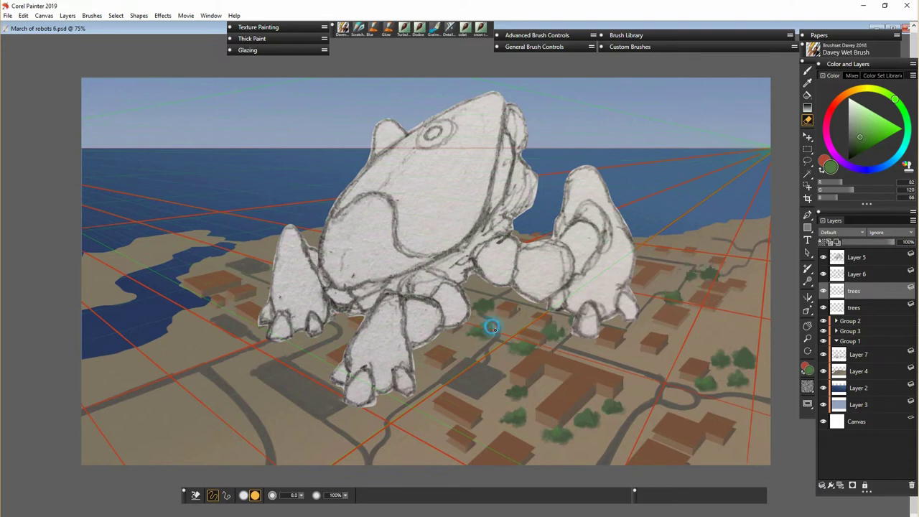
- Duplicate the trees layer twice, placing one copy around the walker's left legs and the other along the river and coast
key(f)
right_click(862, 291)
click(797, 308)
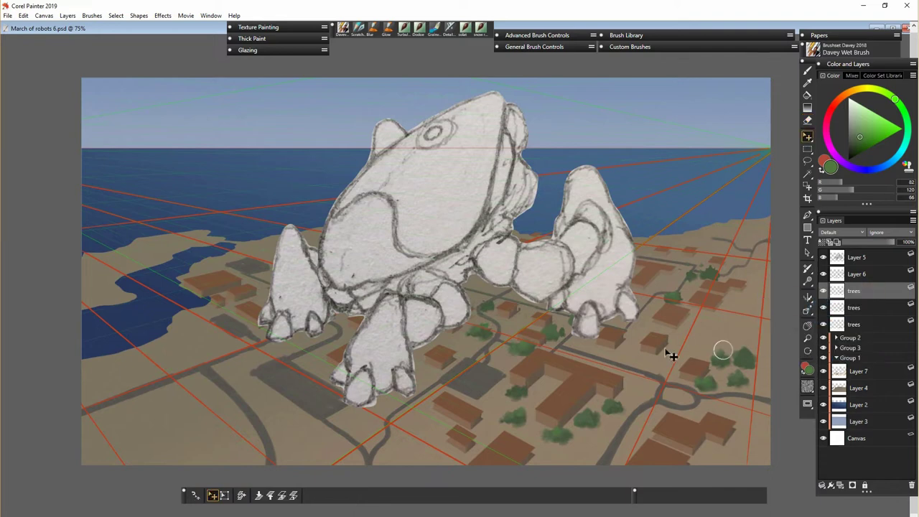
drag(670, 352, 277, 358)
right_click(850, 289)
click(792, 308)
drag(241, 332, 111, 267)
- Lasso the copied trees lying over the sea, move them down onto the land, and merge them back into their trees layer
click(808, 161)
drag(225, 199, 228, 193)
click(270, 221)
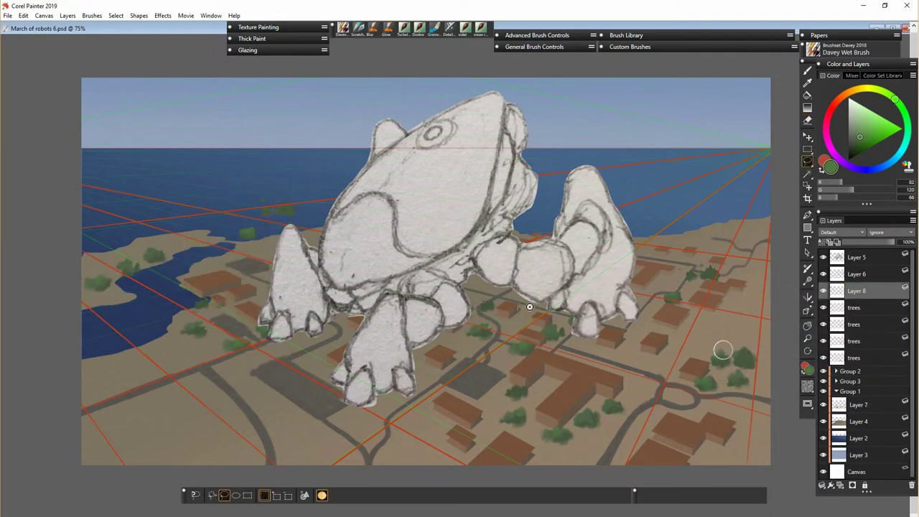
click(808, 137)
mouse_move(270, 223)
mouse_down()
mouse_move(113, 295)
mouse_move(165, 256)
mouse_move(133, 279)
mouse_move(146, 266)
mouse_move(174, 309)
mouse_move(167, 396)
mouse_move(231, 409)
mouse_move(271, 271)
mouse_up()
shift+click(848, 309)
key(ctrl+e)
- Duplicate the trees again to fill the riverbank and lower-left roadside, and erase overlaps with the left-hand buildings
right_click(863, 290)
click(792, 309)
right_click(863, 288)
click(792, 308)
key(n)
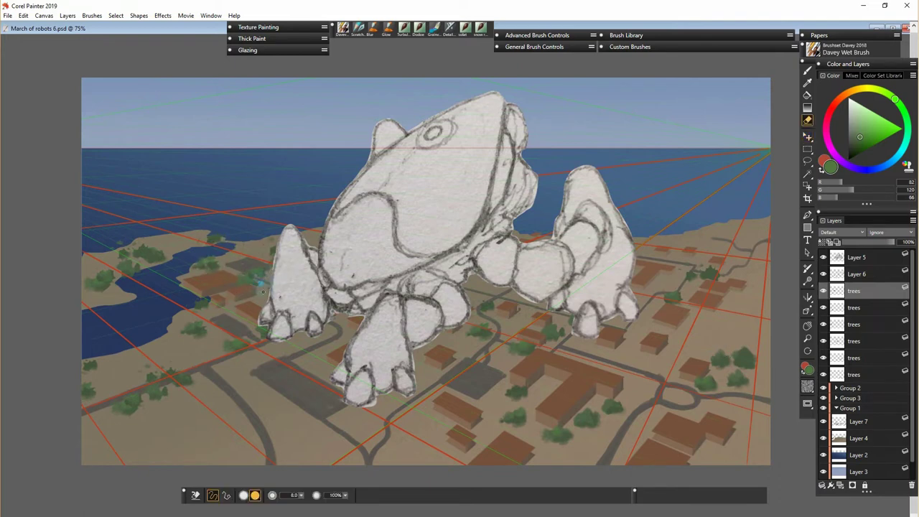
- Duplicate the trees layer twice more and place the copies among the mid-distance buildings behind the walker's right foot
right_click(858, 291)
click(792, 311)
drag(687, 372, 681, 376)
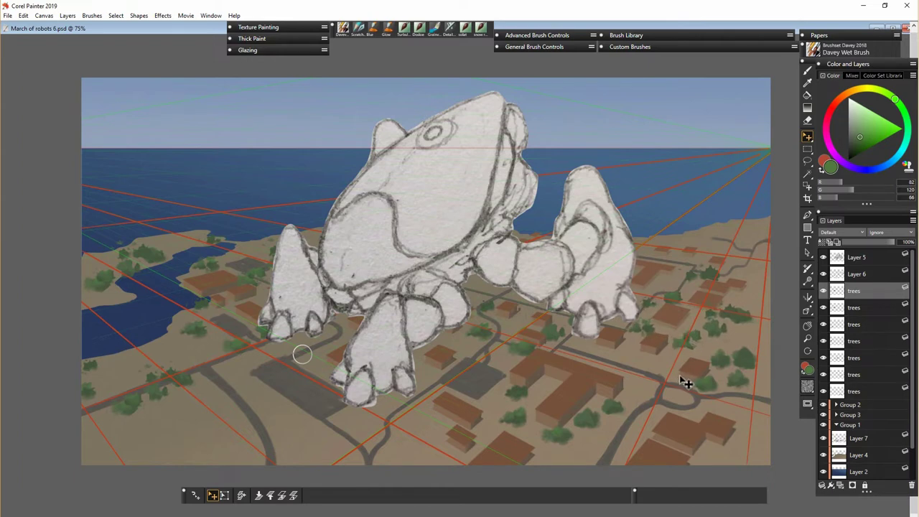
right_click(854, 284)
drag(641, 339, 601, 281)
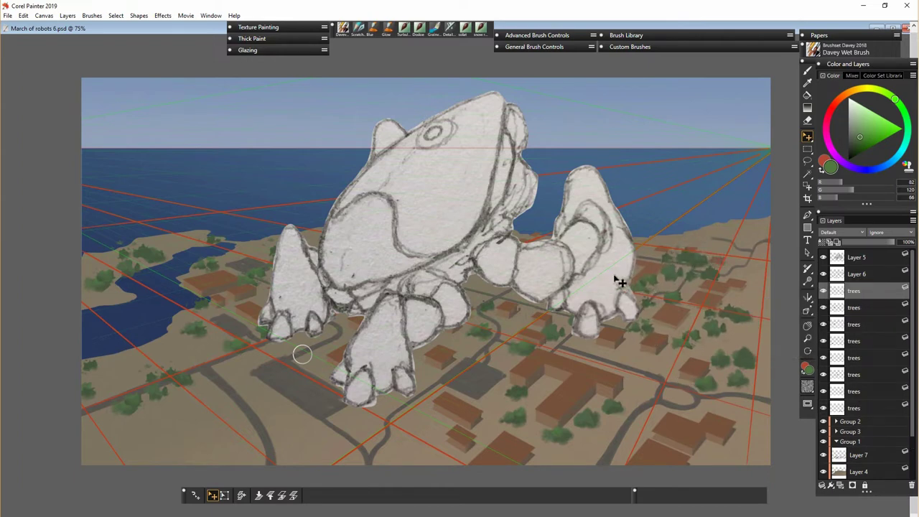
- Duplicate the trees layer, move the copy to the far right coast, and scale it down to suit the distance
right_click(866, 290)
click(826, 307)
drag(675, 271, 726, 250)
click(224, 496)
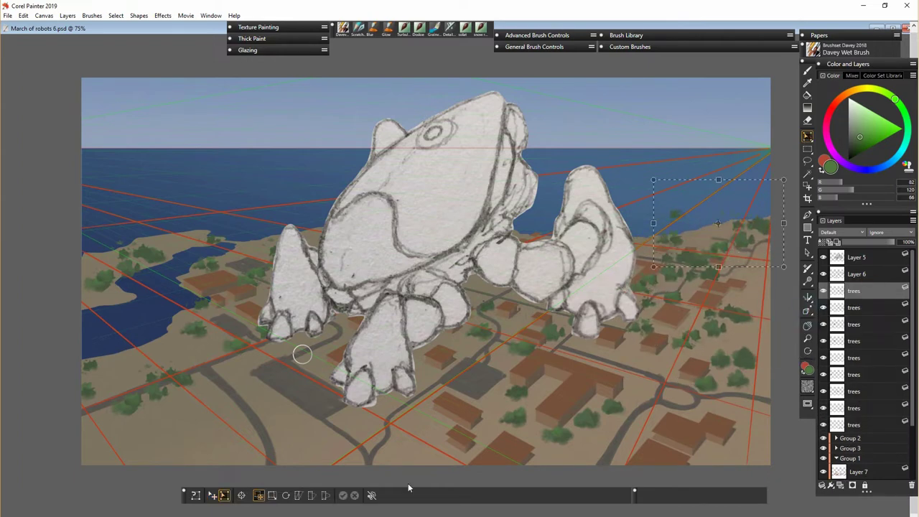
drag(653, 267, 668, 256)
key(Return)
drag(724, 248, 720, 266)
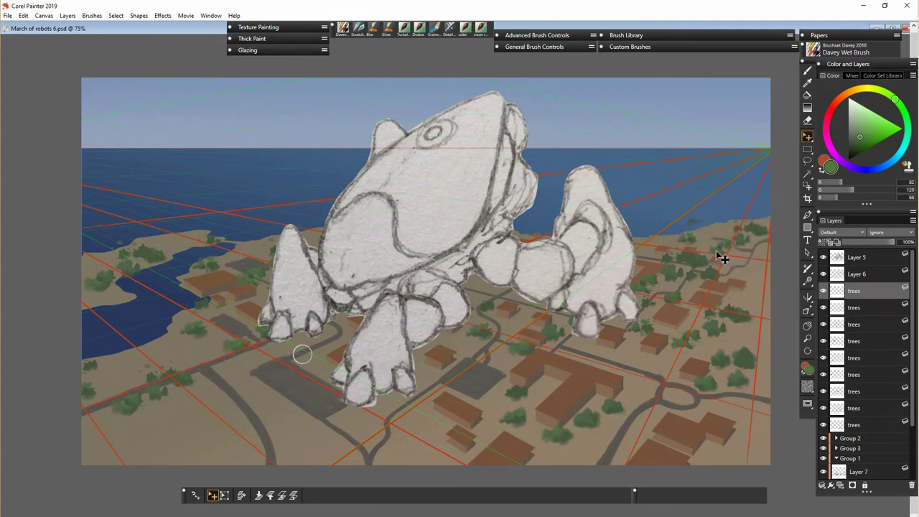
- Fill the lower-left field with duplicated trees, merge the copies into one layer, and erase the parts covering the road
right_click(861, 307)
click(794, 326)
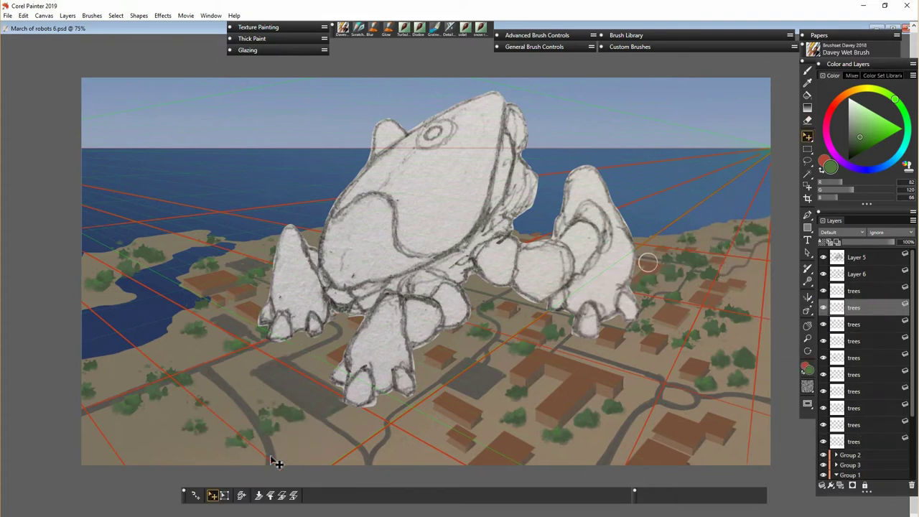
drag(262, 405, 242, 433)
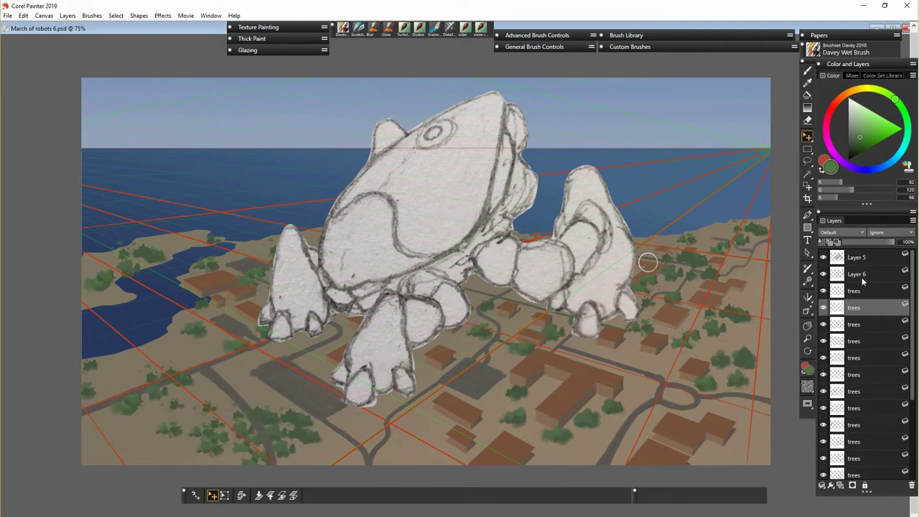
shift+click(866, 345)
key(ctrl+e)
key(n)
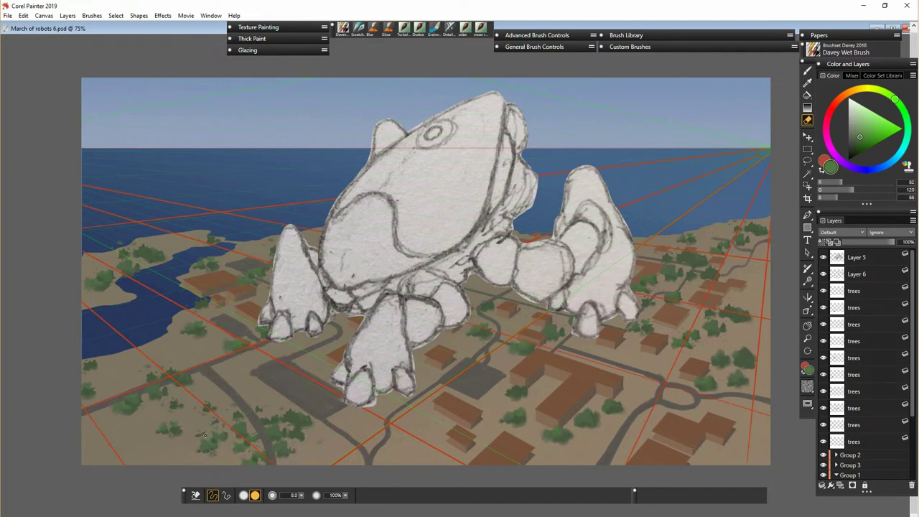
- Enlarge the merged lower-left foreground trees and place a copy around the lower-right buildings, erasing its overlaps
key(f)
click(866, 291)
click(824, 307)
click(823, 308)
key(ctrl+alt+t)
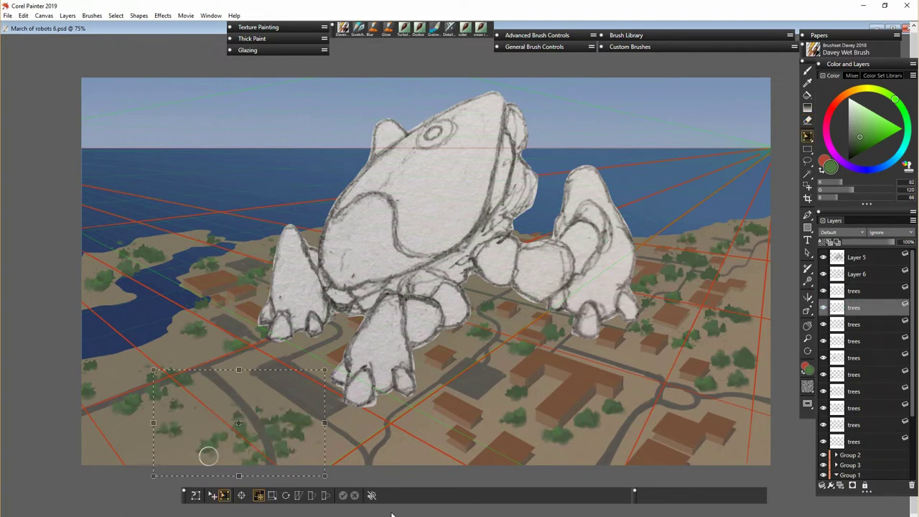
drag(328, 480, 378, 512)
key(Return)
mouse_move(320, 449)
mouse_down()
mouse_move(295, 448)
mouse_move(543, 482)
mouse_move(687, 469)
mouse_move(751, 443)
mouse_move(714, 470)
mouse_move(693, 465)
mouse_up()
key(n)
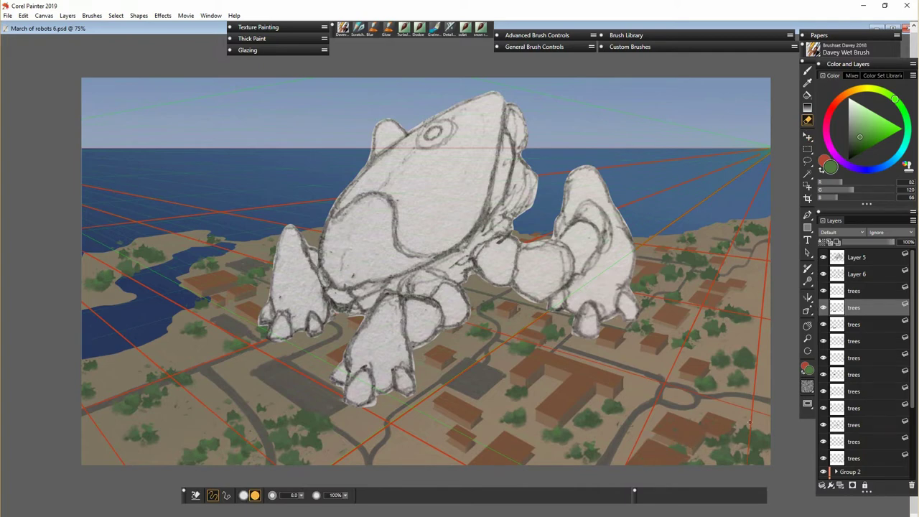
- Place another copy of the trees layer among the right-hand buildings and merge all the tree layers into one
key(f)
right_click(858, 290)
click(754, 311)
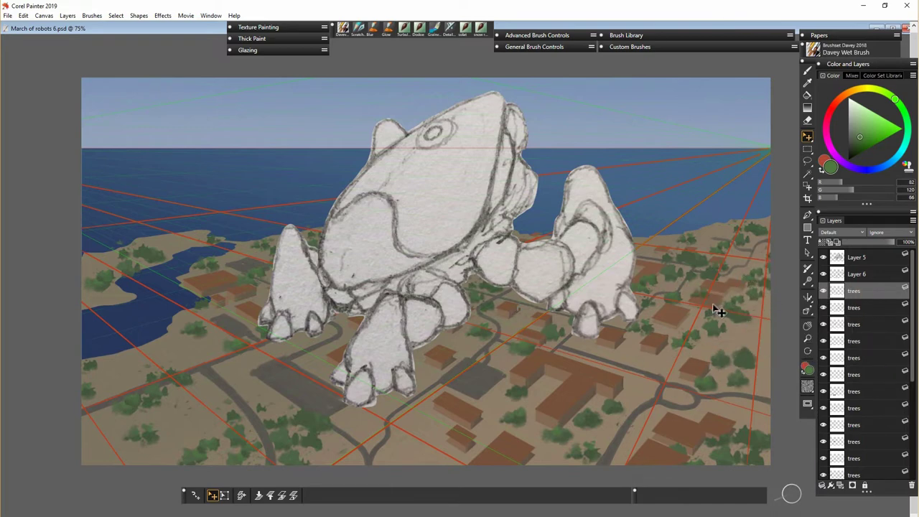
drag(713, 304, 705, 315)
key(ctrl+e)
click(824, 291)
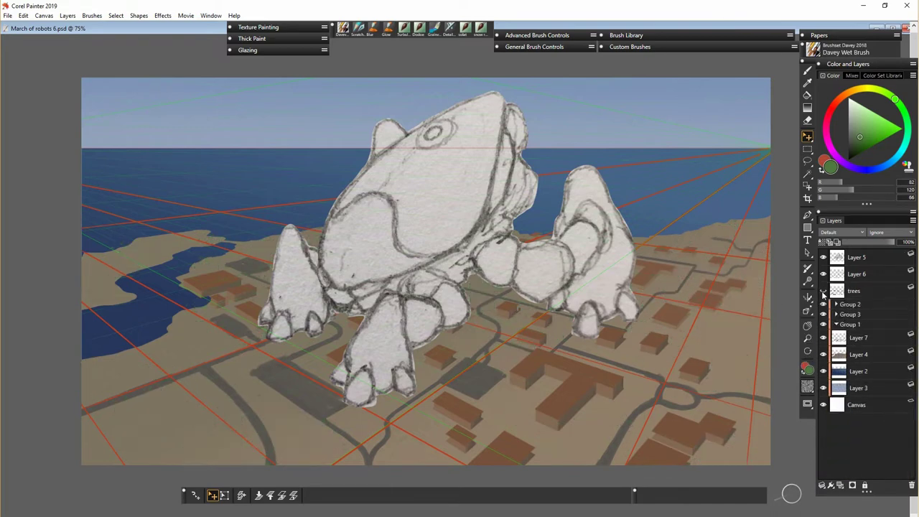
click(823, 290)
- Add a new layer in Group 1 above Layer 7 and paint light green grass around the lower-right buildings and far-right trees
click(840, 486)
drag(868, 292, 871, 313)
drag(871, 309, 875, 342)
key(b)
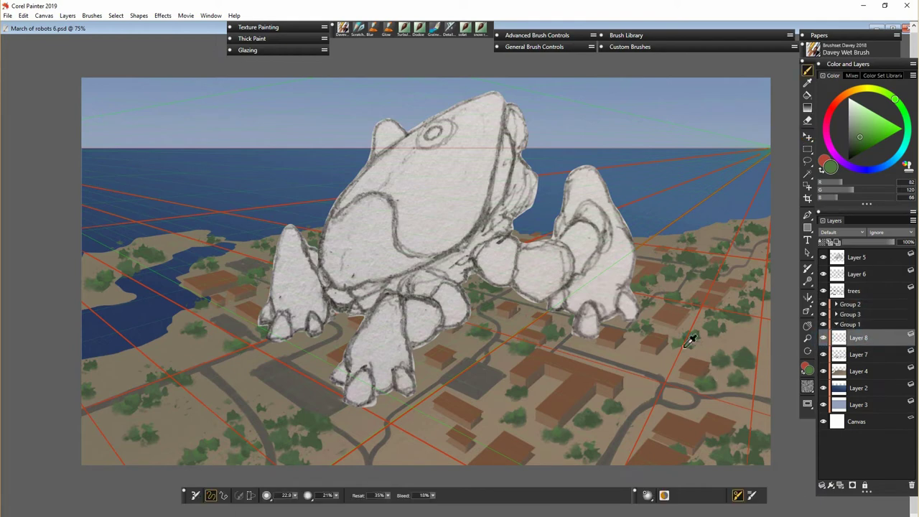
click(251, 496)
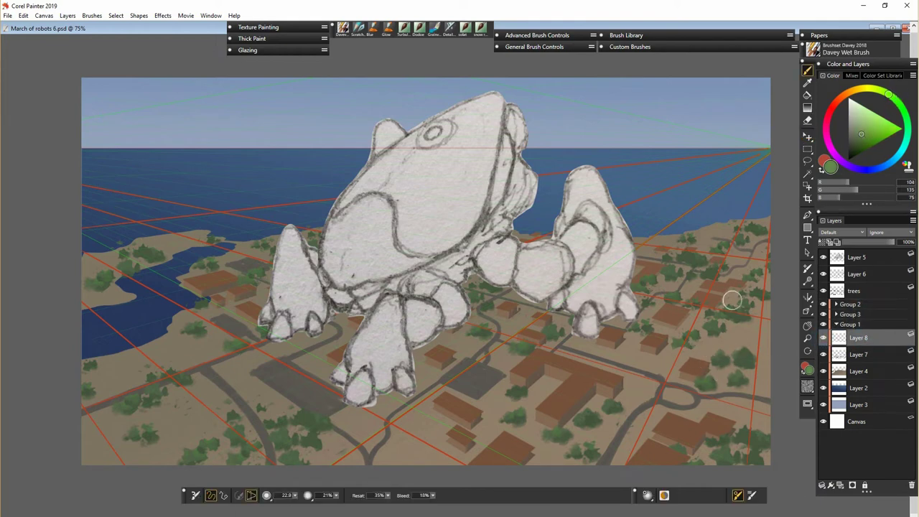
drag(753, 304, 758, 283)
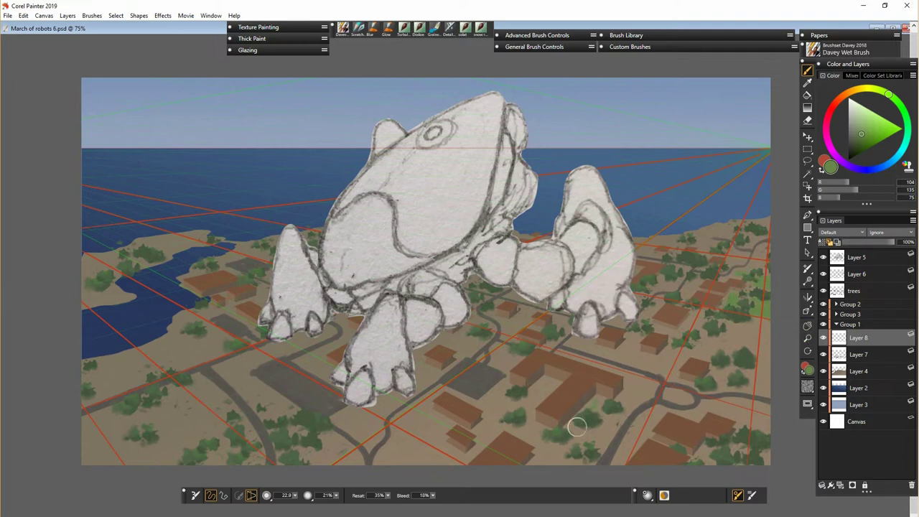
drag(585, 424, 583, 442)
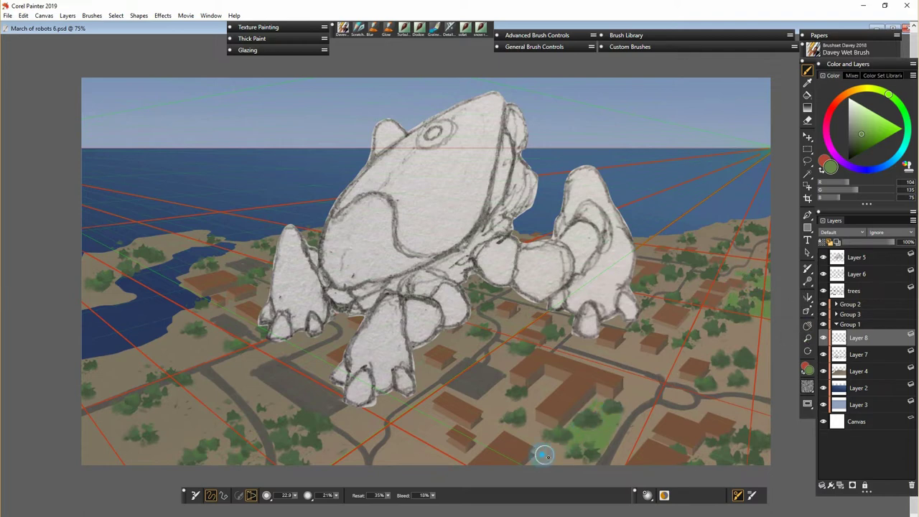
drag(531, 410, 534, 386)
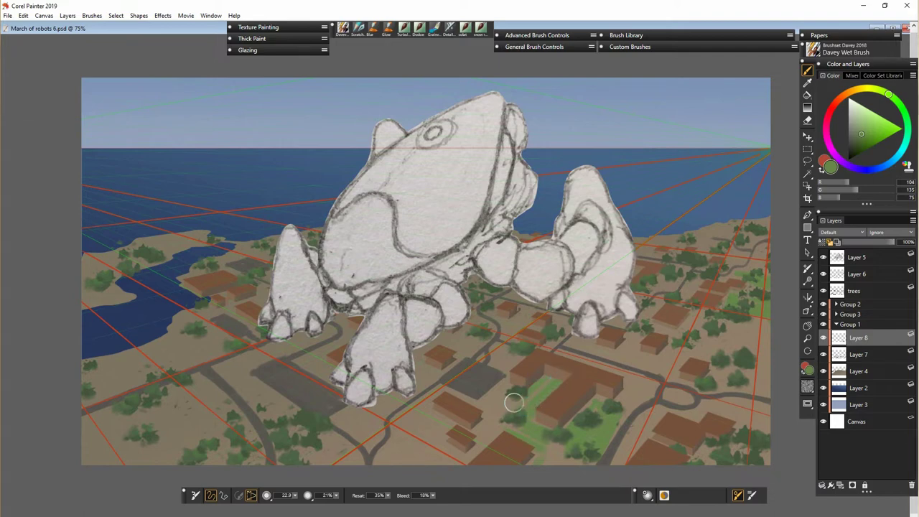
- Move Layer 8 beneath Layer 7 and paint grass behind the central buildings, over the lower-left field and beside the foreground road
key(ctrl+bracketleft)
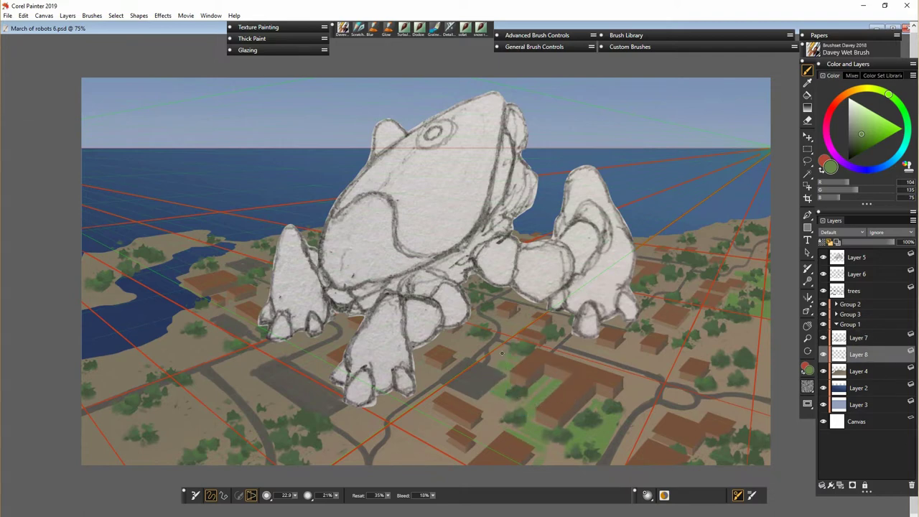
mouse_move(581, 345)
mouse_down()
mouse_move(577, 338)
mouse_move(581, 344)
mouse_up()
mouse_move(94, 425)
mouse_down()
mouse_move(135, 407)
mouse_move(127, 421)
mouse_move(195, 447)
mouse_move(164, 425)
mouse_move(181, 403)
mouse_move(199, 458)
mouse_up()
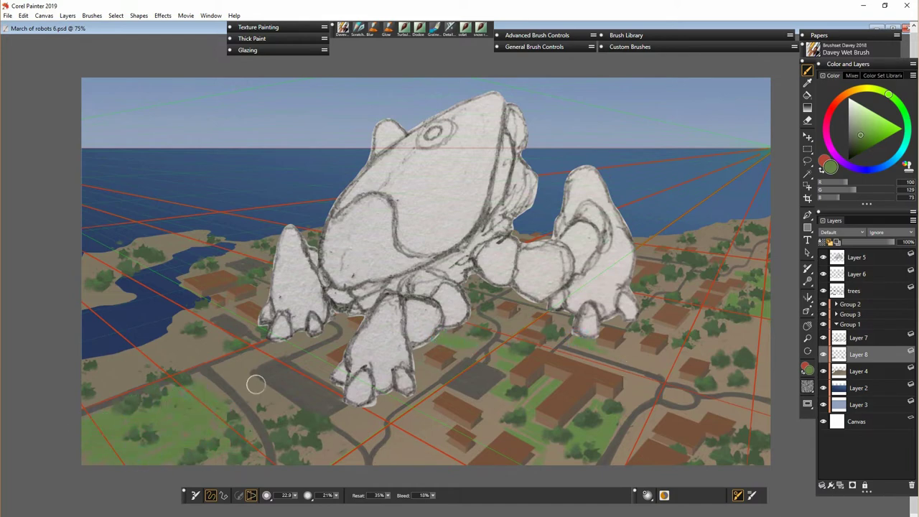
mouse_move(402, 438)
mouse_down()
mouse_move(431, 456)
mouse_move(400, 444)
mouse_up()
- Paint duller, darker green grass over the left island and the remaining coastal and city ground
click(854, 134)
drag(117, 264, 106, 257)
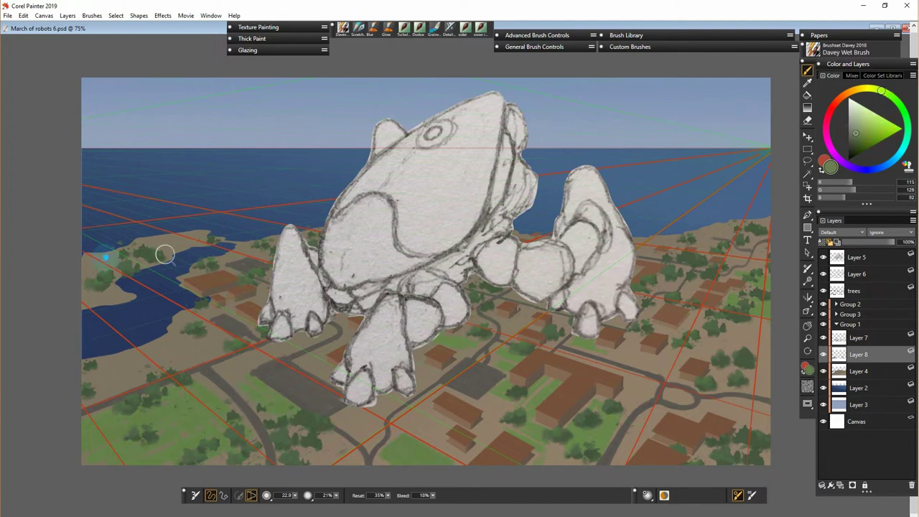
click(855, 137)
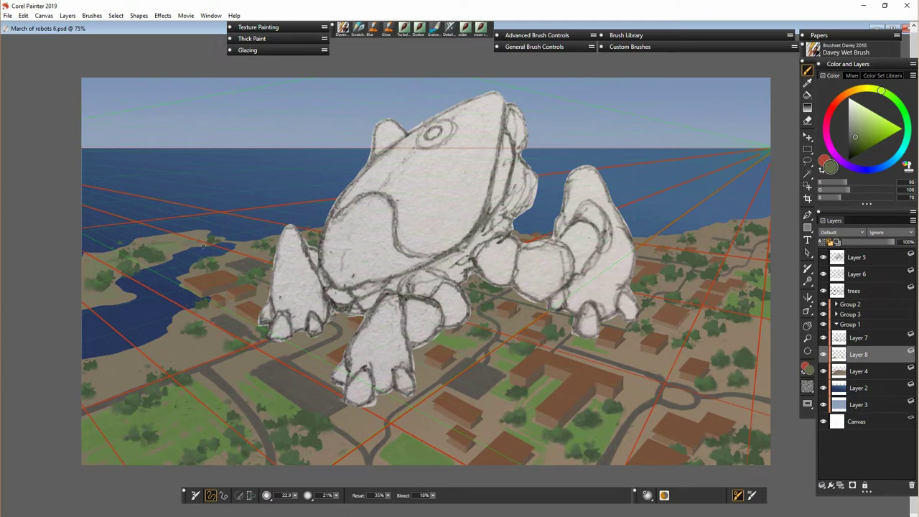
alt+click(273, 261)
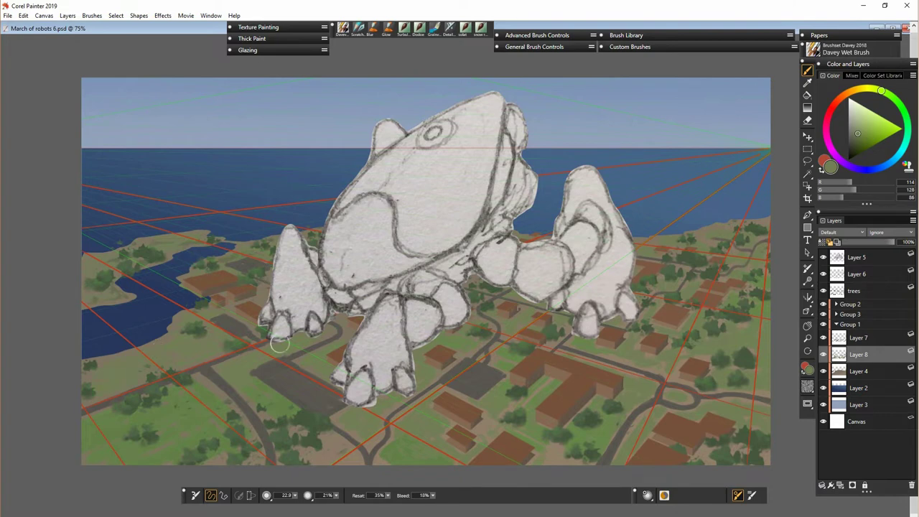
- Darken the grass on Layer 8 with Adjust Color, setting Value to -7%
click(657, 47)
click(624, 121)
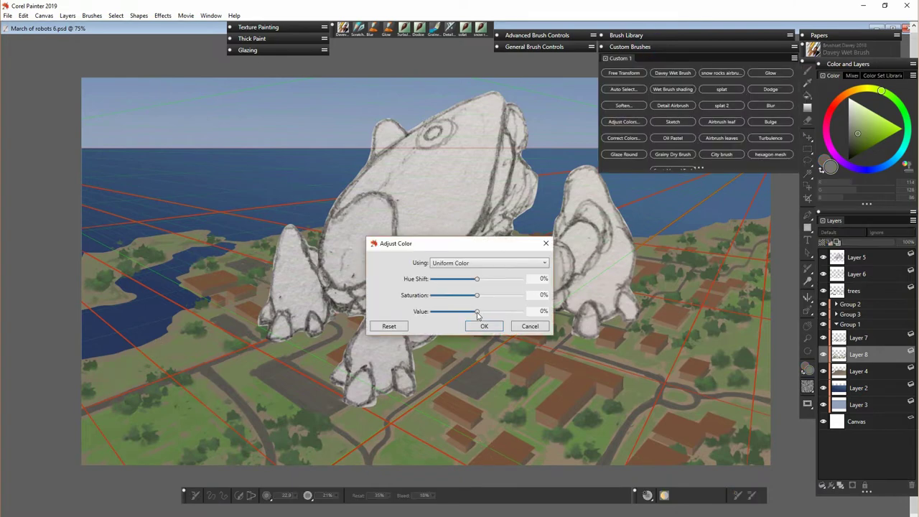
drag(478, 313, 474, 314)
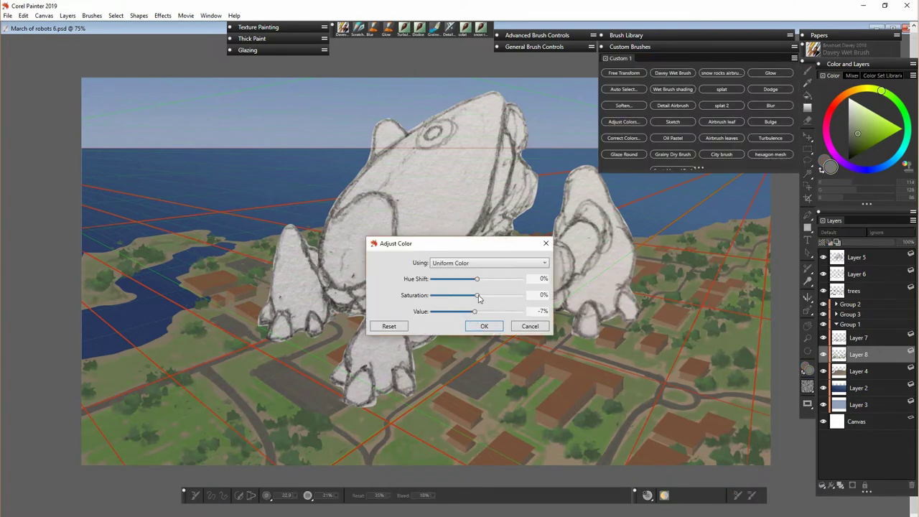
click(494, 327)
- Duplicate the roads on Layer 7 and scale the duplicate to 102% with constrained aspect ratio
click(824, 338)
click(824, 338)
right_click(869, 340)
click(826, 367)
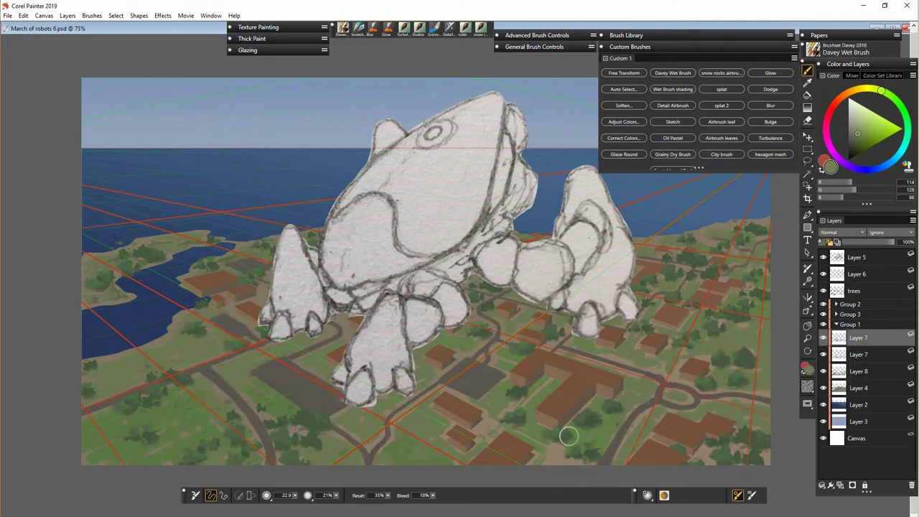
click(24, 16)
mouse_move(95, 167)
click(159, 177)
text(98)
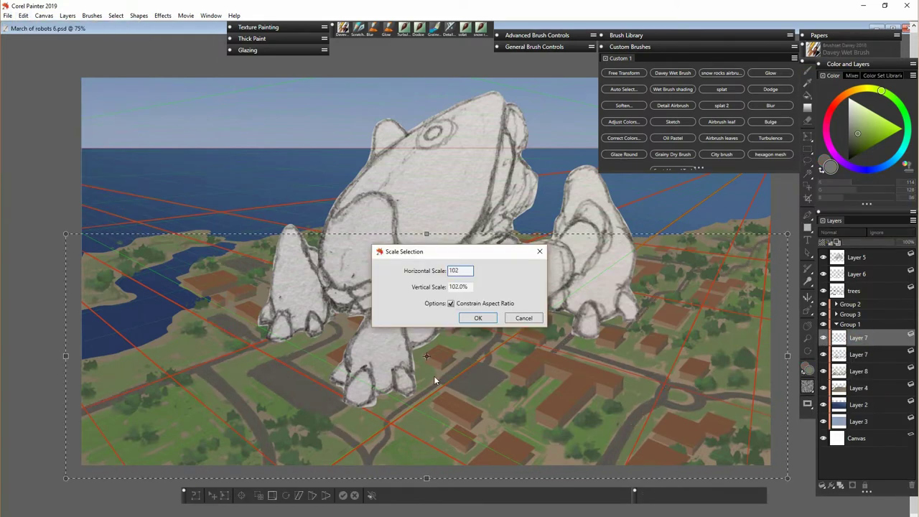
key(Return)
key(Return)
- Brighten the lower Layer 7 roads with Adjust Color, using a 3% hue shift and raised saturation and value
click(859, 354)
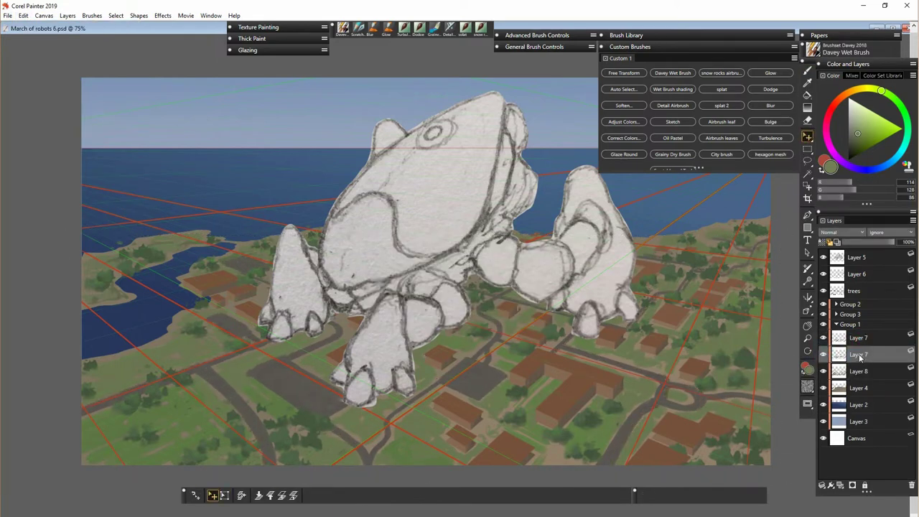
click(623, 138)
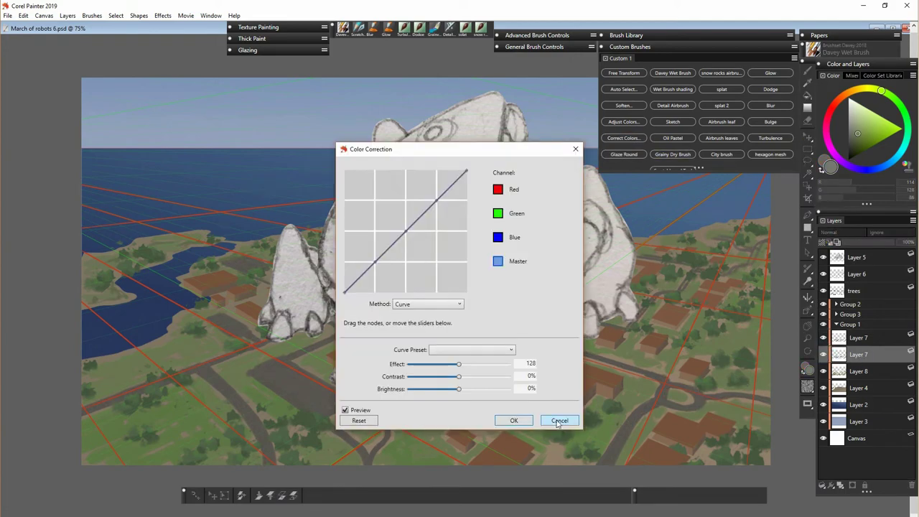
click(558, 424)
click(628, 123)
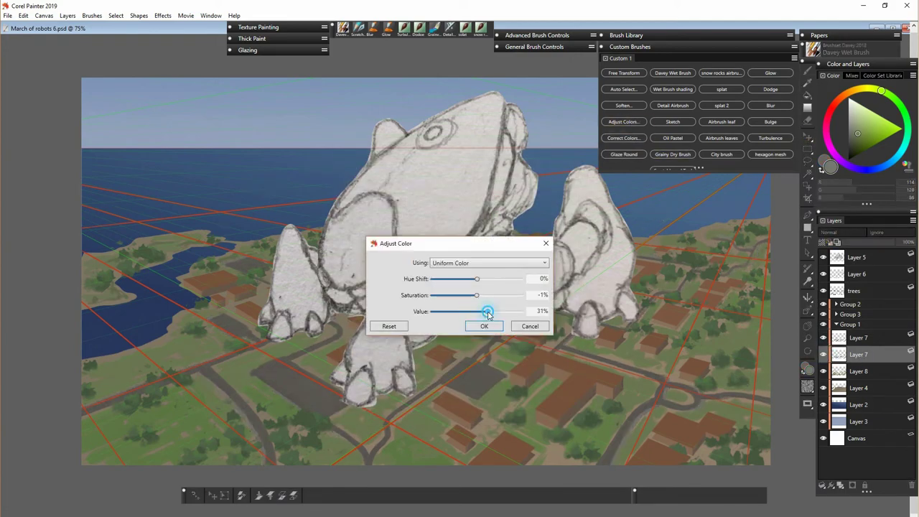
click(542, 296)
drag(486, 312, 495, 311)
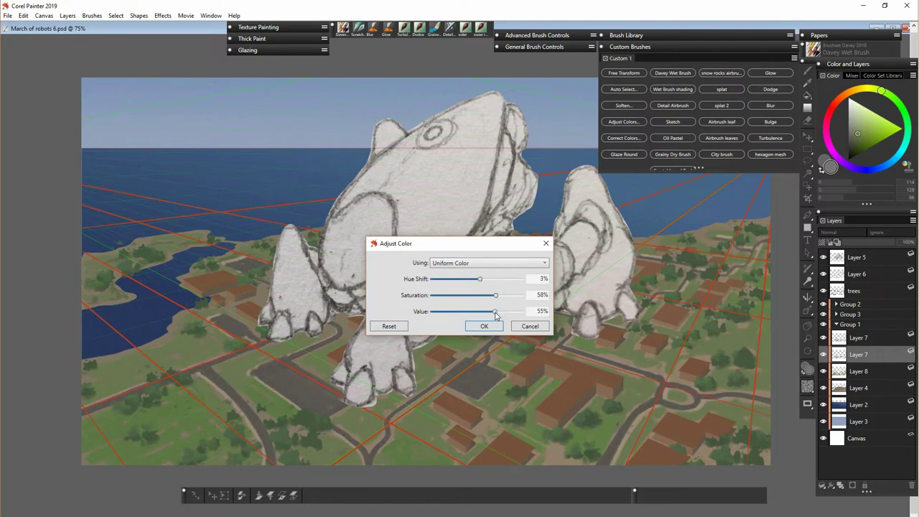
key(Return)
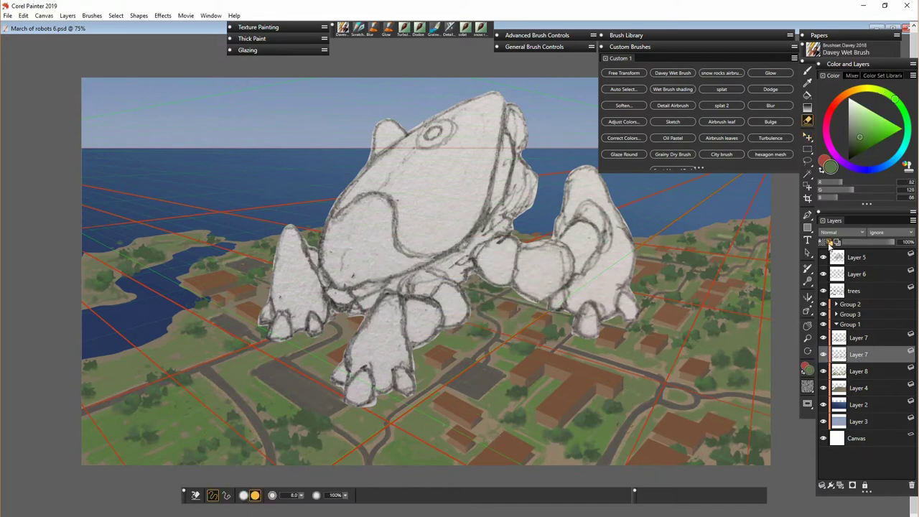
- Expand Group 3 and merge its roof 1 and walls 1 layers into a single buildings layer
click(830, 242)
click(825, 325)
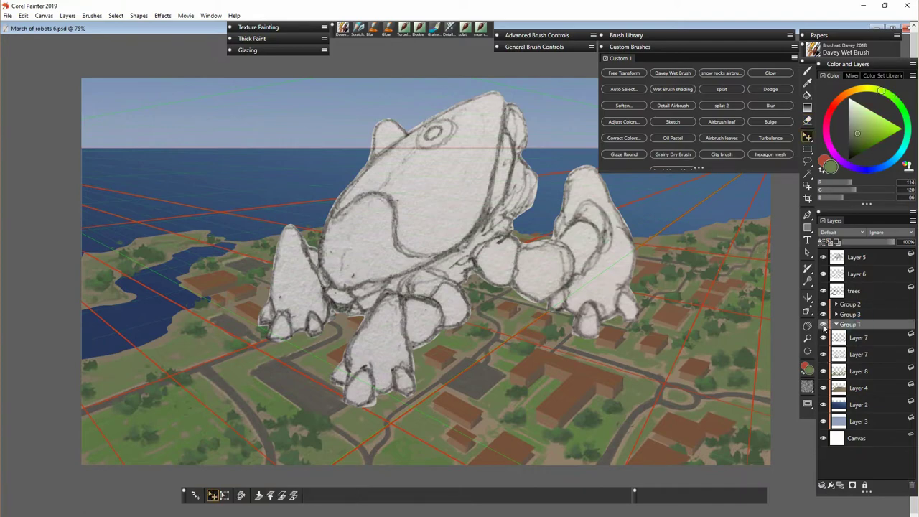
click(823, 314)
click(823, 314)
click(823, 325)
click(837, 316)
click(840, 327)
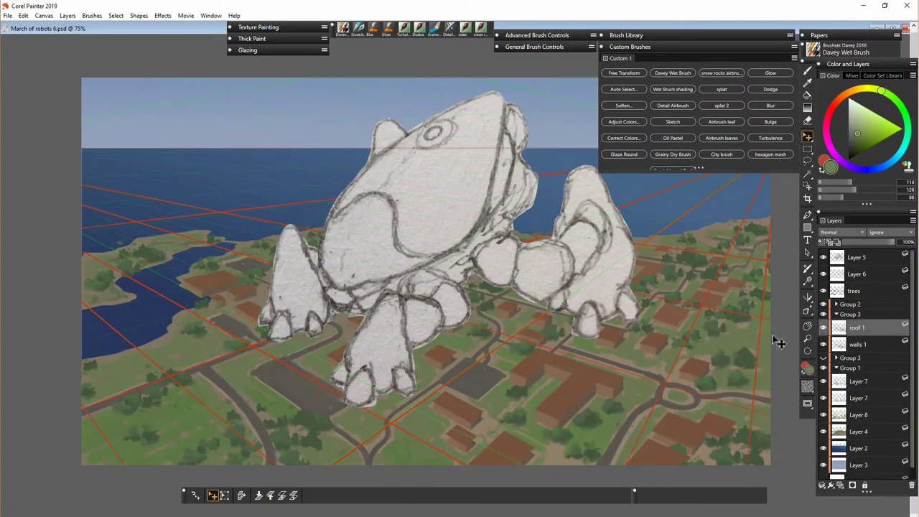
key(b)
click(860, 139)
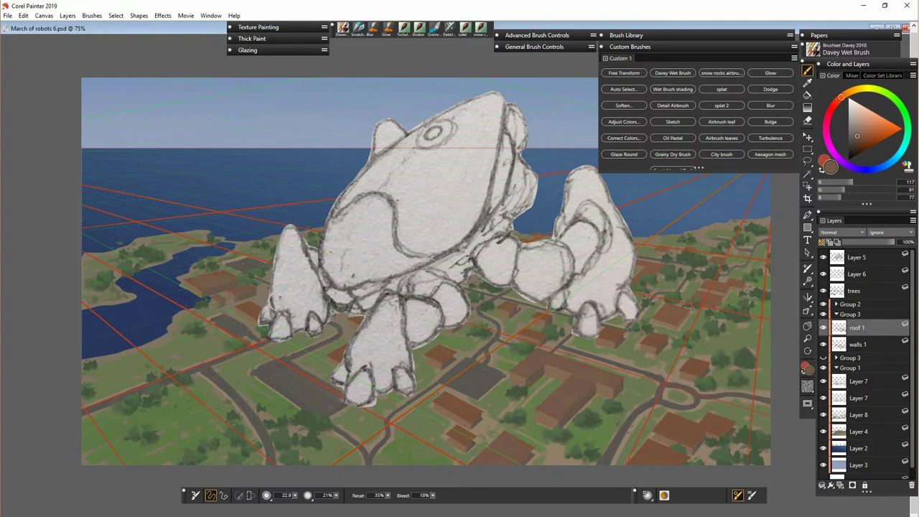
click(826, 345)
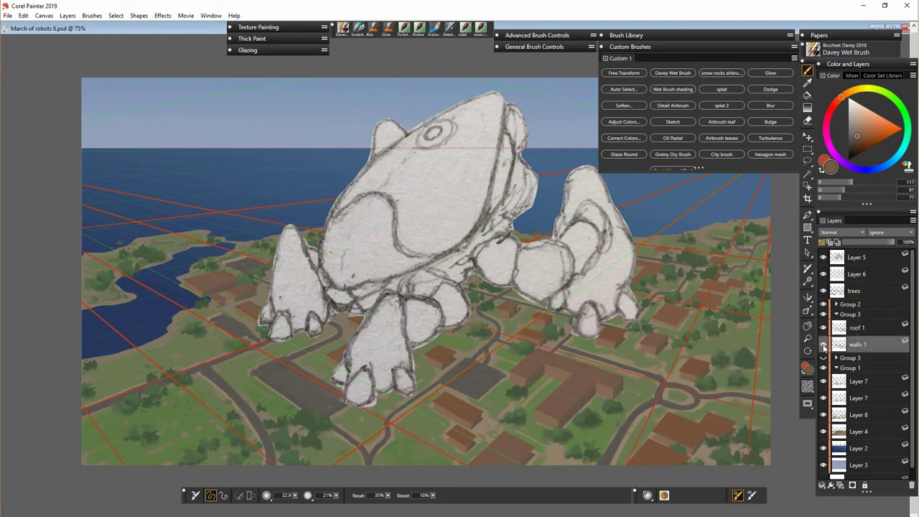
shift+click(862, 329)
key(ctrl+e)
- Try recolouring the merged buildings layer with Adjust Color
click(861, 329)
click(624, 138)
key(Escape)
key(ctrl+shift+a)
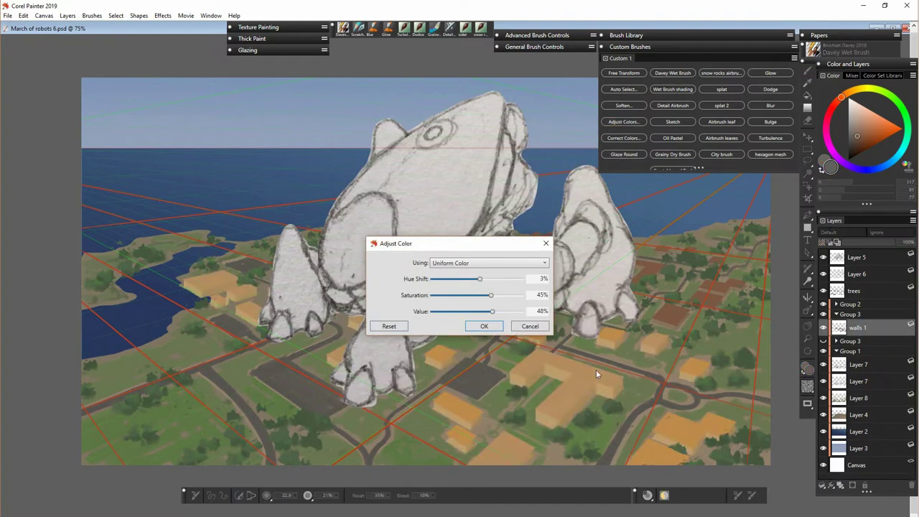
mouse_move(629, 250)
mouse_down()
mouse_move(664, 254)
mouse_move(630, 265)
mouse_move(633, 251)
mouse_up()
drag(629, 266, 634, 285)
drag(631, 249, 611, 265)
click(637, 297)
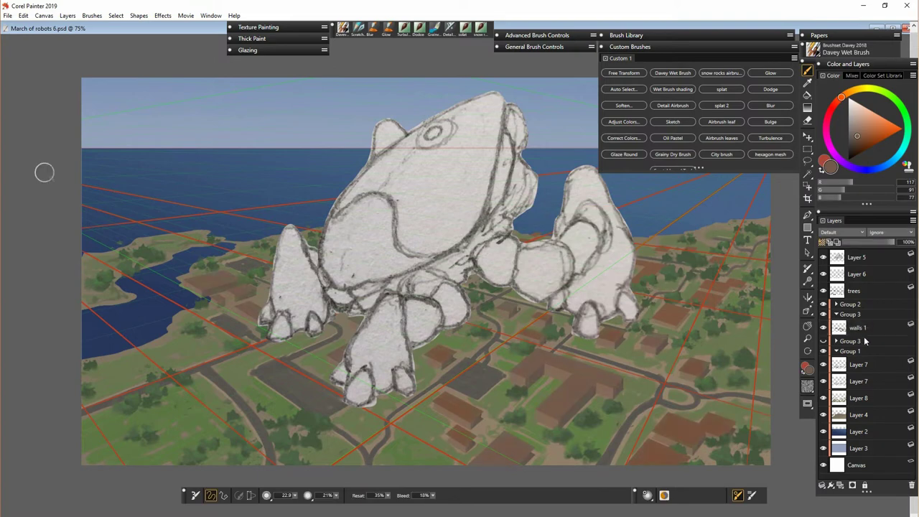
- Vary the roof colours by erasing some buildings from the upper of the two walls 1 layers, and merge both layers
click(864, 347)
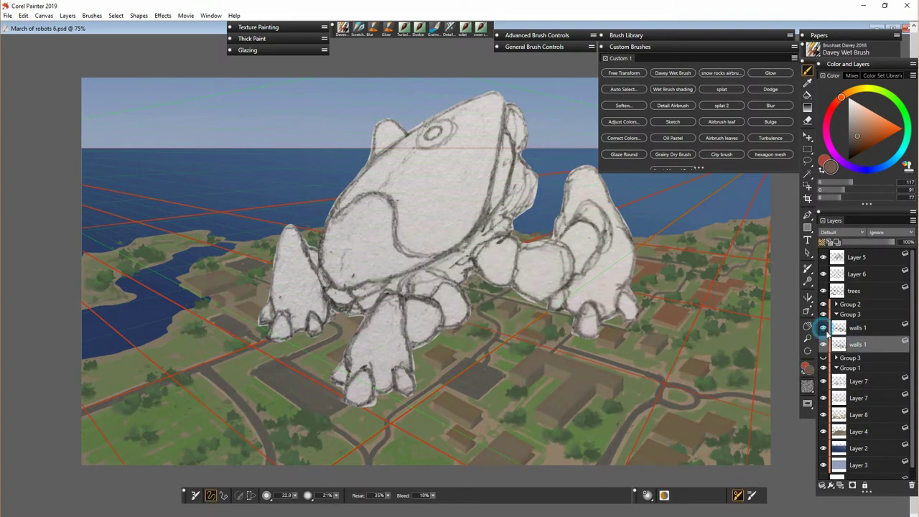
click(865, 332)
key(n)
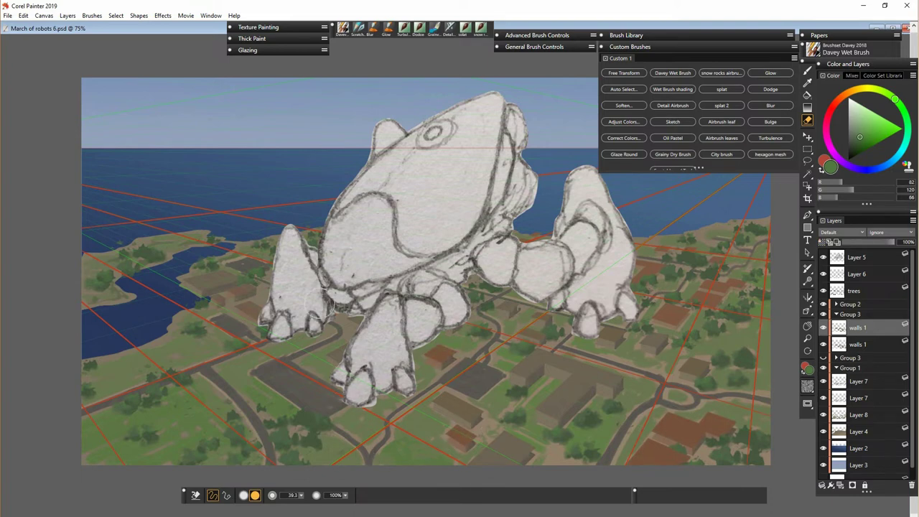
drag(703, 370, 686, 359)
shift+click(865, 344)
key(ctrl+e)
- Lasso the buildings beside the foreground road on walls 1 and copy them to a new layer
key(b)
right_click(858, 330)
click(797, 394)
click(808, 162)
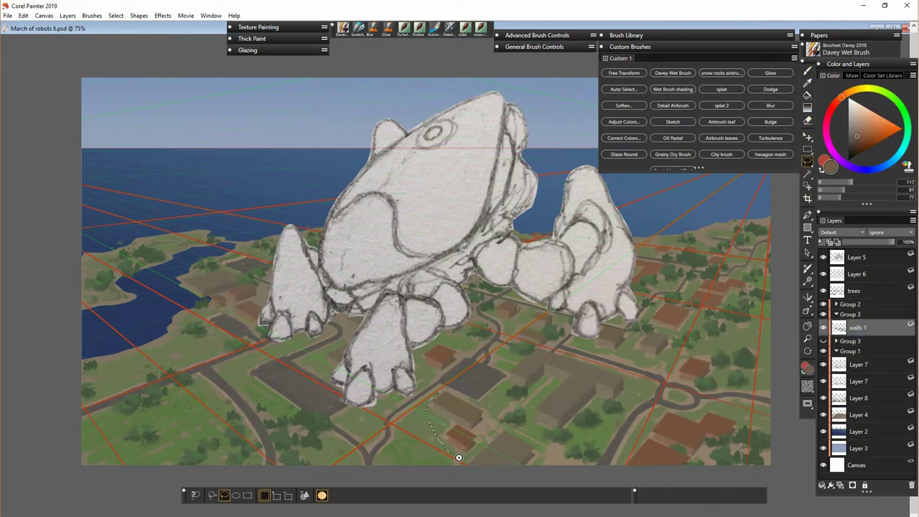
right_click(478, 415)
click(395, 495)
key(f)
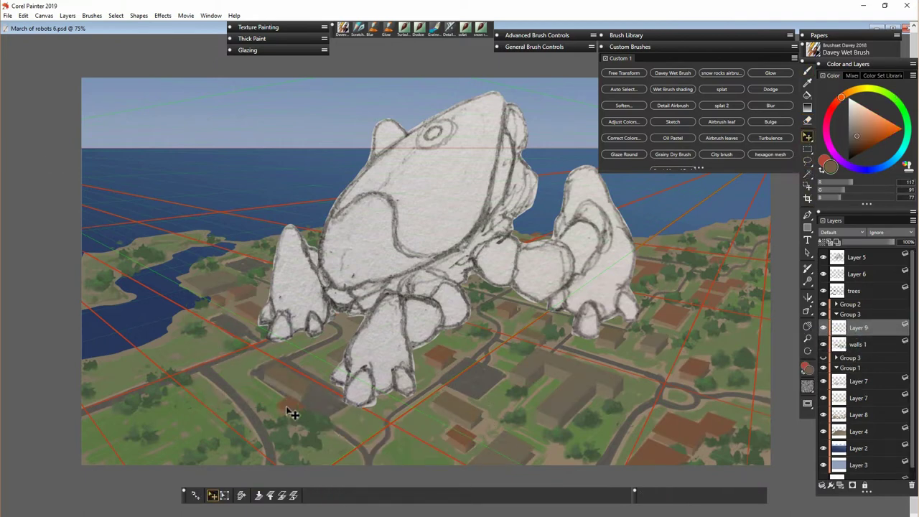
- Move the copied buildings into the lower-left field and rotate them to suit the perspective
drag(112, 460, 131, 478)
click(224, 497)
click(286, 496)
double_click(114, 445)
- Duplicate Layer 9, position the duplicate buildings in the lower-left field, and merge both building layers
right_click(860, 325)
click(803, 343)
mouse_move(125, 439)
mouse_down()
mouse_move(153, 436)
mouse_move(135, 452)
mouse_move(115, 433)
mouse_move(126, 441)
mouse_up()
click(868, 342)
key(n)
key(f)
shift+click(858, 330)
key(ctrl+e)
- Copy the riverside buildings from walls 1 to a new layer and move the copy down beside the left road
click(857, 346)
key(l)
drag(242, 307, 178, 271)
right_click(229, 285)
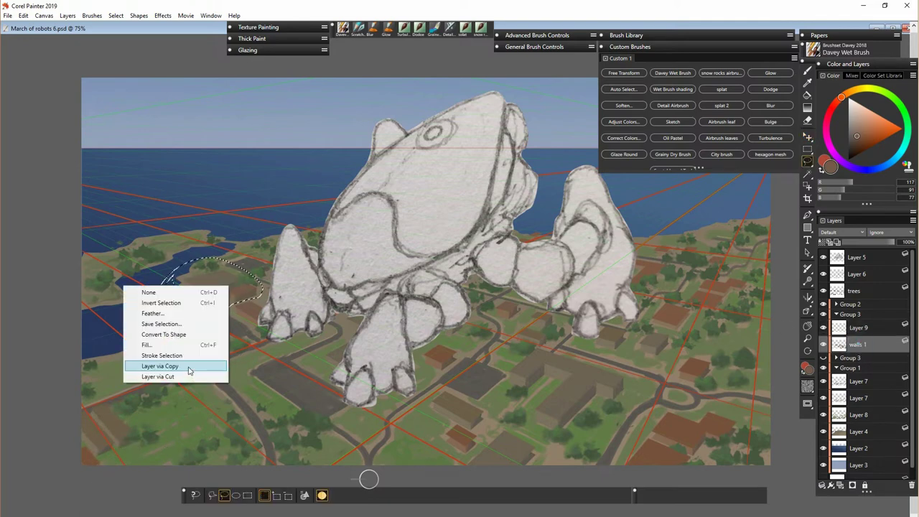
click(191, 366)
click(808, 136)
mouse_move(220, 294)
mouse_down()
mouse_move(180, 357)
mouse_move(233, 346)
mouse_up()
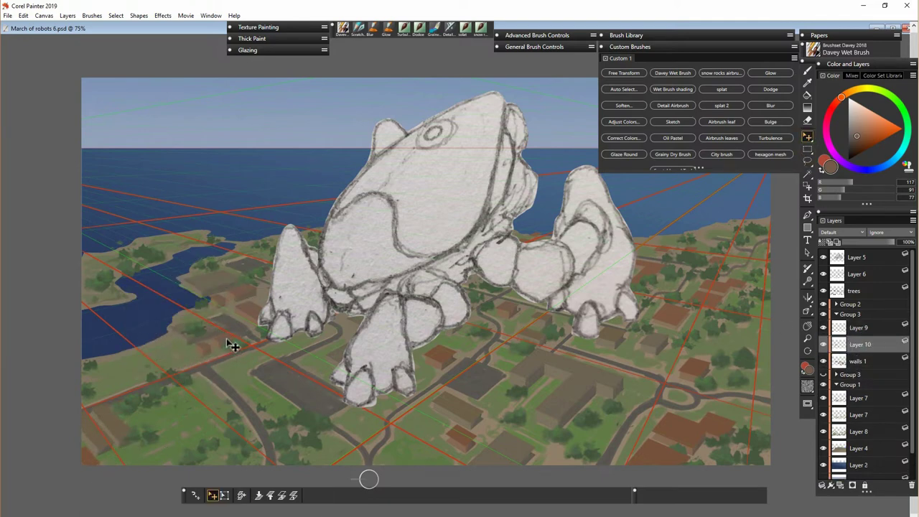
click(861, 295)
key(b)
alt+click(188, 328)
key(f)
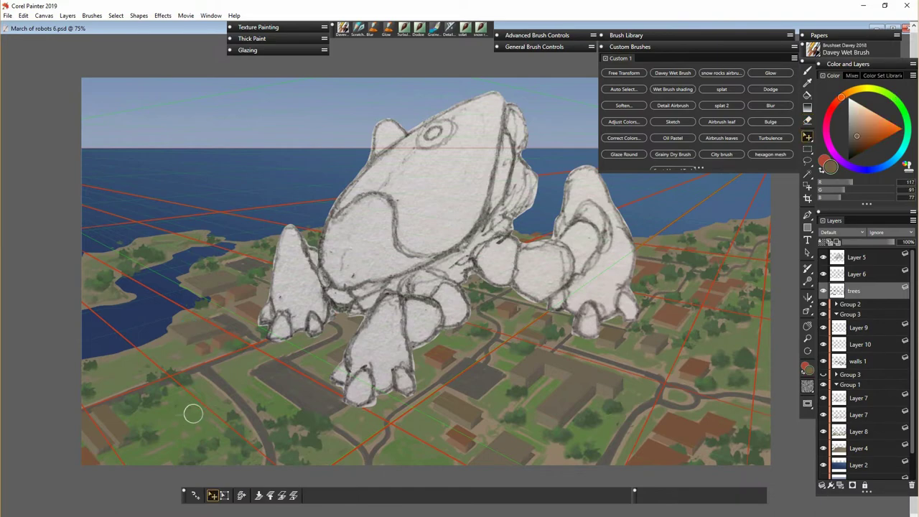
- Scale the copied riverside buildings on Layer 10 to fit beside the left road and apply the transform
click(860, 345)
drag(281, 464, 381, 462)
click(224, 496)
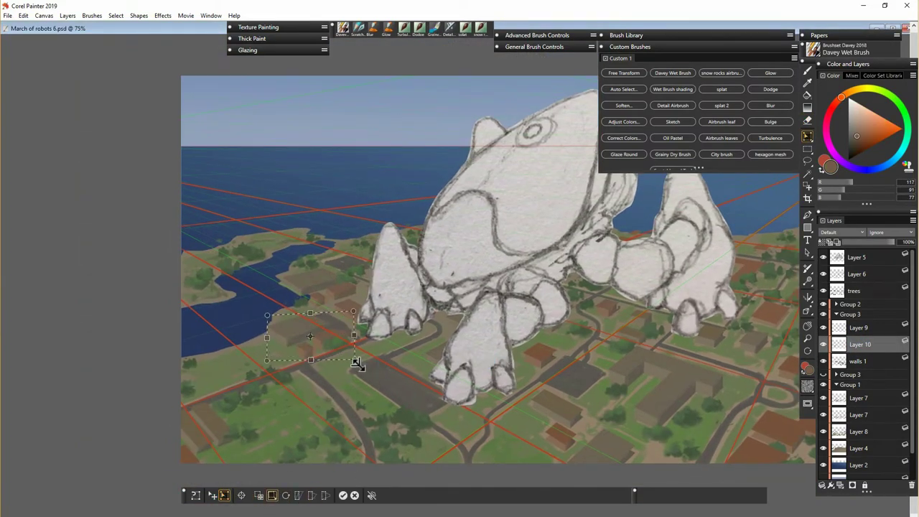
key(Return)
click(860, 347)
click(332, 339)
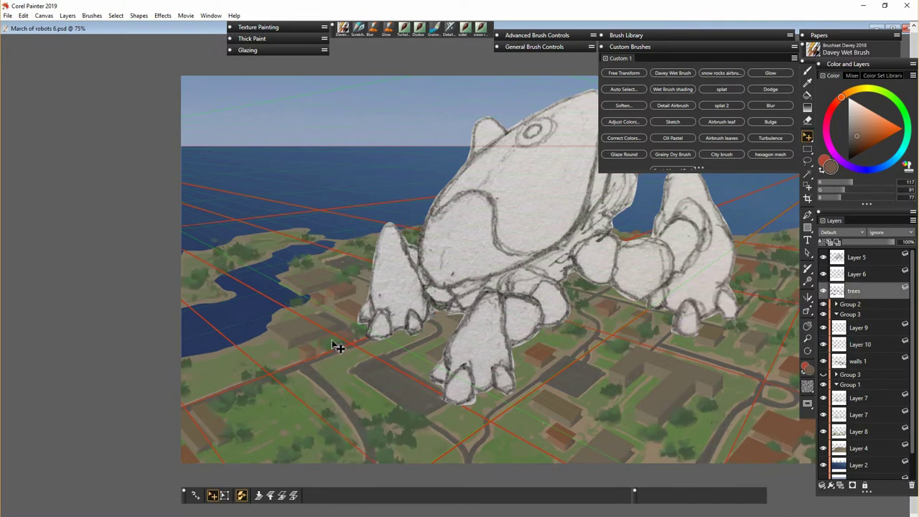
click(331, 338)
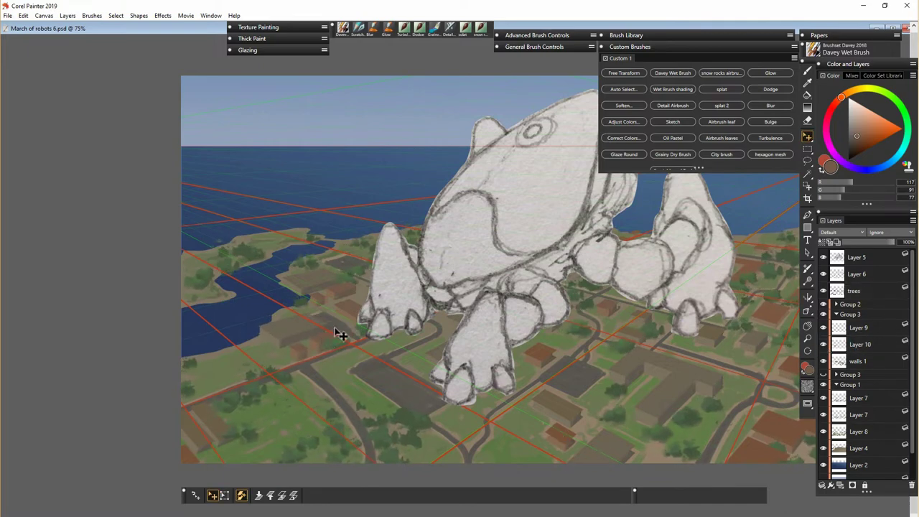
- Merge Layer 9, Layer 10 and walls 1 in Group 3 into a single walls 1 layer
drag(559, 351, 460, 350)
click(864, 362)
click(824, 361)
click(823, 361)
click(823, 328)
click(862, 328)
shift+click(871, 357)
key(ctrl+e)
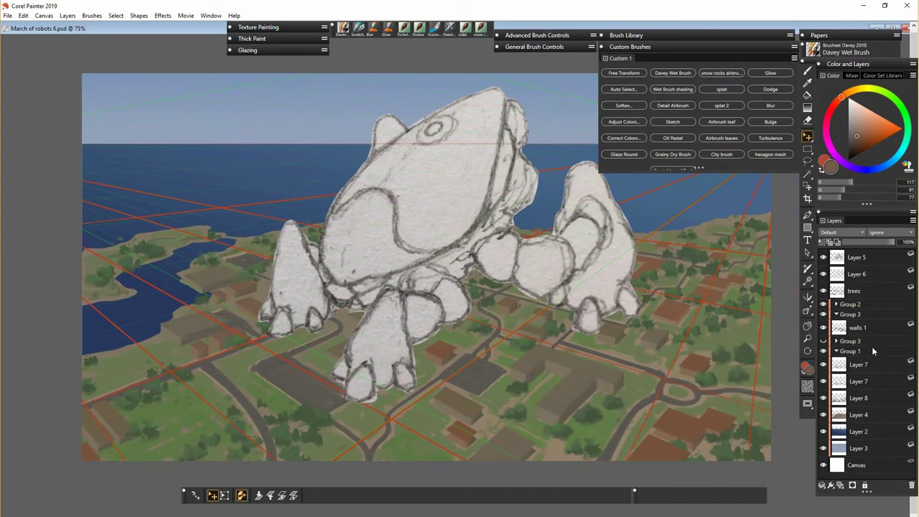
- Check the hidden backup Group 3 and move it below Group 1, just above the Canvas
click(824, 341)
click(824, 341)
drag(854, 341, 865, 454)
- Duplicate Group 2 and move one copy down beside the backup Group 3 near the Canvas
click(867, 306)
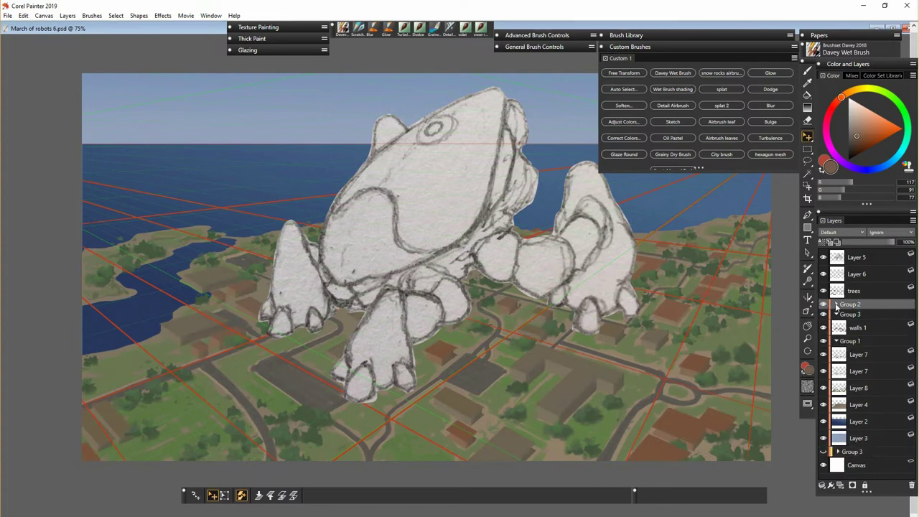
click(836, 305)
click(836, 305)
right_click(869, 305)
click(816, 326)
drag(867, 306, 868, 454)
- Check the roof 2 layer, collapse Group 2 into a single layer, and fold Group 3 closed
click(836, 305)
click(870, 308)
click(824, 318)
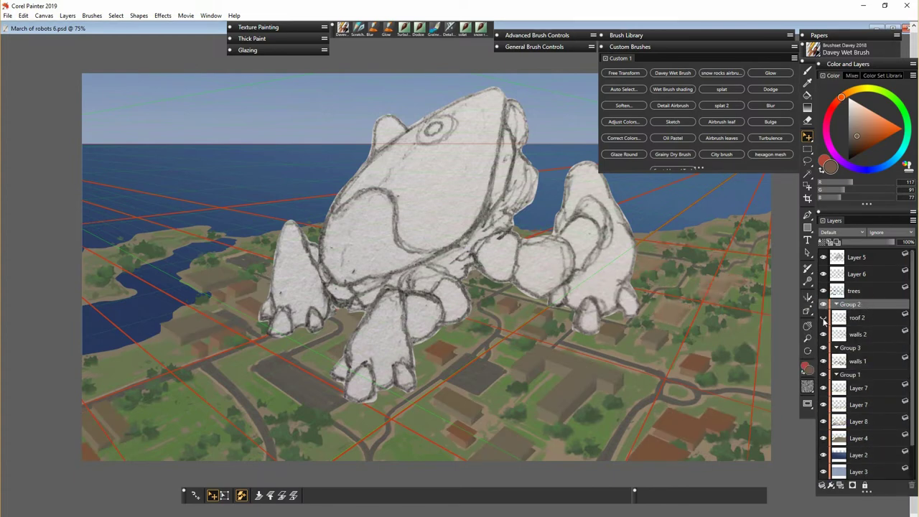
click(823, 319)
click(822, 486)
click(782, 510)
click(854, 321)
click(836, 321)
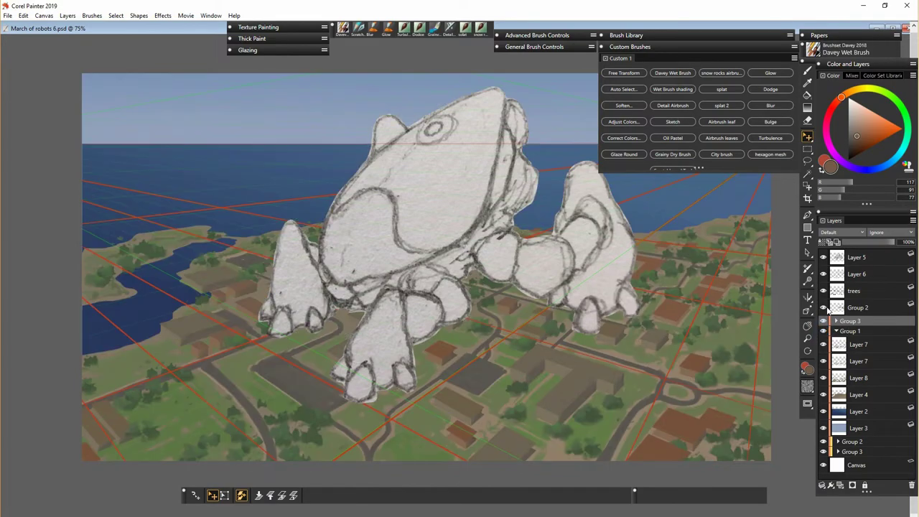
- Duplicate the Group 2 buildings layer and adjust the copy's colors
right_click(864, 309)
click(817, 328)
click(628, 122)
click(486, 327)
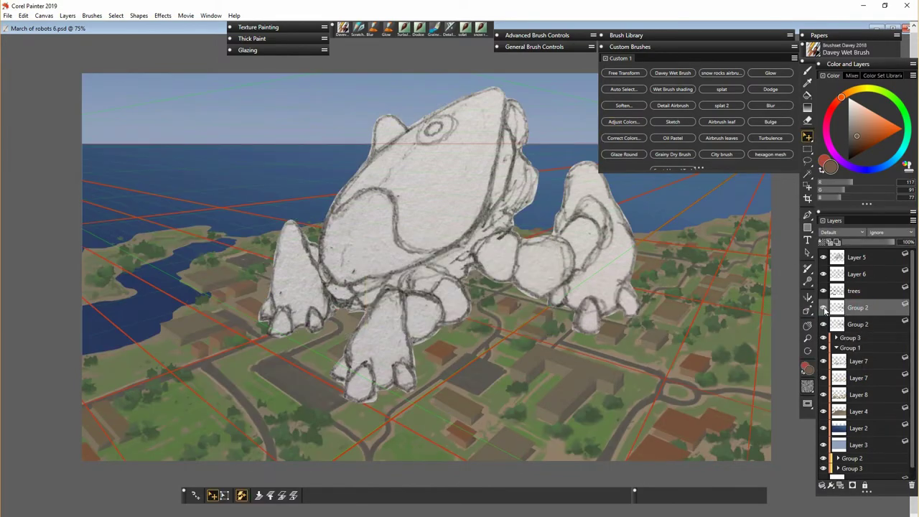
- Erase parts of the upper Group 2 buildings layer and merge it with the Group 2 layer beneath
key(n)
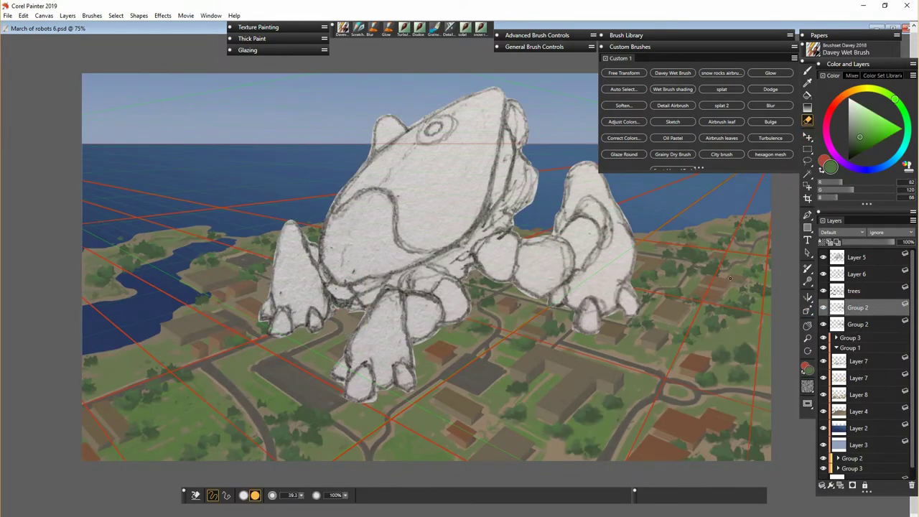
key(f)
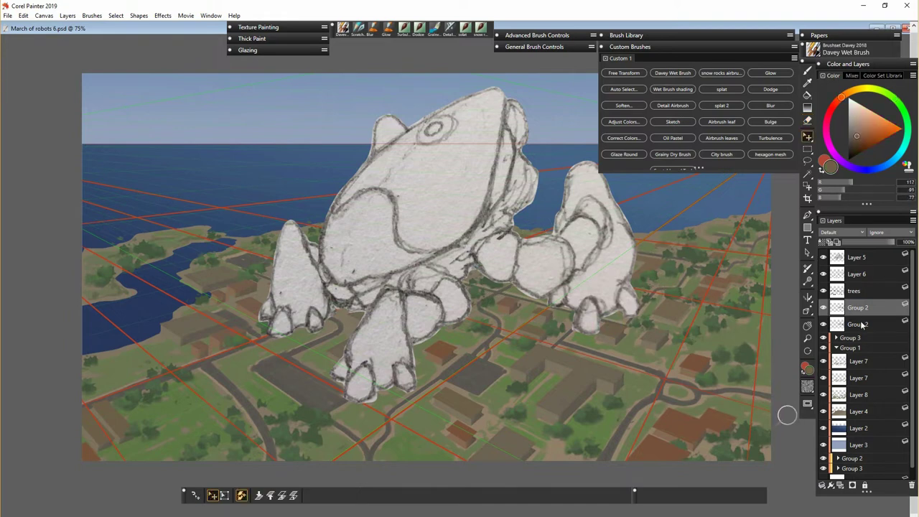
shift+click(864, 326)
key(ctrl+e)
- Lasso the building beside the walker's right foot on Group 2 and cut it to a new layer
key(r)
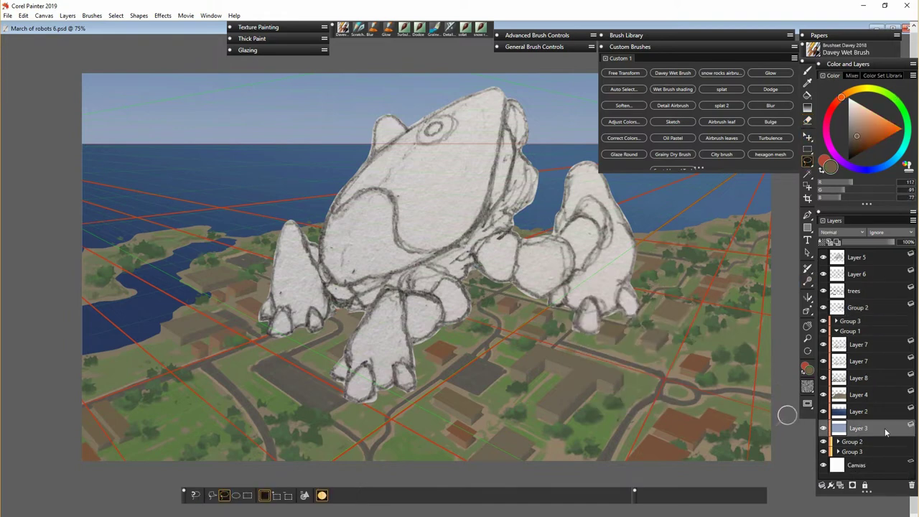
right_click(860, 308)
click(653, 324)
drag(653, 324, 654, 320)
right_click(671, 309)
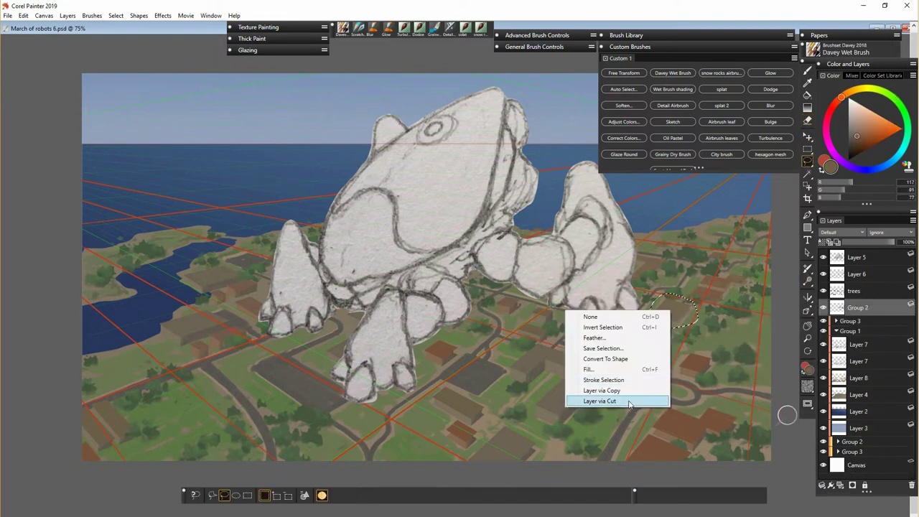
click(627, 402)
- Duplicate the Group 2 buildings layer and erase parts of the copy while checking it against the original
right_click(861, 305)
click(832, 327)
key(n)
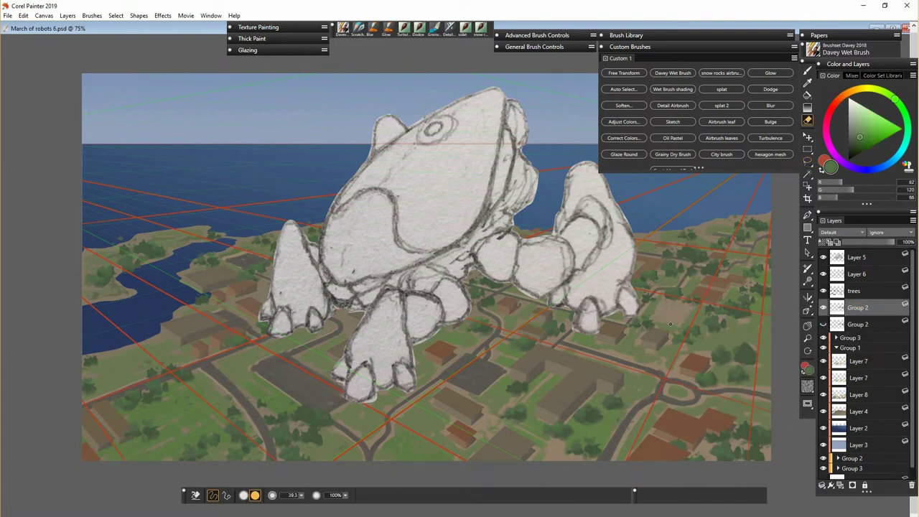
click(824, 325)
- Rotate the upper Group 2 buildings slightly counterclockwise to suit the perspective and apply the transform
key(ctrl+alt+t)
click(286, 496)
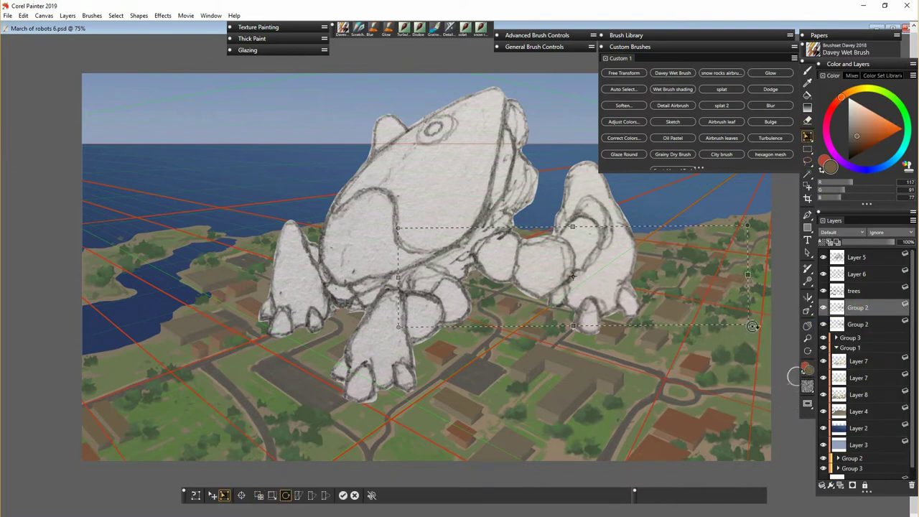
drag(752, 328, 756, 319)
click(343, 495)
- Turn off the perspective guides and collapse the Custom Brushes palette to uncover the canvas
click(859, 325)
click(808, 311)
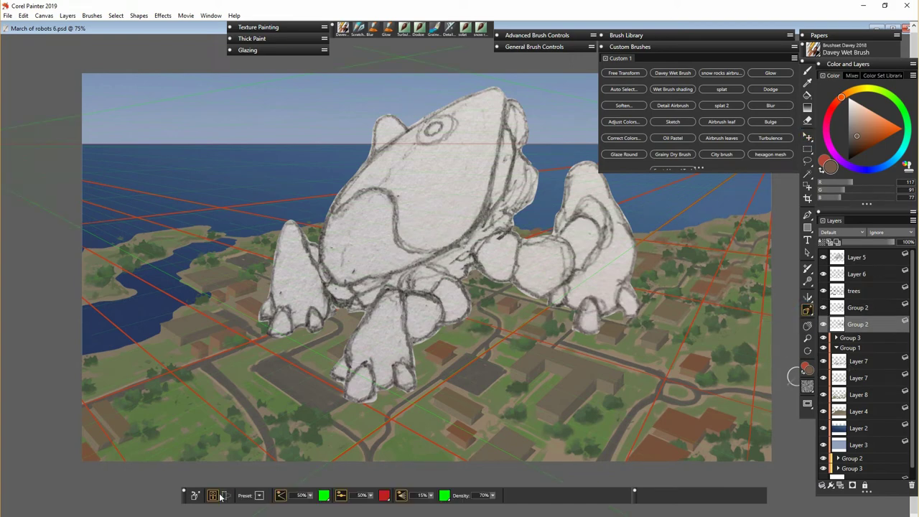
click(213, 495)
click(702, 47)
drag(702, 206, 719, 206)
- Fold Group 1 closed, duplicate the Group 2 layer again, and rotate its buildings to suit the perspective
click(808, 137)
click(836, 348)
right_click(864, 333)
click(825, 341)
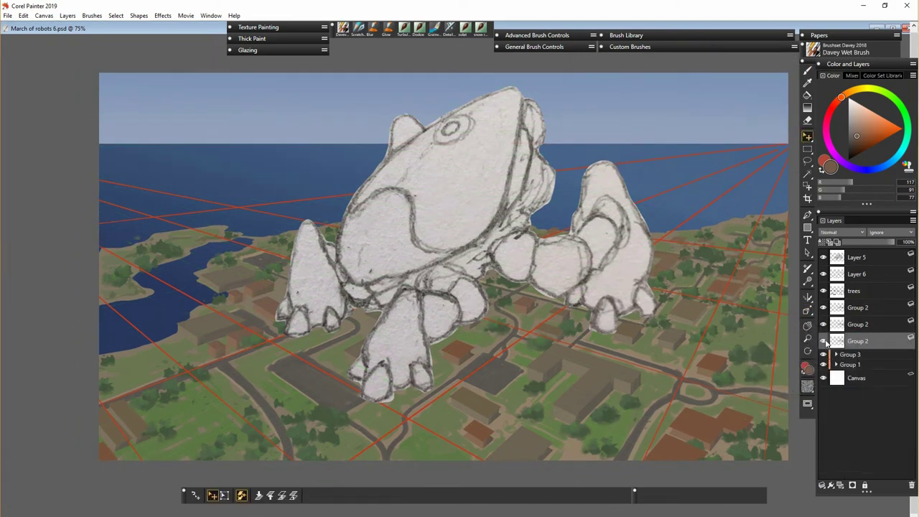
click(808, 136)
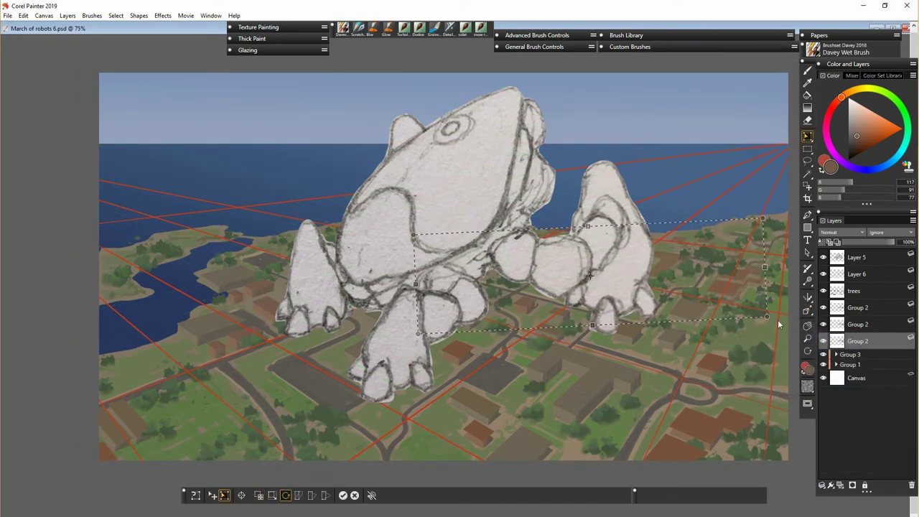
click(869, 355)
click(434, 316)
- Erase unwanted building parts on the middle Group 2 layer and merge the three Group 2 layers
key(n)
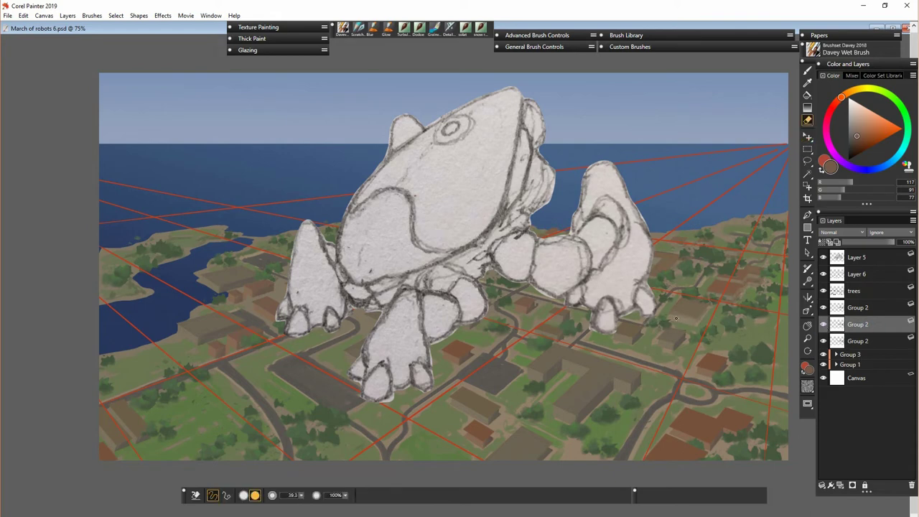
click(861, 307)
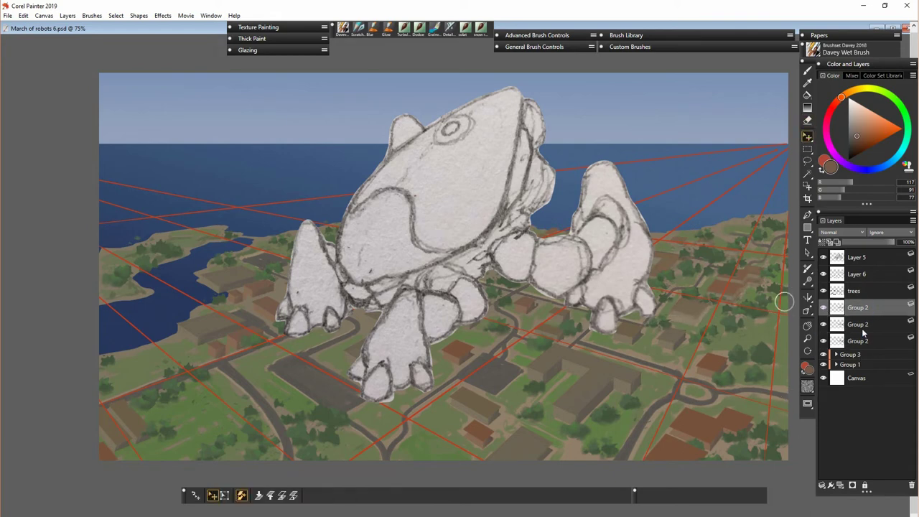
shift+click(863, 341)
key(ctrl+e)
click(823, 307)
click(823, 307)
- Erase trees that cover the distant buildings on the trees layer using an eraser of size 19.0
click(862, 292)
drag(299, 496, 292, 496)
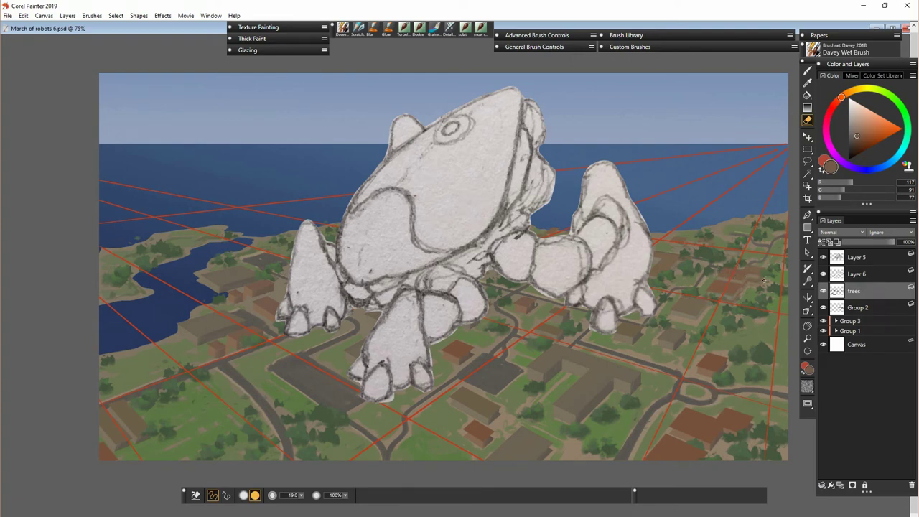
key(l)
- Merge the Group 2 layer and Group 3 into one layer named buildings
drag(868, 308, 871, 323)
click(869, 305)
key(ctrl+e)
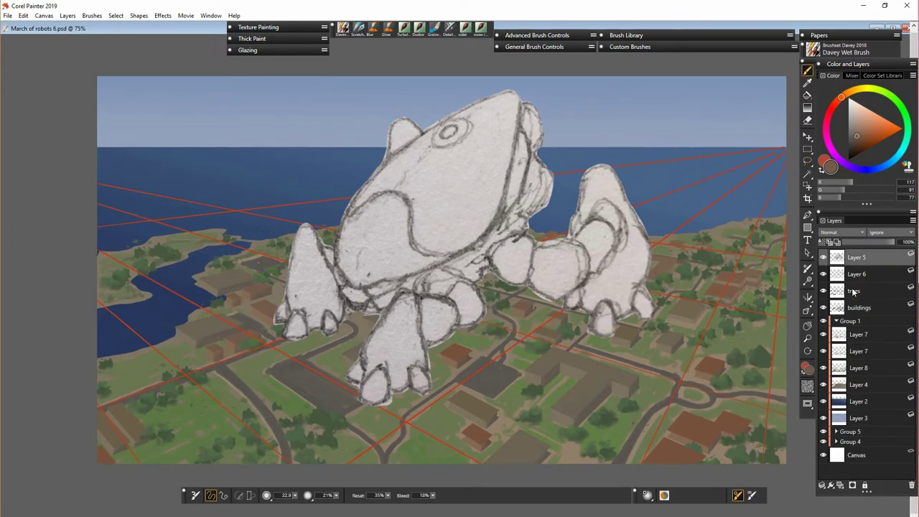
- Erase the rough white edges around the walker sketch on Layer 5 using an eraser of size 11.2
key(ctrl+plus)
drag(677, 343, 620, 374)
click(823, 257)
click(823, 257)
key(n)
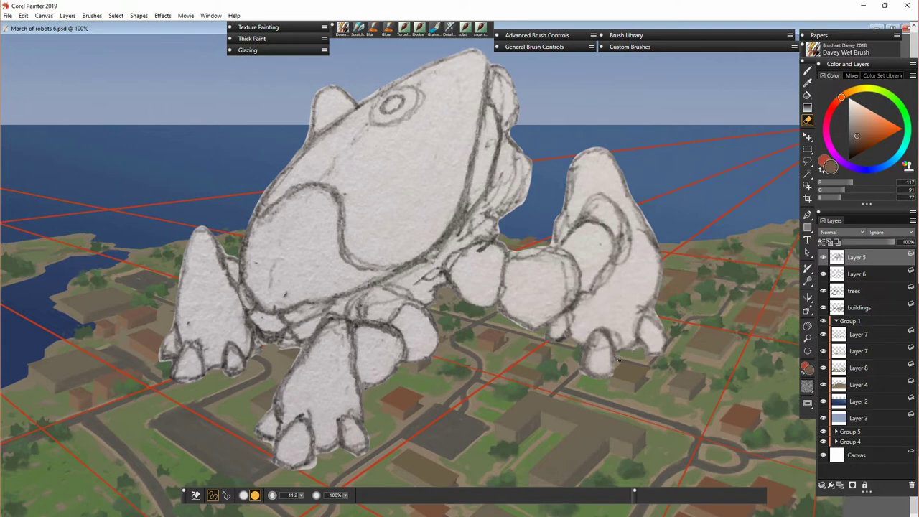
drag(655, 314, 660, 242)
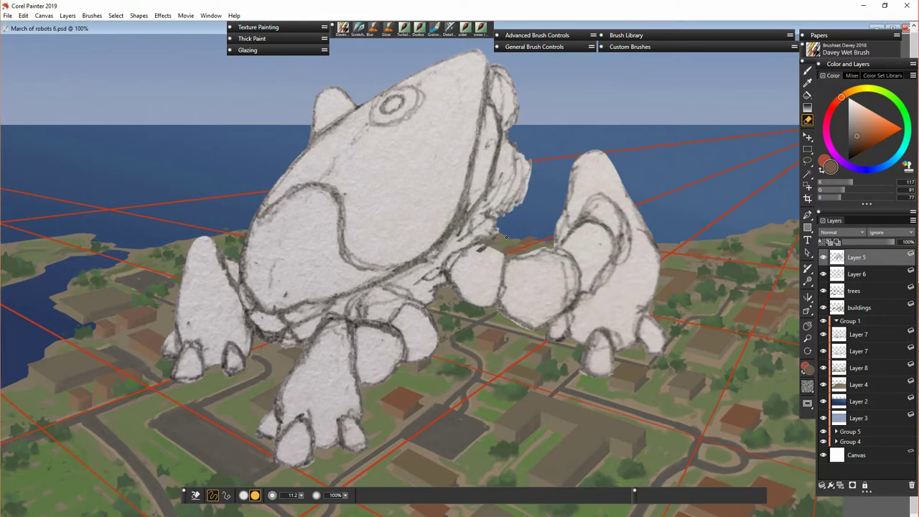
- Lasso the walker's right leg, cut it to a new layer above Layer 5, and shift it slightly left
key(l)
mouse_move(535, 255)
mouse_down()
mouse_move(502, 287)
mouse_move(528, 248)
mouse_up()
right_click(469, 313)
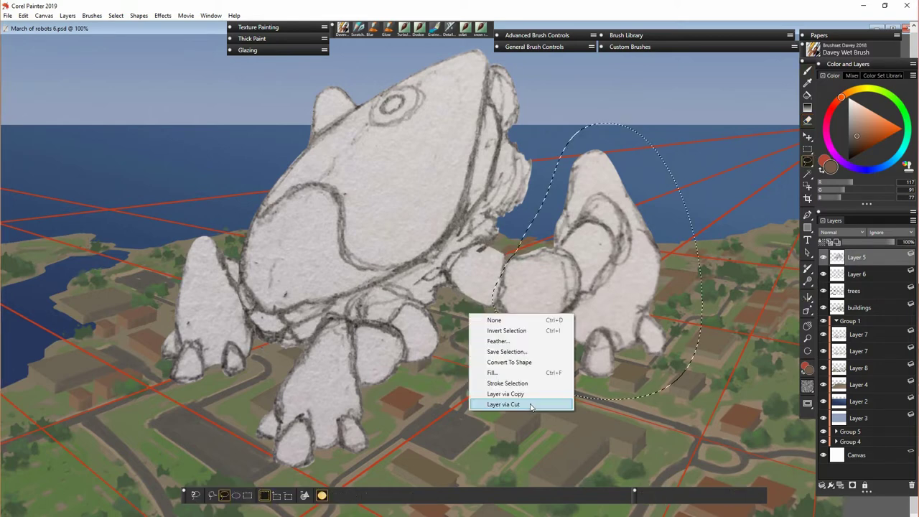
click(530, 404)
drag(859, 274, 860, 254)
key(f)
drag(604, 313, 597, 308)
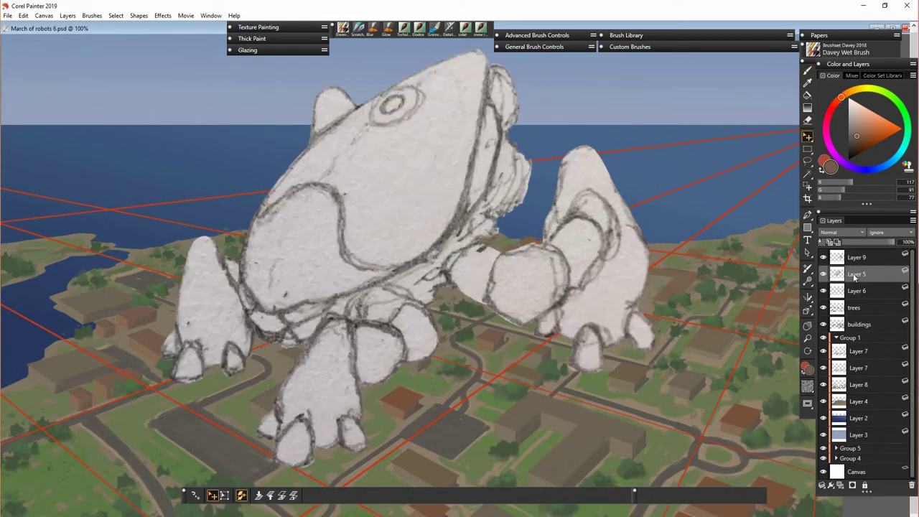
- Lasso the right leg's upper segment from Layer 5 onto a new layer and place it above Layer 5
key(l)
drag(861, 293, 863, 288)
click(808, 137)
drag(479, 277, 474, 283)
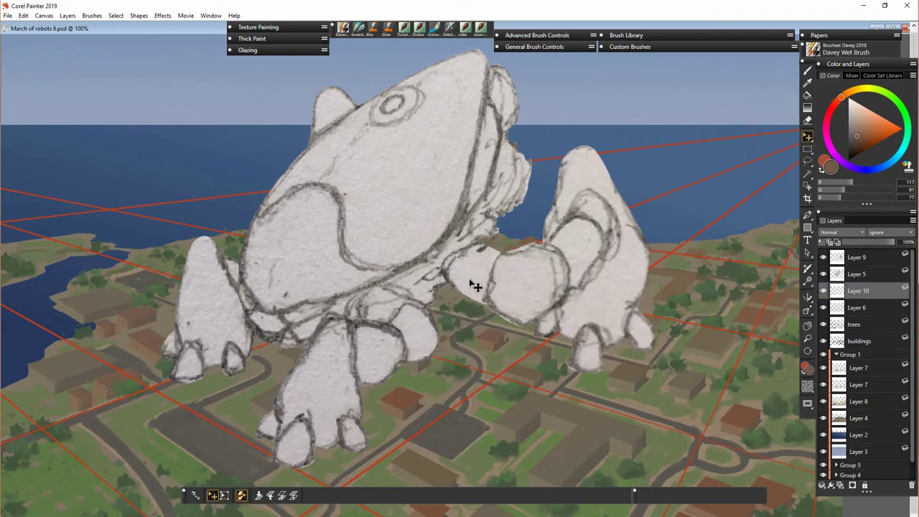
key(ctrl+z)
drag(858, 291, 857, 268)
right_click(854, 274)
click(806, 298)
click(823, 275)
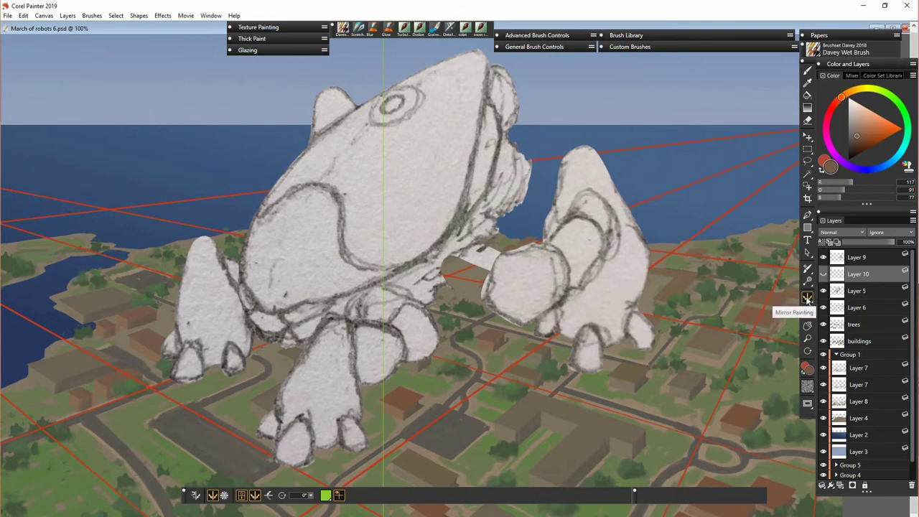
click(242, 495)
click(823, 275)
- Duplicate Layer 10 and shift the copied leg segment left to close the gap with the walker's body
click(808, 164)
right_click(859, 272)
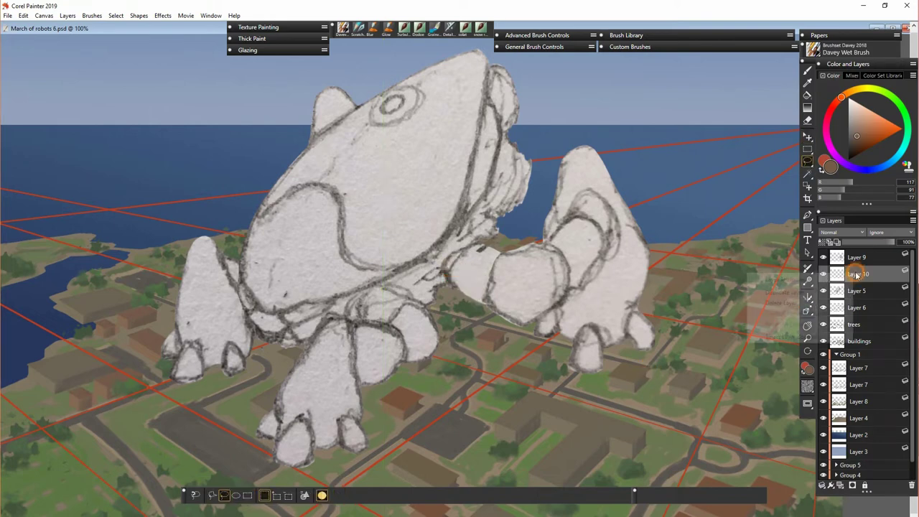
click(857, 293)
click(808, 137)
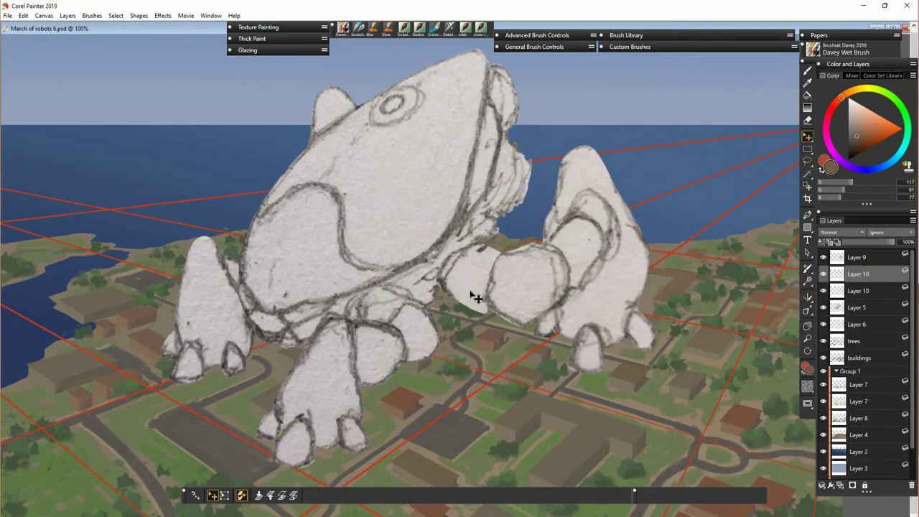
- Merge Layer 9, both Layer 10 layers and Layer 5 into a single walker layer and check its contents
click(857, 258)
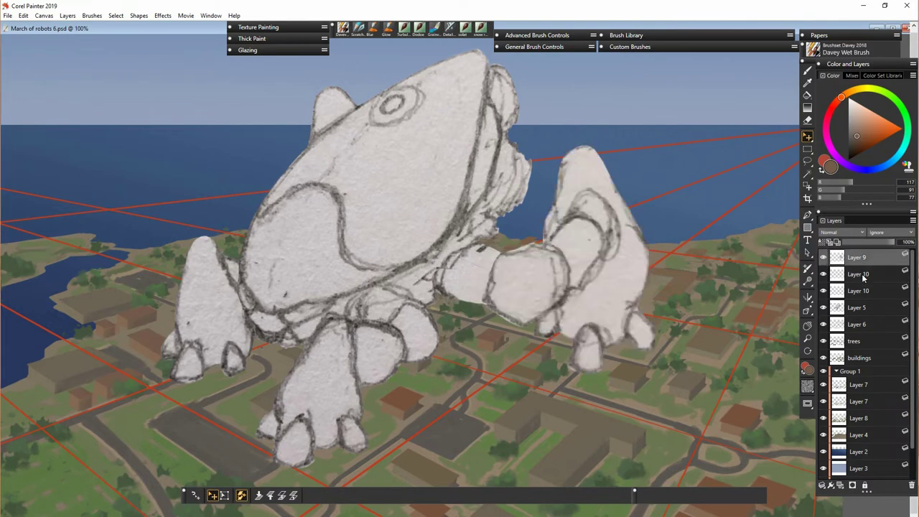
shift+click(856, 307)
key(ctrl+e)
click(824, 257)
click(824, 257)
- Lasso the curved panel line on the walker's body, copy it to a new layer, and shift it left
click(807, 162)
right_click(267, 252)
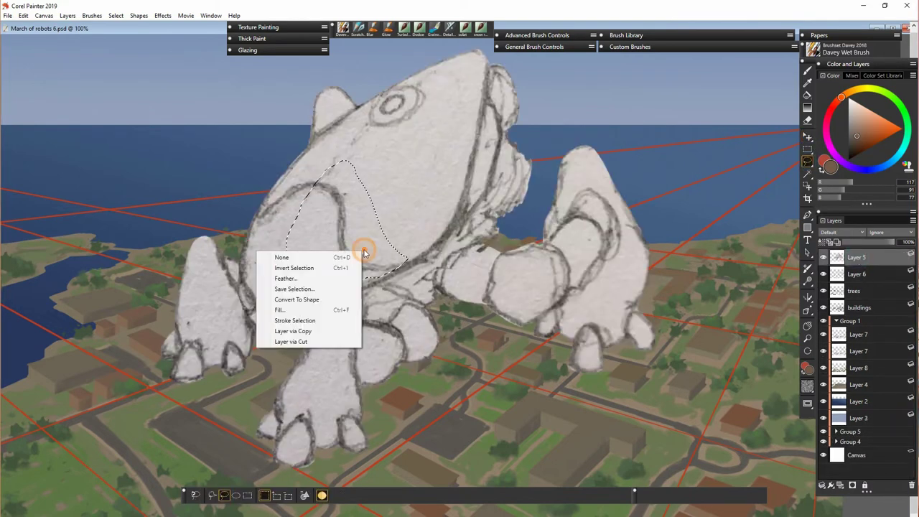
click(324, 333)
click(824, 258)
key(f)
mouse_move(350, 260)
mouse_down()
mouse_move(359, 254)
mouse_move(340, 256)
mouse_up()
- Lasso the upper area of the body's curved panel on Layer 5 and put it on a new layer above
click(858, 273)
click(808, 162)
right_click(252, 256)
click(248, 240)
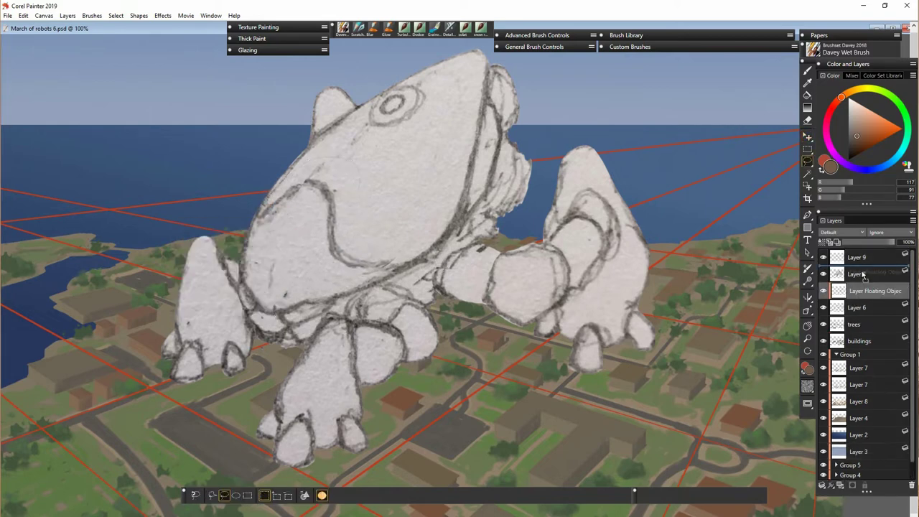
right_click(858, 291)
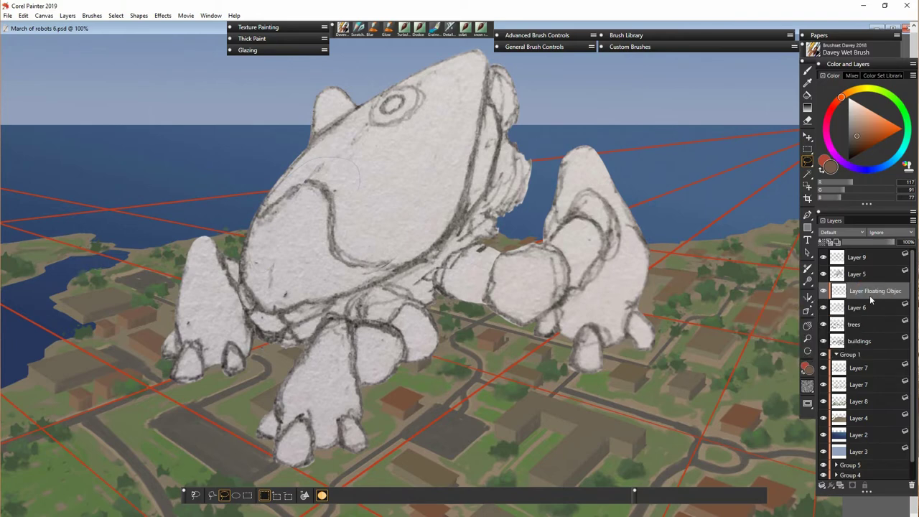
click(809, 321)
right_click(311, 207)
click(334, 321)
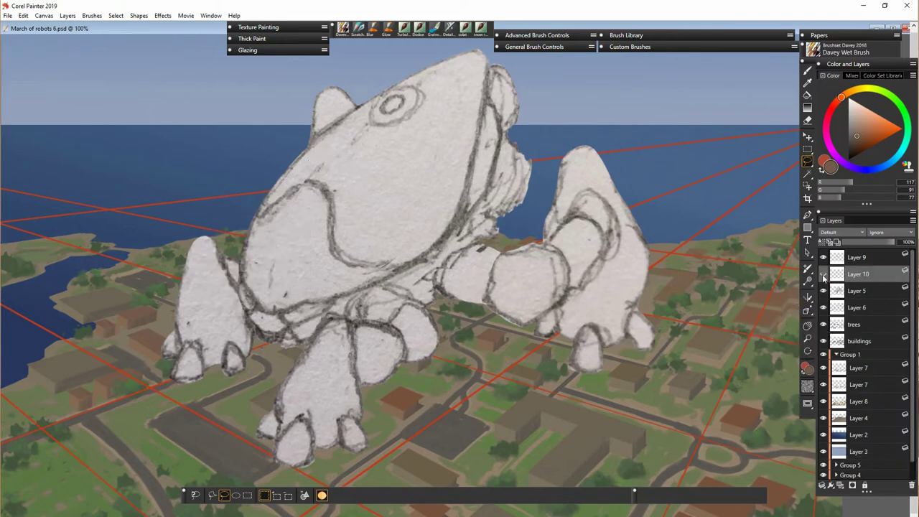
- Try to nudge the body patch on Layer 10 and the walker sketch on Layer 5, undoing each move
click(808, 136)
drag(311, 224, 316, 233)
key(ctrl+z)
click(829, 273)
drag(560, 270, 568, 279)
key(ctrl+z)
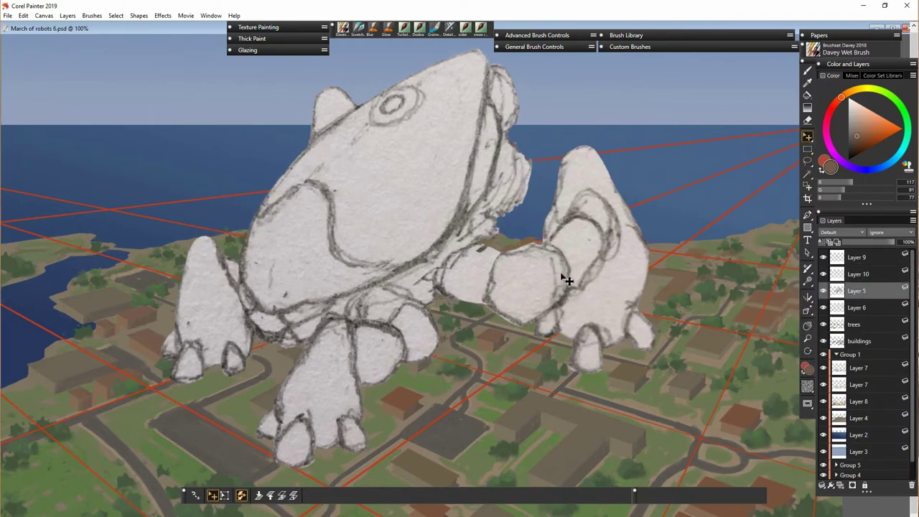
- Discard the body patch layers, select the contents of Layer 5, and fill the walker's silhouette with dark grey on a new layer
key(ctrl+z)
key(ctrl+z)
click(857, 258)
right_click(851, 260)
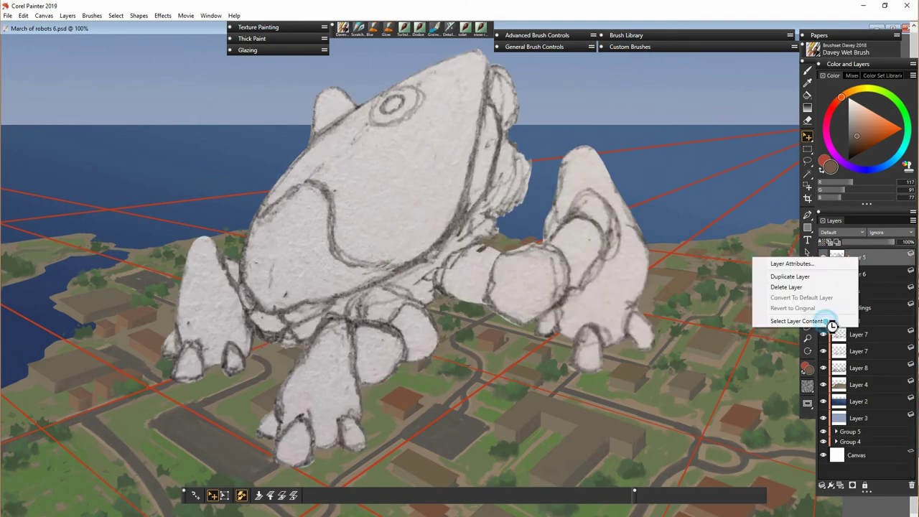
click(828, 320)
alt+click(479, 437)
click(430, 207)
key(ctrl+d)
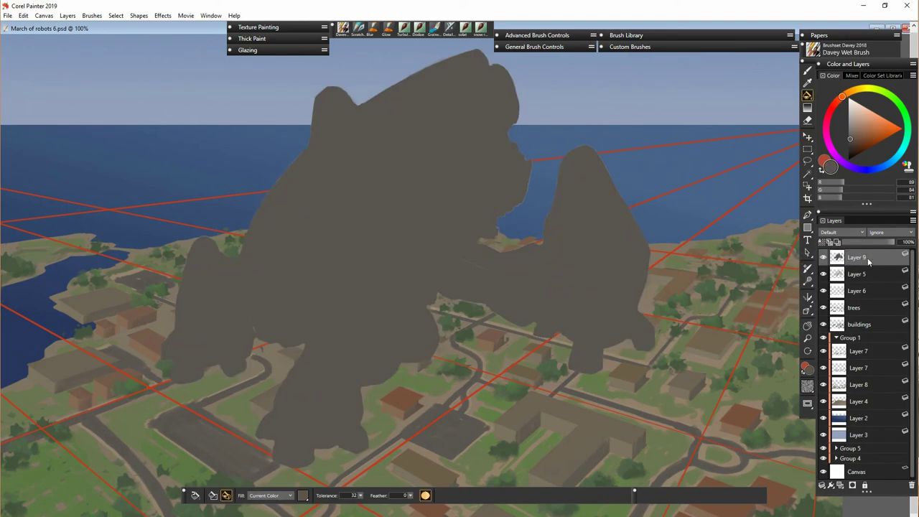
- Duplicate the grey silhouette layer and merge the copies into one to solidify the walker's edges
click(822, 242)
key(b)
right_click(855, 260)
click(822, 276)
right_click(863, 257)
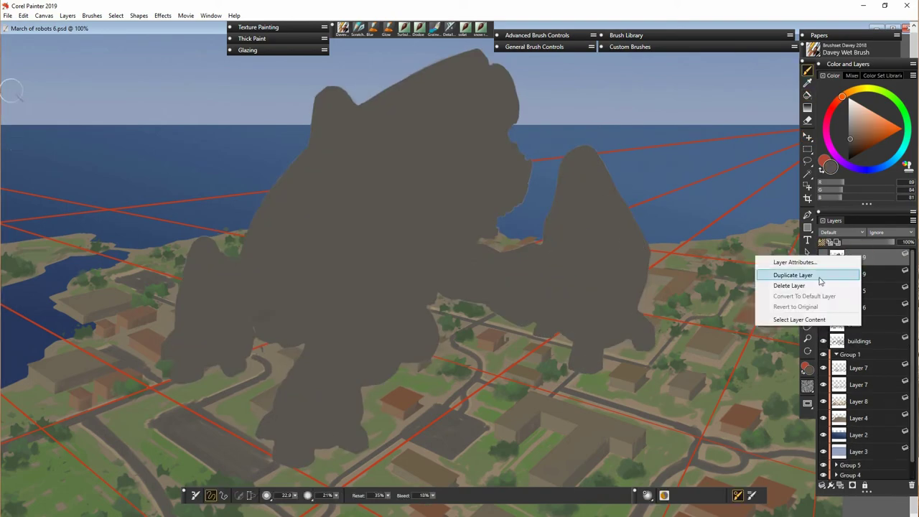
click(820, 278)
key(ctrl+e)
- Move the sketch on Layer 5 above the silhouette, set its blend mode to Shadow Map, and lower its opacity
drag(857, 274, 857, 252)
click(843, 233)
click(844, 275)
click(860, 242)
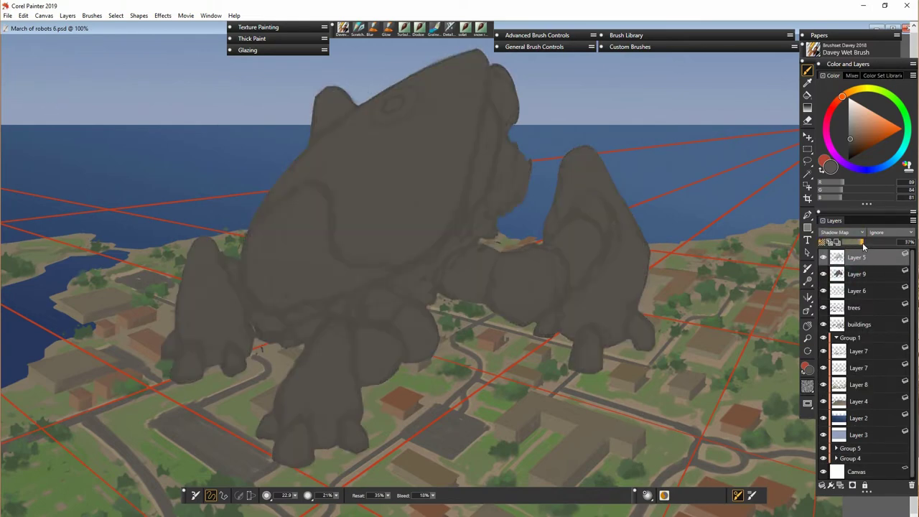
- On a new layer between sketch and silhouette, trace the walker's panel, leg and toe lines in darker grey with a 4.5 brush
click(856, 274)
click(839, 486)
click(854, 290)
click(823, 244)
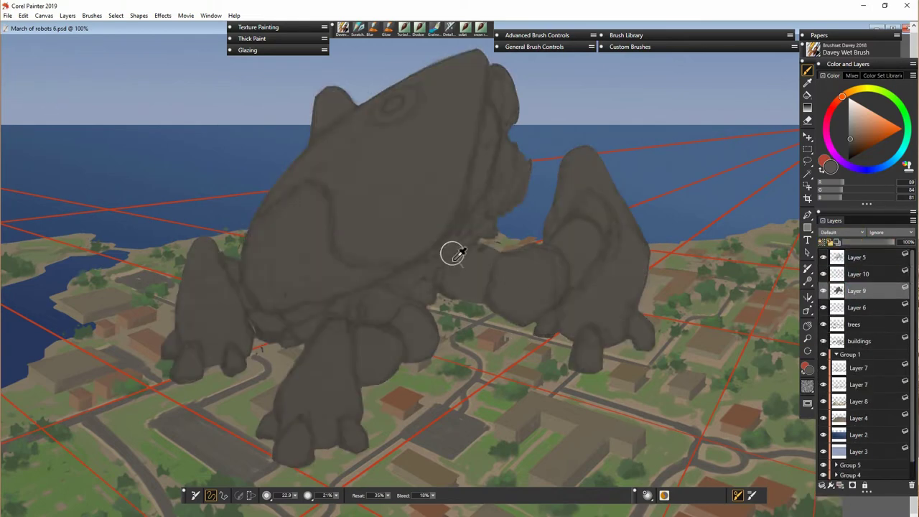
alt+click(326, 195)
click(859, 276)
drag(295, 496, 285, 502)
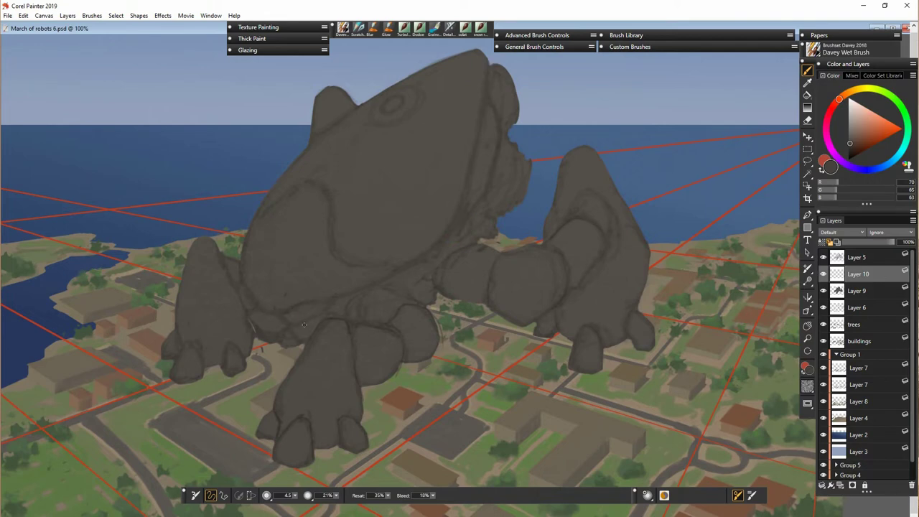
mouse_move(270, 311)
mouse_down()
mouse_move(263, 315)
mouse_move(275, 316)
mouse_up()
click(186, 344)
click(222, 365)
click(318, 314)
click(501, 220)
- Hide the sketch layer, then duplicate the silhouette on Layer 9 and hide the upper copy
click(823, 257)
click(862, 292)
key(ctrl+j)
click(849, 308)
click(823, 291)
- Lighten the lower silhouette copy to a pale grey by raising its value with Adjust Color
click(630, 46)
click(631, 122)
drag(477, 312, 434, 282)
click(389, 326)
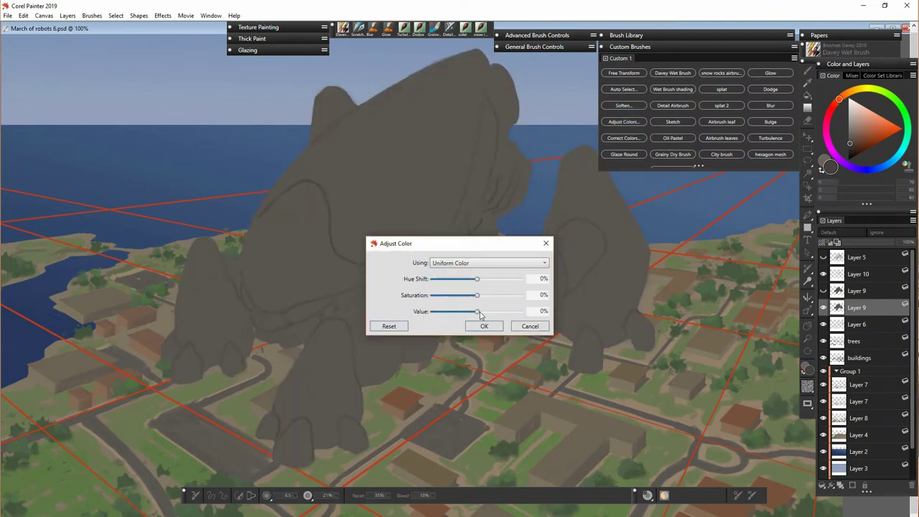
drag(477, 313, 505, 313)
click(484, 326)
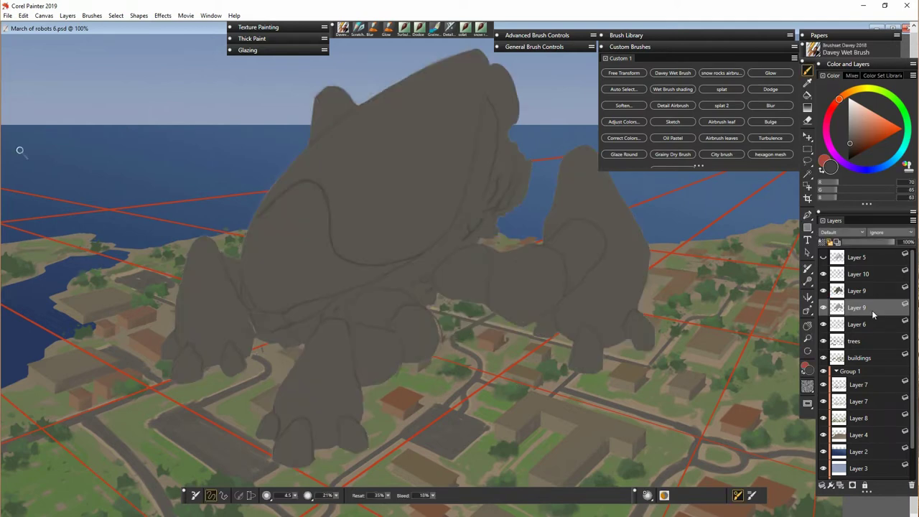
- Erase the upper dark silhouette inside the body's large shell panel, following its curved outline and enlarging the eraser to 31.2
mouse_move(258, 218)
mouse_down()
mouse_move(288, 181)
mouse_move(263, 213)
mouse_up()
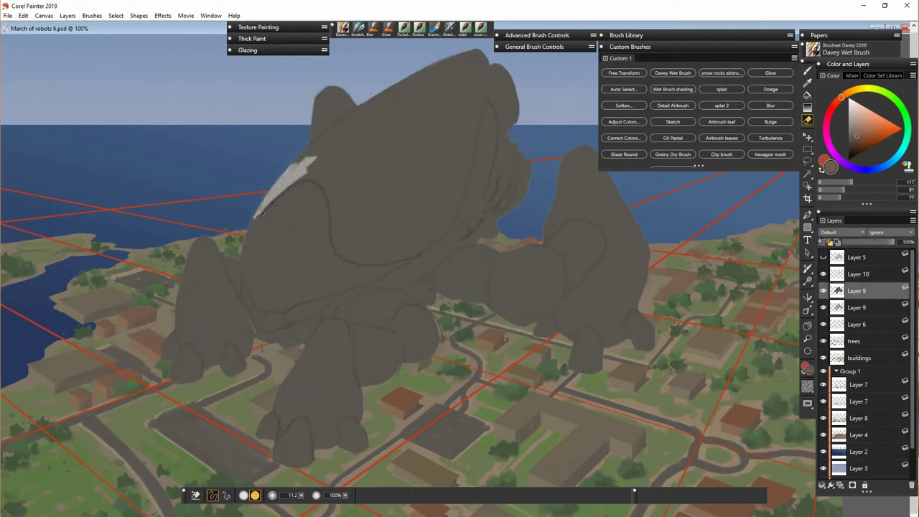
mouse_move(334, 210)
mouse_down()
mouse_move(340, 252)
mouse_move(399, 255)
mouse_up()
mouse_move(346, 255)
mouse_down()
mouse_move(398, 263)
mouse_move(449, 222)
mouse_up()
drag(450, 221, 407, 249)
drag(301, 495, 304, 496)
drag(331, 176, 358, 171)
mouse_move(342, 129)
mouse_down()
mouse_move(313, 154)
mouse_move(434, 65)
mouse_move(471, 161)
mouse_move(373, 251)
mouse_move(338, 166)
mouse_move(402, 215)
mouse_move(431, 87)
mouse_move(428, 137)
mouse_move(444, 225)
mouse_up()
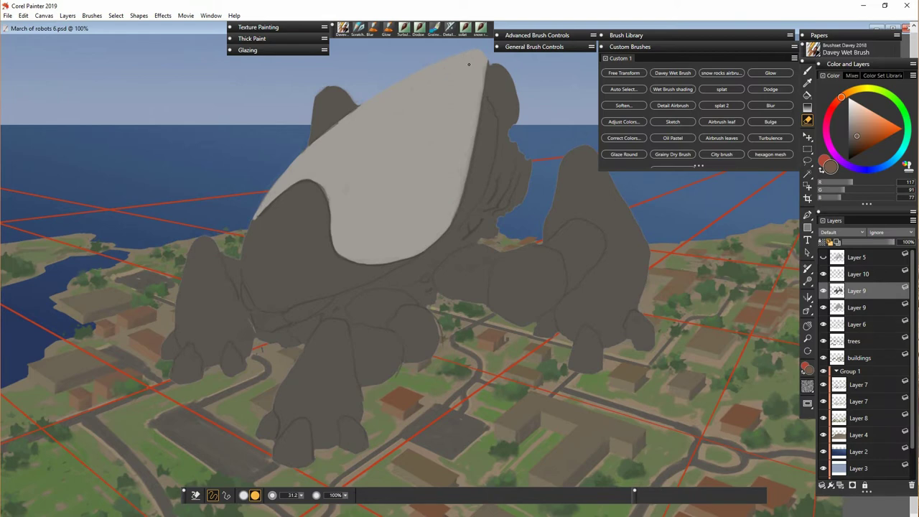
- Erase the dark silhouette over the two pale segments and the three toes of the walker's right-hand leg
mouse_move(459, 268)
mouse_down()
mouse_move(477, 262)
mouse_move(463, 287)
mouse_move(454, 281)
mouse_up()
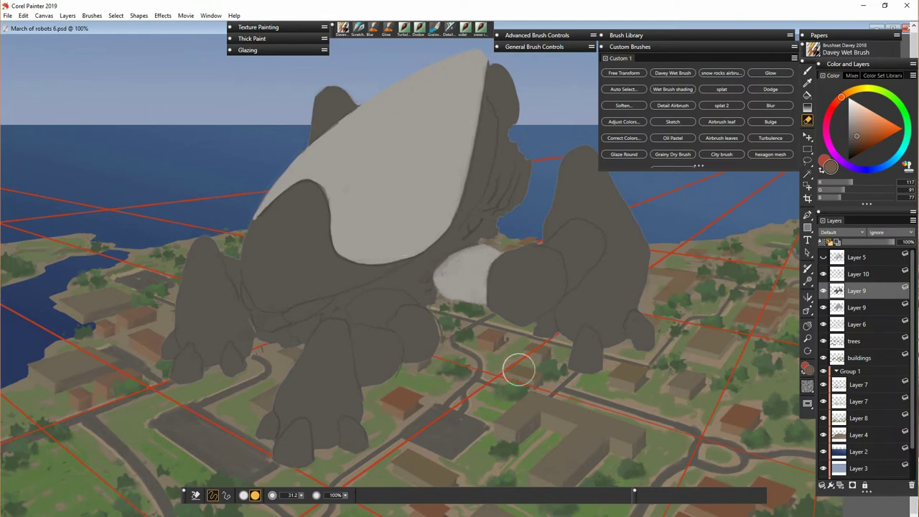
mouse_move(550, 245)
mouse_down()
mouse_move(568, 230)
mouse_move(585, 268)
mouse_move(560, 241)
mouse_move(571, 254)
mouse_up()
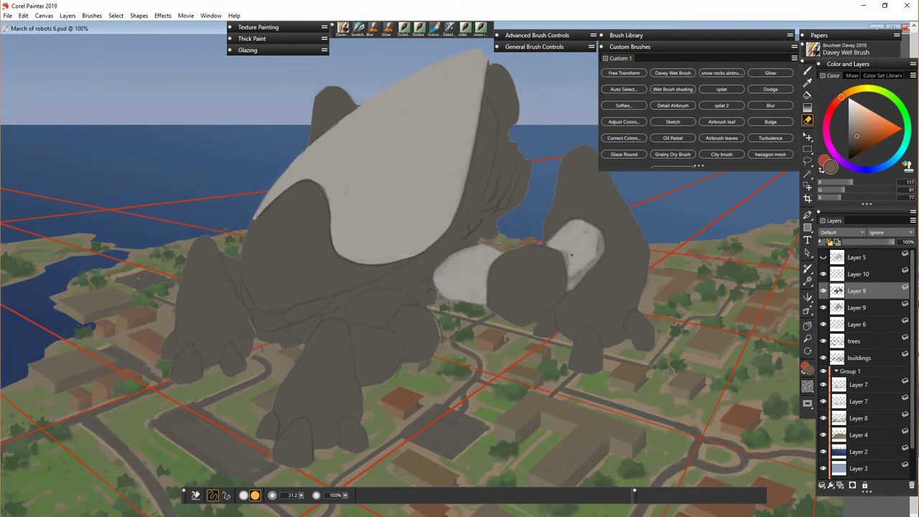
drag(587, 332, 591, 361)
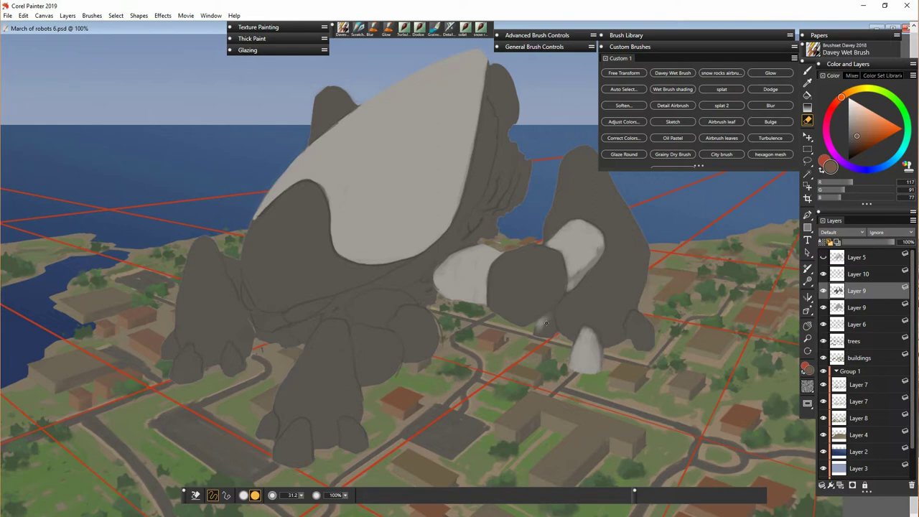
drag(550, 320, 540, 334)
mouse_move(632, 316)
mouse_down()
mouse_move(657, 345)
mouse_move(645, 347)
mouse_move(641, 320)
mouse_up()
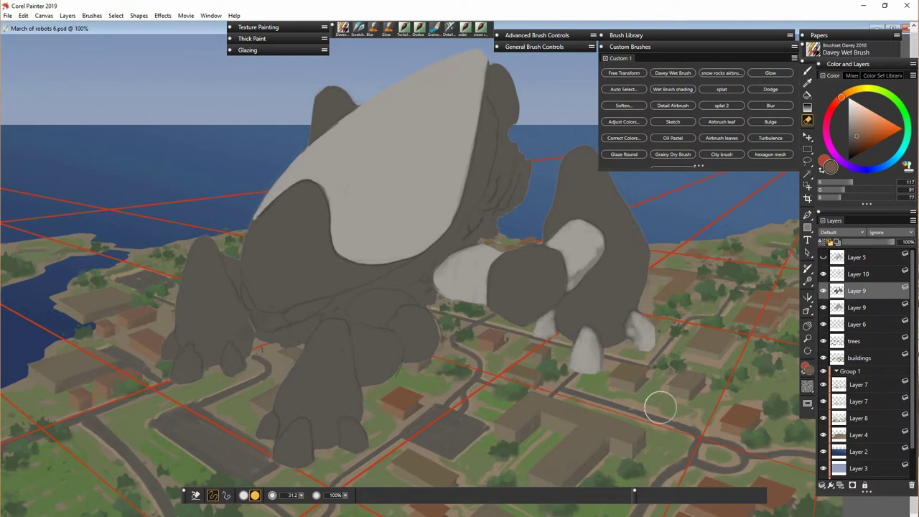
- Erase the dark silhouette over the front leg's pale segments and toes and over the left-hand leg's toes and joint
mouse_move(330, 334)
mouse_down()
mouse_move(352, 331)
mouse_move(361, 380)
mouse_move(399, 338)
mouse_move(396, 361)
mouse_up()
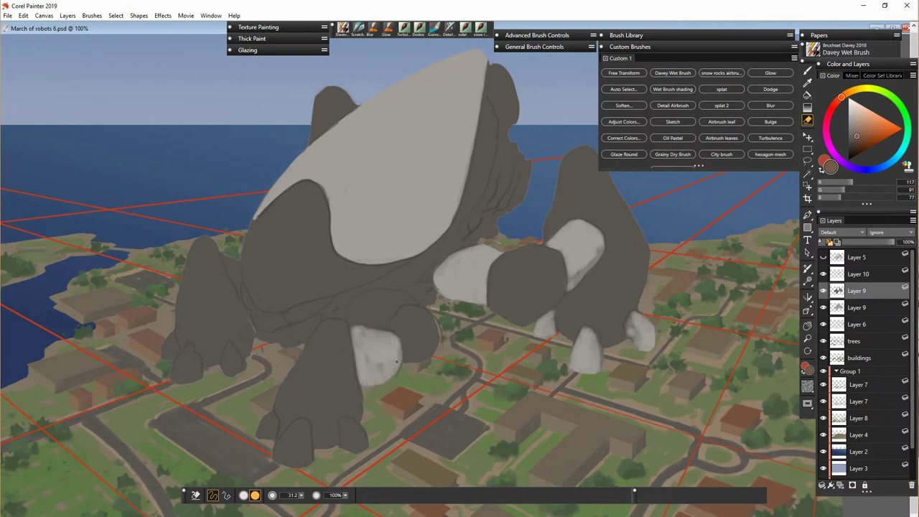
mouse_move(276, 460)
mouse_down()
mouse_move(310, 431)
mouse_move(297, 471)
mouse_up()
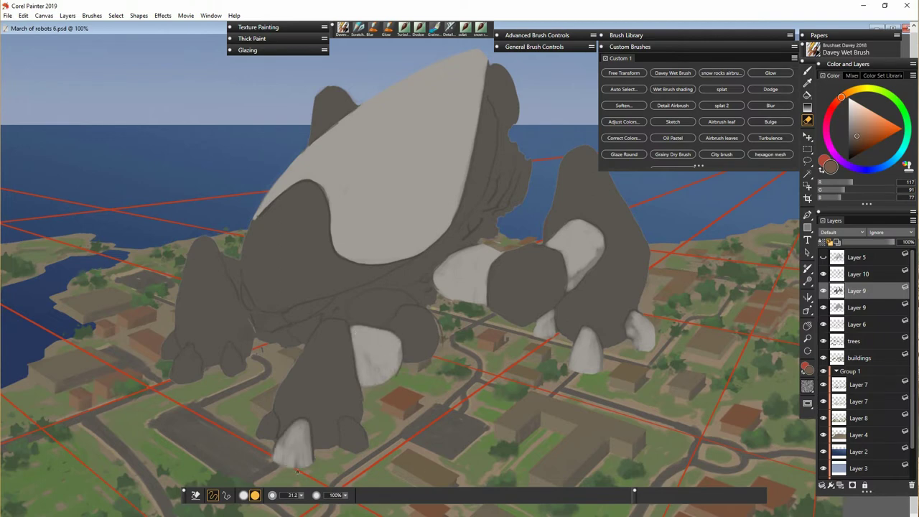
drag(260, 434, 274, 440)
drag(342, 422, 359, 451)
drag(234, 350, 245, 379)
drag(180, 353, 188, 381)
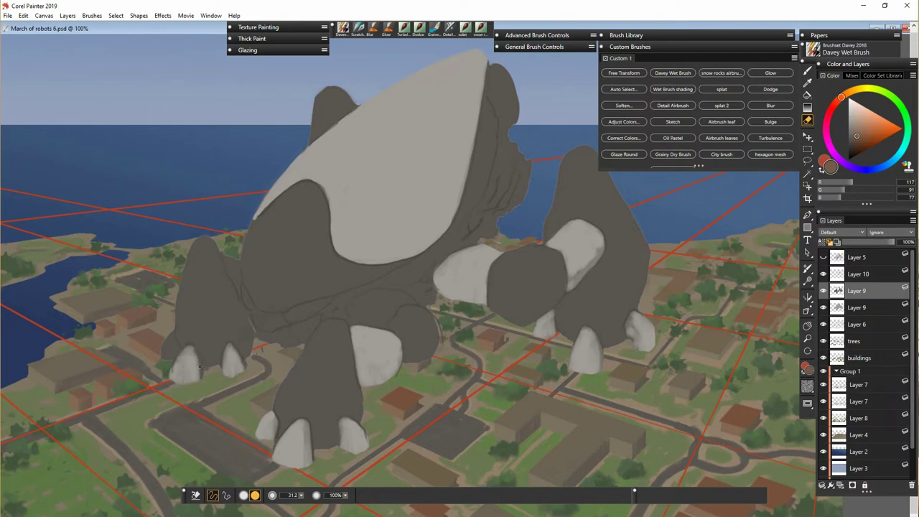
mouse_move(170, 337)
mouse_down()
mouse_move(176, 358)
mouse_move(174, 344)
mouse_up()
mouse_move(362, 316)
mouse_down()
mouse_move(416, 307)
mouse_move(377, 326)
mouse_move(370, 319)
mouse_move(396, 299)
mouse_up()
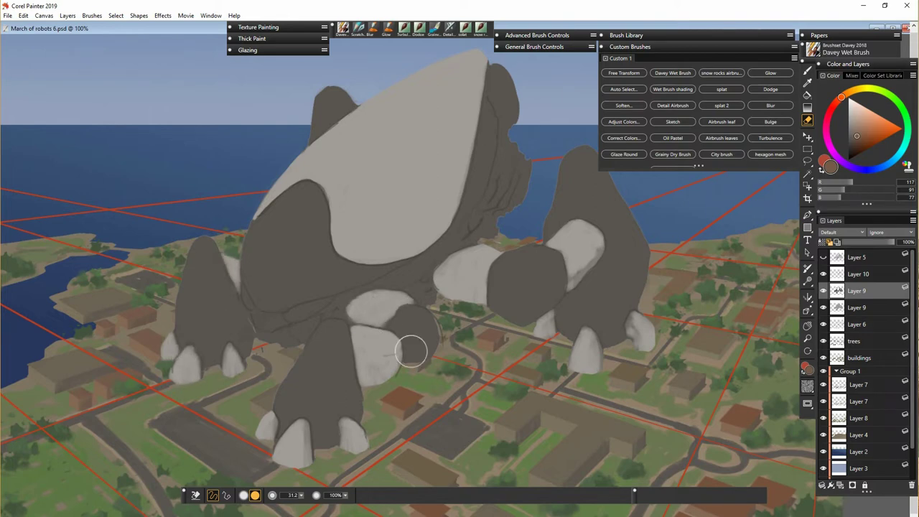
- Paint darker grey shading and rough texture along the walker's underside and back edge on the upper silhouette layer
click(857, 307)
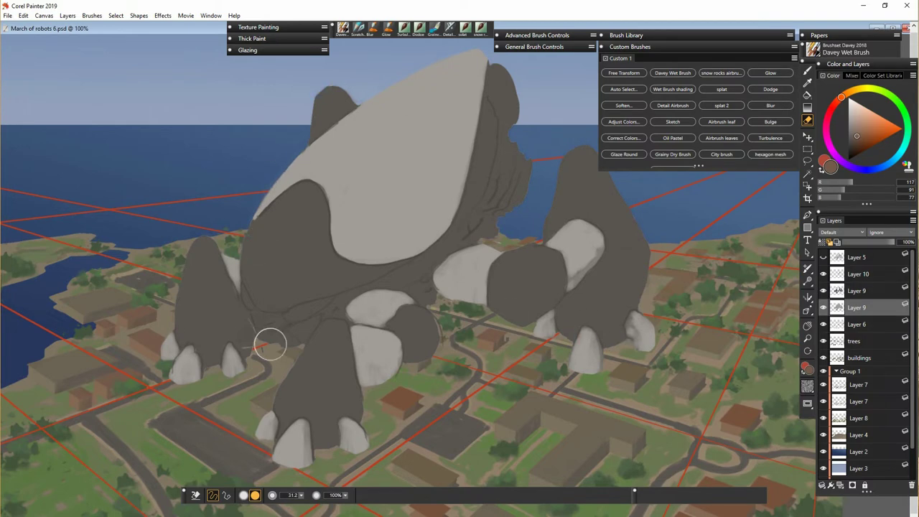
key(b)
click(857, 291)
click(824, 291)
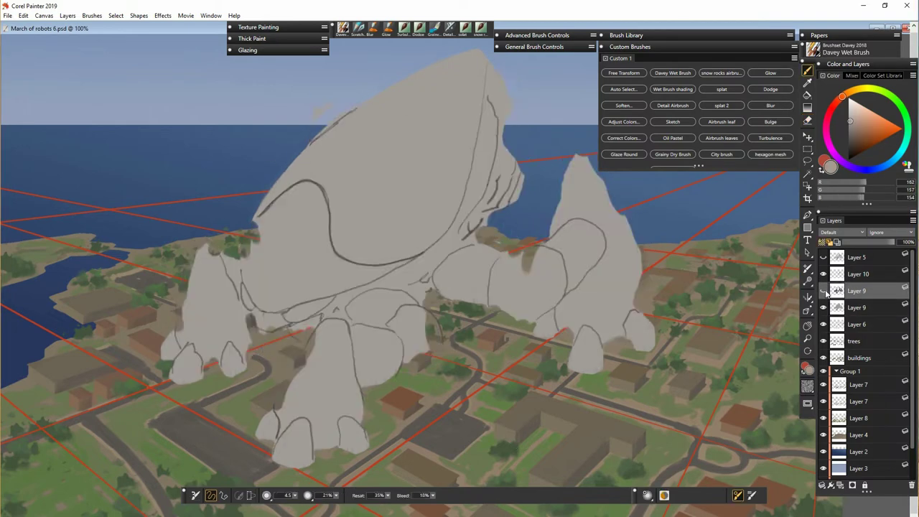
click(824, 291)
alt+click(345, 301)
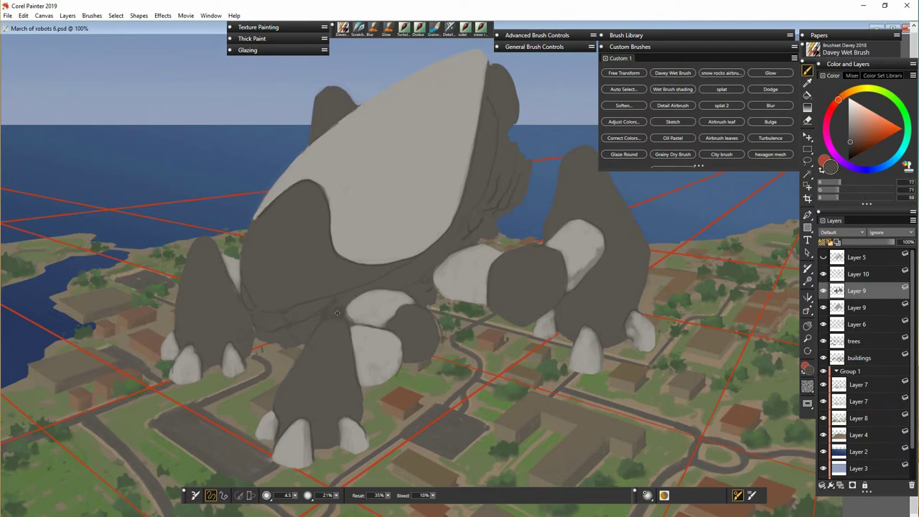
drag(373, 289, 413, 303)
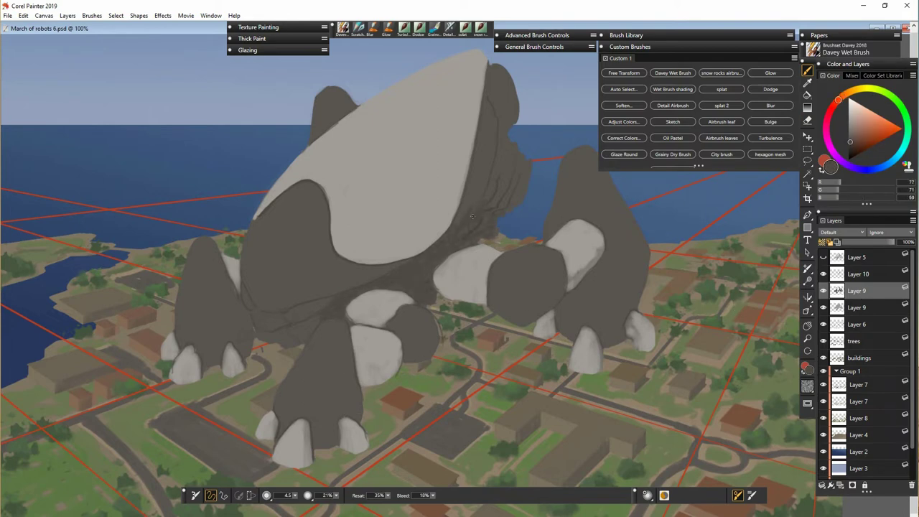
drag(493, 127, 509, 148)
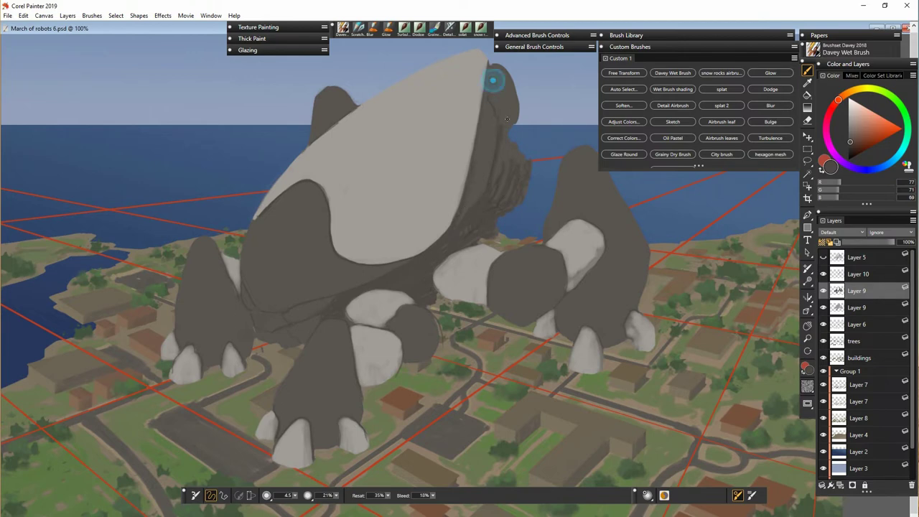
drag(492, 78, 512, 91)
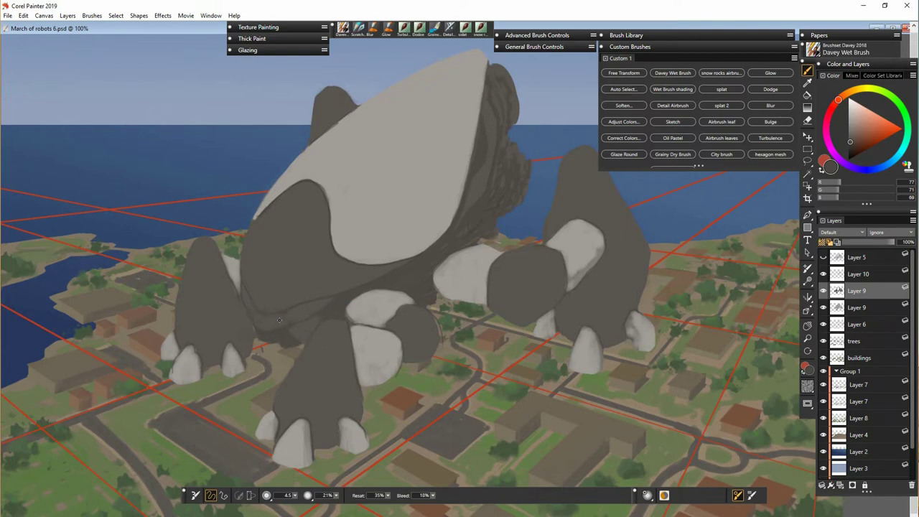
- Erase the dark silhouette over the small panel beneath the body and clean up the outlines near the right-hand leg
alt+click(414, 364)
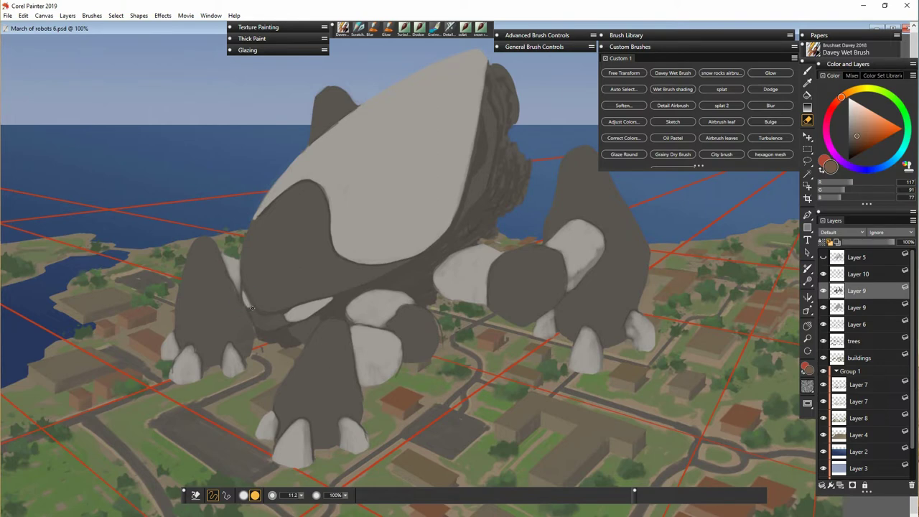
click(856, 274)
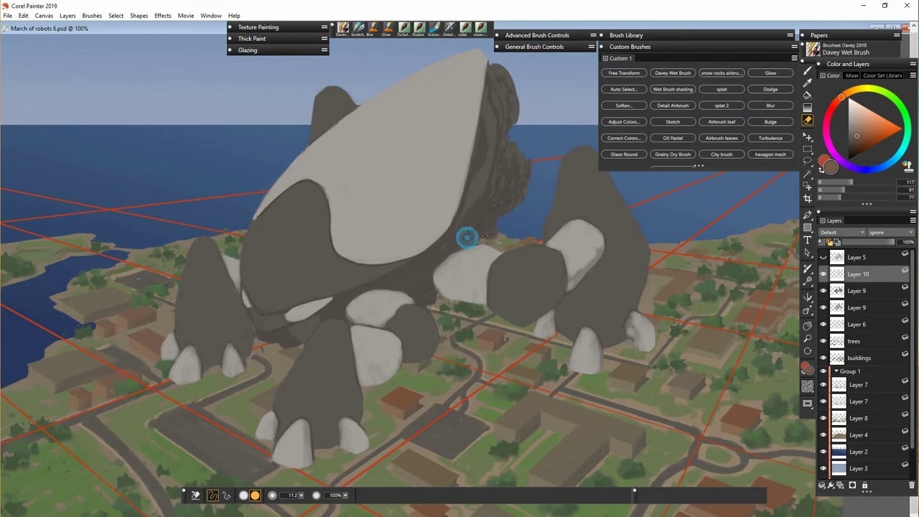
click(856, 291)
click(823, 291)
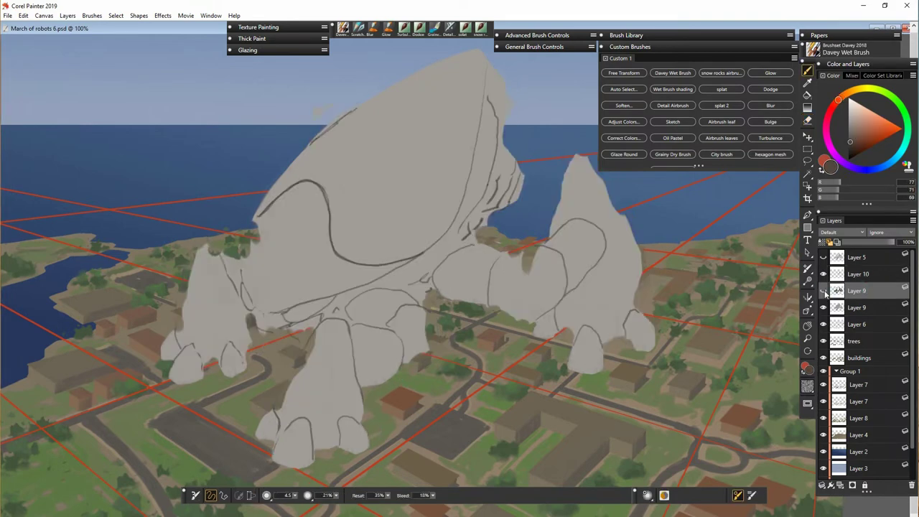
click(823, 291)
- Group the walker's outline layer with its dark and pale silhouette layers
shift+click(857, 307)
click(822, 485)
click(754, 513)
click(857, 275)
click(822, 486)
click(761, 494)
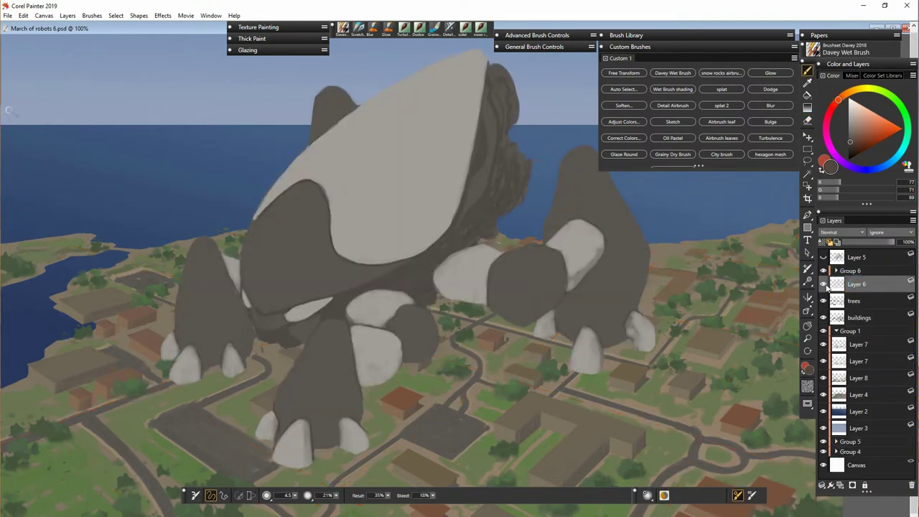
- Move the hidden sketch layer below Layer 3 and toggle the trees and Layer 2 to check their contents
click(823, 301)
click(824, 301)
key(ctrl+minus)
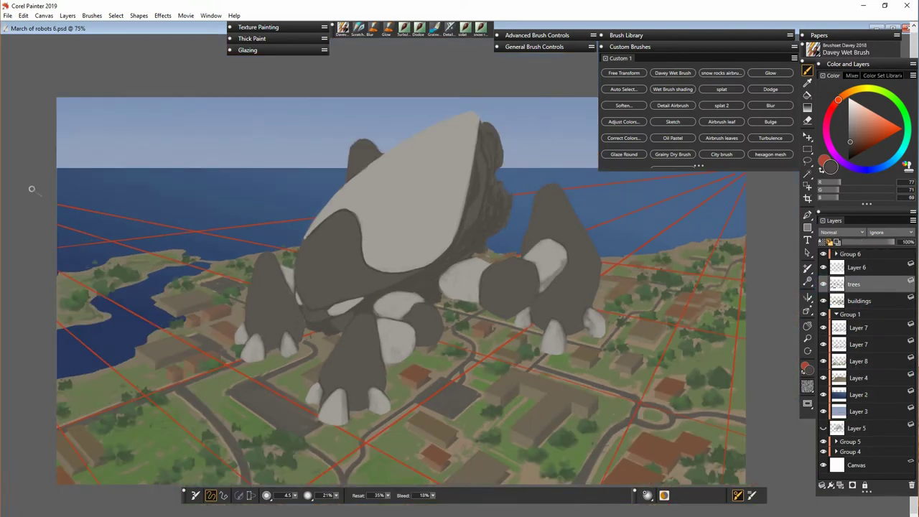
click(824, 396)
click(824, 395)
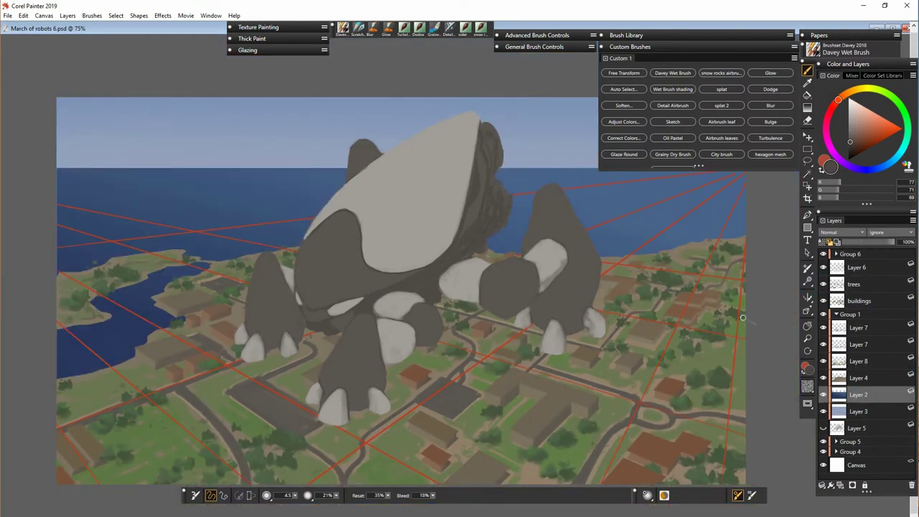
- Sample the sea's dark and light blues, lighten the main color, and apply a vertical gradient from the horizon down on Layer 2
click(808, 108)
key(b)
alt+click(166, 287)
click(824, 160)
alt+click(704, 205)
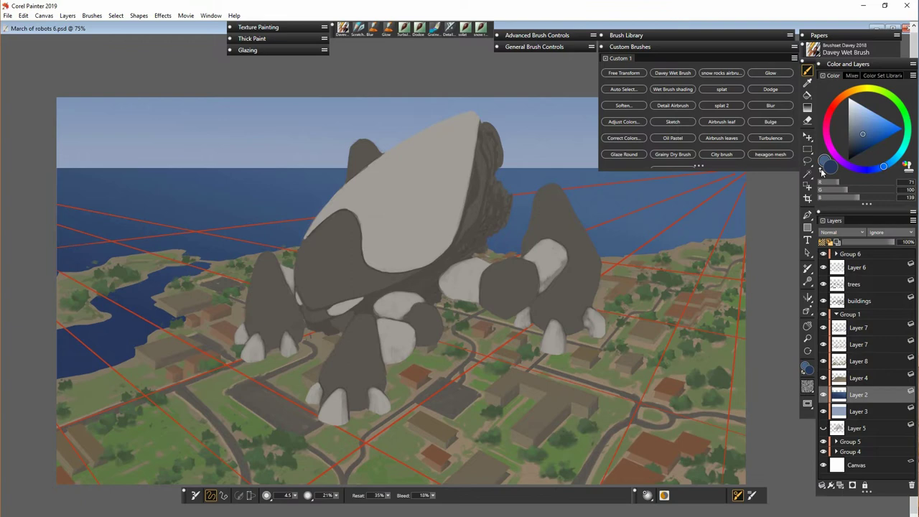
click(863, 134)
key(g)
drag(234, 185, 243, 351)
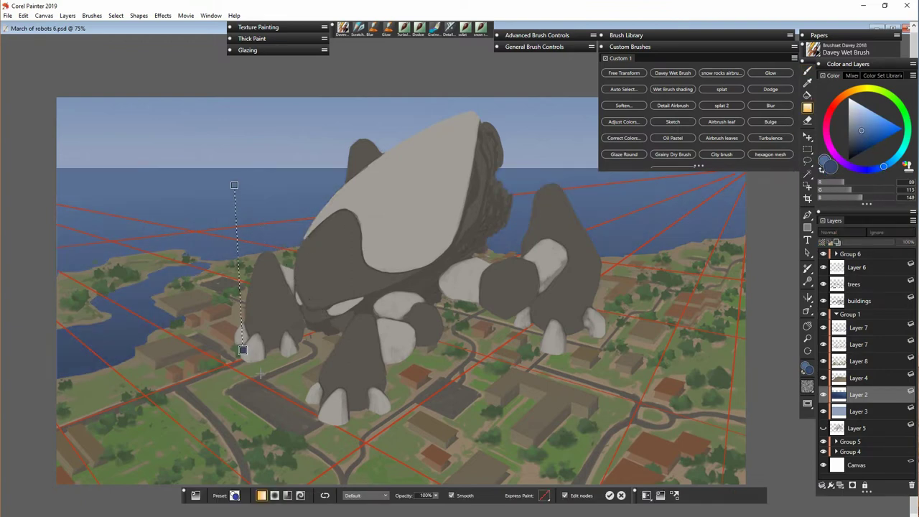
- Increase the saturation of the sea on Layer 2 by 16% with Adjust Color
click(624, 121)
drag(477, 296, 483, 301)
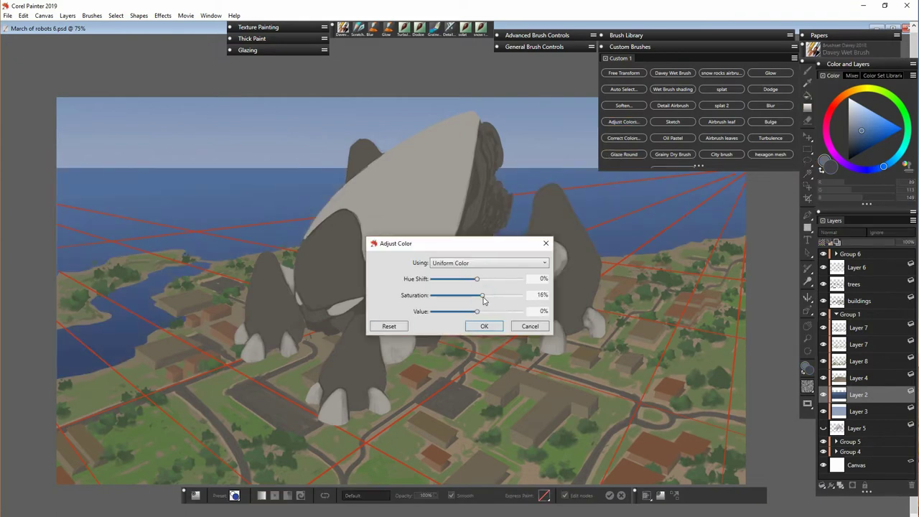
click(484, 326)
- Sample a lighter blue at the horizon and brush haze along the sea's far edge on Layer 2 with a 125.5-size Davey Wet Brush
key(b)
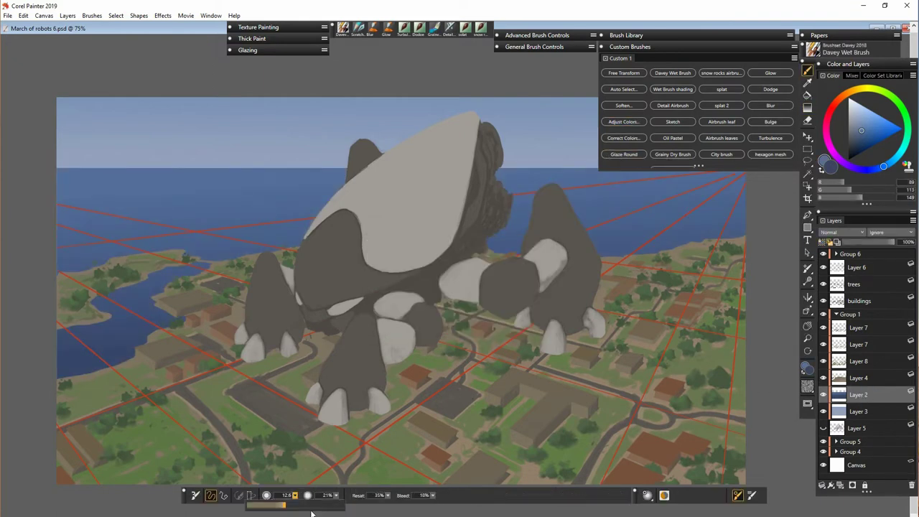
alt+click(303, 170)
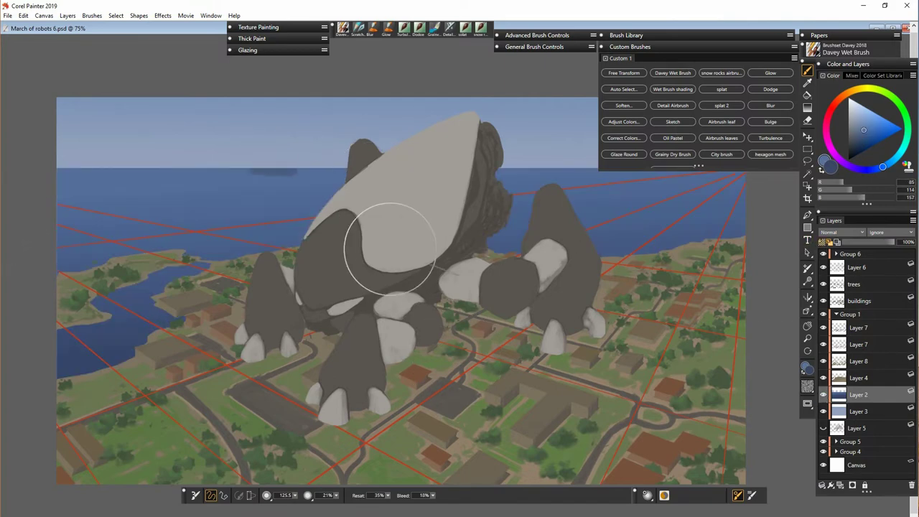
alt+click(300, 167)
drag(345, 169, 59, 172)
drag(127, 172, 75, 174)
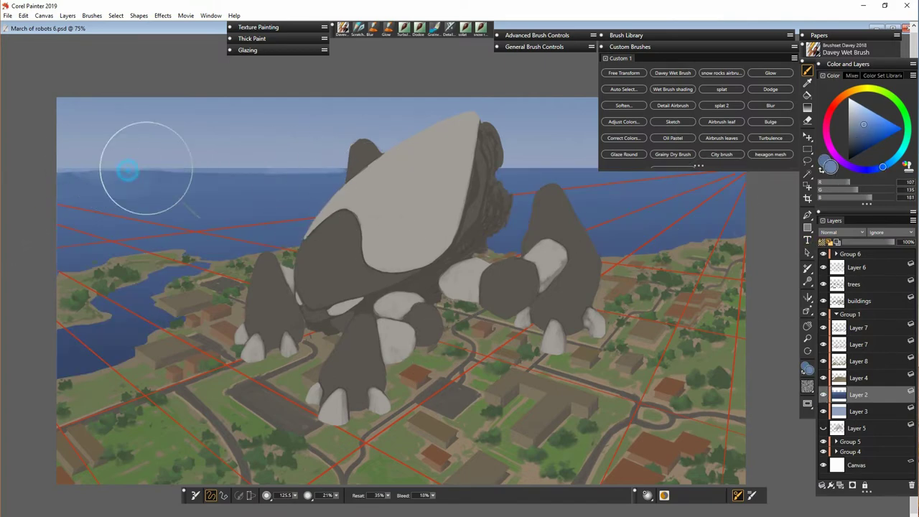
drag(498, 171, 734, 171)
- Blend soft light-blue strokes into the sea on both sides of the walker, continuing the haze along the right horizon
double_click(630, 47)
click(829, 242)
drag(574, 173, 721, 171)
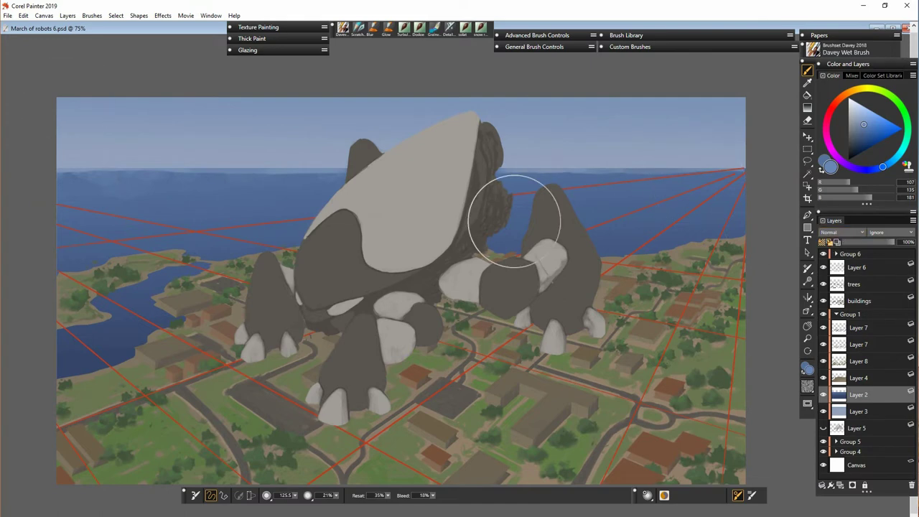
mouse_move(290, 177)
mouse_down()
mouse_move(59, 176)
mouse_move(104, 187)
mouse_up()
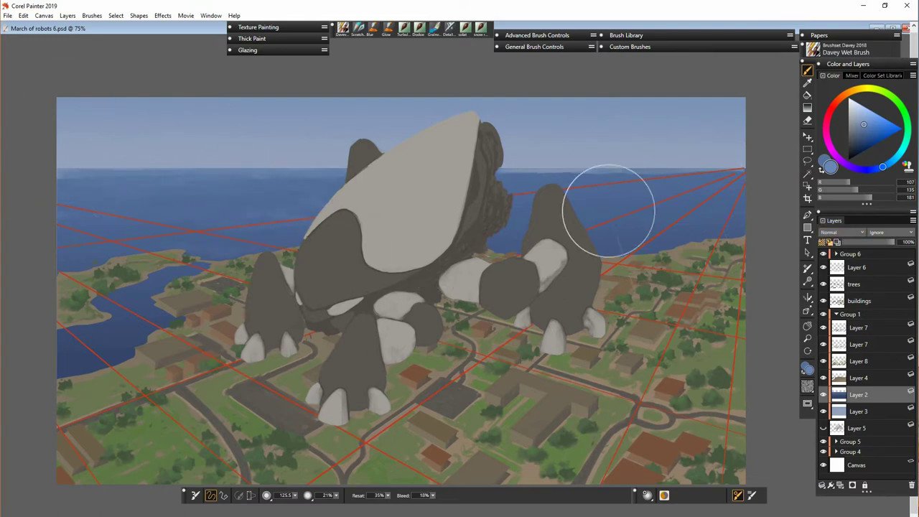
mouse_move(585, 172)
mouse_down()
mouse_move(734, 174)
mouse_move(511, 183)
mouse_up()
- Brush pale wave patches into the sea near the right shore, reducing the brush size to about 45
mouse_move(643, 243)
mouse_down()
mouse_move(743, 226)
mouse_move(607, 249)
mouse_up()
drag(295, 495, 335, 495)
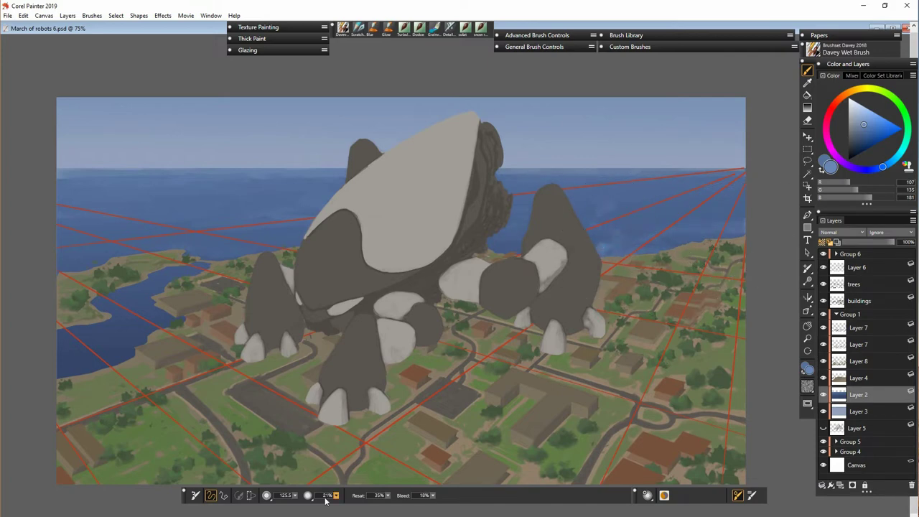
mouse_move(599, 218)
mouse_down()
mouse_move(655, 199)
mouse_move(593, 210)
mouse_up()
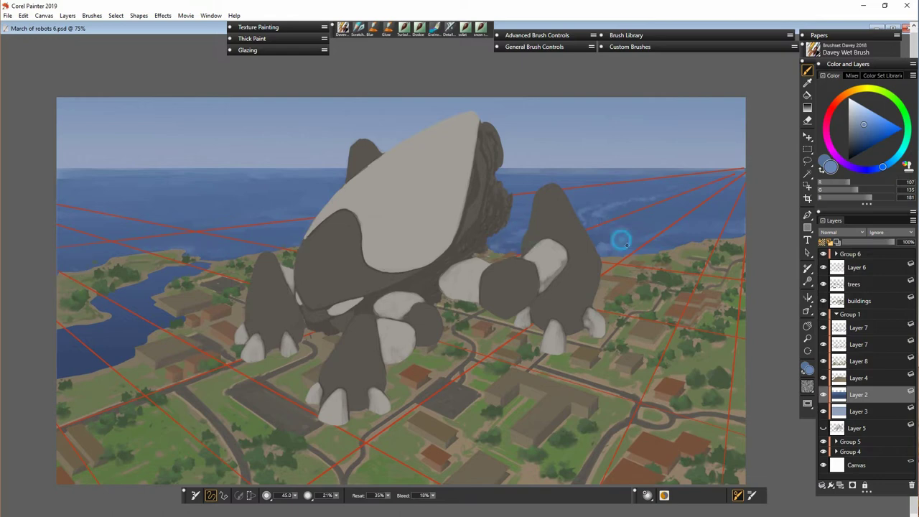
- Paint fine foam lines and wave crests by the right shore with a 10.1-size brush, adding highlights in a lighter blue
key(bracketleft)
key(bracketleft)
key(bracketleft)
key(bracketleft)
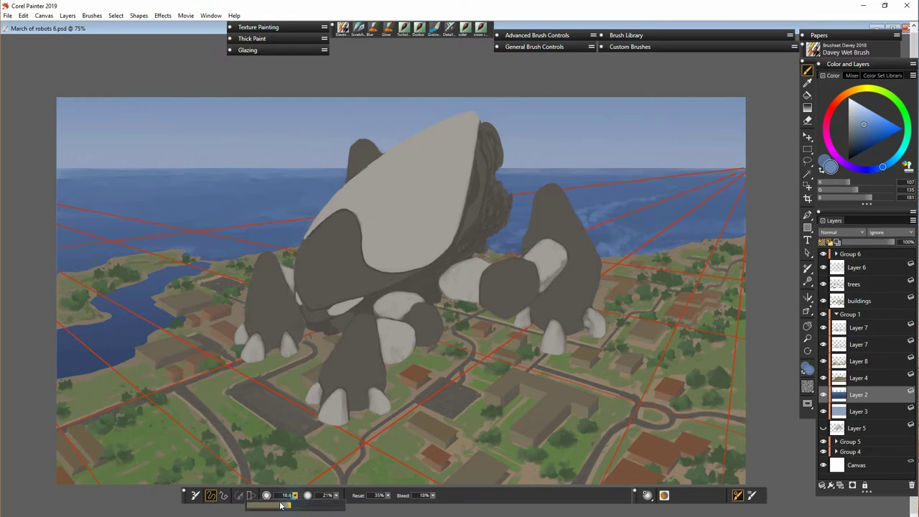
click(589, 210)
click(575, 221)
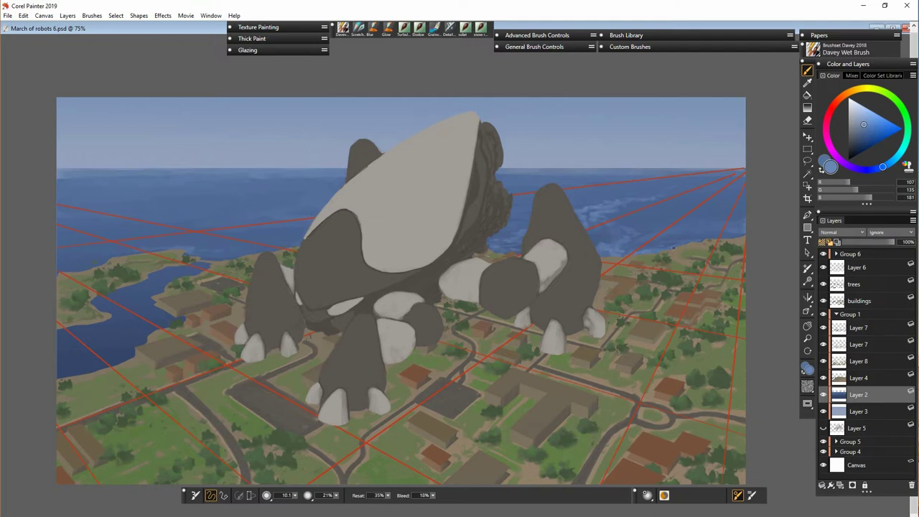
mouse_move(635, 243)
mouse_down()
mouse_move(630, 232)
mouse_move(611, 237)
mouse_up()
alt+click(604, 246)
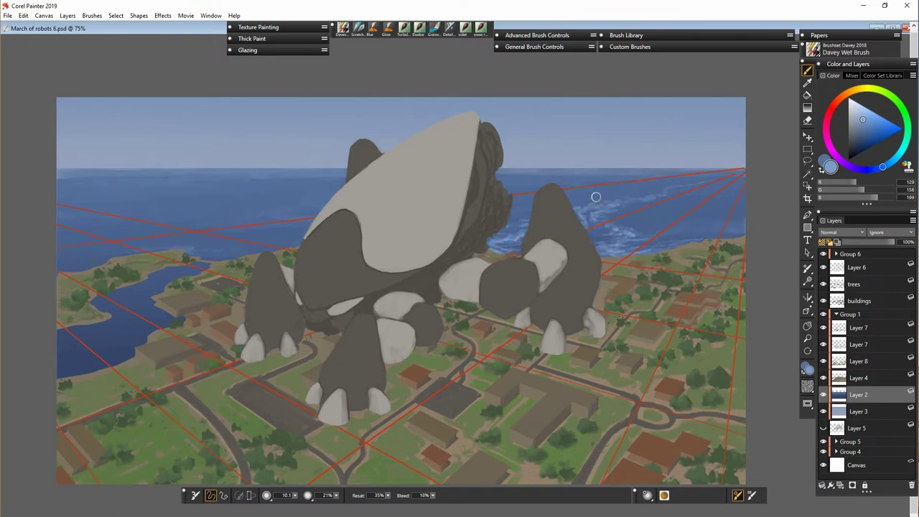
drag(593, 209, 577, 209)
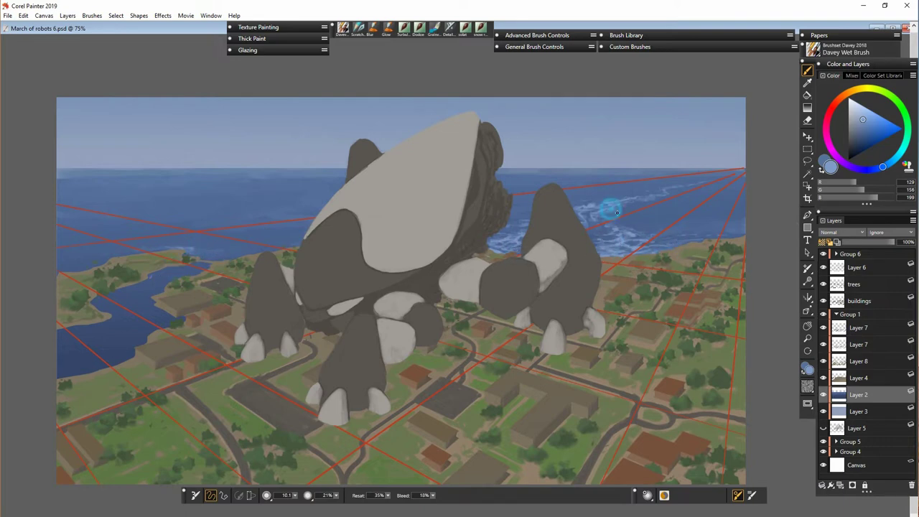
- Paint wispy clouds in the sky on Layer 3 with a 48.1-size brush, using a pale blue-gray and a lighter tint of it
click(858, 411)
alt+click(532, 161)
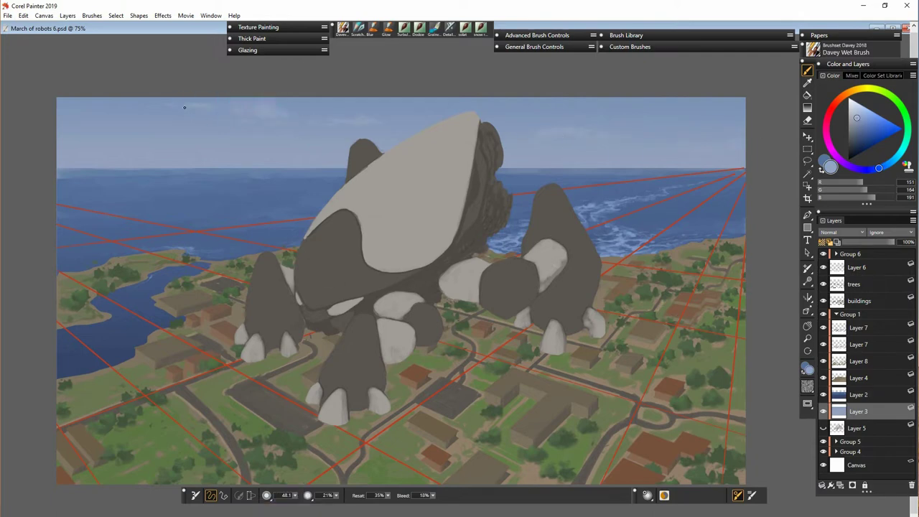
drag(349, 127, 324, 117)
click(856, 113)
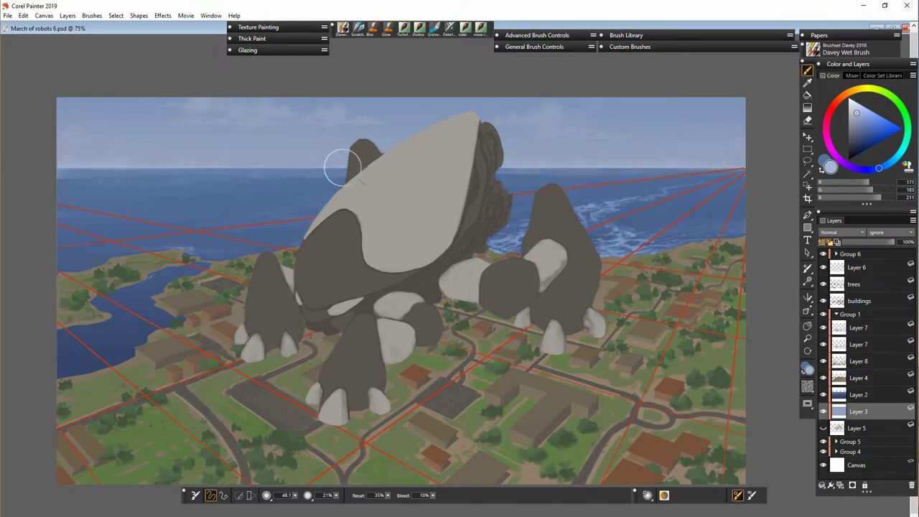
- Enlarge the brush to 99.6 and paint soft pale haze across the sky just above the horizon
key(bracketright)
key(bracketright)
key(bracketright)
key(bracketright)
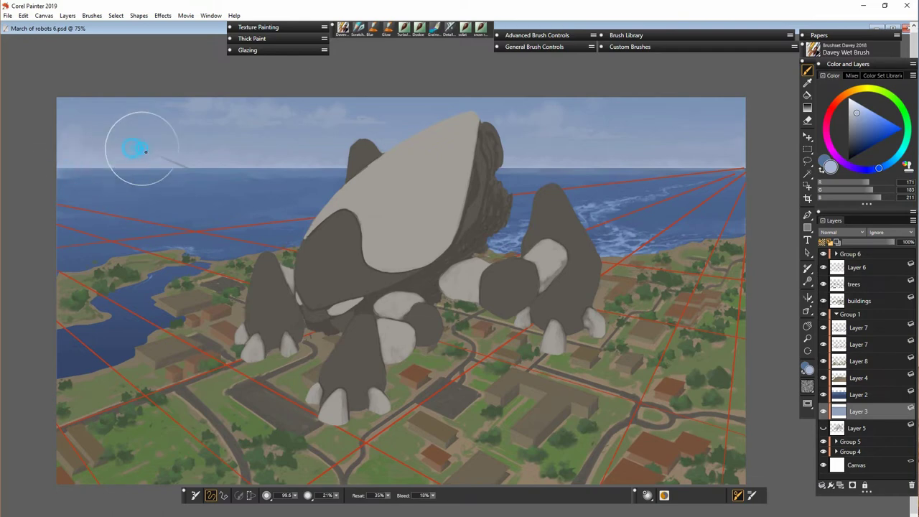
drag(510, 165, 562, 153)
- Merge Layer 2 with Layer 3 and use the Blur brush to soften the sea foam beside the walker's right leg
click(866, 395)
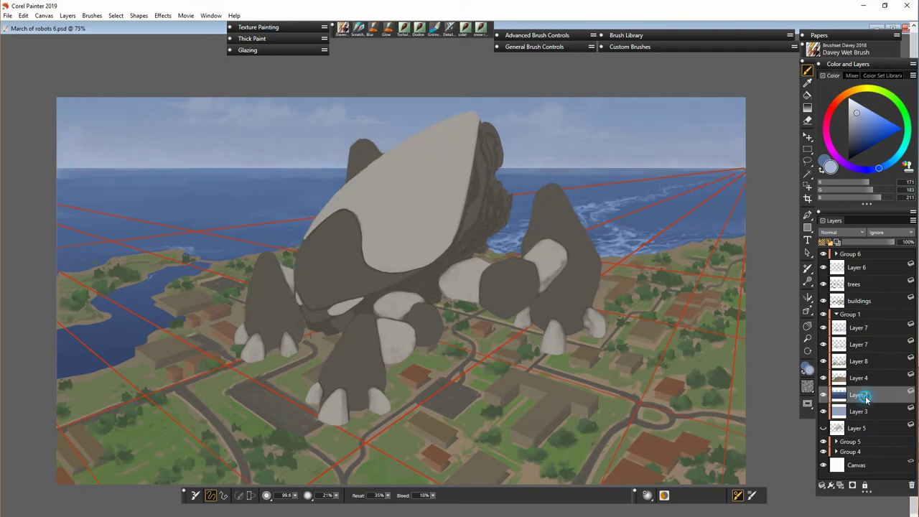
shift+click(863, 415)
key(ctrl+e)
click(371, 31)
click(294, 495)
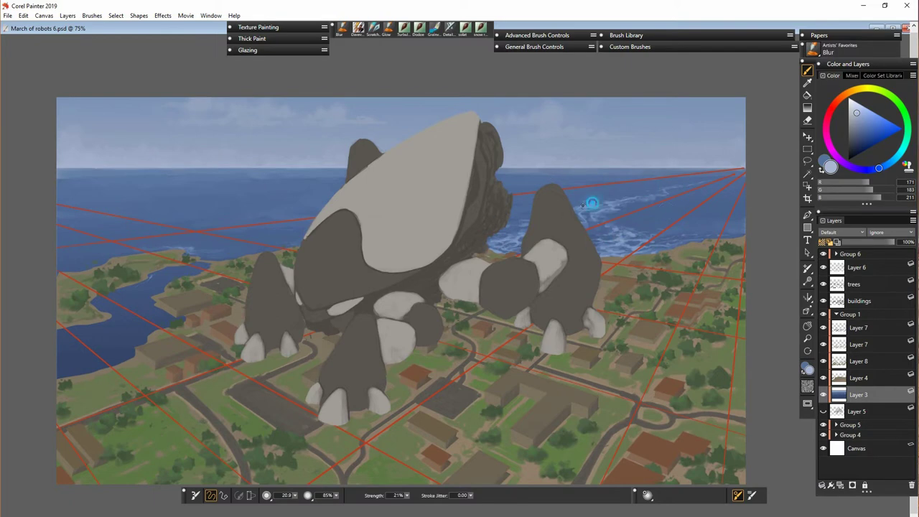
- Hide the red perspective guides on Layer 6 and move that layer below Layer 5
click(858, 378)
click(823, 267)
drag(868, 267, 867, 419)
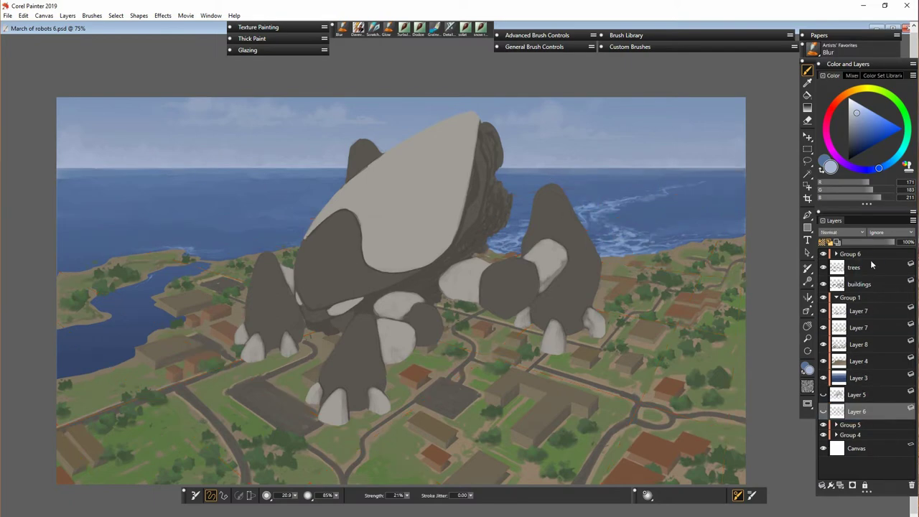
- Toggle Layer 4 to check its contents and modify the layer's color with Adjust Color, using Uniform Color
click(858, 361)
click(823, 362)
click(630, 46)
click(623, 121)
drag(477, 311, 478, 288)
click(484, 327)
- Reset Adjust Color for Layer 8 and set the hue shift to -1% and the saturation to 3%
click(858, 344)
click(623, 122)
click(390, 326)
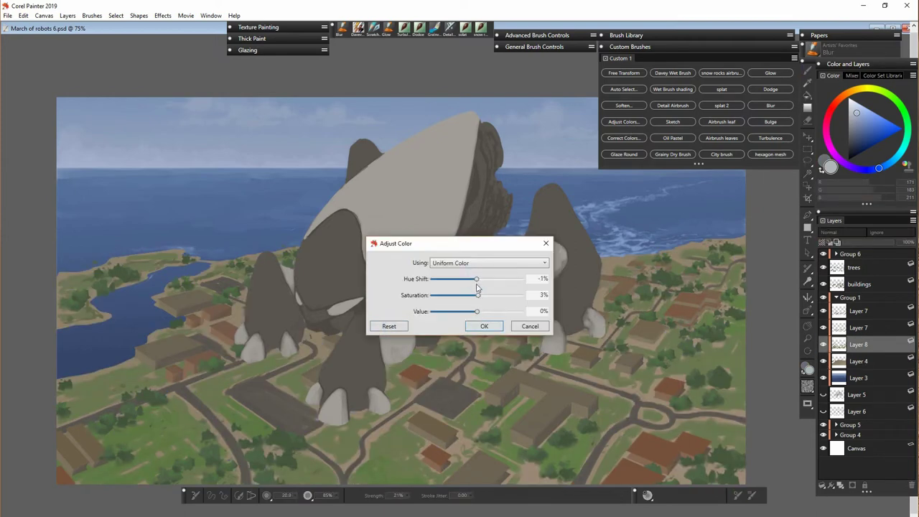
- Apply hue shift -1% and saturation 3% to Layer 8, and paint sandy tones on Layer 4's ground with the Davey Wet Brush
click(484, 326)
click(858, 361)
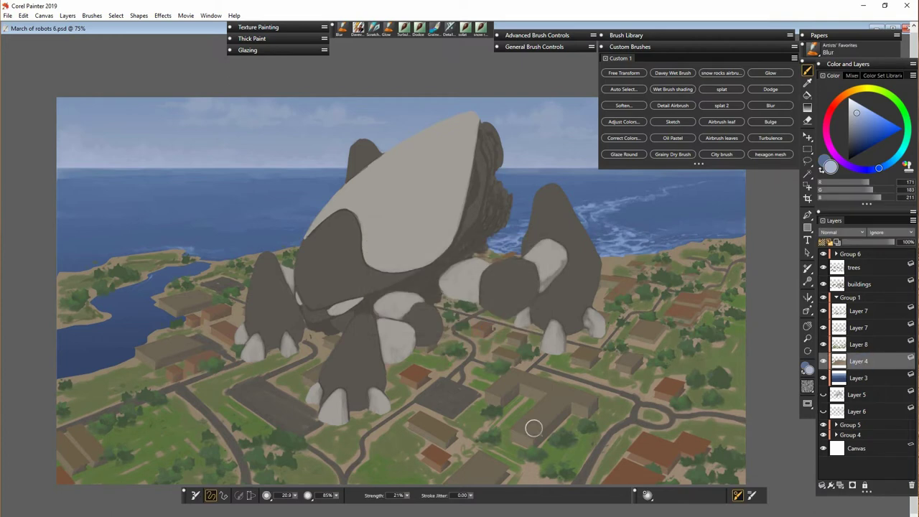
alt+click(629, 422)
click(357, 30)
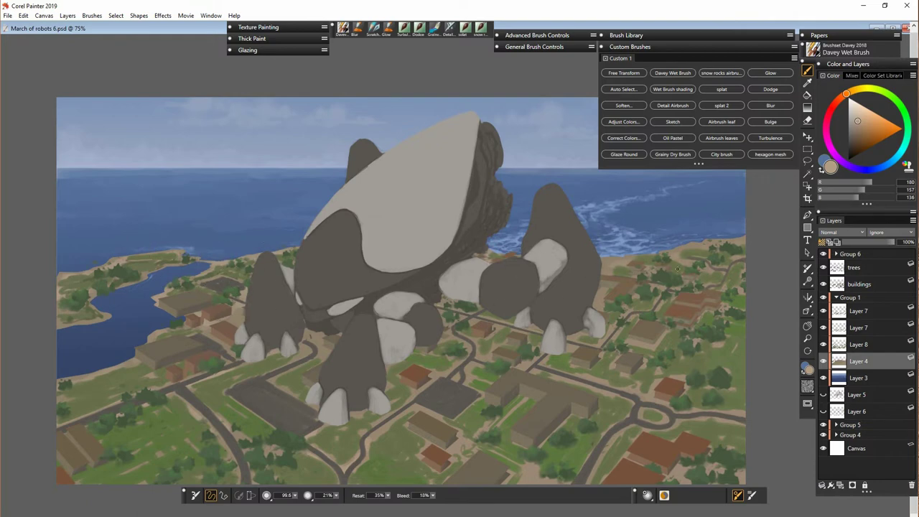
drag(670, 431, 641, 431)
drag(471, 351, 473, 380)
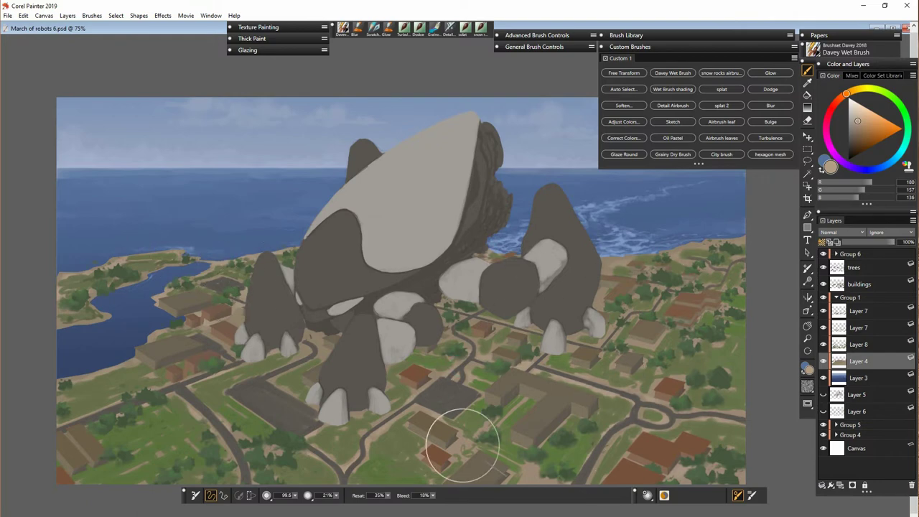
alt+click(662, 383)
drag(713, 418, 752, 424)
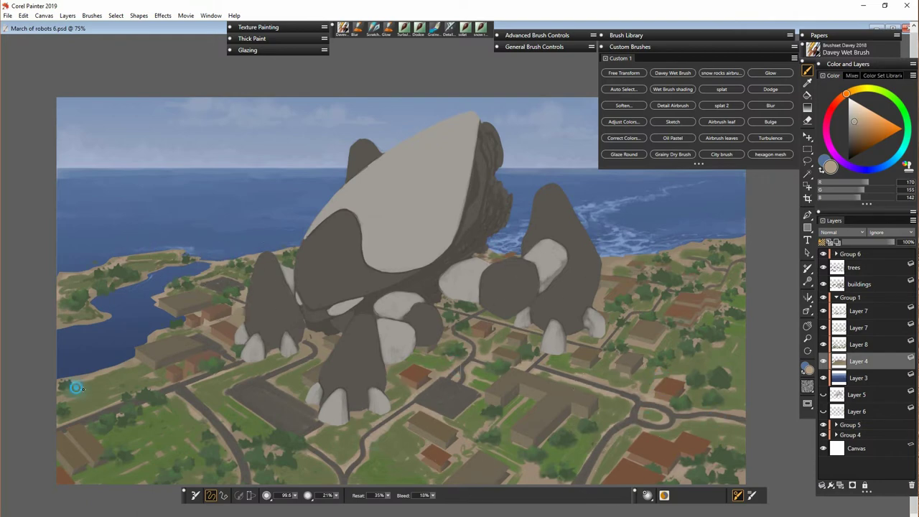
alt+click(609, 429)
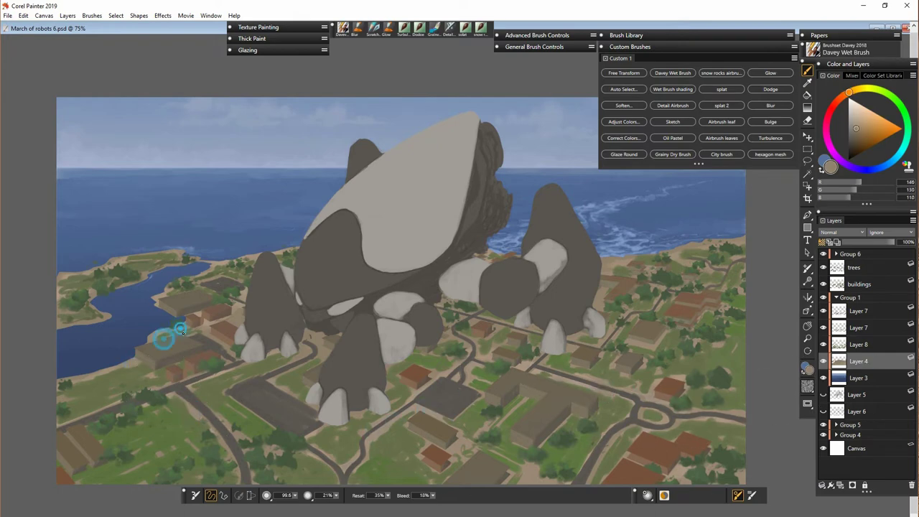
- Darken the roads on the upper Layer 7 with a value of -4%, and adjust that layer's colours a second time
click(859, 347)
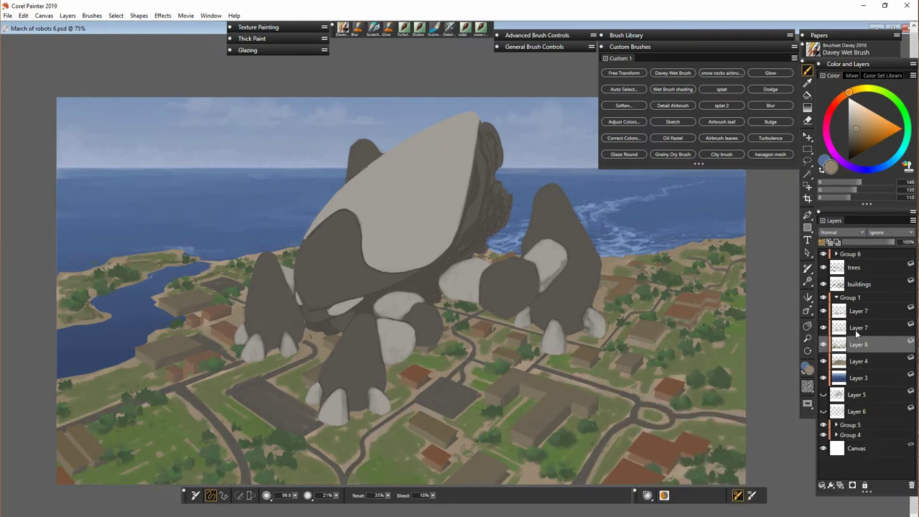
click(857, 331)
click(857, 313)
click(623, 122)
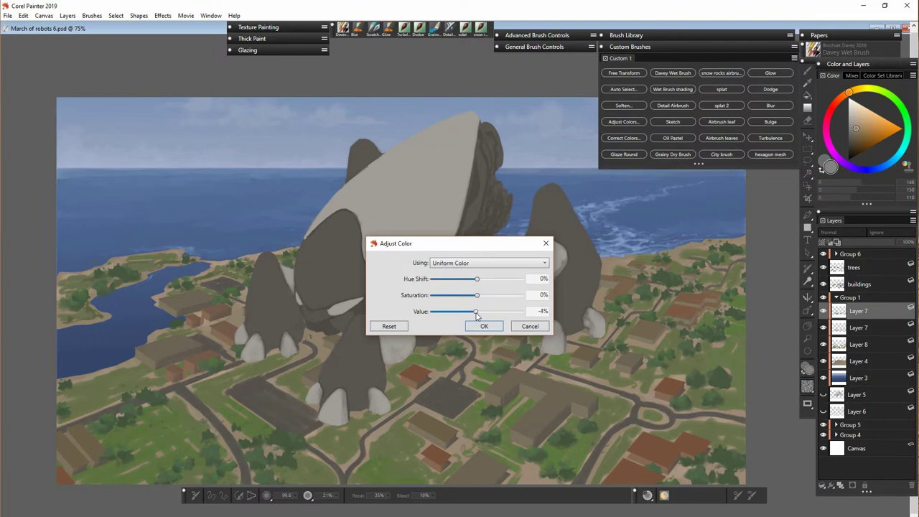
click(484, 326)
alt+click(240, 447)
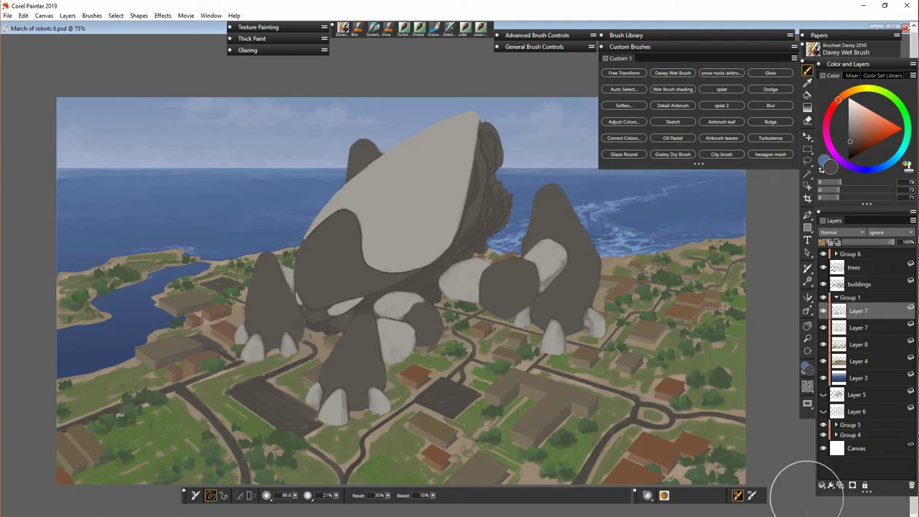
key(ctrl+shift+a)
click(483, 326)
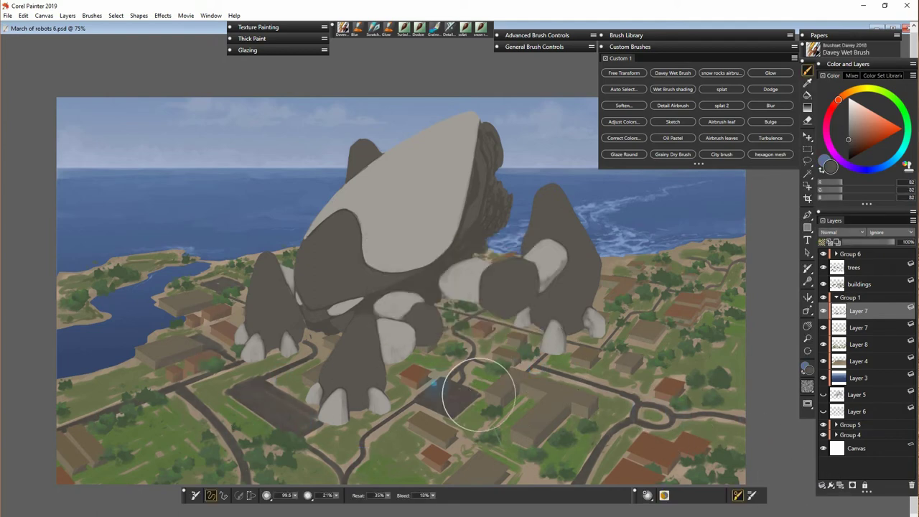
- Adjust the value of the buildings layer with the uniform Adjust Color effect
click(859, 285)
key(ctrl+shift+a)
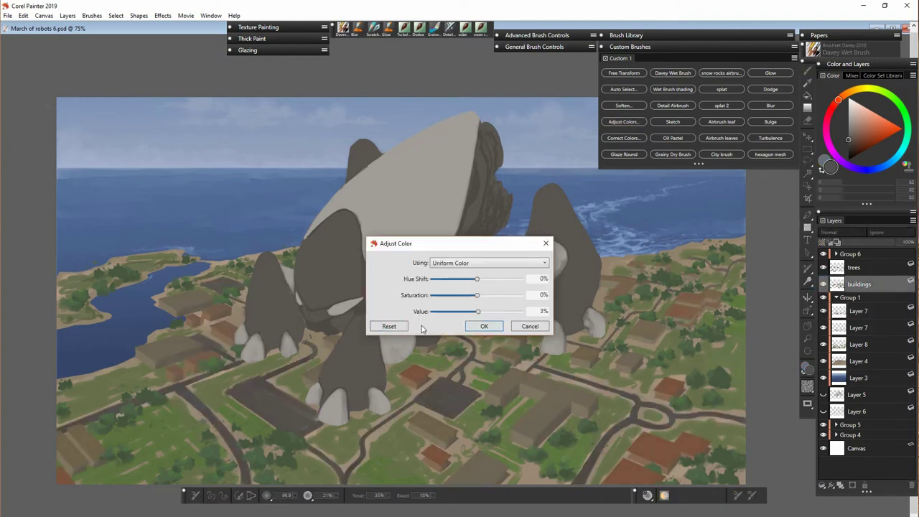
drag(480, 314, 476, 320)
click(485, 324)
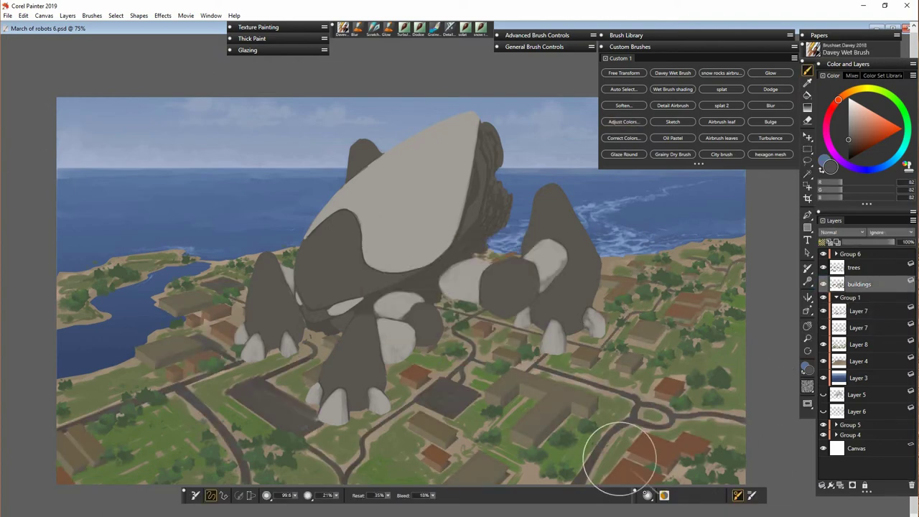
- Set the buildings layer's brightness to 7 and contrast to 15
click(162, 15)
mouse_move(190, 107)
click(312, 132)
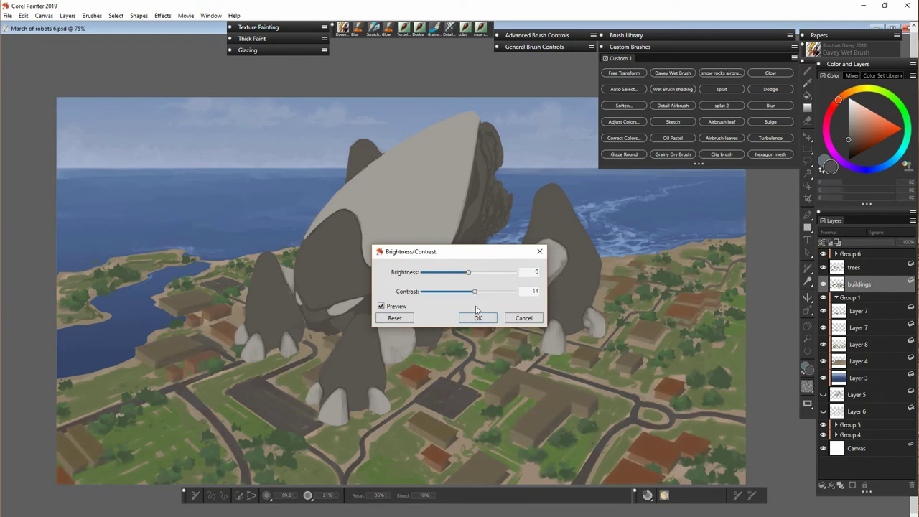
mouse_move(468, 273)
mouse_down()
mouse_move(487, 295)
mouse_move(475, 292)
mouse_move(472, 273)
mouse_up()
click(396, 318)
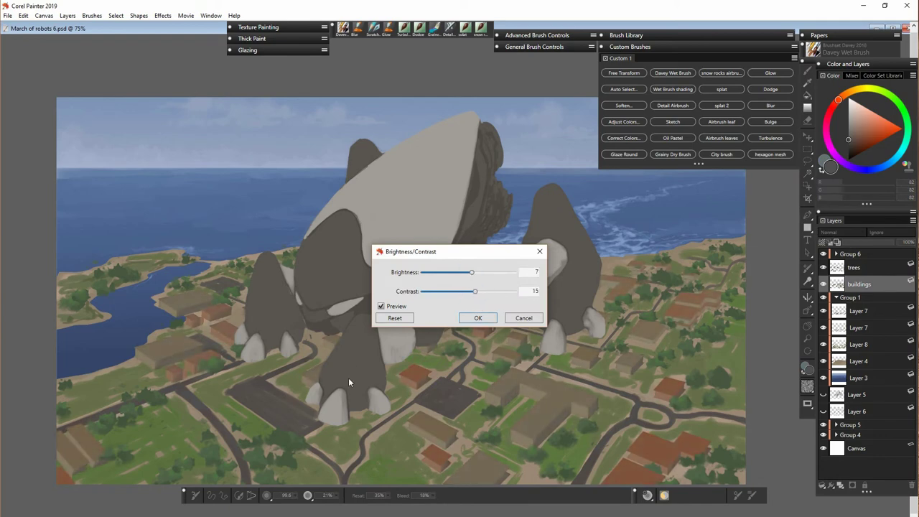
click(479, 316)
click(854, 268)
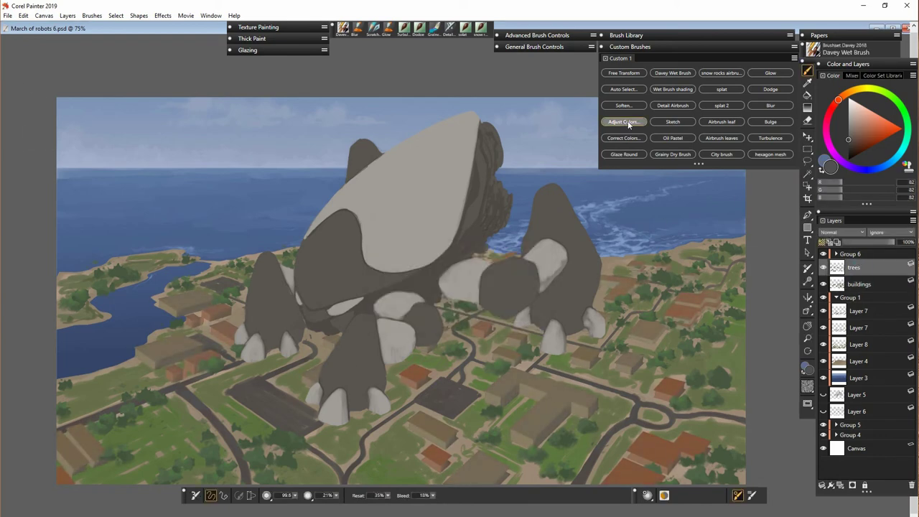
click(628, 122)
drag(477, 312, 476, 313)
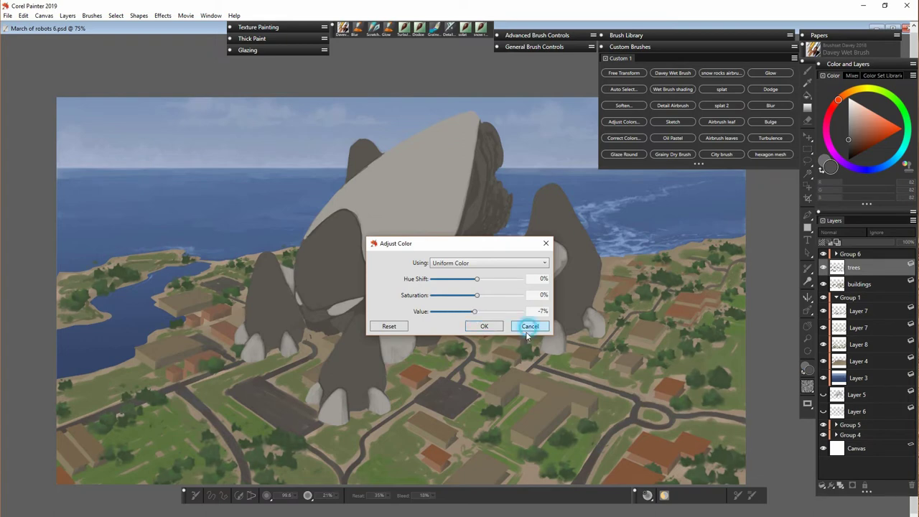
click(528, 328)
- Darken a duplicate of the trees layer with a value of -9%, and merge the partly erased copy into the original
right_click(862, 267)
click(814, 291)
click(623, 122)
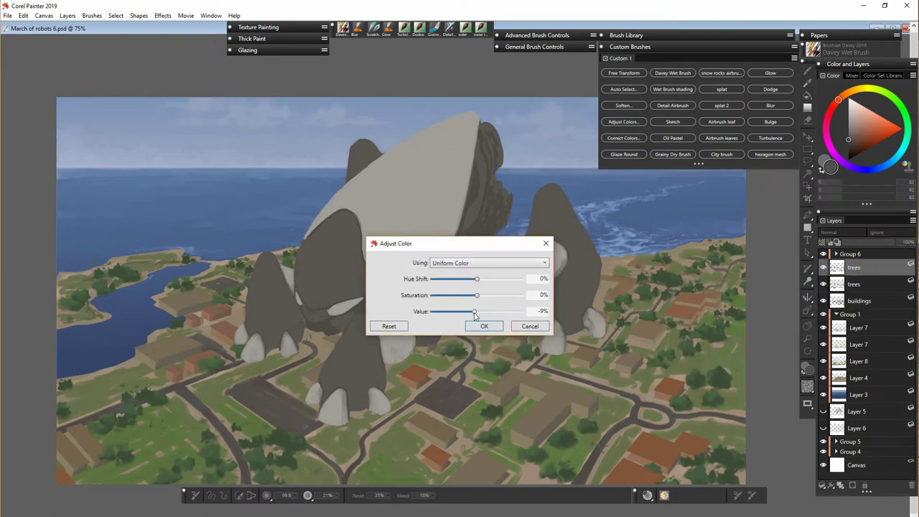
click(475, 325)
key(b)
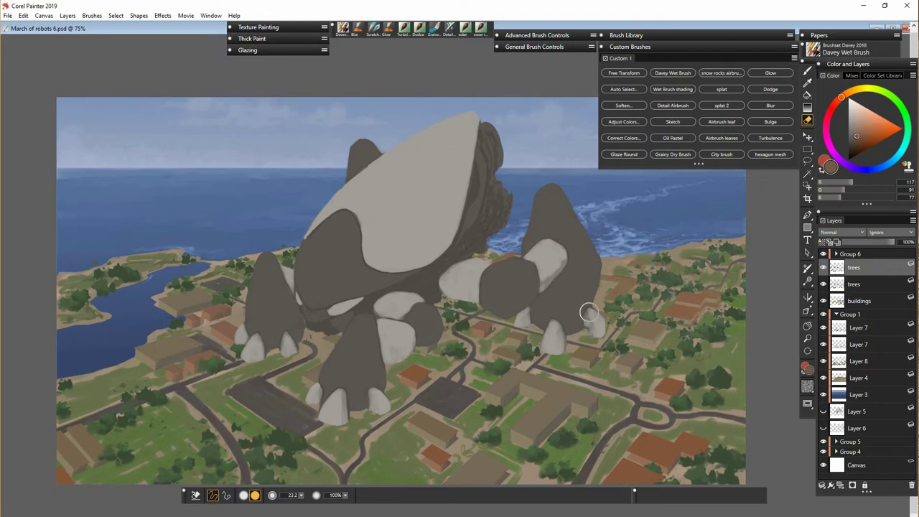
key(ctrl+e)
- Adjust the colours of a duplicated buildings layer, and merge the partly erased copy into the original
click(864, 286)
key(ctrl+j)
click(634, 123)
click(485, 325)
click(485, 325)
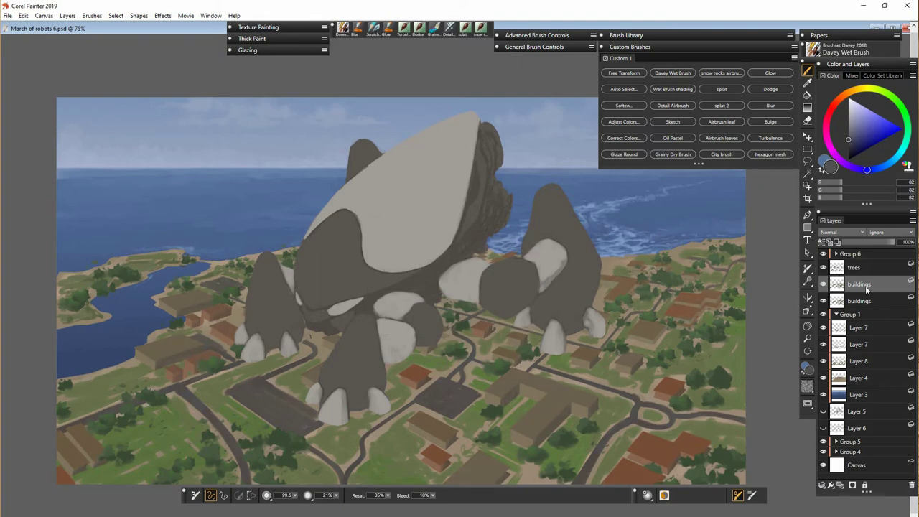
alt+click(634, 272)
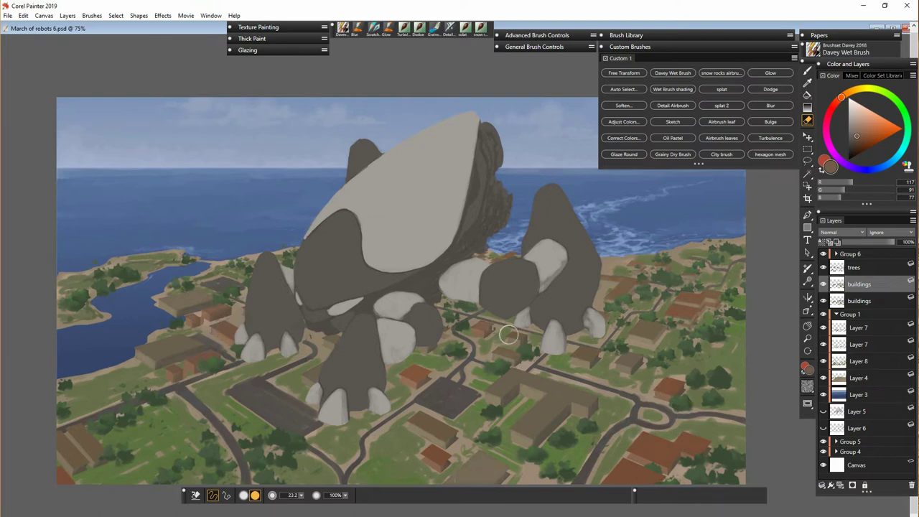
key(ctrl+e)
- Lower the upper Layer 7's opacity slightly and merge the two Layer 7 layers in Group 1
click(859, 311)
click(863, 328)
click(864, 312)
drag(894, 242, 888, 254)
shift+click(871, 332)
key(ctrl+e)
- Duplicate Layer 8 in Group 1, and sample the grass green for painting on the lower copy
click(869, 312)
click(874, 331)
key(ctrl+j)
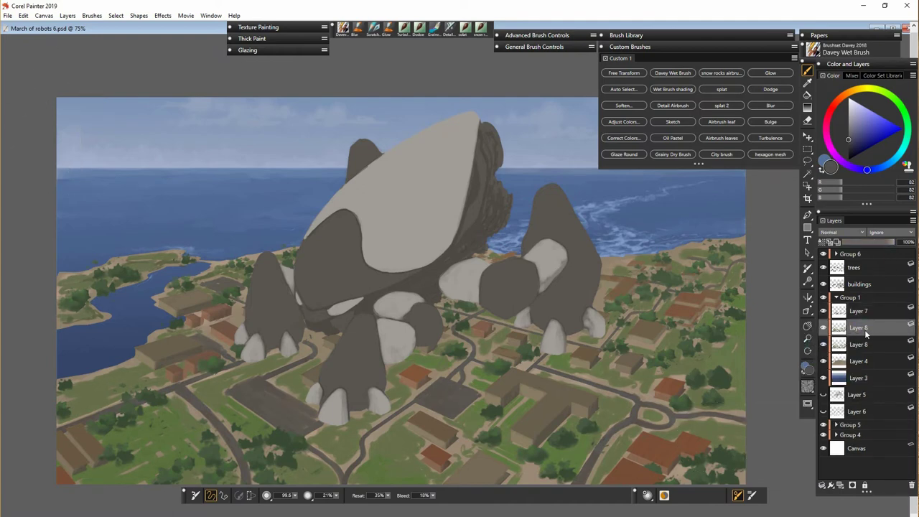
click(865, 344)
alt+click(693, 342)
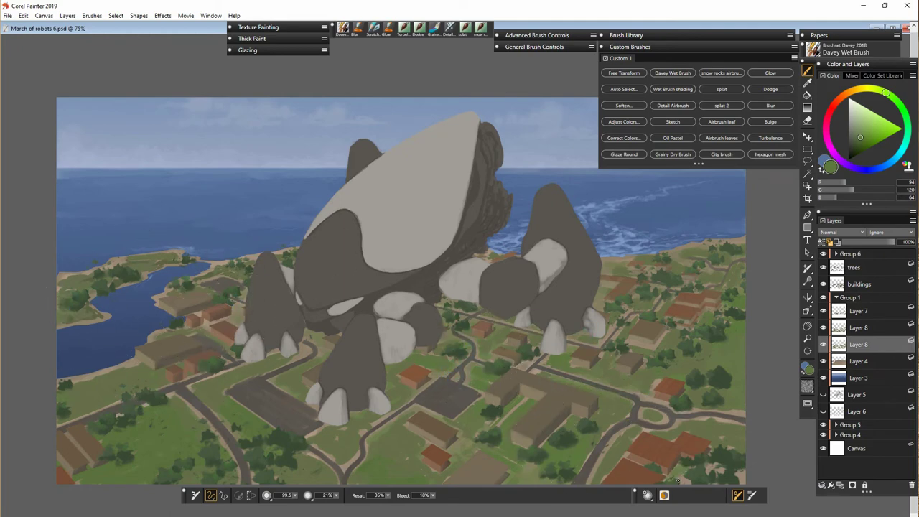
- Create a new layer with the Shadow Map composite method and choose a pale blue-grey paint colour, RGB 201, 209, 219
click(841, 486)
click(842, 233)
click(834, 276)
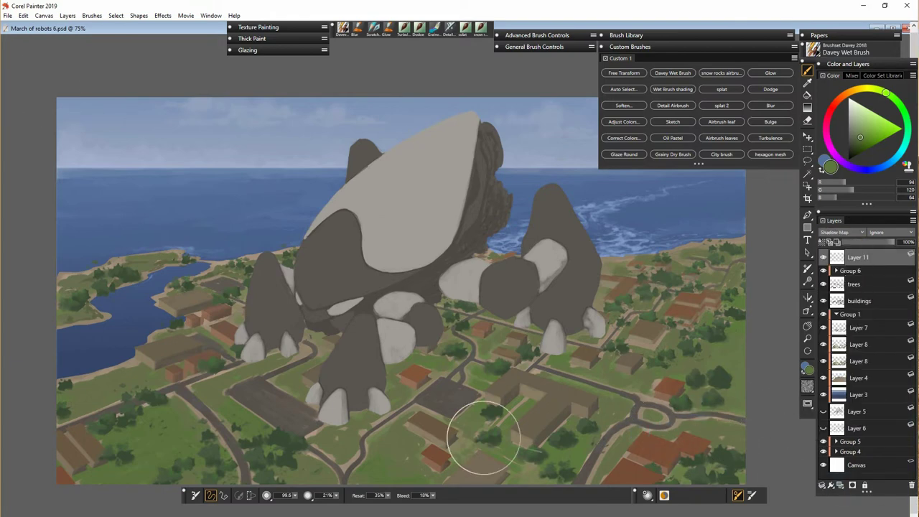
click(884, 166)
click(852, 108)
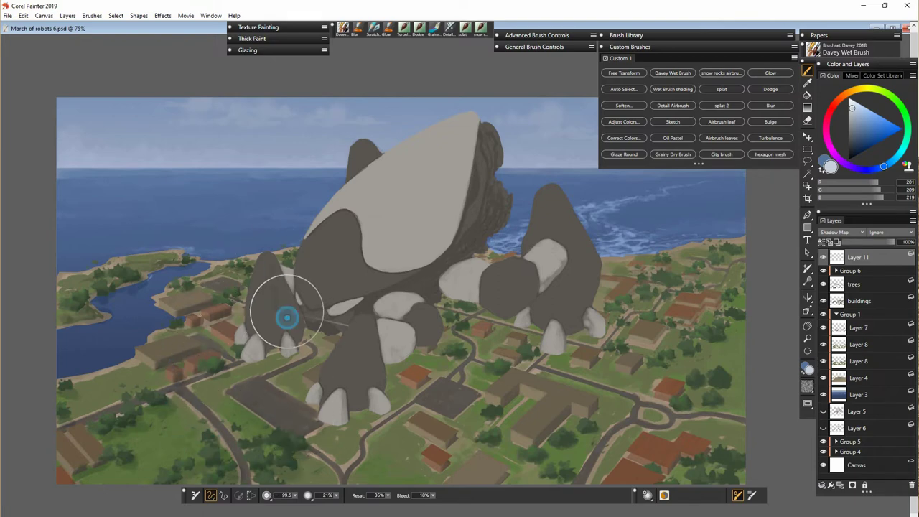
- Paint shadows over the giant's legs, underside and the nearby parking lot, and run a colour adjustment on the shadow layer
drag(286, 317, 269, 348)
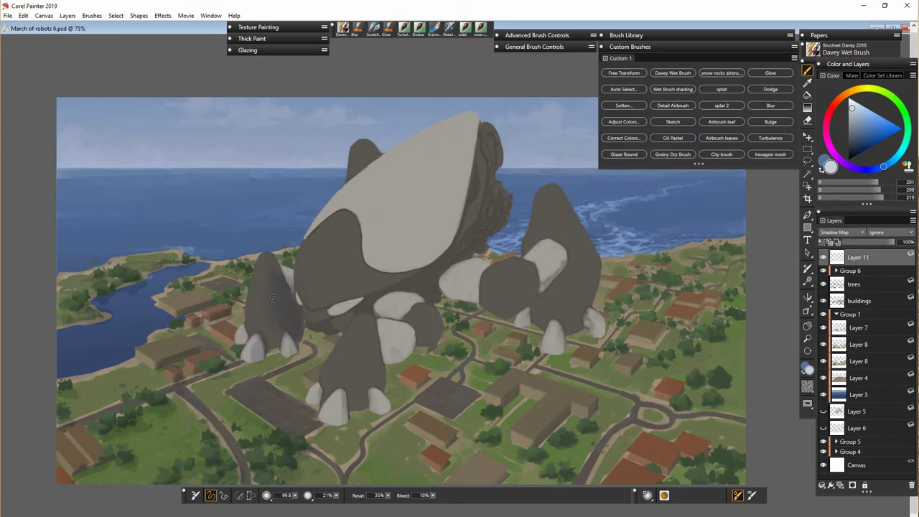
drag(379, 359, 408, 356)
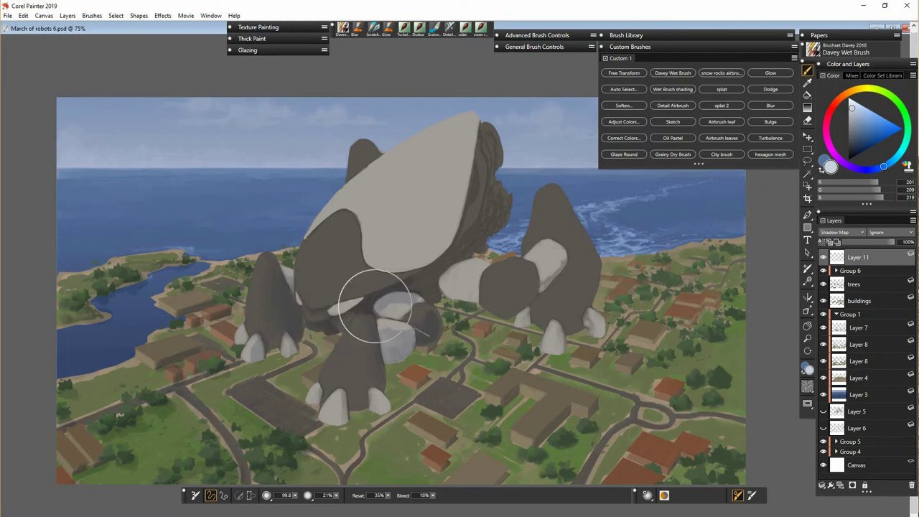
mouse_move(437, 269)
mouse_down()
mouse_move(478, 182)
mouse_move(500, 226)
mouse_move(438, 302)
mouse_move(448, 283)
mouse_move(475, 269)
mouse_up()
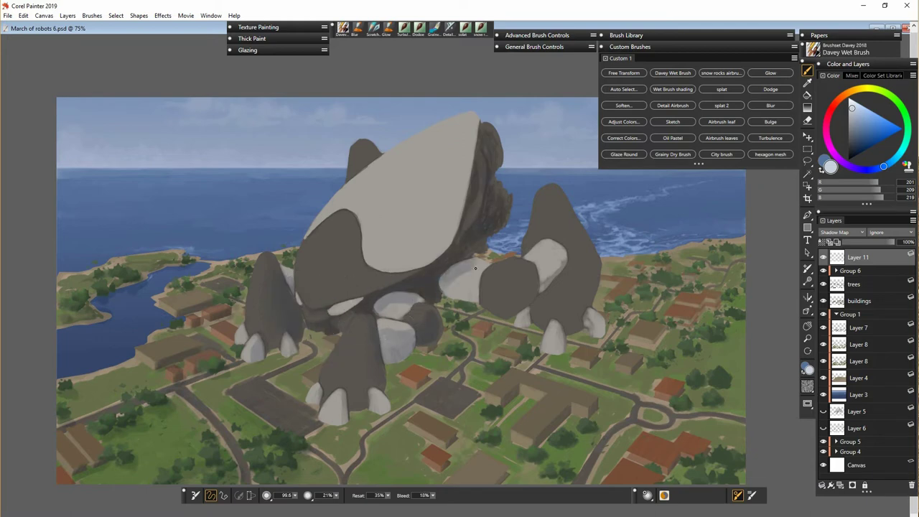
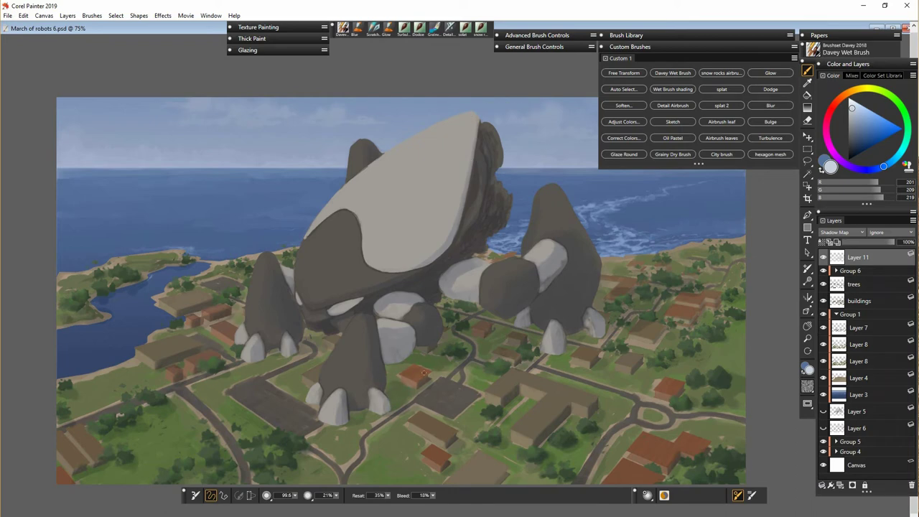
drag(433, 398, 450, 394)
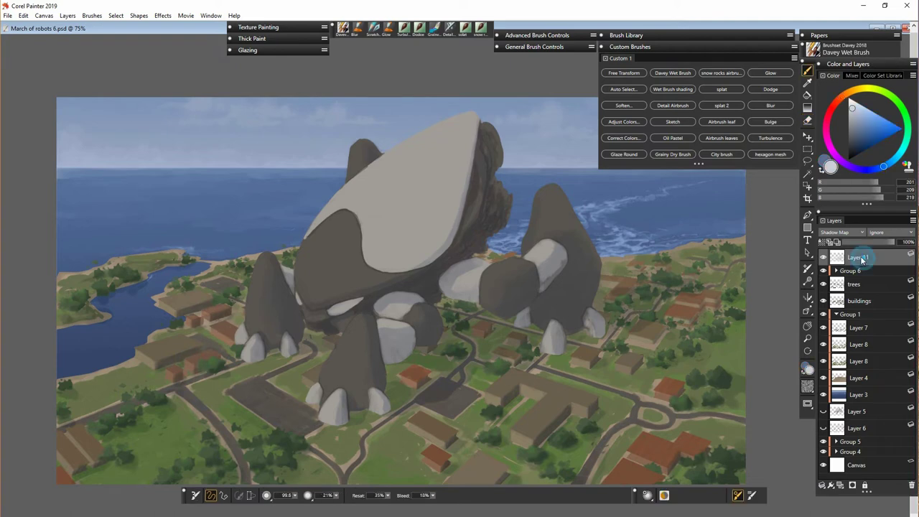
click(624, 122)
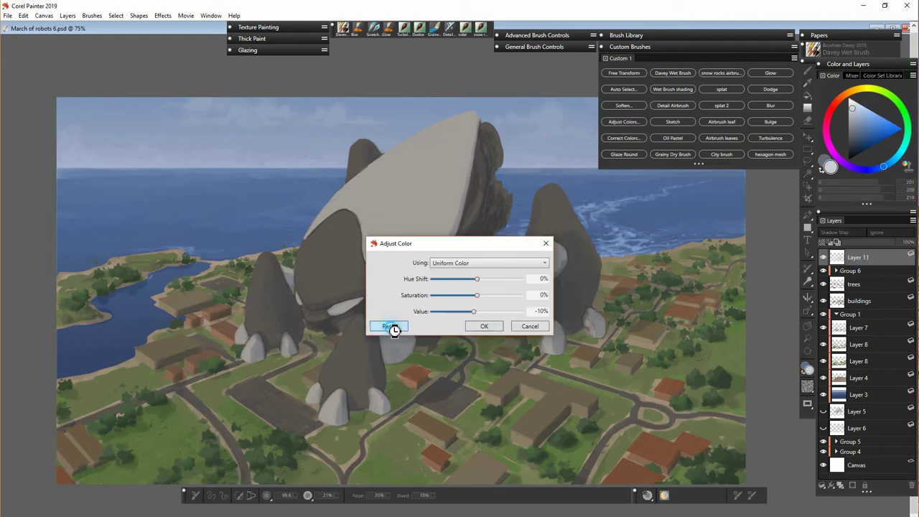
click(483, 326)
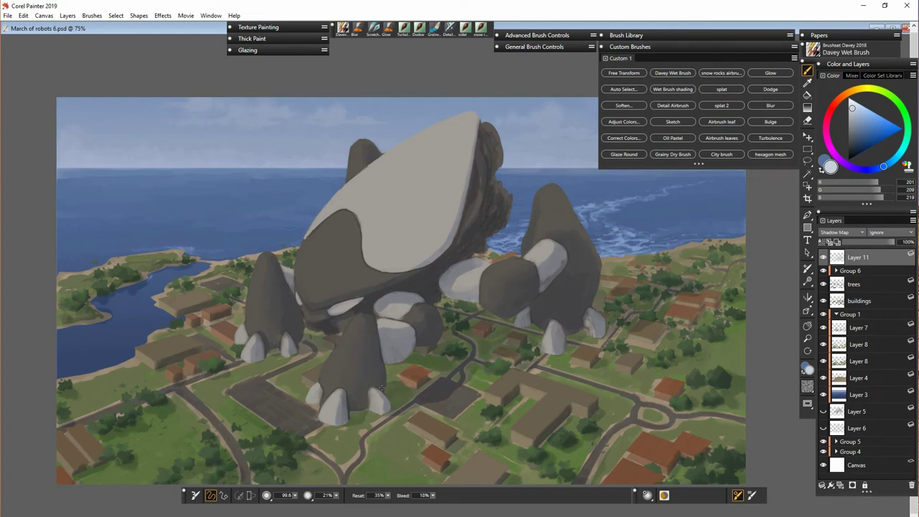
- Reduce the brush size to 5.8 and add a new layer directly above the buildings layer for detail work
key(ctrl+plus)
key(ctrl+plus)
mouse_move(639, 485)
mouse_down()
mouse_move(369, 367)
mouse_move(292, 373)
mouse_up()
double_click(630, 46)
click(294, 495)
drag(300, 508, 283, 508)
right_click(862, 300)
click(841, 485)
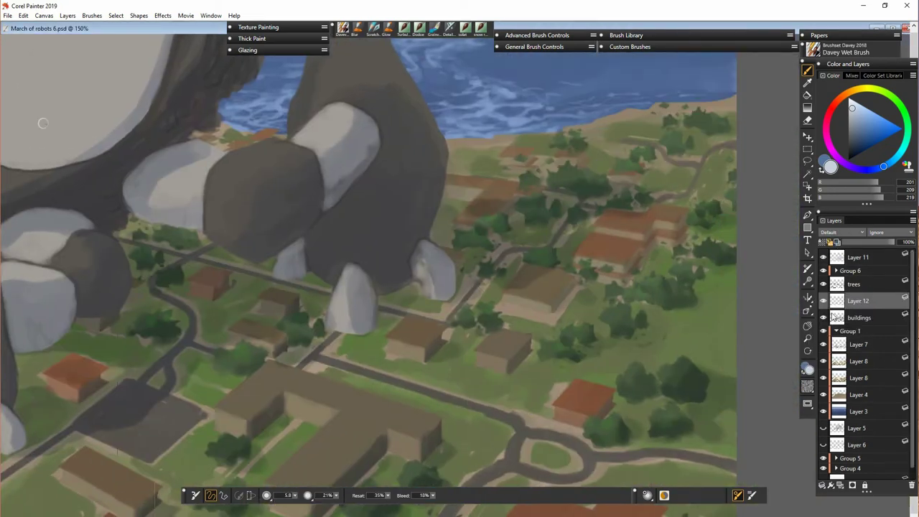
- Paint light beige (RGB 184, 165, 144) facade lines on the large red-roofed building with a 2.7 brush
alt+click(626, 234)
drag(859, 128, 856, 120)
click(294, 495)
drag(283, 509, 278, 509)
drag(597, 227, 639, 239)
mouse_move(594, 260)
mouse_down()
mouse_move(621, 265)
mouse_move(598, 278)
mouse_up()
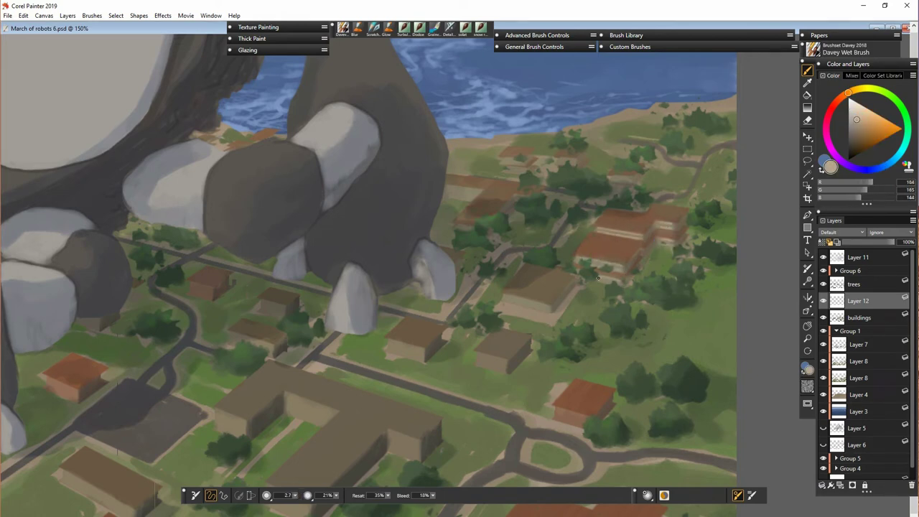
- Paint light beige window and floor lines on the brown-roofed houses and the large L-shaped building
drag(521, 300, 554, 314)
drag(461, 198, 475, 194)
drag(558, 299, 578, 278)
mouse_move(483, 366)
mouse_down()
mouse_move(486, 354)
mouse_move(511, 368)
mouse_move(524, 363)
mouse_up()
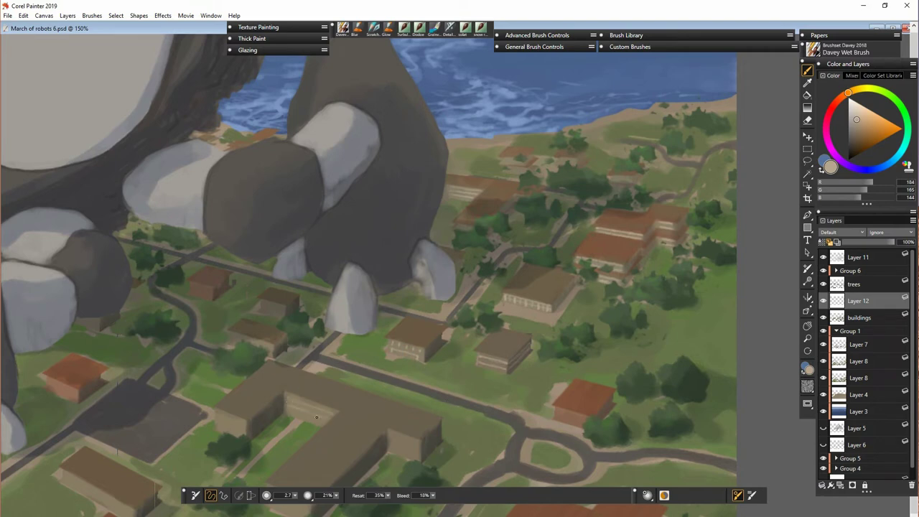
drag(390, 433, 417, 453)
drag(340, 498, 365, 399)
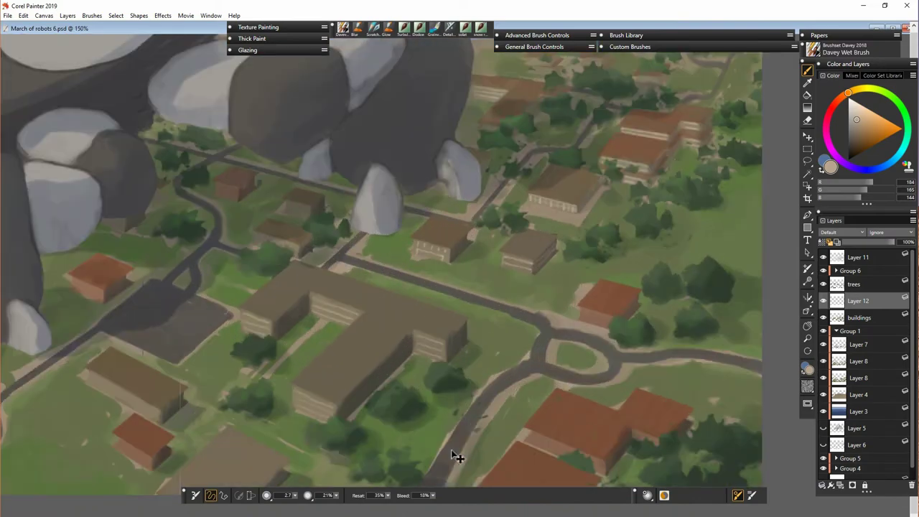
- Soften the painted facade details on the new detail layer, and view the whole painting
click(656, 46)
click(624, 106)
drag(460, 243, 614, 280)
click(590, 330)
click(632, 360)
key(ctrl+minus)
key(ctrl+minus)
key(ctrl+minus)
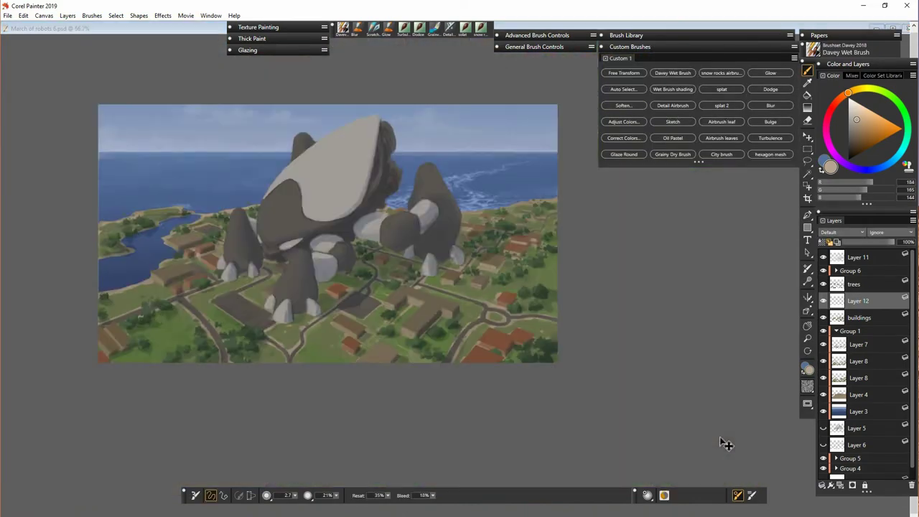
- Reduce the opacity of the facade detail layer slightly and merge it with the buildings layer
key(ctrl+equal)
key(ctrl+equal)
key(ctrl+equal)
drag(464, 345, 607, 349)
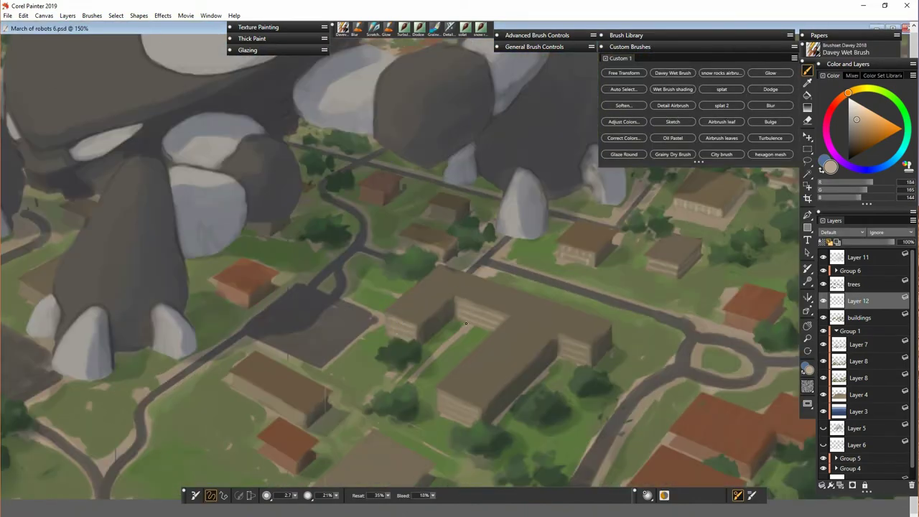
alt+click(452, 414)
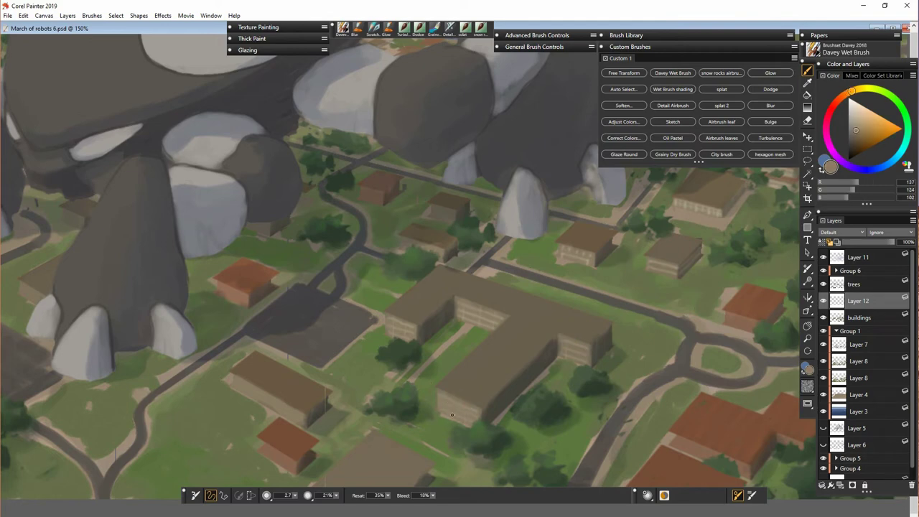
drag(889, 243, 875, 247)
shift+click(861, 317)
key(ctrl+e)
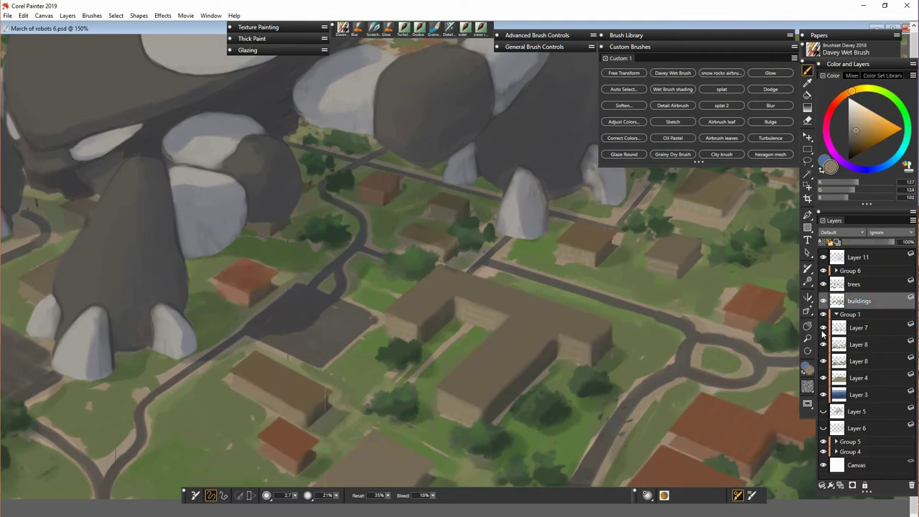
click(823, 329)
click(823, 329)
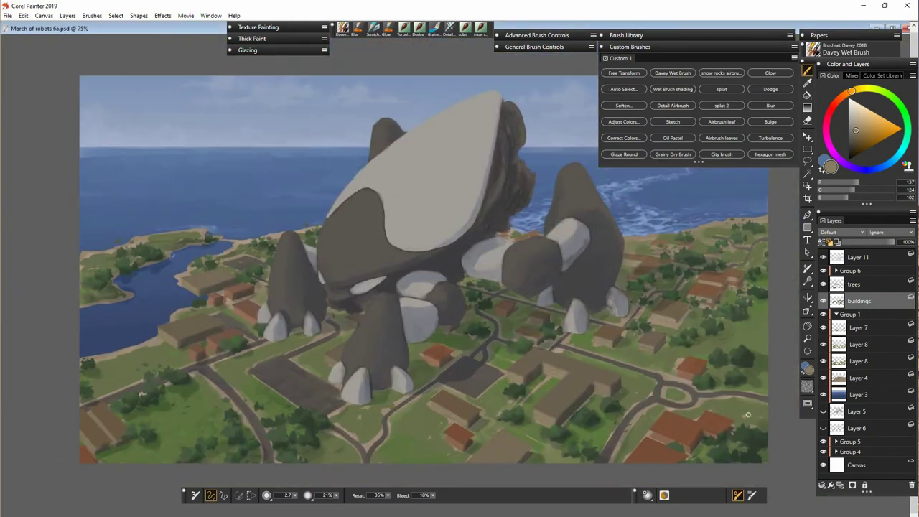
- Duplicate the buildings layer and apply a hue shift of -50% to the copy, turning its roofs blue
click(623, 122)
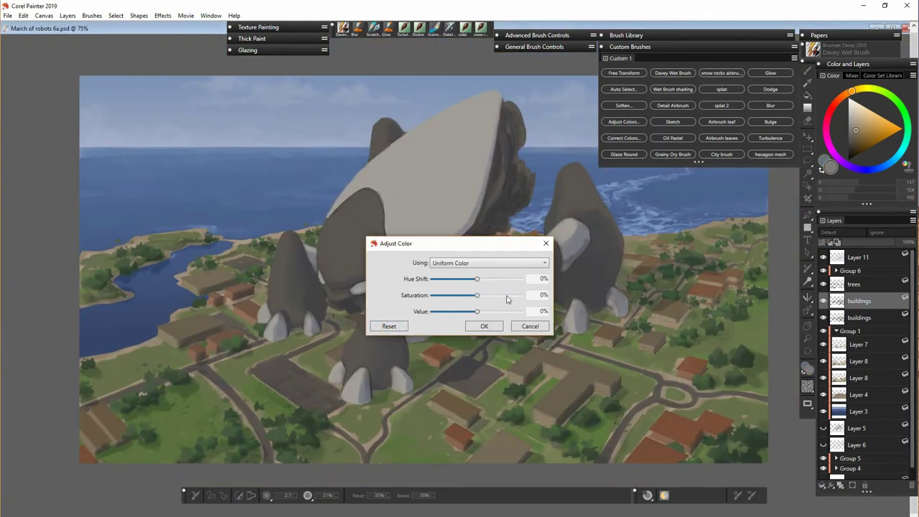
drag(476, 279, 436, 279)
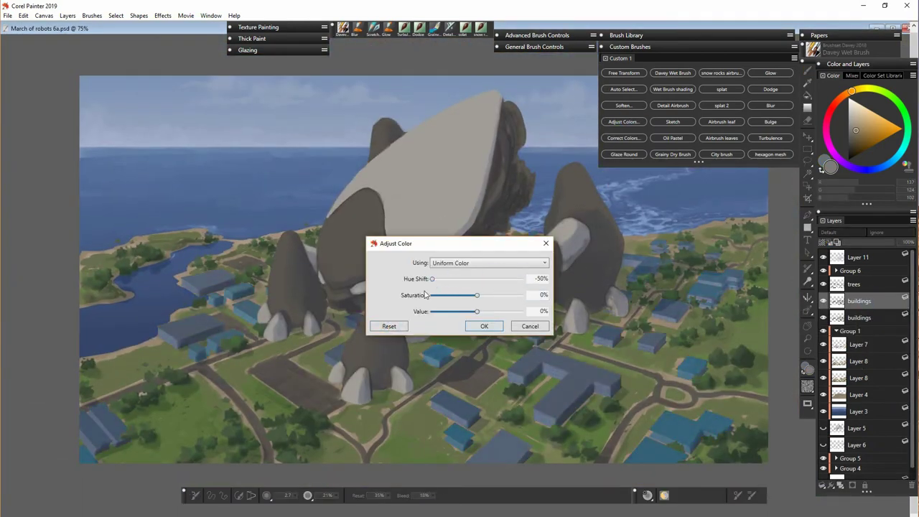
click(484, 326)
click(824, 303)
- Erase the blue copy over many of the houses with an eraser of about size 23, leaving only some roofs tinted
key(n)
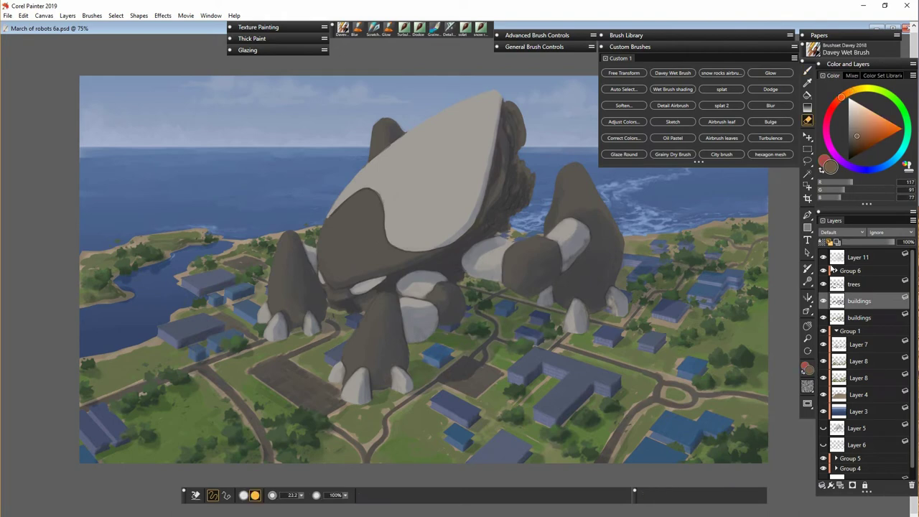
drag(653, 425, 686, 437)
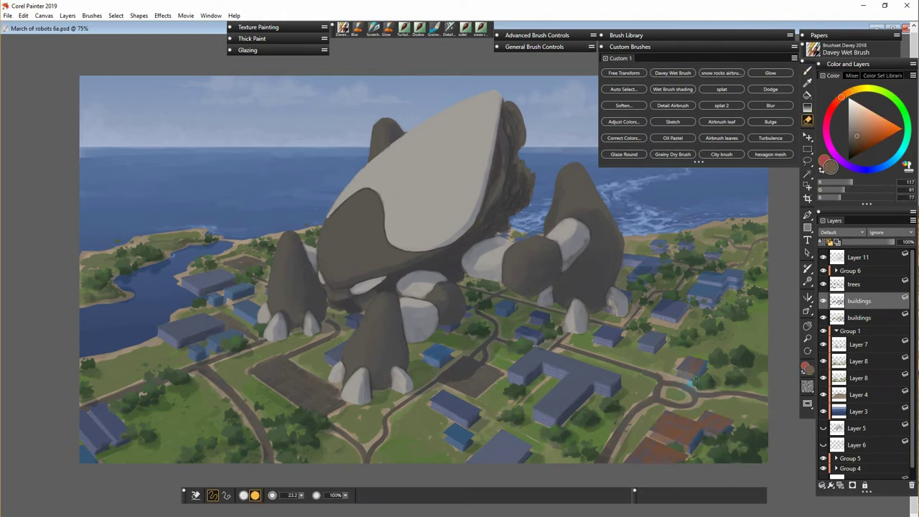
drag(696, 379, 702, 359)
drag(638, 340, 663, 335)
click(244, 495)
mouse_move(429, 401)
mouse_down()
mouse_move(469, 411)
mouse_move(434, 400)
mouse_up()
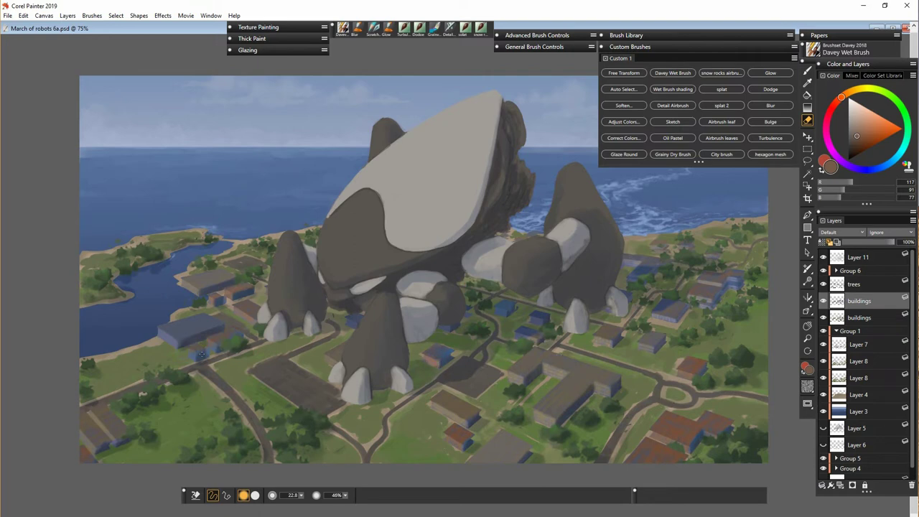
- Set the blue buildings copy to 41% opacity and merge it with the original buildings layer
key(b)
click(871, 245)
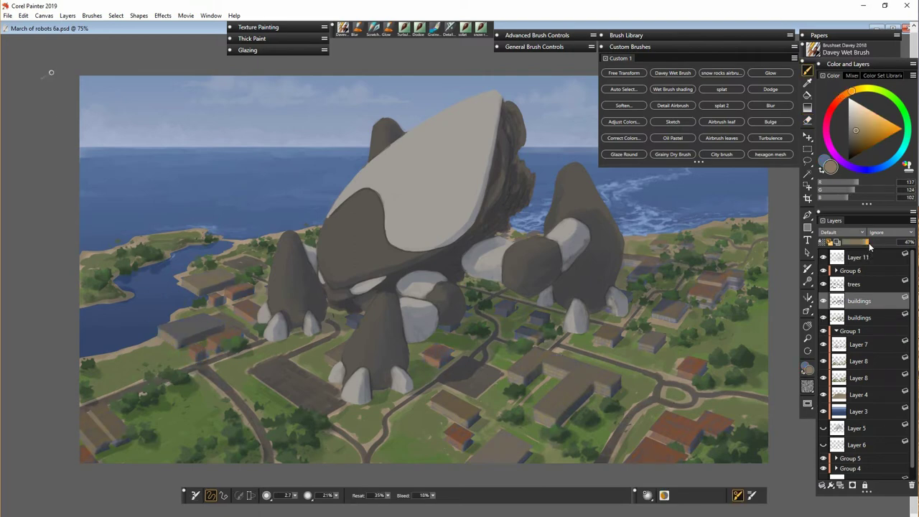
click(824, 301)
key(n)
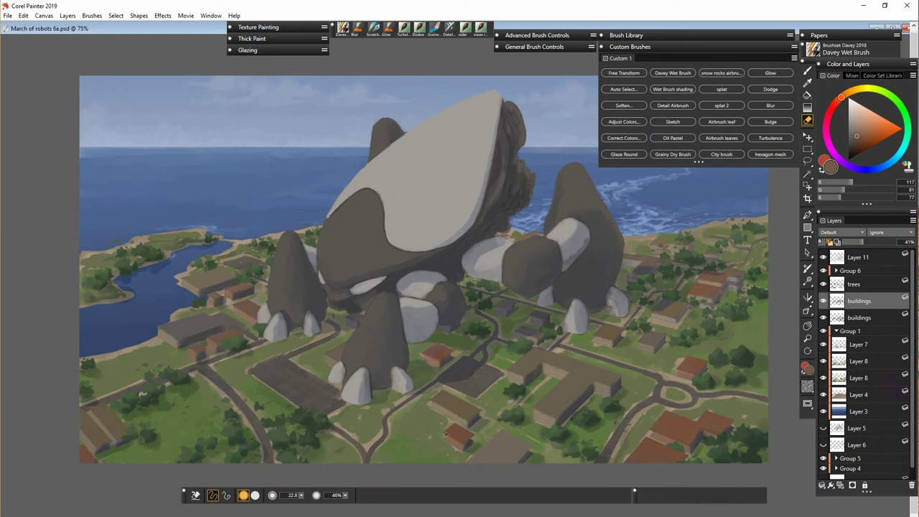
key(b)
key(ctrl+e)
- Merge Layer 4 with Layer 3 in Group 1 and choose the Blur brush
click(871, 396)
click(857, 382)
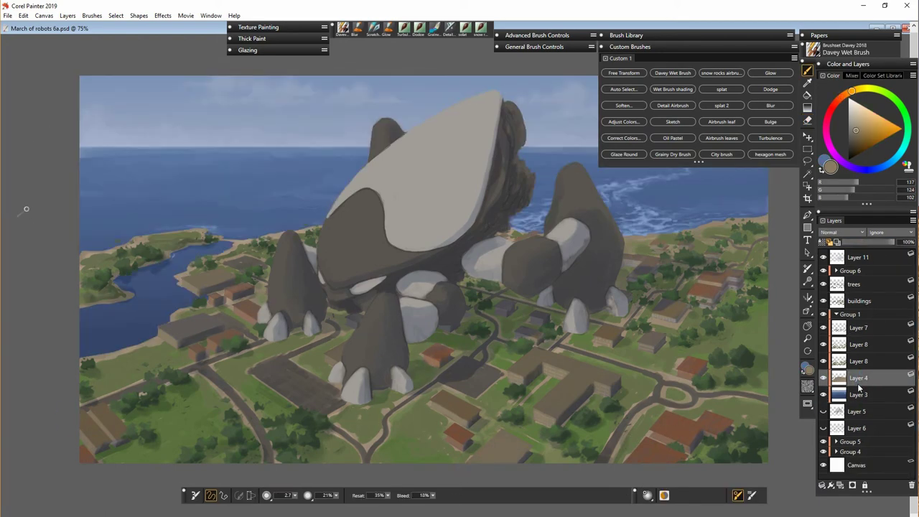
shift+click(859, 391)
key(ctrl+e)
click(832, 380)
click(358, 31)
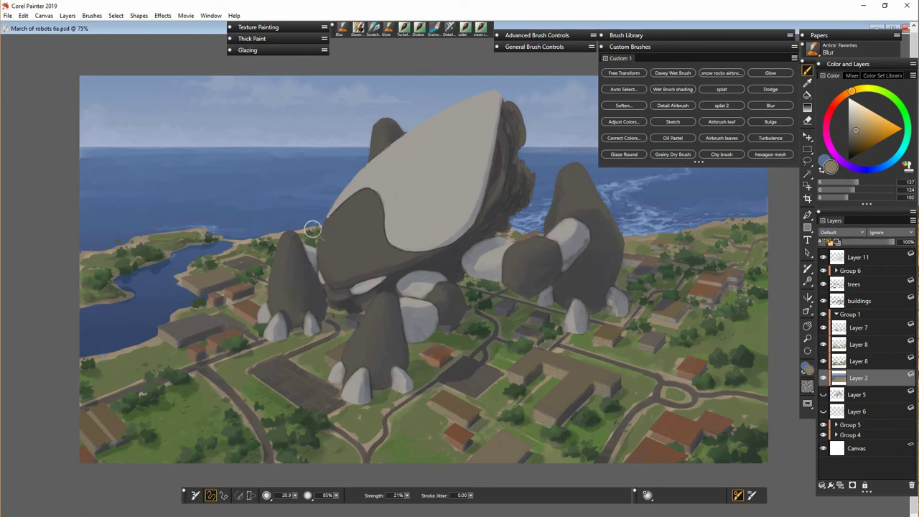
- Merge both Layer 8 layers into the combined Layer 3 below them
click(862, 365)
shift+click(859, 379)
key(ctrl+e)
click(858, 345)
shift+click(859, 362)
key(ctrl+e)
- Set Layer 7 to 95% opacity, merge it with Layer 3 and collapse Group 1 into a single layer
click(865, 328)
drag(894, 243, 891, 250)
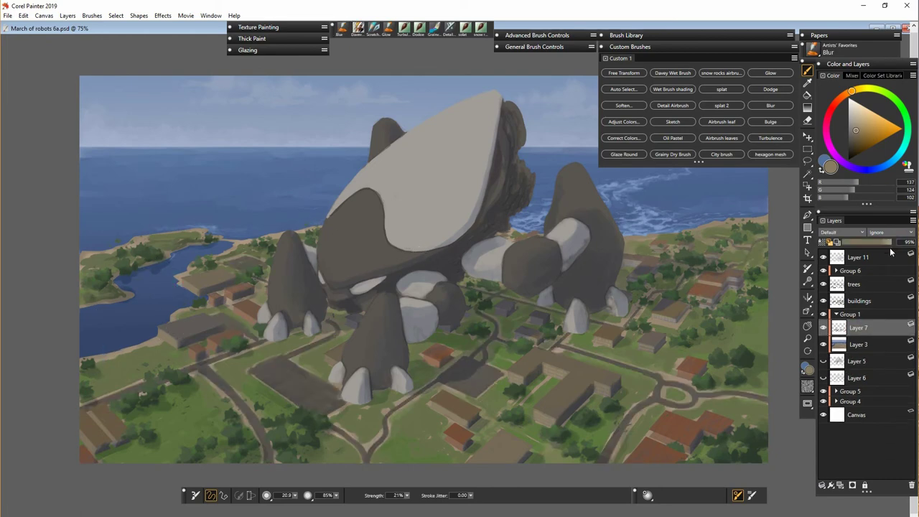
shift+click(856, 344)
key(ctrl+e)
click(851, 314)
click(822, 486)
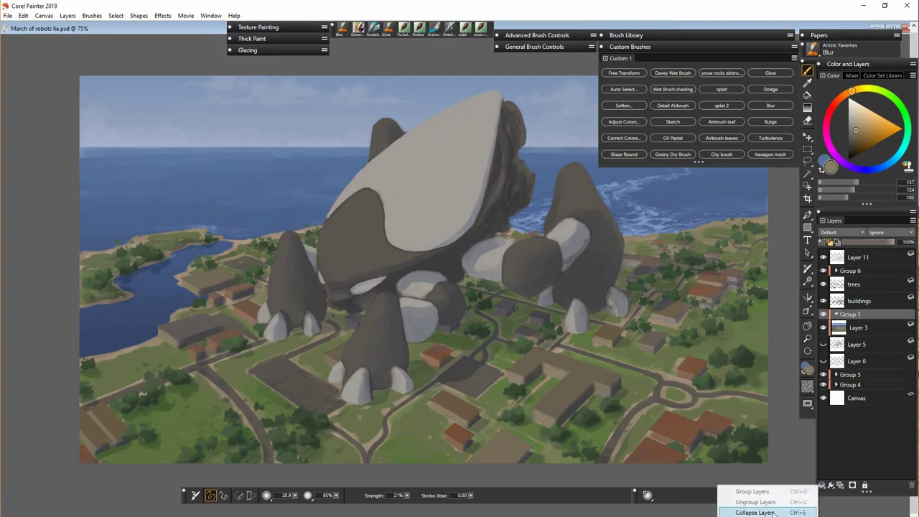
click(760, 510)
- Add a new layer directly above Group 1 for the parking lot beside the robot's foot and choose the Davey Wet Brush
key(ctrl+equal)
key(ctrl+equal)
drag(500, 431, 628, 361)
key(ctrl+equal)
key(ctrl+equal)
key(ctrl+equal)
drag(556, 357, 619, 249)
click(840, 486)
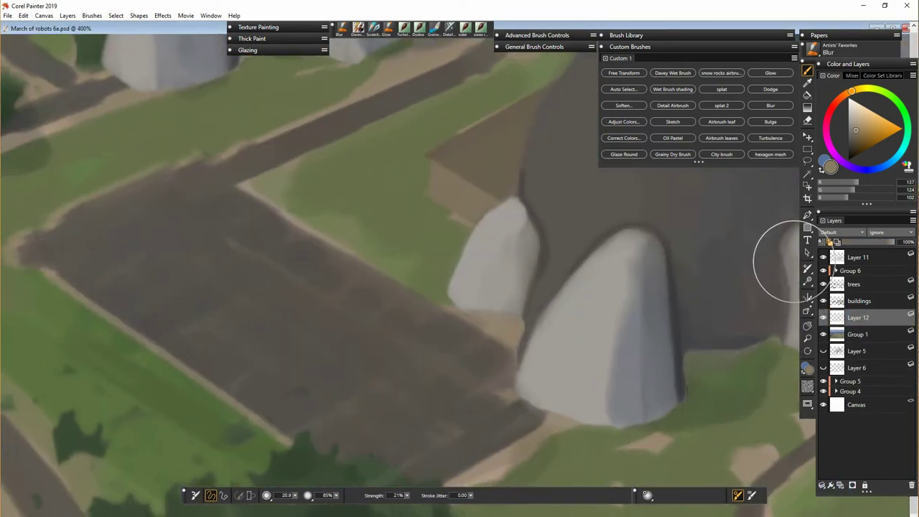
drag(295, 496, 271, 504)
click(295, 495)
click(245, 230)
click(673, 73)
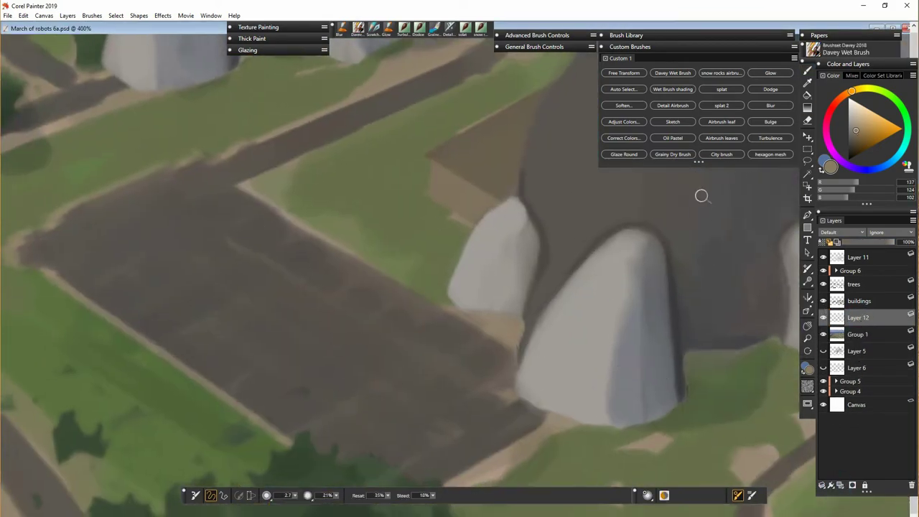
- Paint small light grey, red and yellow (RGB 189, 157, 91) cars at the upper end of the parking lot
alt+click(585, 305)
drag(233, 222, 241, 220)
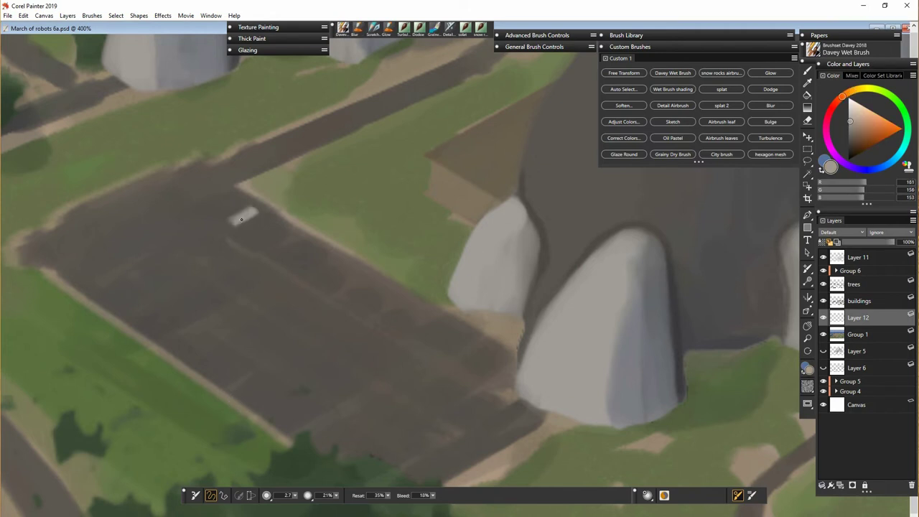
click(837, 102)
click(863, 129)
click(853, 90)
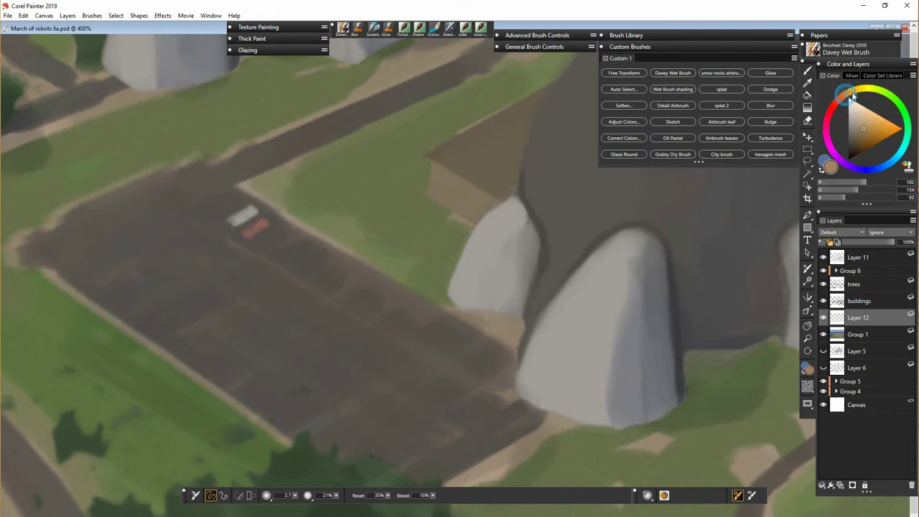
click(868, 125)
drag(193, 242, 166, 255)
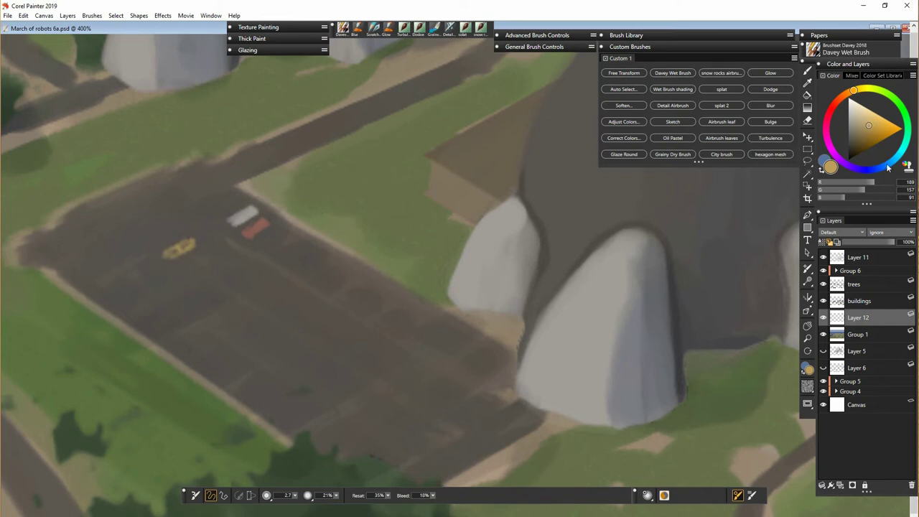
- Paint a blue car and more grey cars to start the three parking rows, adding dark windows to the cars
click(884, 167)
mouse_move(103, 289)
mouse_down()
mouse_move(161, 296)
mouse_move(261, 264)
mouse_move(239, 219)
mouse_move(257, 211)
mouse_move(272, 221)
mouse_move(255, 235)
mouse_move(264, 211)
mouse_move(118, 303)
mouse_move(133, 295)
mouse_up()
alt+click(263, 265)
click(239, 220)
alt+click(255, 235)
alt+click(252, 214)
click(877, 89)
mouse_move(207, 260)
mouse_down()
mouse_move(185, 267)
mouse_move(203, 259)
mouse_move(238, 290)
mouse_up()
- Duplicate the cars layer, offset the copy down along the parking rows, and merge it with the original cars
right_click(866, 318)
click(811, 339)
key(f)
key(ctrl+z)
click(855, 318)
click(244, 206)
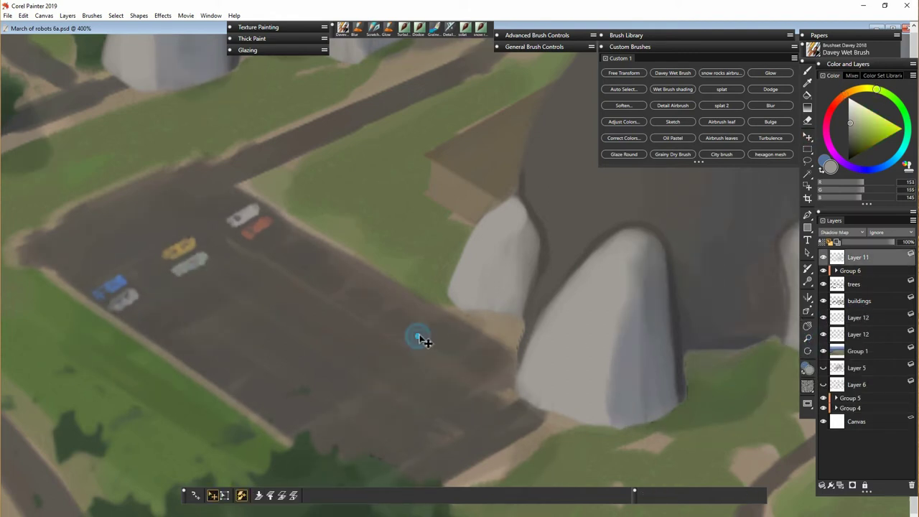
click(852, 320)
key(Down)
key(Down)
key(Down)
key(Down)
key(Down)
key(Down)
key(Down)
key(Down)
key(Right)
key(Right)
key(Right)
key(Right)
key(Right)
key(Right)
key(Right)
key(Right)
key(Right)
key(Right)
key(Right)
key(Right)
key(Right)
key(Down)
key(Down)
key(Down)
key(Right)
key(Right)
key(Right)
key(Right)
key(Right)
key(Down)
shift+click(864, 335)
key(ctrl+e)
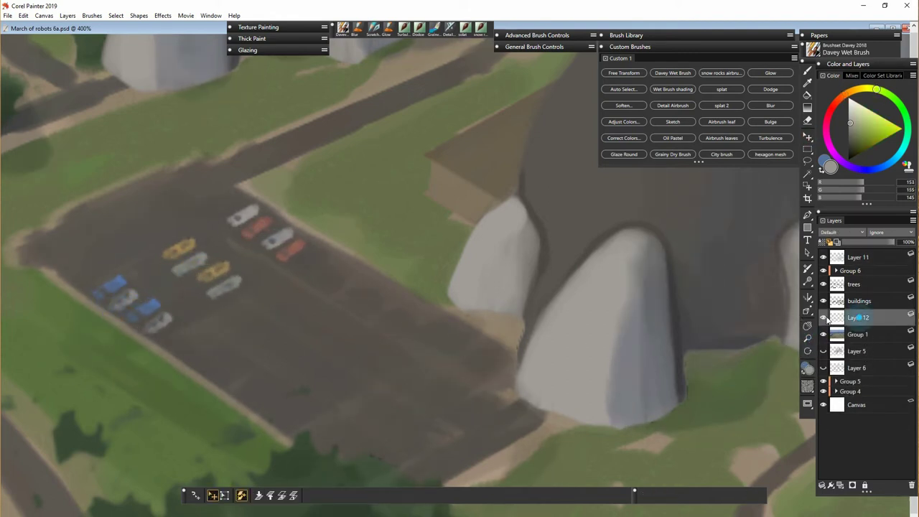
- Duplicate the merged cars layer and offset the copy further along the rows to double the parked cars
right_click(854, 321)
click(811, 339)
key(Down)
key(Down)
key(Down)
key(Down)
key(Down)
key(Down)
key(Down)
key(Down)
key(Down)
key(Down)
key(Down)
key(Down)
key(Down)
key(Down)
key(Down)
key(Down)
key(Down)
key(Down)
key(Down)
key(Down)
key(Right)
key(Right)
key(Right)
key(Right)
key(Right)
key(Right)
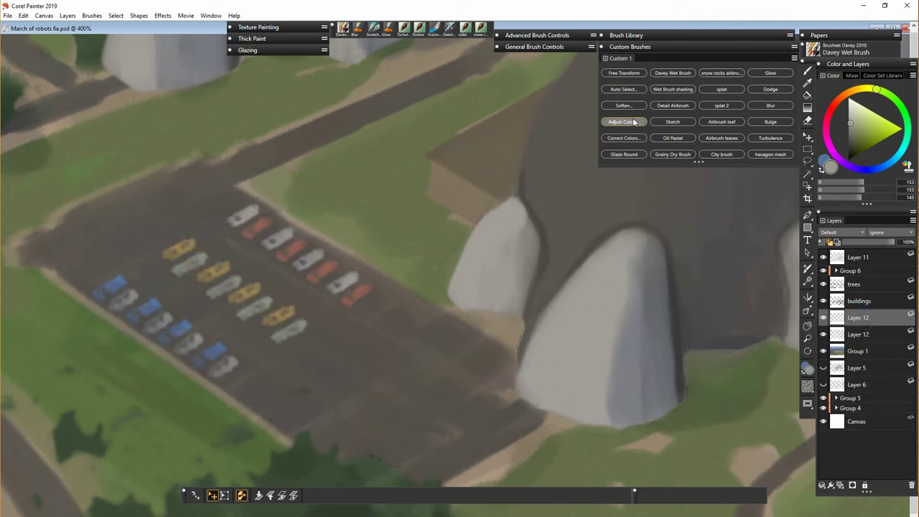
- Shift the copied cars' hue by 50%, and add a further copy along the rows with a 46% hue shift
click(623, 121)
drag(476, 279, 527, 279)
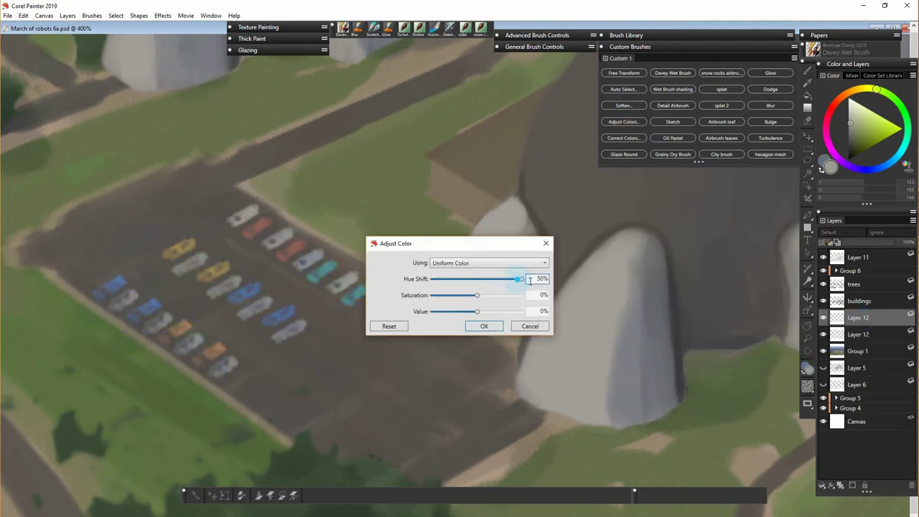
click(484, 326)
click(623, 121)
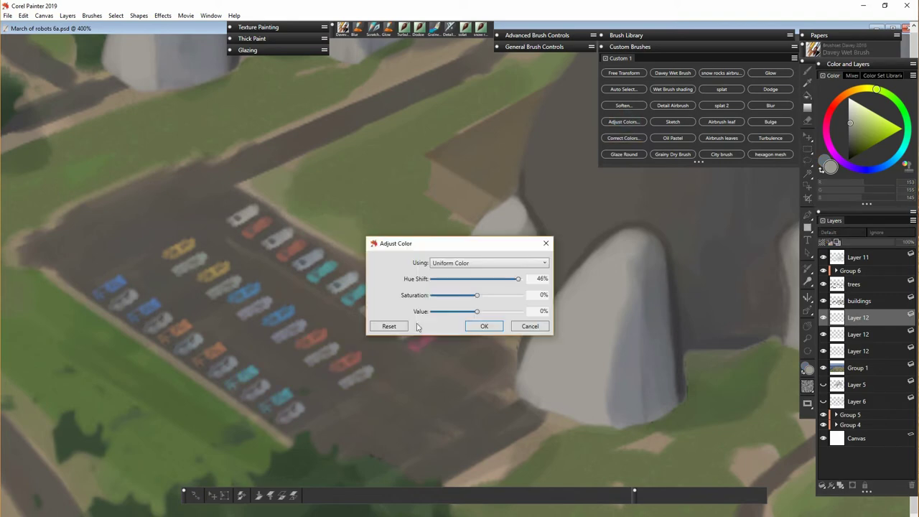
click(485, 327)
- Extend the rows to the lot's far end with another copy of the cars, shifting its hue to yellow, green and purple
key(Down)
key(Right)
key(Right)
key(Right)
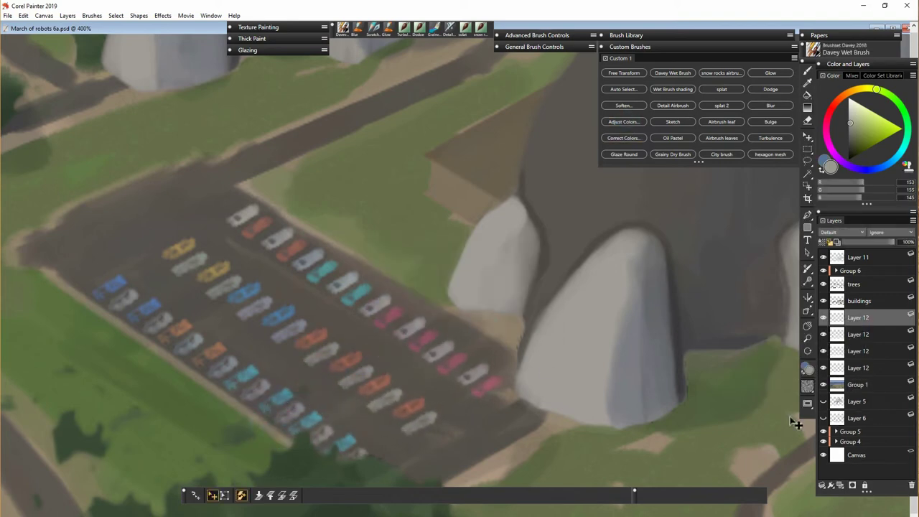
click(623, 121)
drag(506, 285, 491, 280)
click(484, 326)
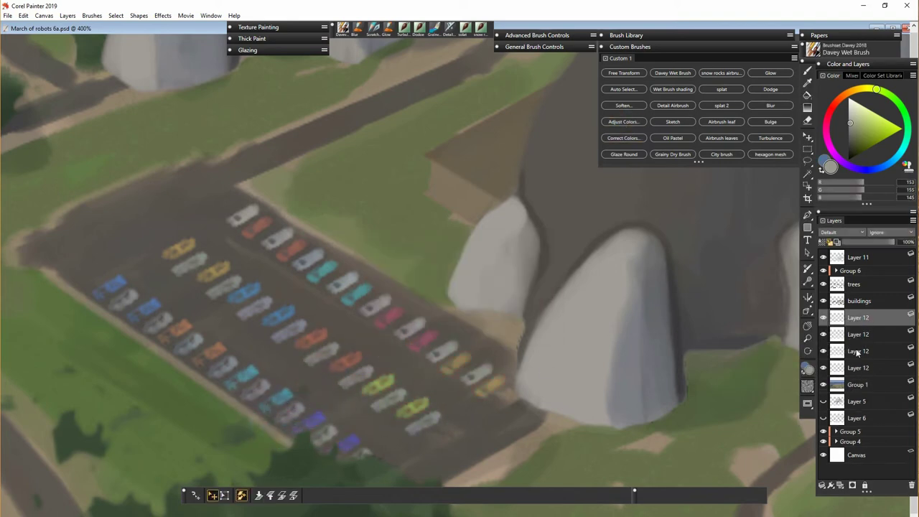
- Merge all the car layers into one layer and compare the parking lot with and without it
shift+click(858, 368)
key(ctrl+e)
click(824, 318)
click(823, 318)
- Erase an orange car from the middle row and a teal car from the row beside the grass with a 5.2 eraser
click(858, 318)
key(n)
drag(357, 355, 337, 368)
drag(289, 391, 264, 408)
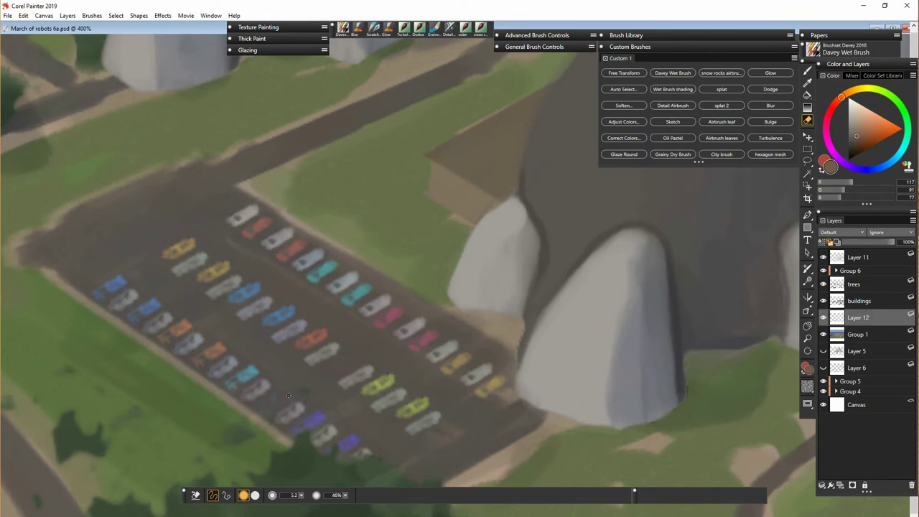
- Erase five more cars, one each of teal, orange, yellow, pink and green, to leave gaps in the parking rows
drag(312, 277, 334, 264)
drag(195, 322, 183, 343)
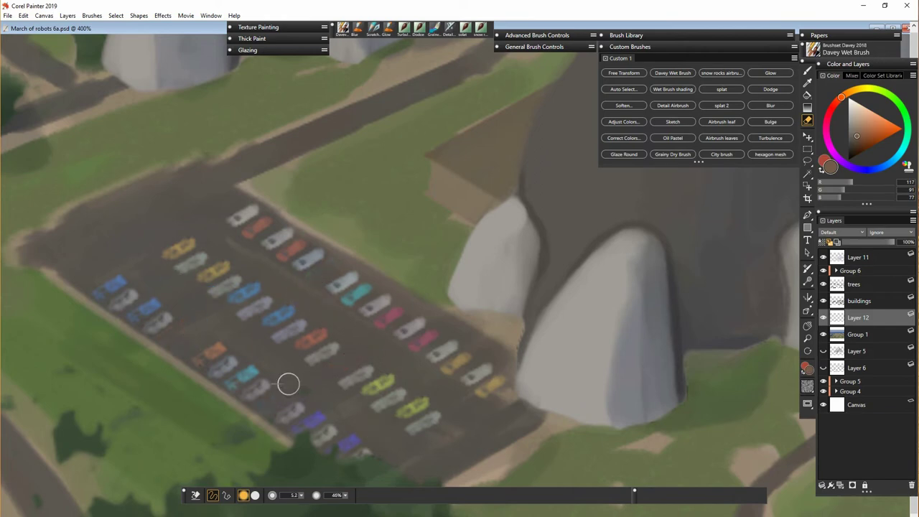
click(213, 273)
click(427, 339)
drag(429, 400, 401, 416)
- Preserve the car layer's transparency and recolour single cars with the Davey Wet Brush, painting the pale car near the lot's far end blue-grey
alt+click(387, 395)
key(f)
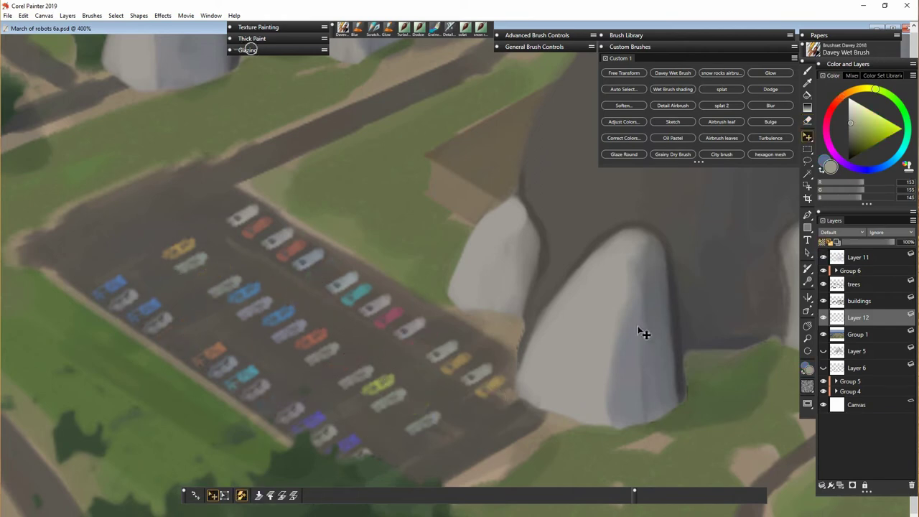
click(822, 242)
key(b)
alt+click(349, 441)
drag(907, 129, 906, 138)
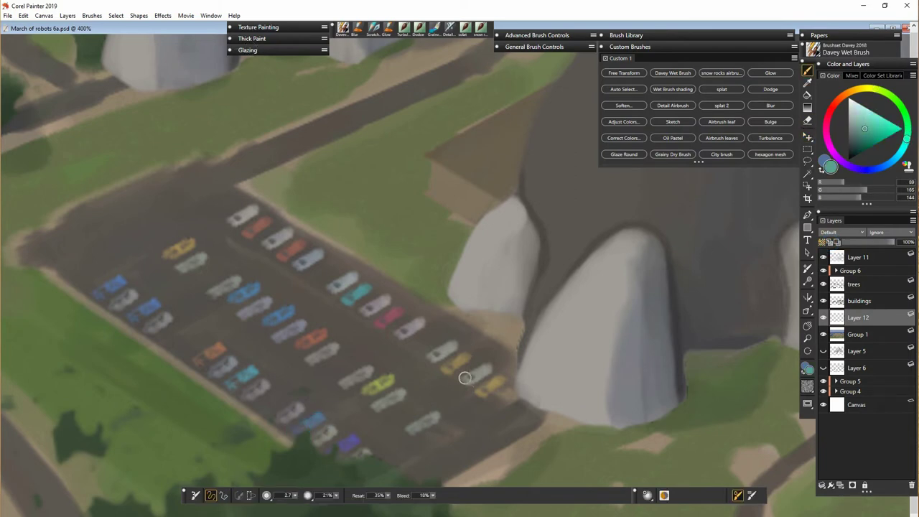
alt+click(629, 362)
drag(466, 379, 489, 369)
- Duplicate the car layer and move the copy onto the second parking lot, right of the robot's front leg
key(ctrl+minus)
key(ctrl+minus)
key(ctrl+minus)
key(ctrl+minus)
key(ctrl+minus)
key(ctrl+minus)
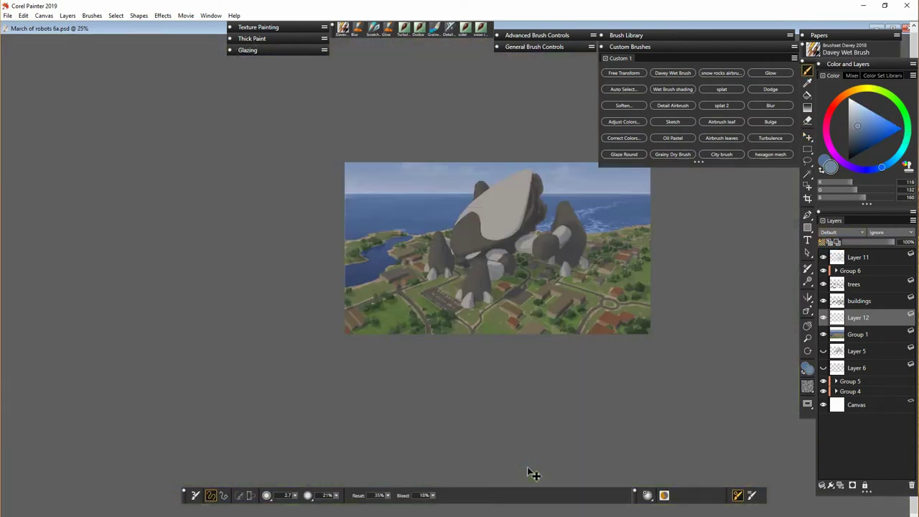
key(ctrl+equal)
key(ctrl+equal)
key(ctrl+equal)
key(ctrl+minus)
drag(558, 307, 415, 381)
right_click(866, 320)
click(807, 340)
click(808, 137)
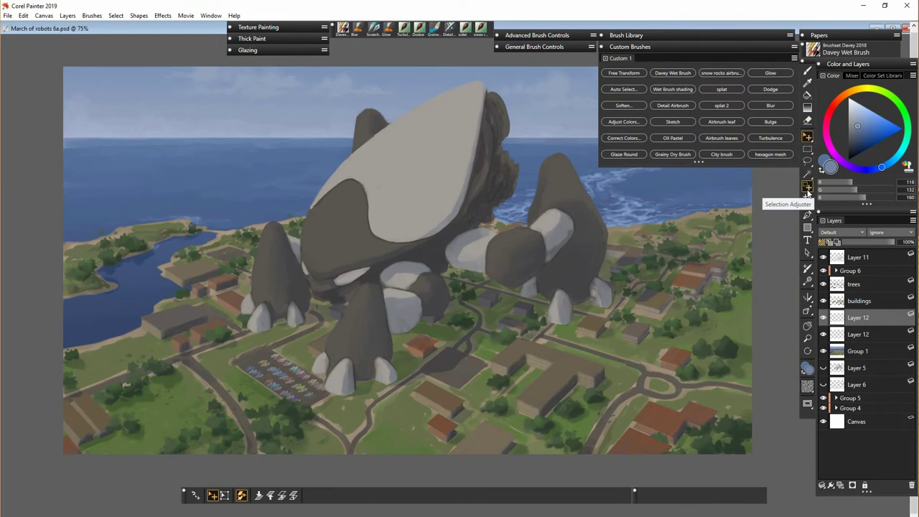
click(413, 394)
click(858, 317)
- Rotate and distort the copied cars to match the second lot's perspective, and compare the picture with and without them
key(ctrl+minus)
key(ctrl+minus)
key(ctrl+minus)
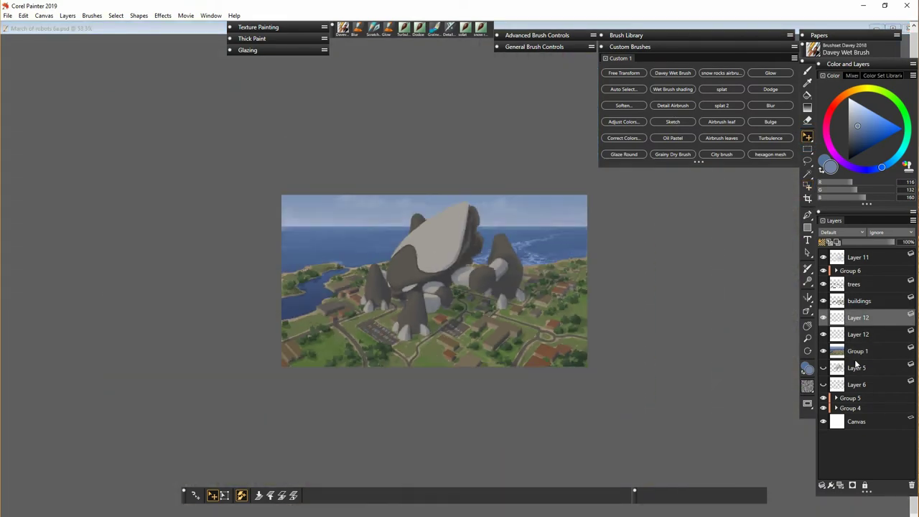
key(ctrl+equal)
key(ctrl+equal)
click(225, 495)
drag(487, 384, 492, 381)
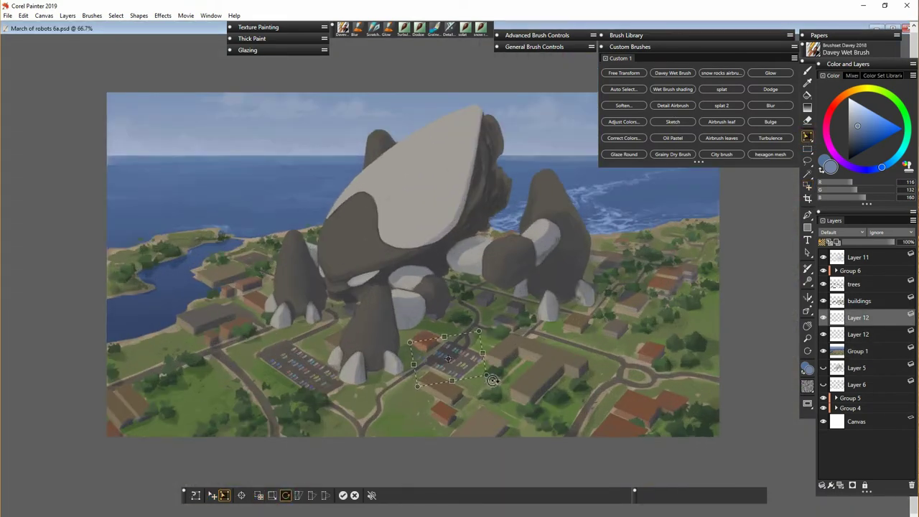
click(325, 495)
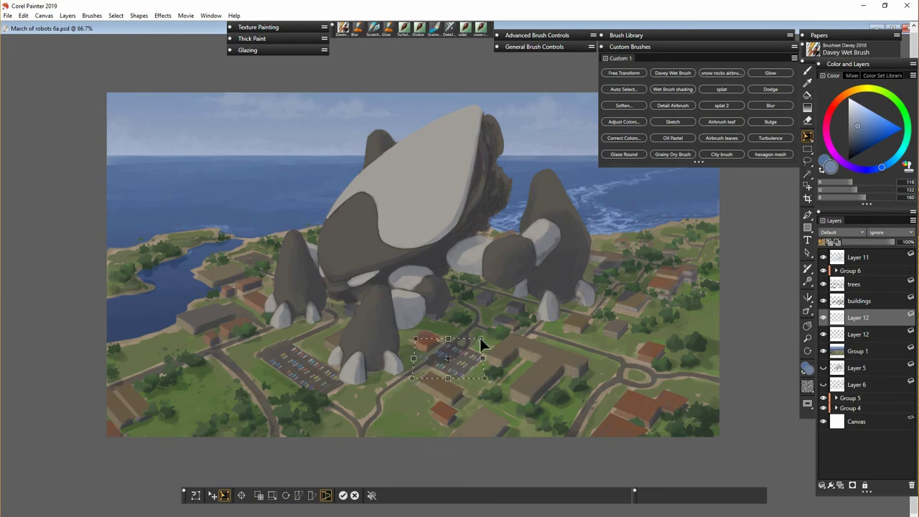
key(Return)
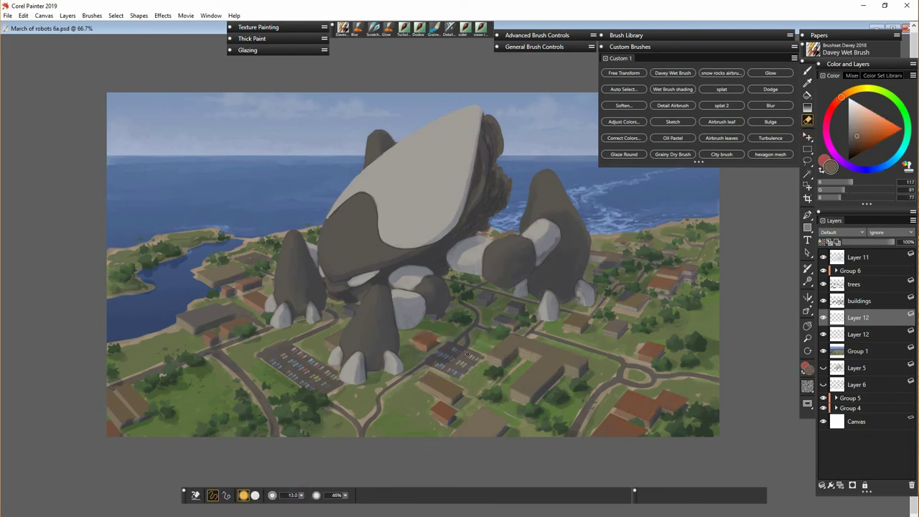
click(823, 318)
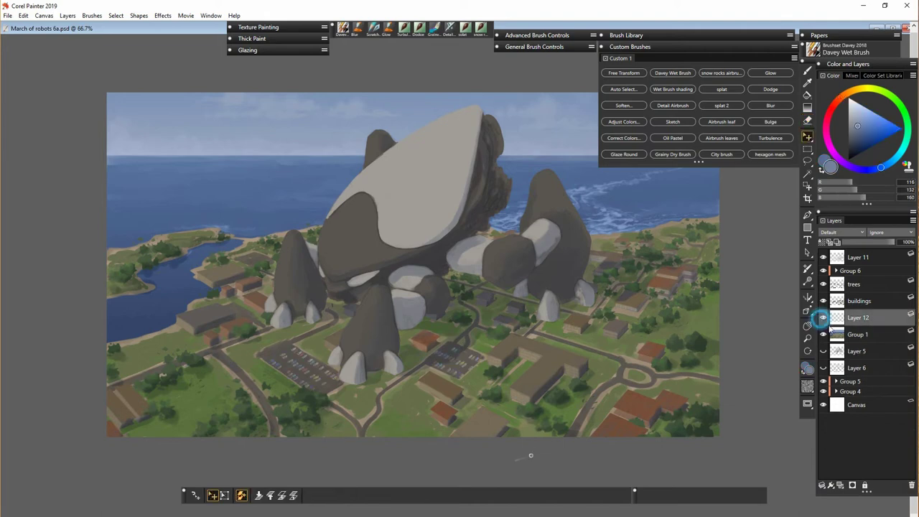
- Lasso a single car in the second parking lot and paste several copies of it as separate layers for the roads
click(807, 161)
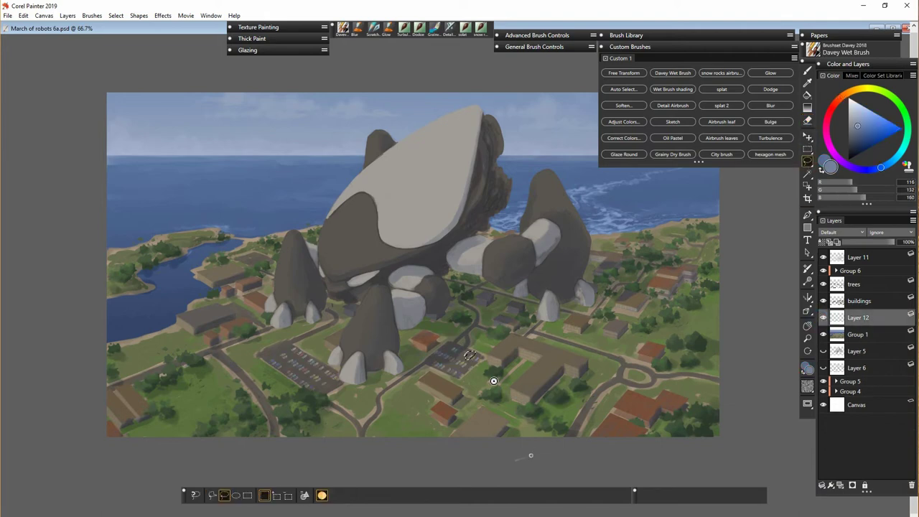
right_click(471, 355)
click(440, 431)
key(ctrl+c)
key(ctrl+v)
drag(858, 333, 858, 315)
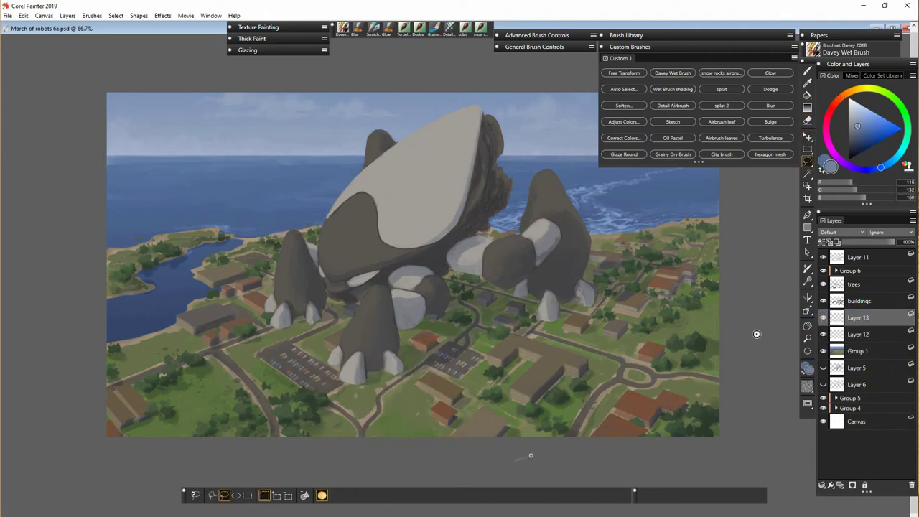
key(ctrl+c)
key(ctrl+v)
key(ctrl+minus)
key(ctrl+minus)
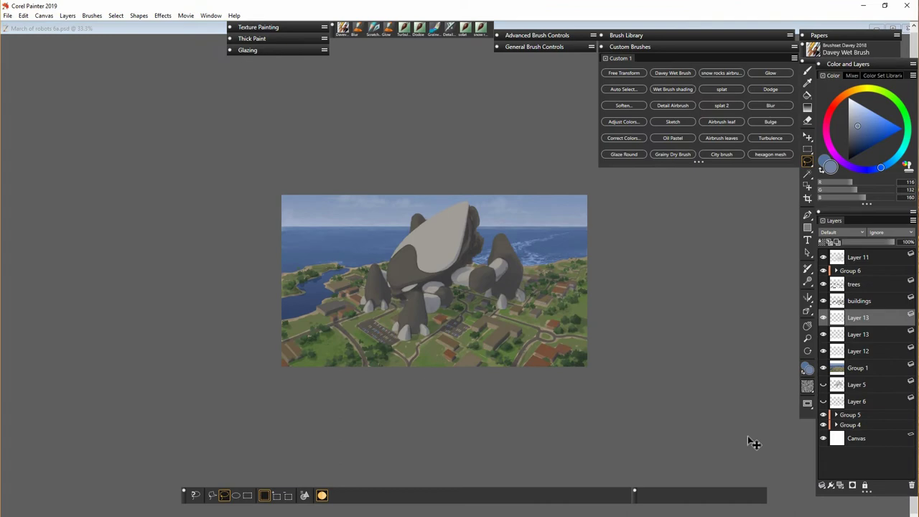
key(ctrl+v)
- Fit the pasted car to the road and duplicate its layer twice to spread more cars along the streets
key(ctrl+plus)
key(ctrl+plus)
key(ctrl+plus)
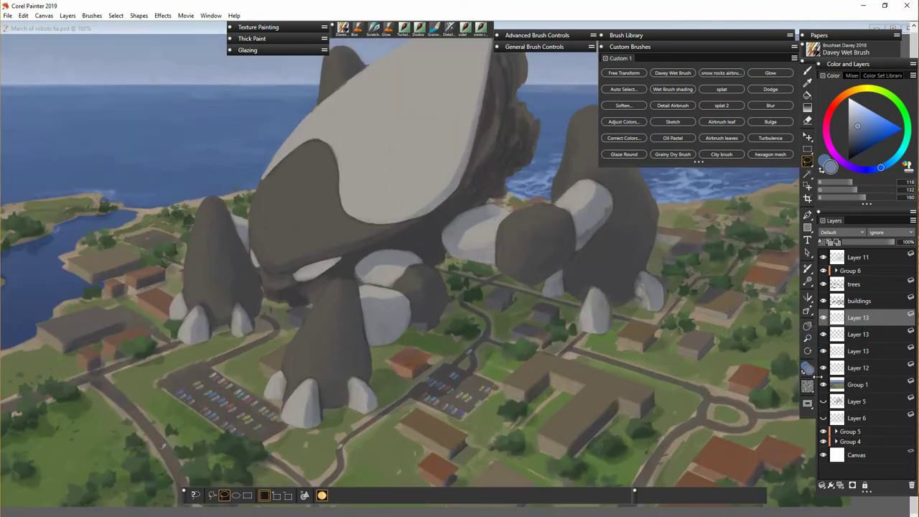
drag(440, 401, 550, 338)
key(ctrl+alt+t)
click(287, 496)
right_click(858, 317)
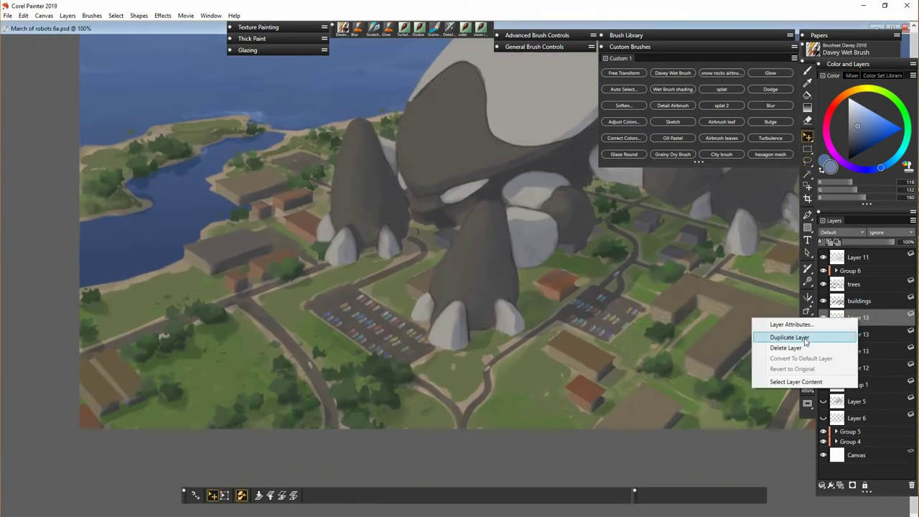
click(789, 336)
right_click(860, 323)
click(811, 342)
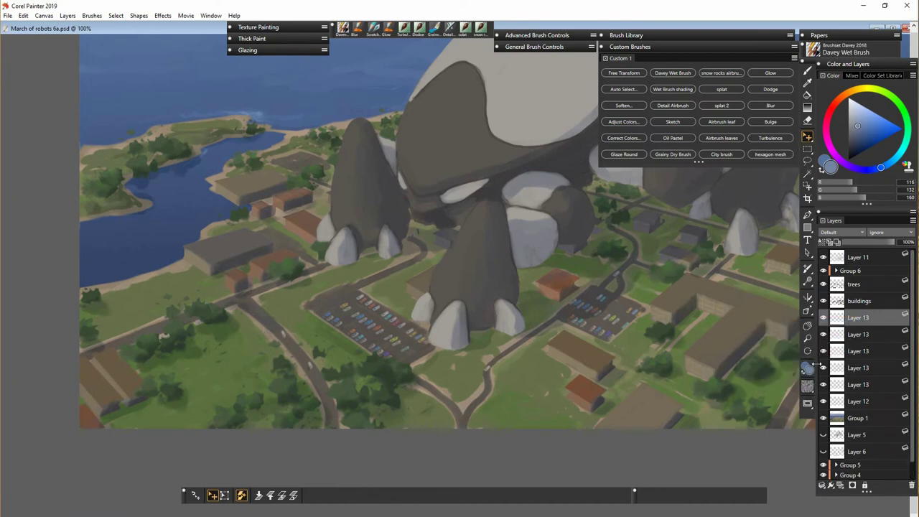
- Add further car copies and rotate one to follow the road left of the first parking lot
key(ctrl+v)
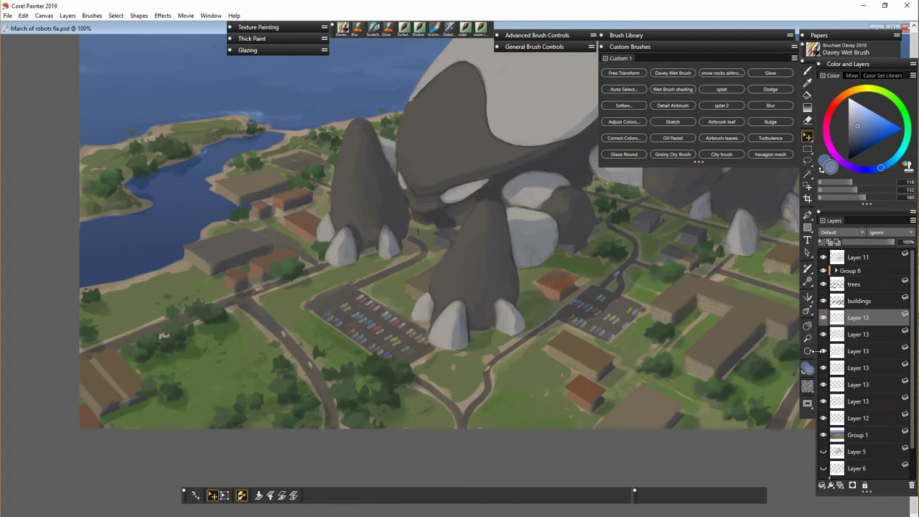
right_click(816, 350)
click(815, 341)
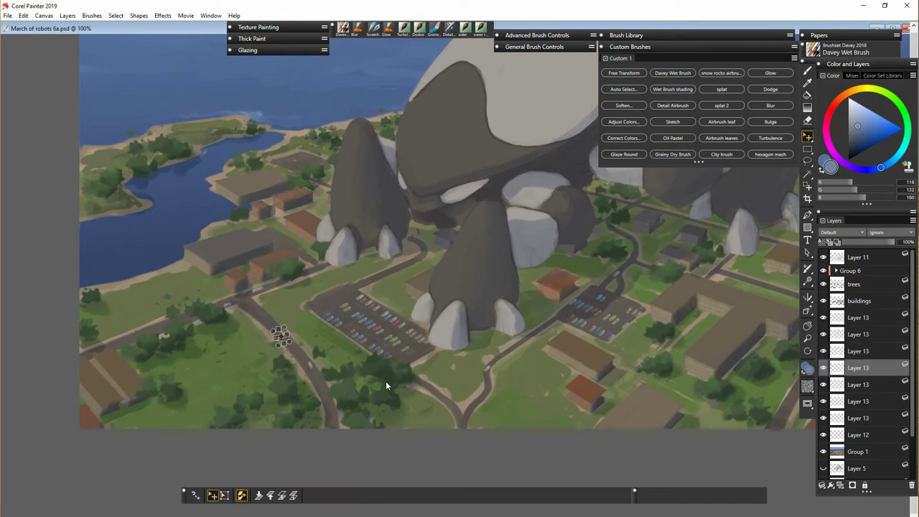
right_click(824, 367)
click(823, 387)
key(ctrl+alt+t)
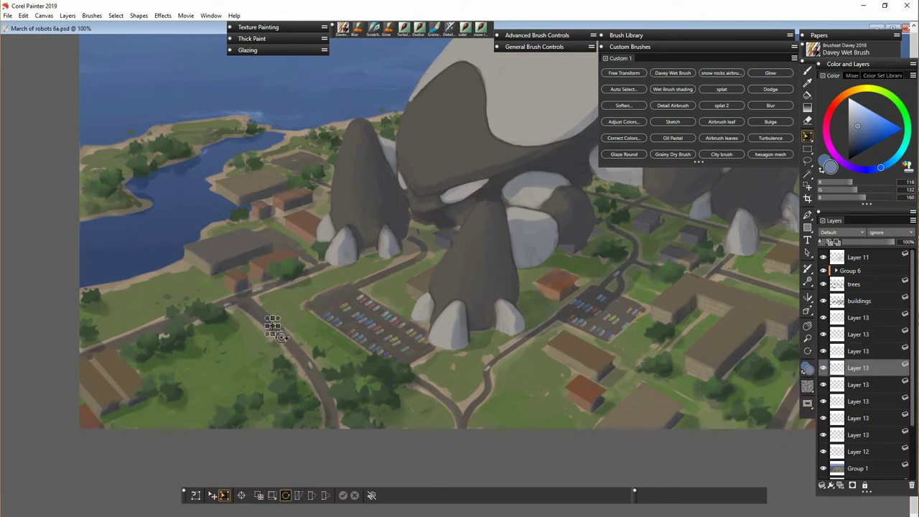
click(342, 496)
- Merge the separate road-car layers into one layer and compare the roads with and without them
click(825, 317)
click(860, 334)
shift+click(864, 402)
key(ctrl+g)
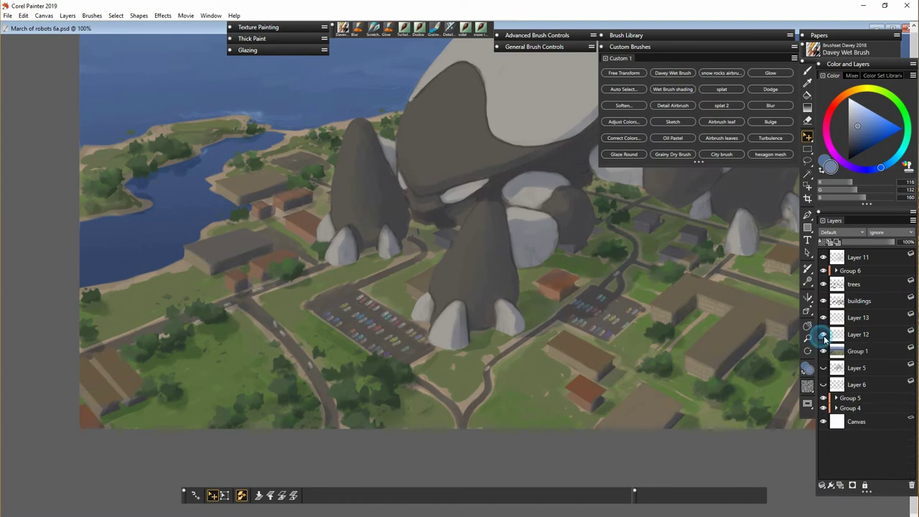
click(824, 318)
- Make more copies of the road cars and place a rotated one at the upper corner of the first parking lot
right_click(778, 351)
click(804, 370)
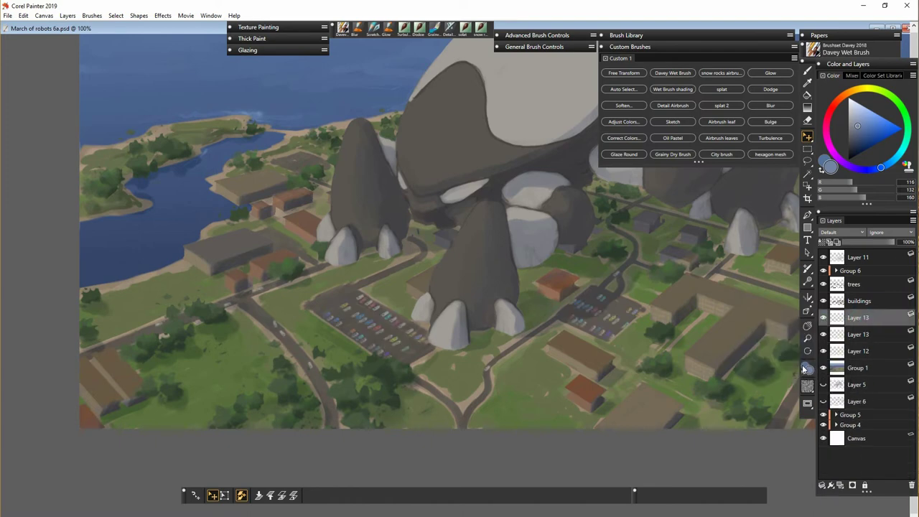
key(ctrl+y)
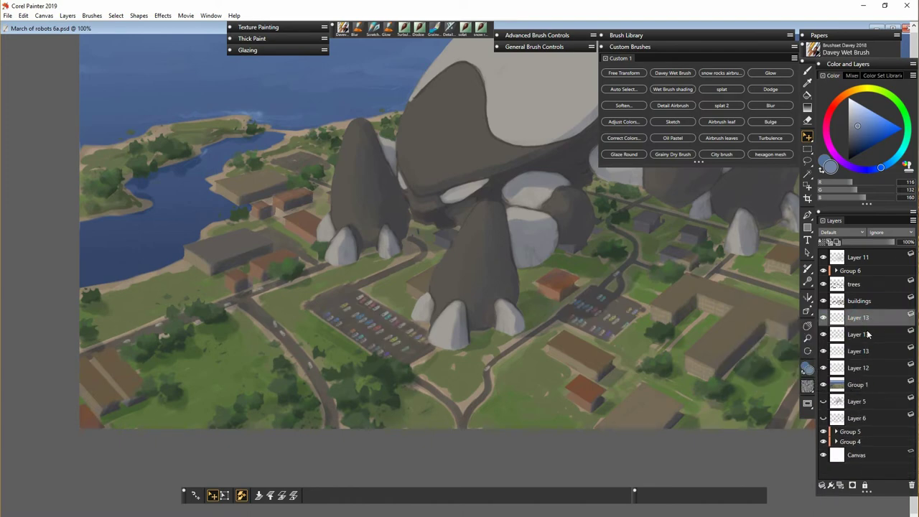
key(ctrl+y)
drag(324, 295, 334, 295)
key(ctrl+alt+t)
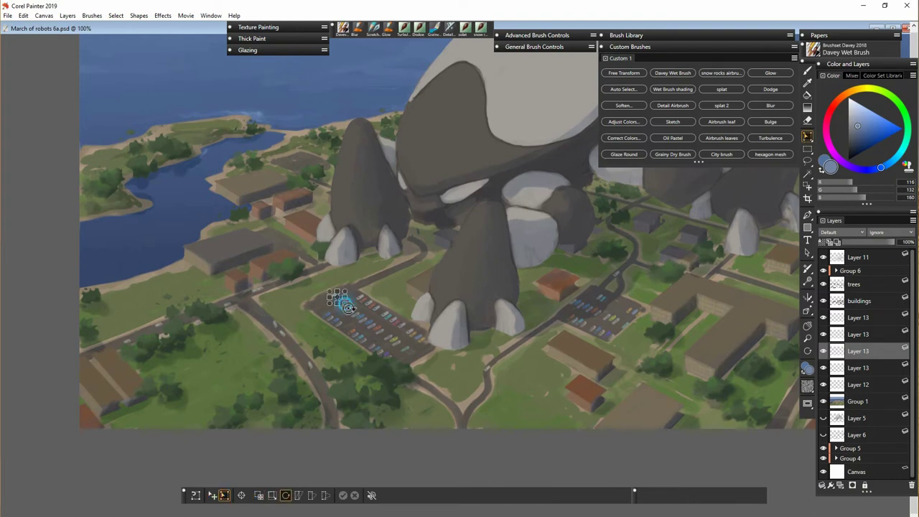
click(344, 496)
- Merge all car layers into one, preserve its transparency and pick dark tones from the parking lot for touching up the cars
key(ctrl+e)
click(864, 318)
click(822, 243)
key(ctrl+plus)
key(b)
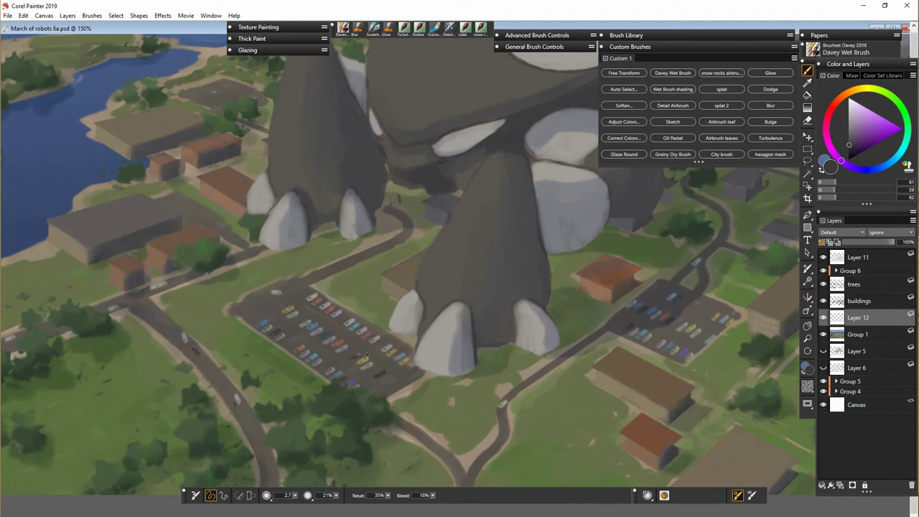
alt+click(350, 357)
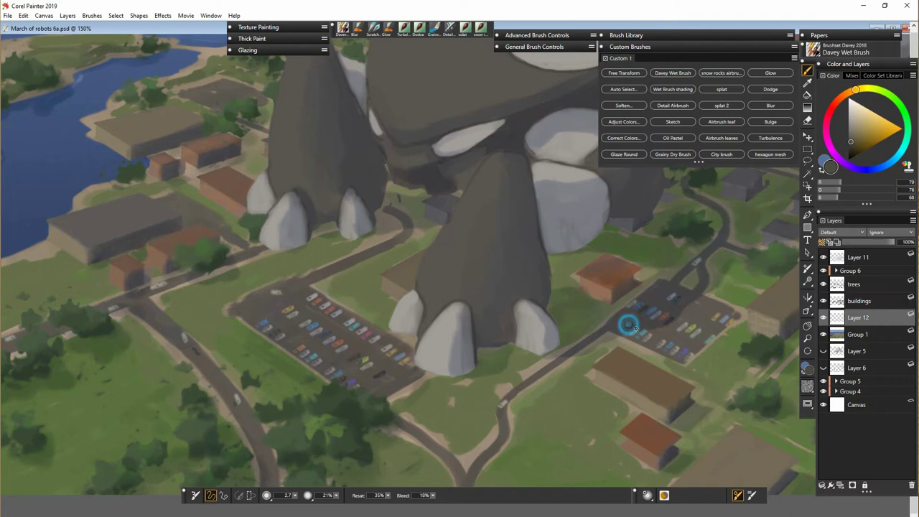
- Rename the merged car layer as cars
double_click(858, 317)
text(cars)
key(Return)
- Paint thin vertical poles along the town's roads with the Scratchboard Tool on a new layer above Group 1
click(858, 335)
click(840, 486)
drag(699, 162, 698, 180)
click(673, 171)
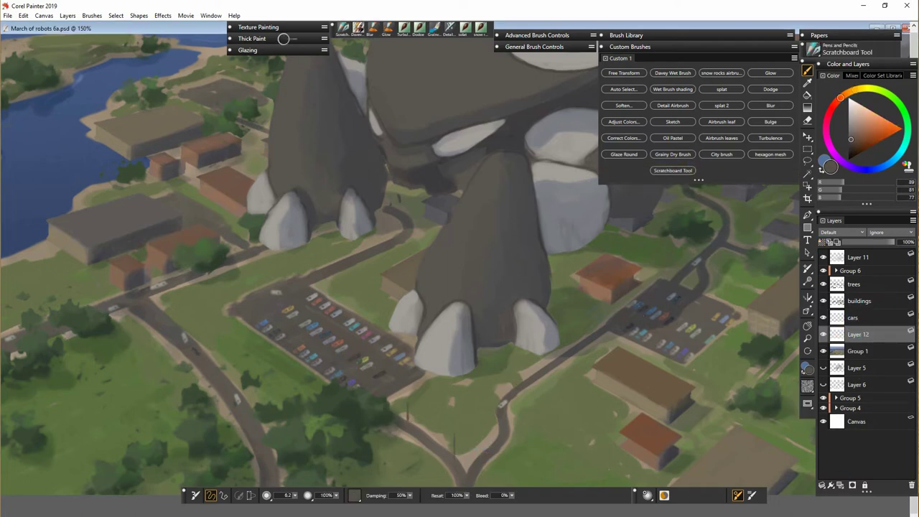
drag(511, 376, 512, 390)
drag(568, 338, 568, 349)
key(ctrl+minus)
drag(757, 285, 575, 301)
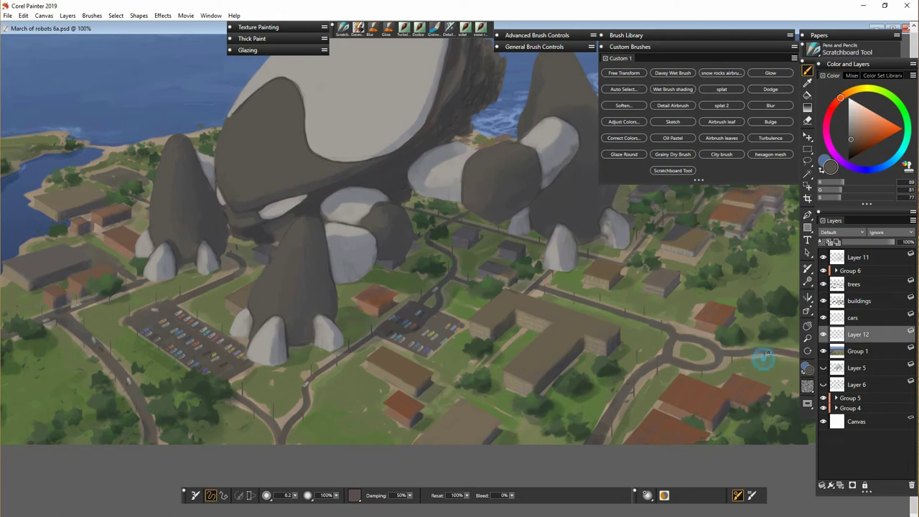
drag(730, 344, 615, 457)
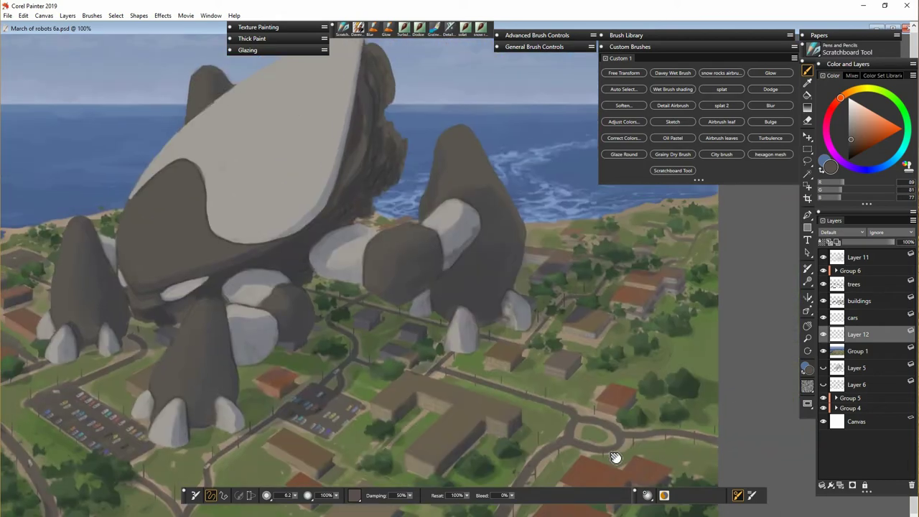
alt+click(686, 247)
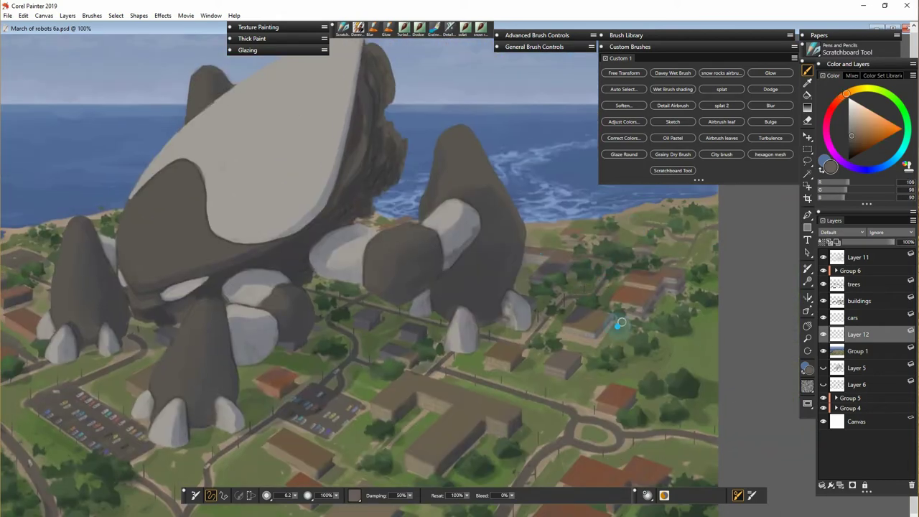
- Lower the pole layer's opacity to 76%, soften it and merge it into Group 1
drag(891, 243, 882, 245)
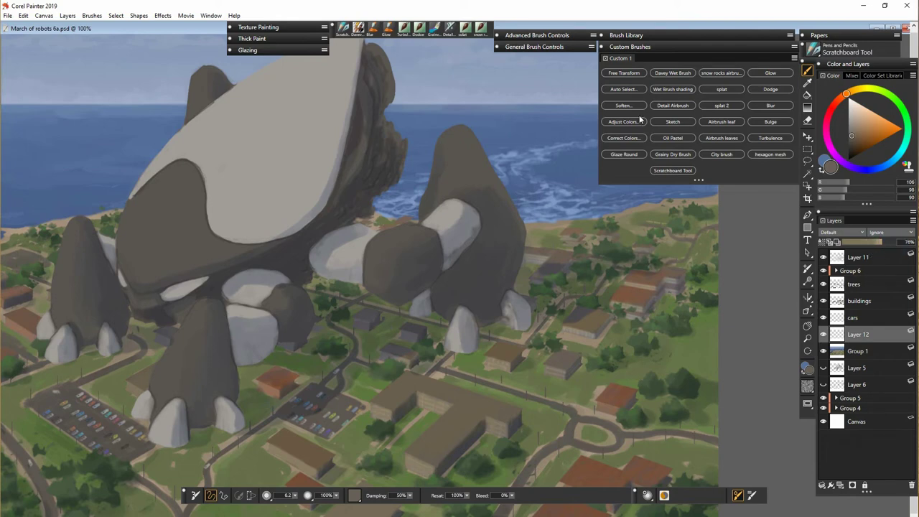
click(633, 106)
click(478, 326)
drag(864, 335, 873, 352)
click(859, 319)
click(859, 302)
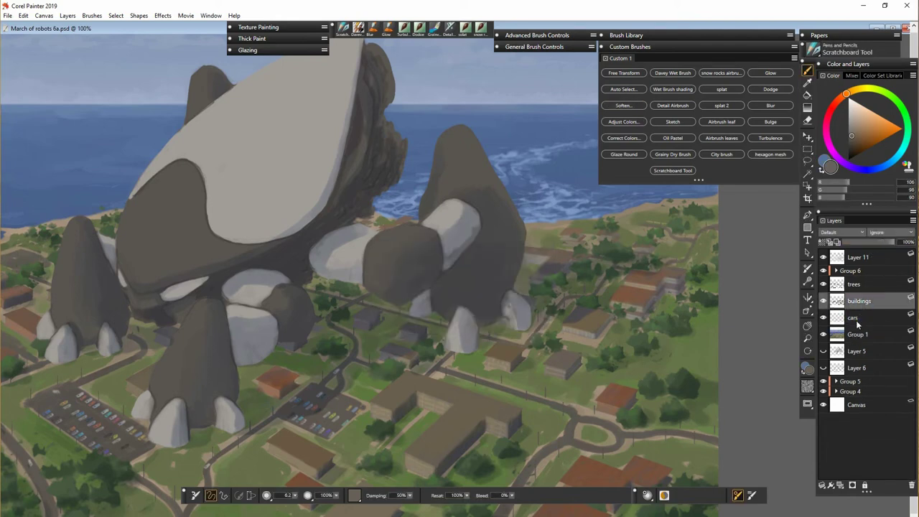
- Reset the Brightness/Contrast values for Group 1 and raise its brightness and contrast slightly
key(ctrl+minus)
mouse_move(384, 336)
mouse_down()
mouse_move(484, 348)
mouse_move(475, 324)
mouse_up()
click(601, 46)
click(870, 336)
click(163, 15)
mouse_move(181, 64)
click(316, 104)
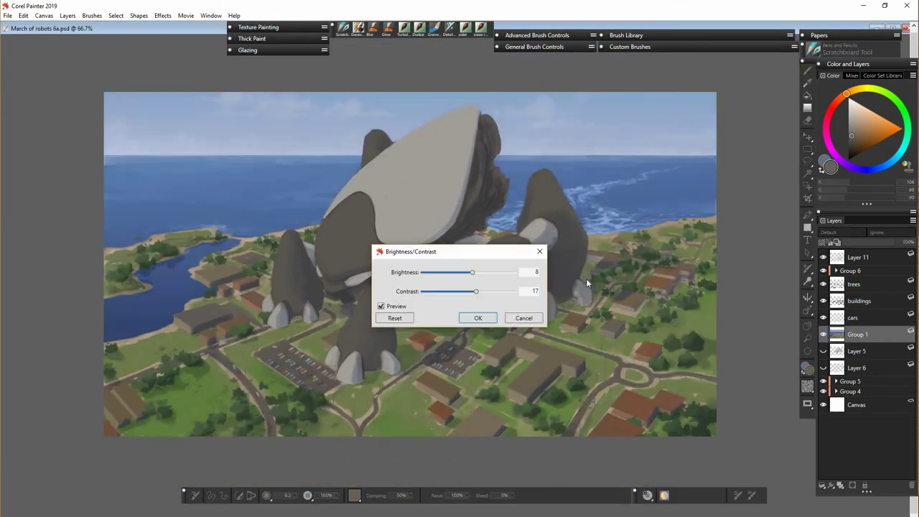
drag(471, 252, 583, 163)
click(507, 230)
drag(581, 203, 585, 185)
click(590, 229)
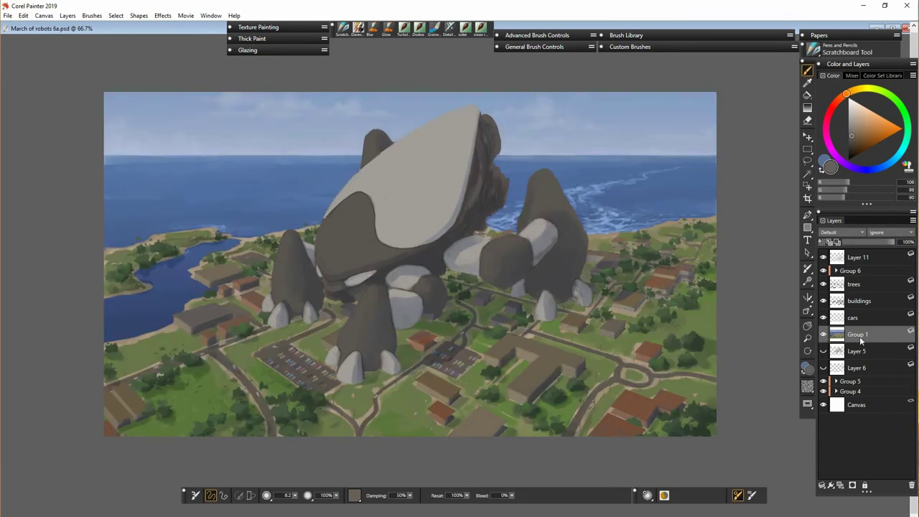
- Duplicate Group 1, apply brightness 5 and contrast 11 to the copy, and compare the picture with and without it
right_click(865, 336)
click(797, 353)
click(316, 82)
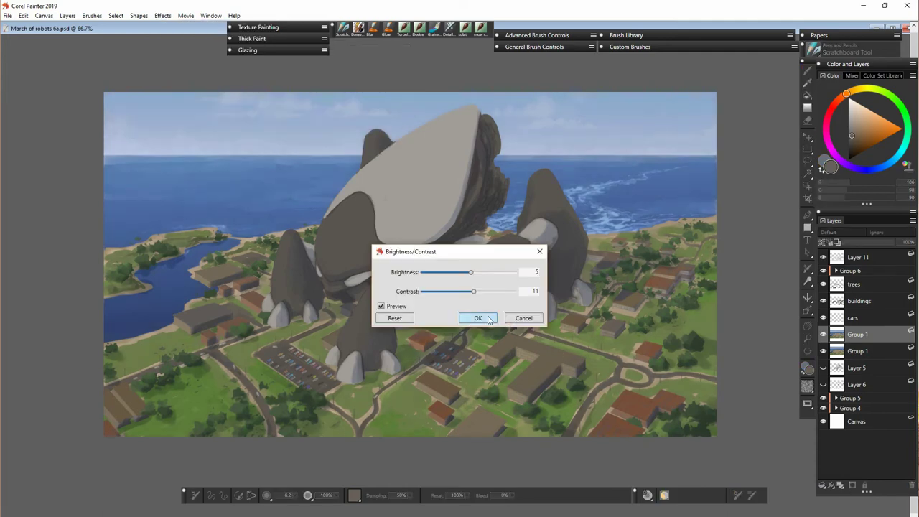
click(480, 318)
click(824, 335)
click(823, 336)
click(824, 336)
click(824, 334)
key(e)
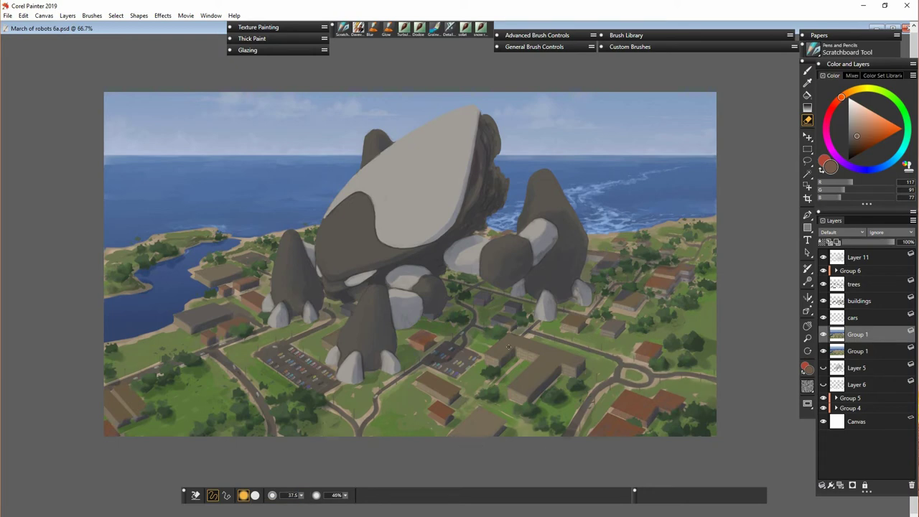
key(b)
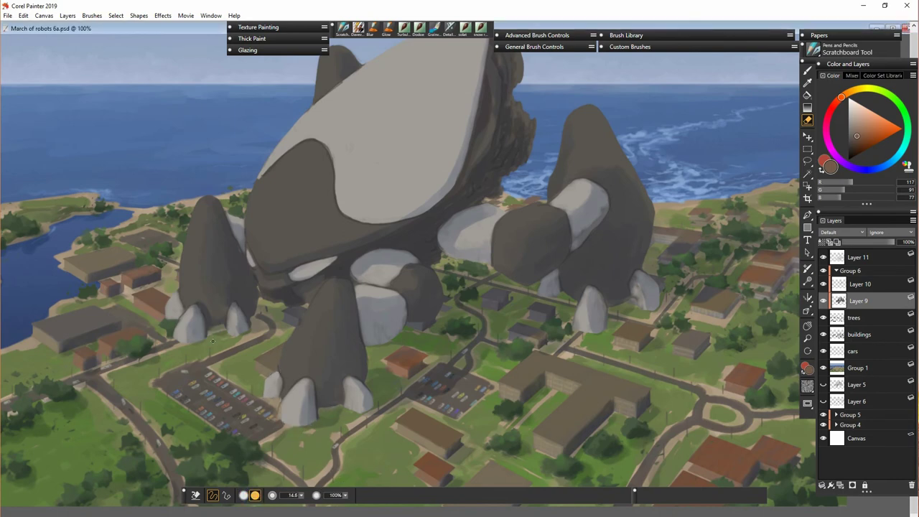
key(l)
drag(266, 407, 270, 412)
right_click(221, 397)
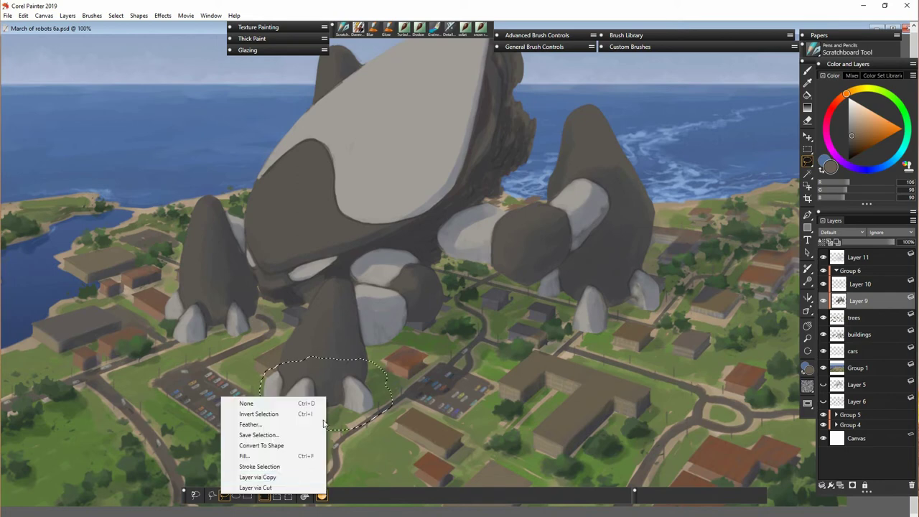
click(293, 479)
click(864, 320)
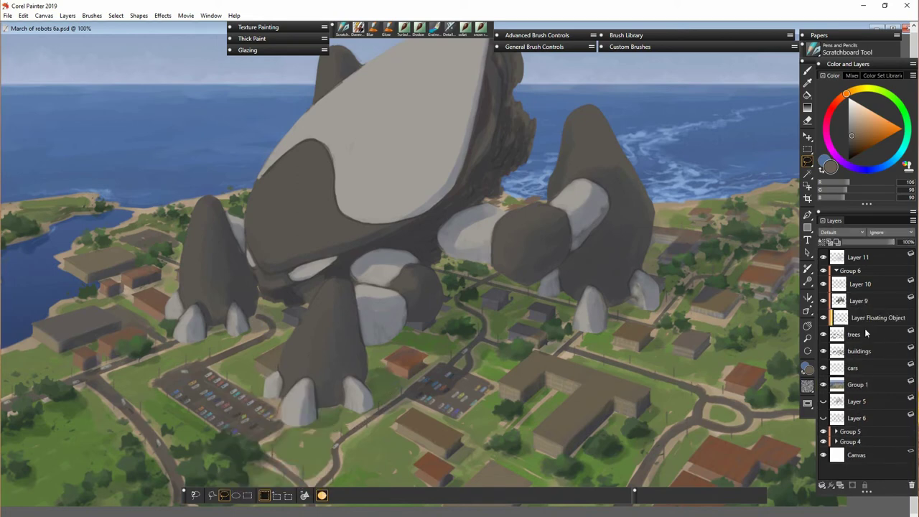
key(f)
click(289, 386)
- Duplicate Layer 9, hide the original and shift the copy's colours to a cool blue-grey with Adjust Colors
right_click(859, 301)
click(864, 312)
click(823, 317)
click(647, 48)
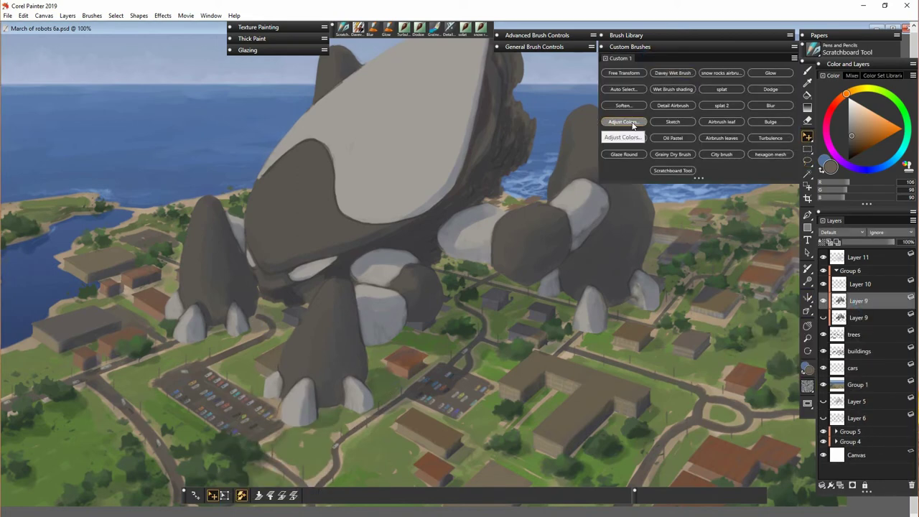
click(631, 123)
mouse_move(477, 279)
mouse_down()
mouse_move(433, 282)
mouse_move(485, 295)
mouse_up()
click(484, 326)
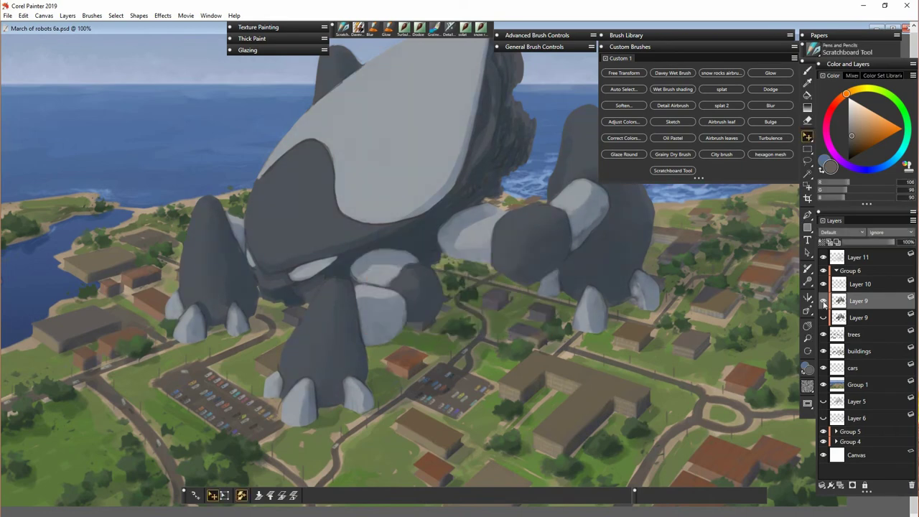
- Merge the recoloured robot copy with the original Layer 9
key(ctrl+minus)
shift+click(870, 323)
key(ctrl+e)
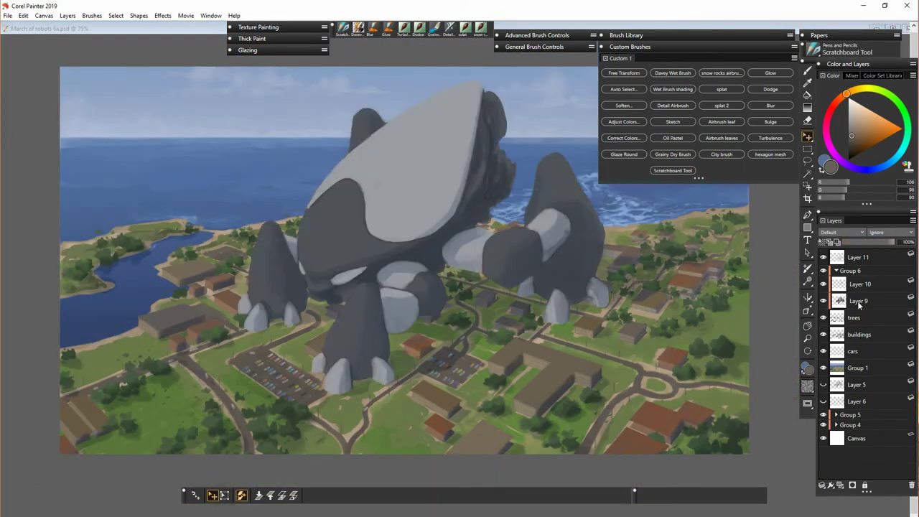
- Duplicate Layer 9 and paint broad blue highlights on the copy's shell, head and arm with the Glow brush
click(859, 303)
key(ctrl+plus)
key(ctrl+plus)
drag(475, 309, 547, 421)
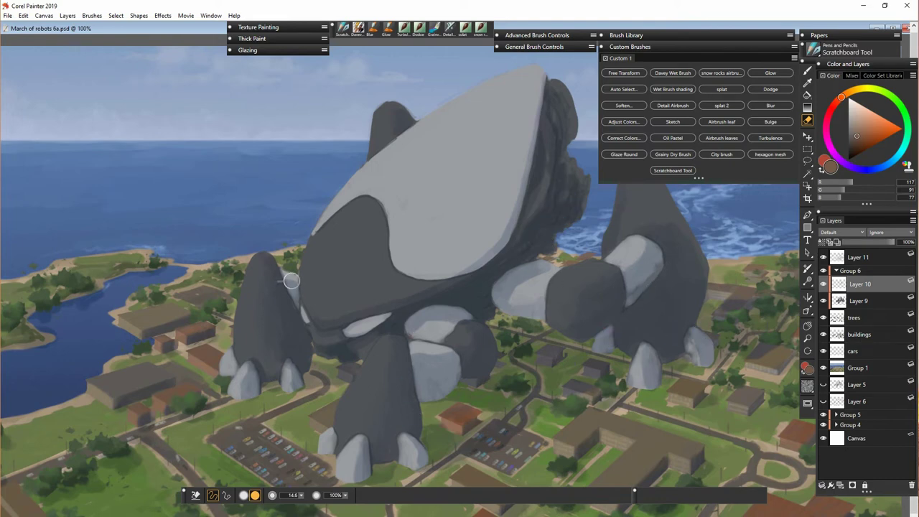
right_click(862, 297)
click(783, 312)
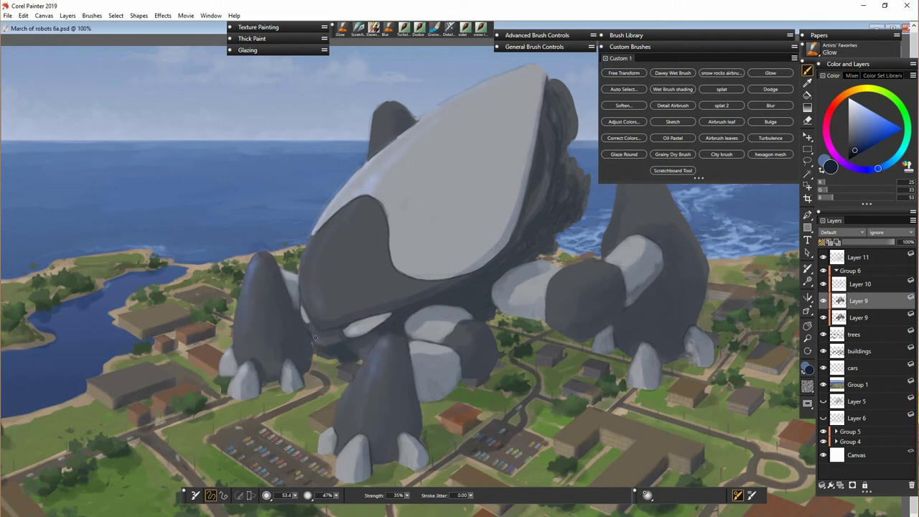
drag(358, 355, 422, 355)
drag(356, 198, 377, 173)
drag(314, 255, 311, 293)
drag(571, 288, 564, 312)
drag(623, 263, 640, 257)
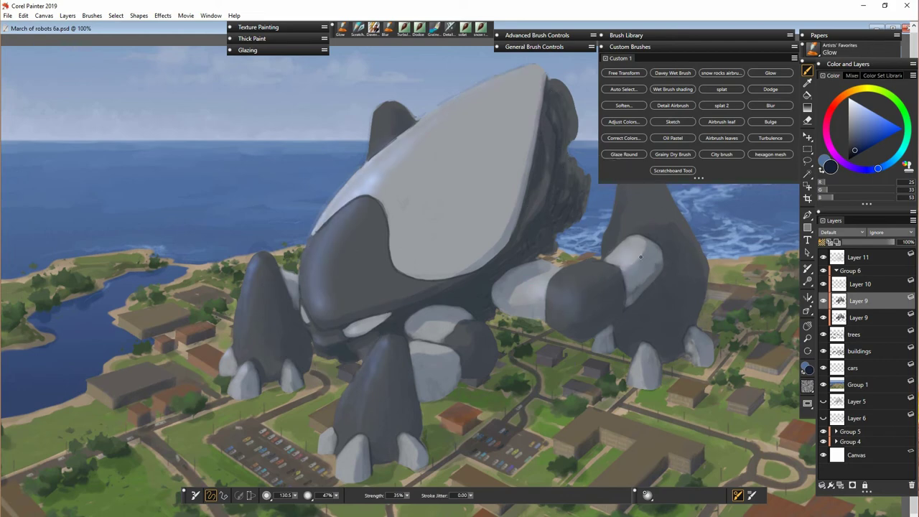
click(677, 45)
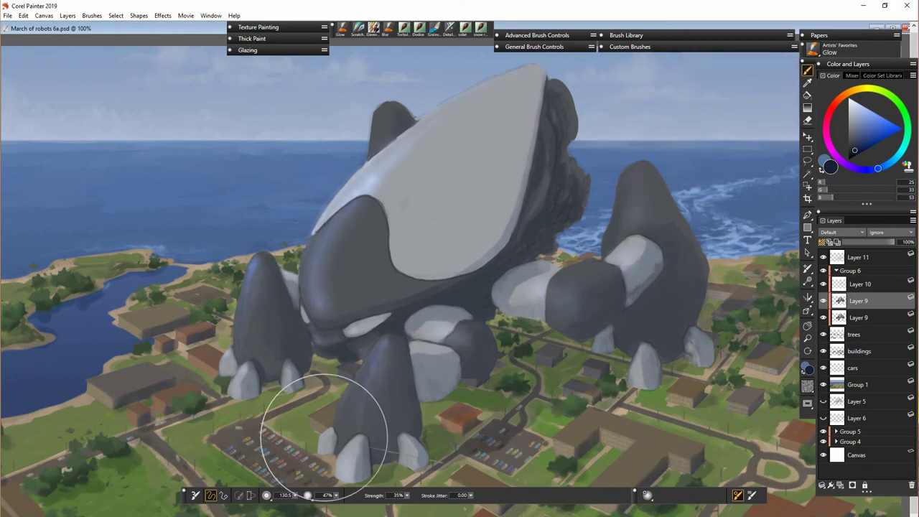
- Build up tighter Glow highlights along the shell's upper edge, the top of the head plate and the face
drag(255, 270, 258, 270)
key(bracketright)
key(bracketright)
key(bracketright)
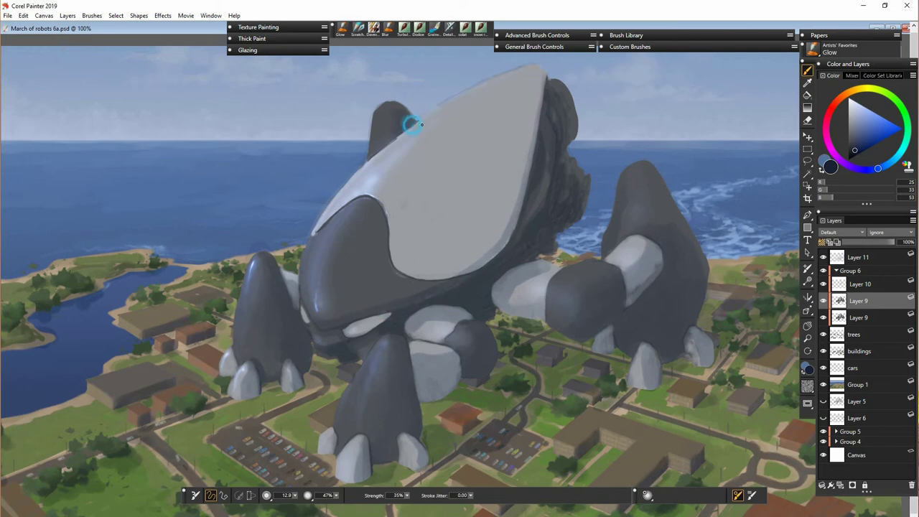
drag(295, 495, 300, 499)
mouse_move(379, 170)
mouse_down()
mouse_move(376, 192)
mouse_move(376, 154)
mouse_up()
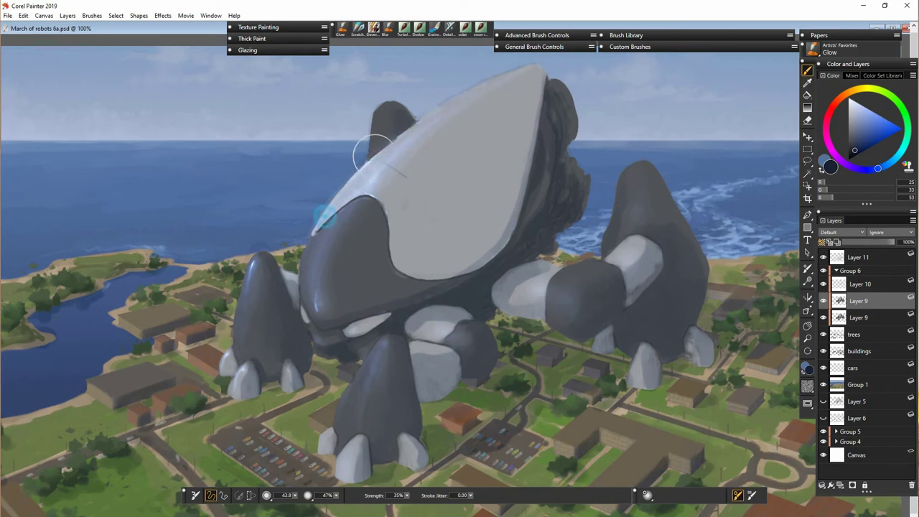
mouse_move(362, 201)
mouse_down()
mouse_move(374, 197)
mouse_move(350, 216)
mouse_move(356, 207)
mouse_up()
mouse_move(318, 308)
mouse_down()
mouse_move(326, 313)
mouse_move(302, 278)
mouse_up()
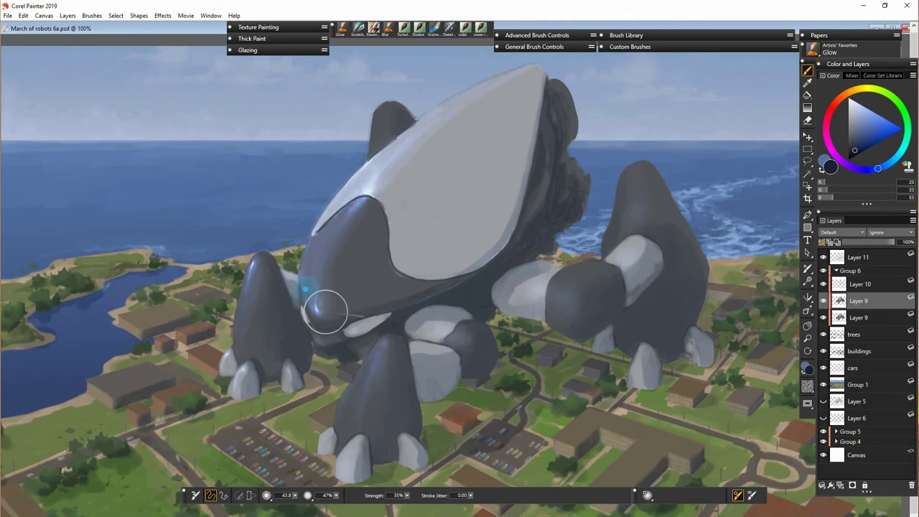
- Add Glow highlights to the front leg and its claws, the knee, the arm joints and the rear leg behind the shell
drag(383, 340, 376, 352)
drag(351, 440, 344, 463)
drag(325, 429, 323, 435)
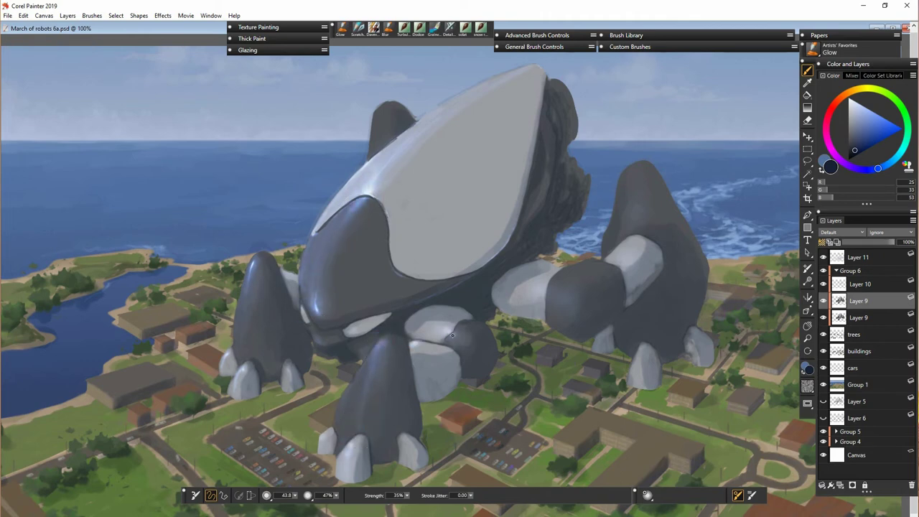
drag(452, 335, 453, 331)
drag(548, 292, 547, 300)
drag(638, 240, 620, 260)
key(bracketleft)
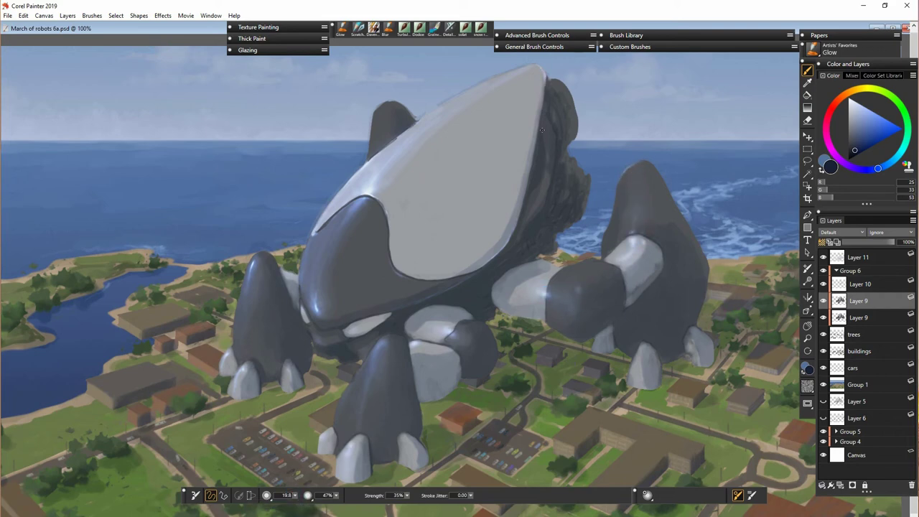
drag(378, 115, 375, 119)
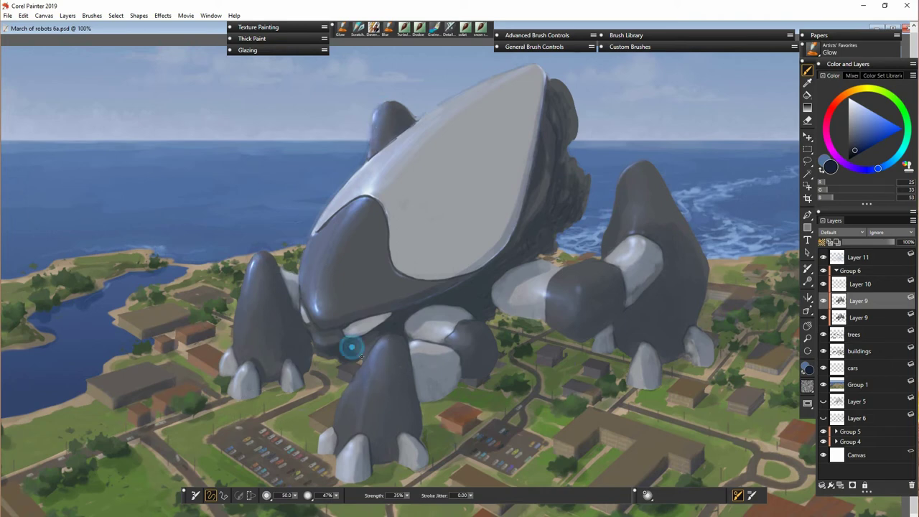
- Brighten the jaw, the shell's upper rim and the dark arm joint with further Glow strokes at varied brush sizes
drag(326, 349, 319, 337)
drag(295, 495, 277, 504)
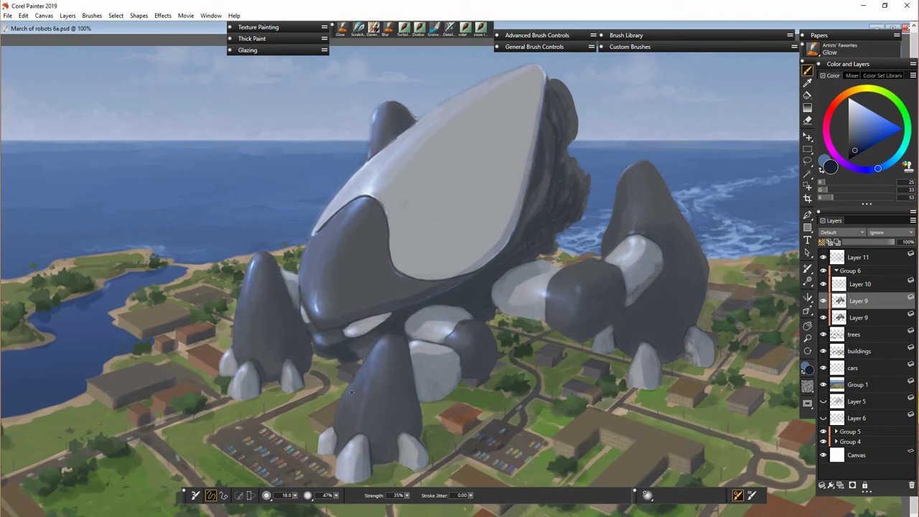
key(bracketright)
key(bracketright)
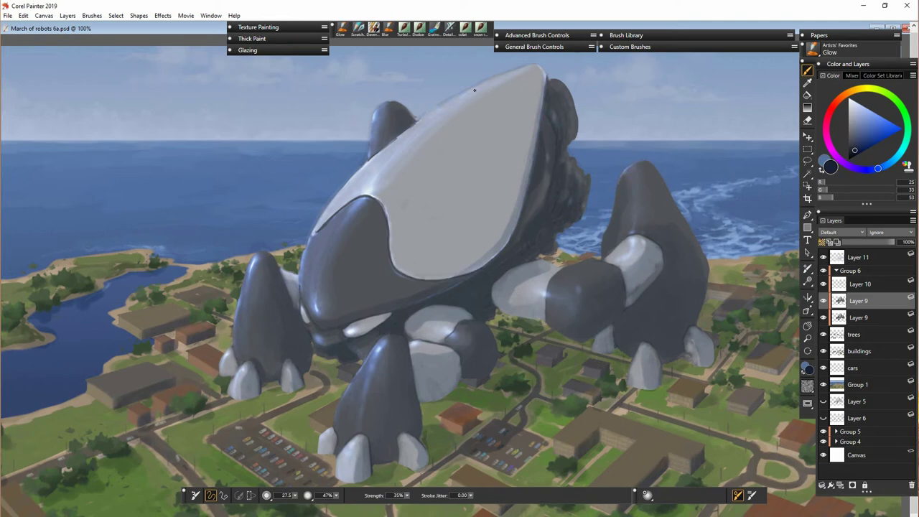
mouse_move(374, 183)
mouse_down()
mouse_move(490, 90)
mouse_move(431, 120)
mouse_move(528, 61)
mouse_up()
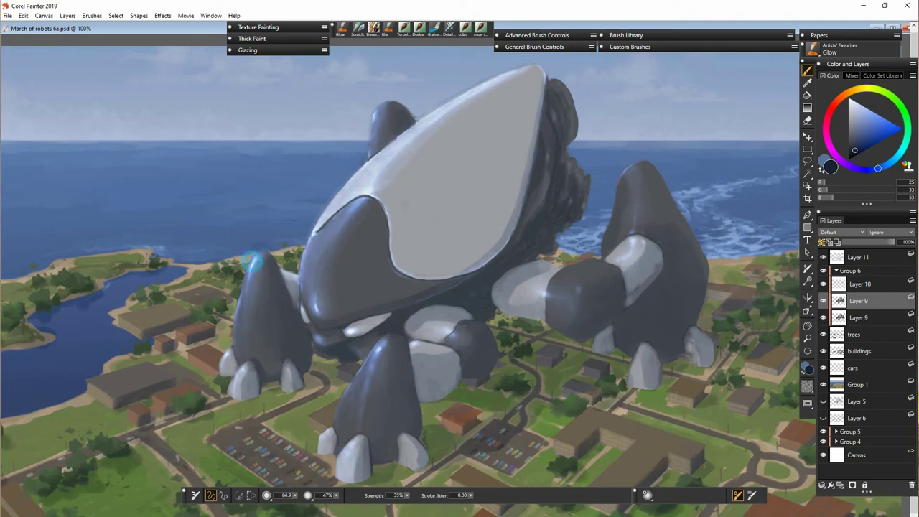
mouse_move(547, 294)
mouse_down()
mouse_move(573, 319)
mouse_move(579, 293)
mouse_up()
drag(550, 295, 559, 307)
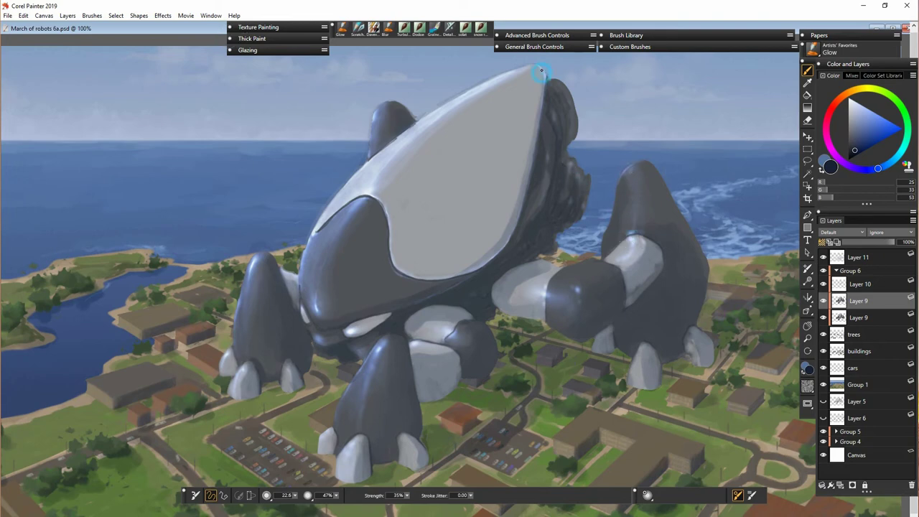
- Lower the glow layer's opacity to 55%, compare the robot with and without it, and merge it into Layer 9
drag(892, 242, 871, 248)
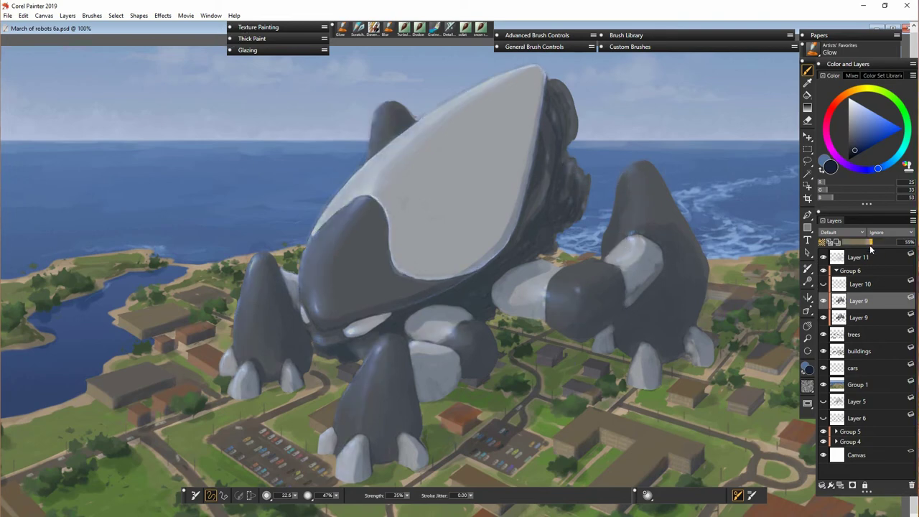
click(824, 301)
click(824, 301)
shift+click(853, 317)
key(ctrl+e)
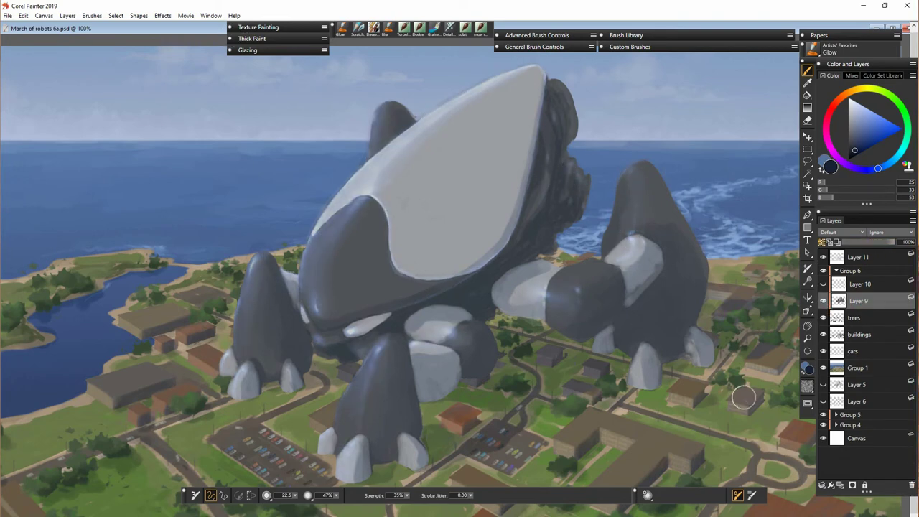
- Erase notches into the rock's outer edge behind the shell on Layer 9 and show Layer 10 again
key(n)
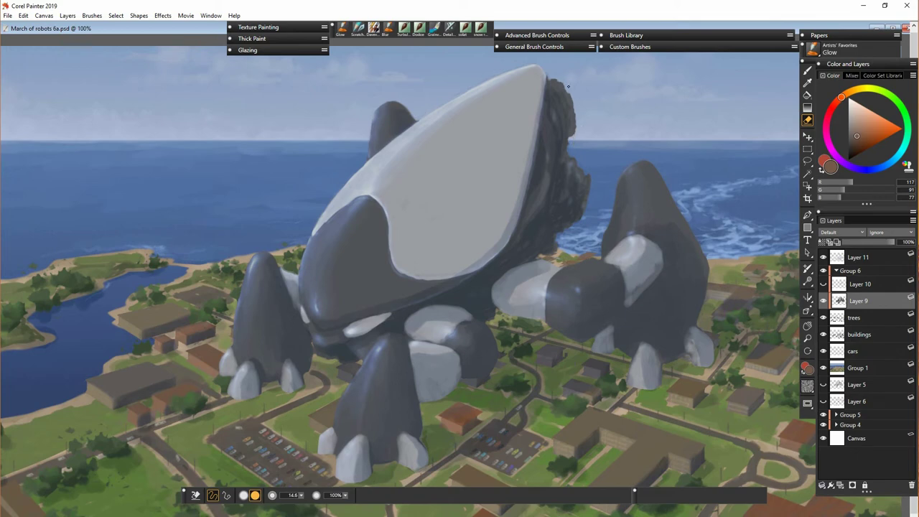
key(b)
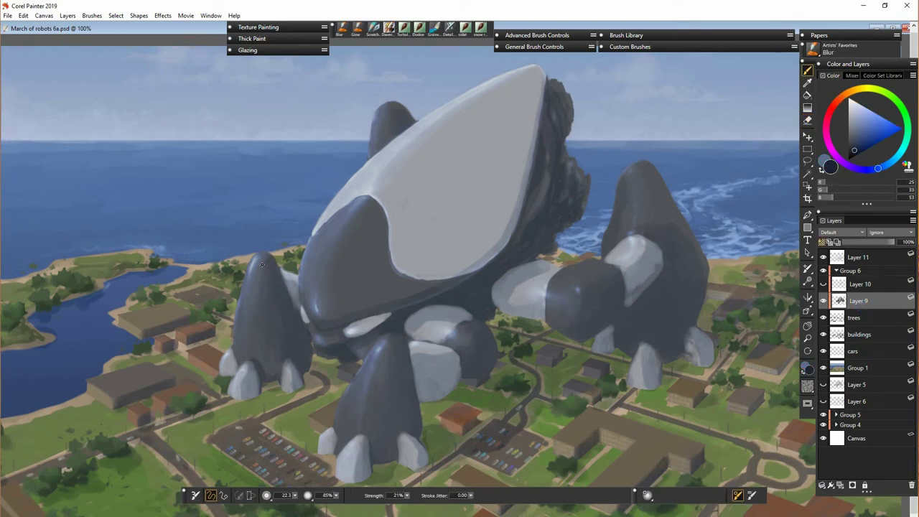
click(822, 284)
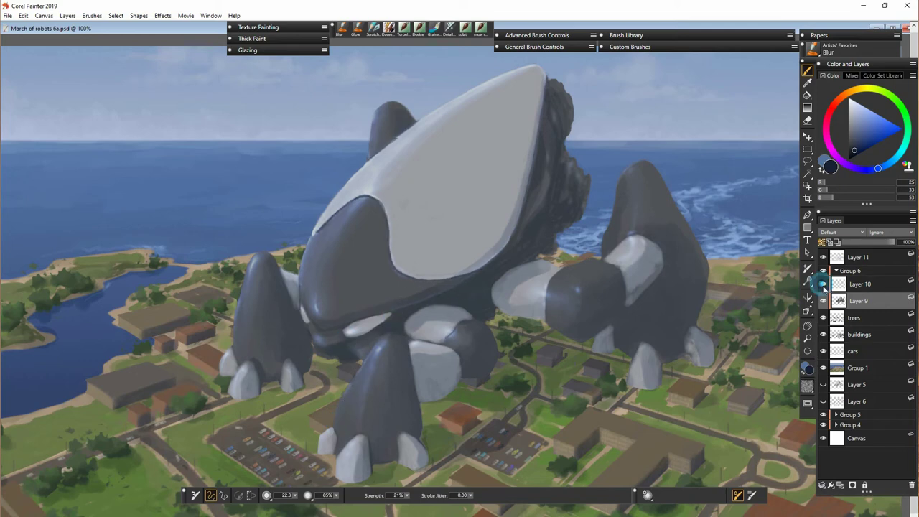
- Paint thin pale edge highlights along the head plate's seam on Layer 10 with the Davey Wet Brush
key(n)
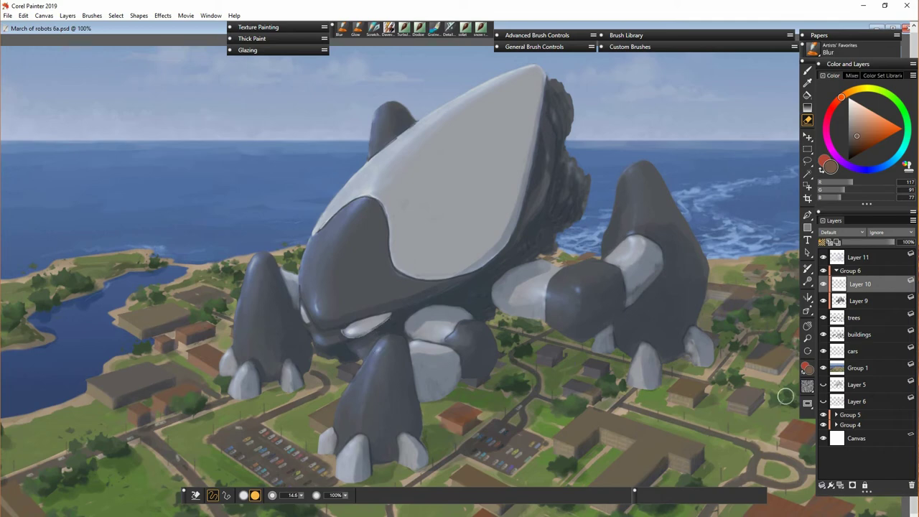
key(b)
key(ctrl+plus)
key(ctrl+plus)
drag(527, 361, 619, 412)
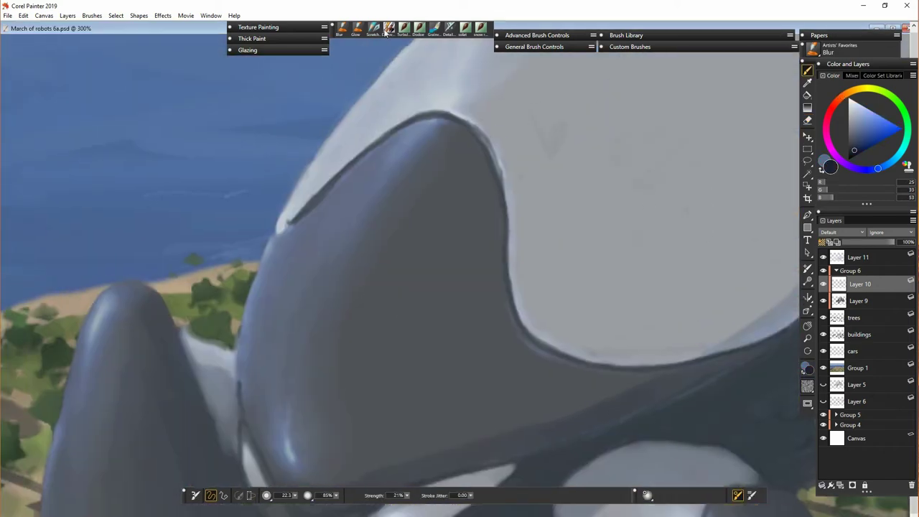
click(387, 28)
alt+click(439, 110)
mouse_move(383, 135)
mouse_down()
mouse_move(432, 111)
mouse_move(467, 119)
mouse_up()
drag(286, 226, 316, 206)
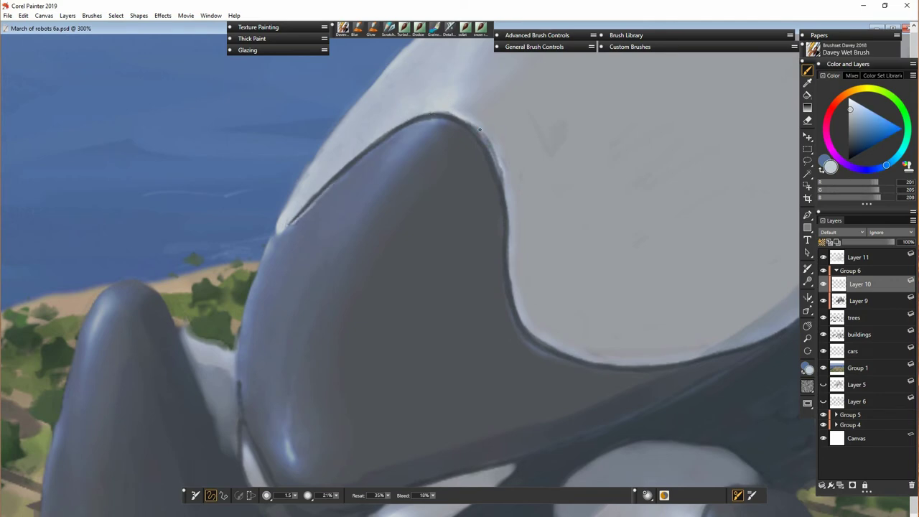
- Outline the lower edges of both eyes with thin pale lines on Layer 10 using a slightly larger Davey Wet Brush
key(ctrl+plus)
key(ctrl+plus)
mouse_move(482, 351)
mouse_down()
mouse_move(524, 288)
mouse_move(572, 108)
mouse_up()
key(])
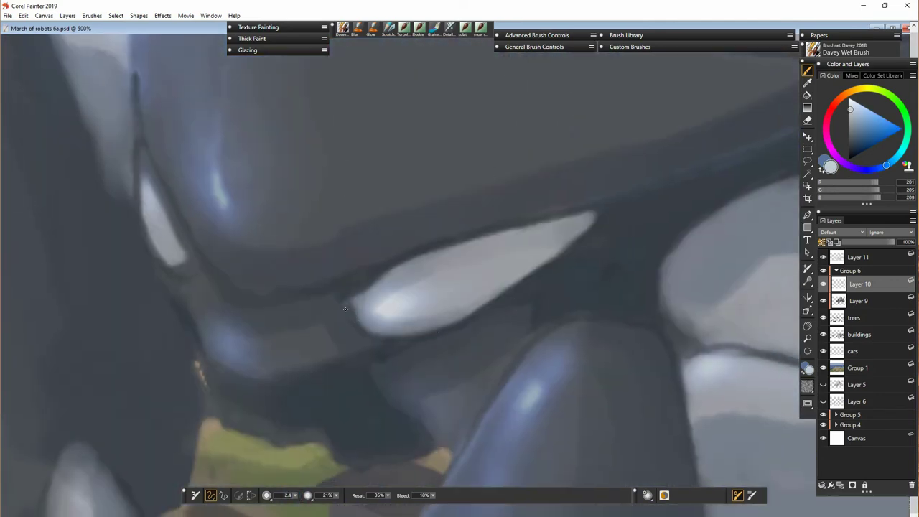
mouse_move(346, 301)
mouse_down()
mouse_move(469, 326)
mouse_move(554, 269)
mouse_move(340, 297)
mouse_up()
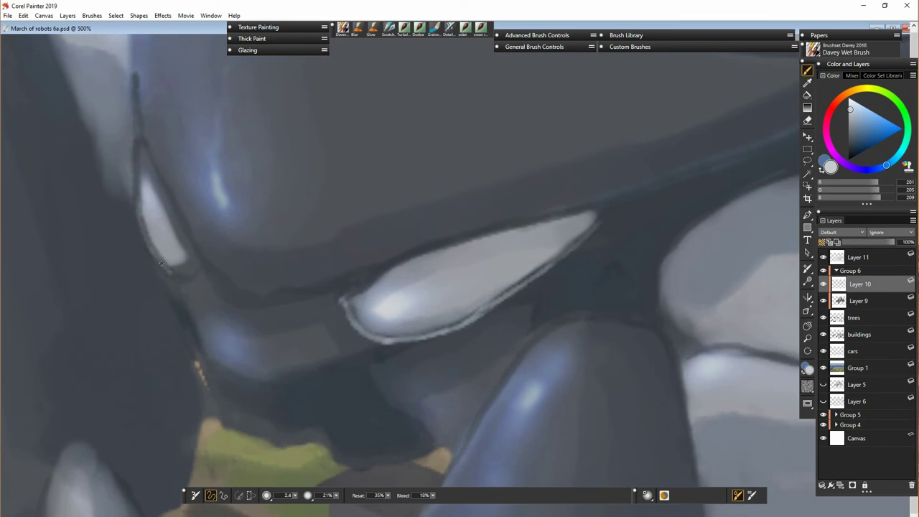
drag(162, 263, 139, 193)
- Soften the pale eye outline on Layer 10 with the Blur brush
key(slash)
drag(458, 330, 508, 294)
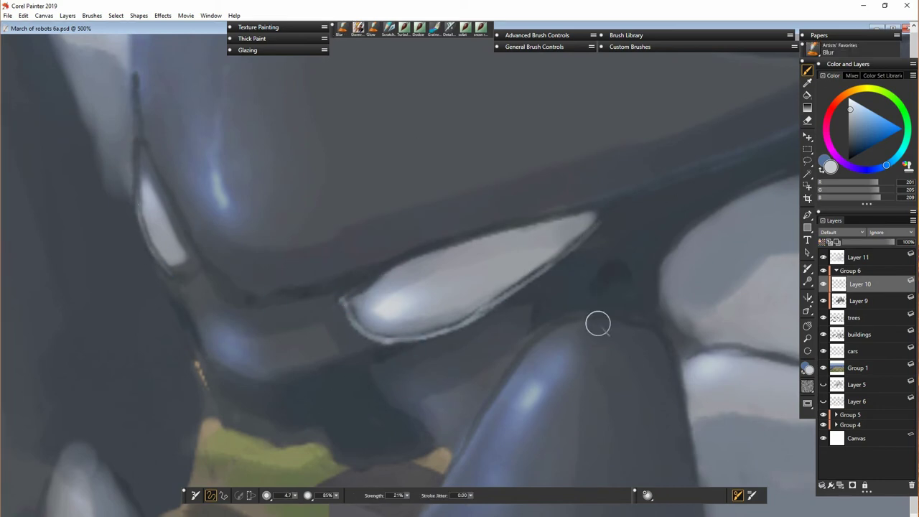
key(ctrl+minus)
key(ctrl+minus)
key(ctrl+minus)
key(ctrl+minus)
drag(603, 328, 477, 451)
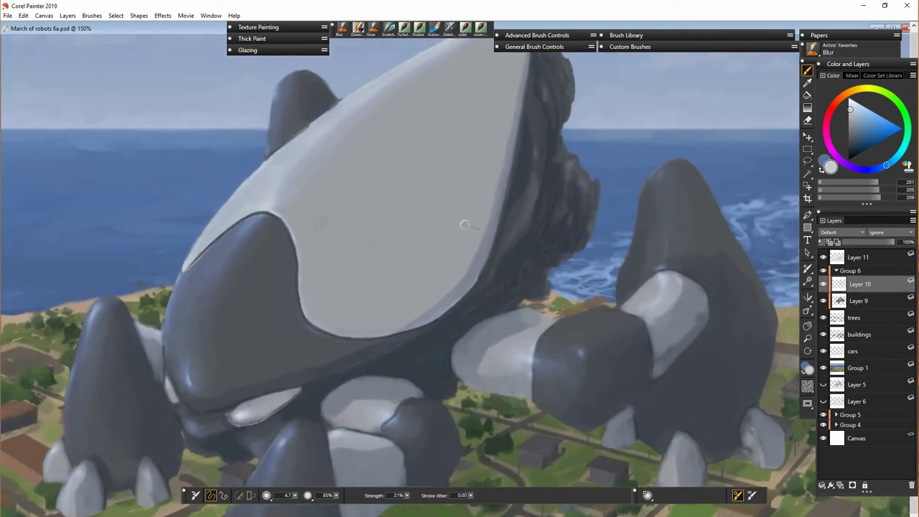
- Clean up the line work near the larger eye's outer corner on Layer 10 with the Eraser
key(n)
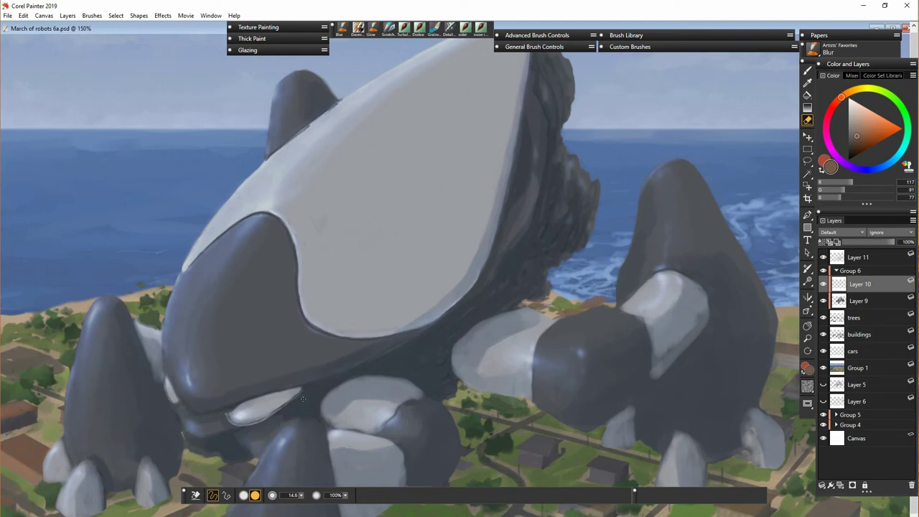
key(ctrl+minus)
key(ctrl+minus)
key(ctrl+plus)
drag(468, 417, 486, 361)
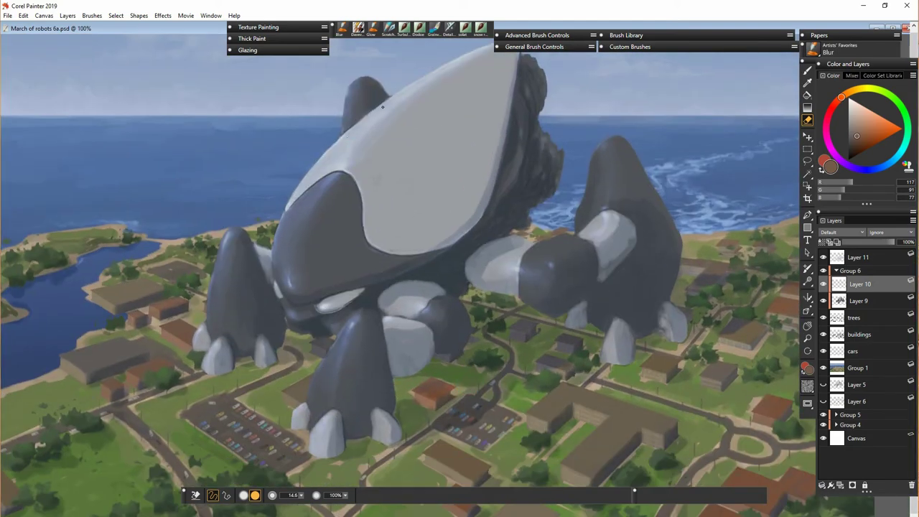
drag(420, 106, 408, 143)
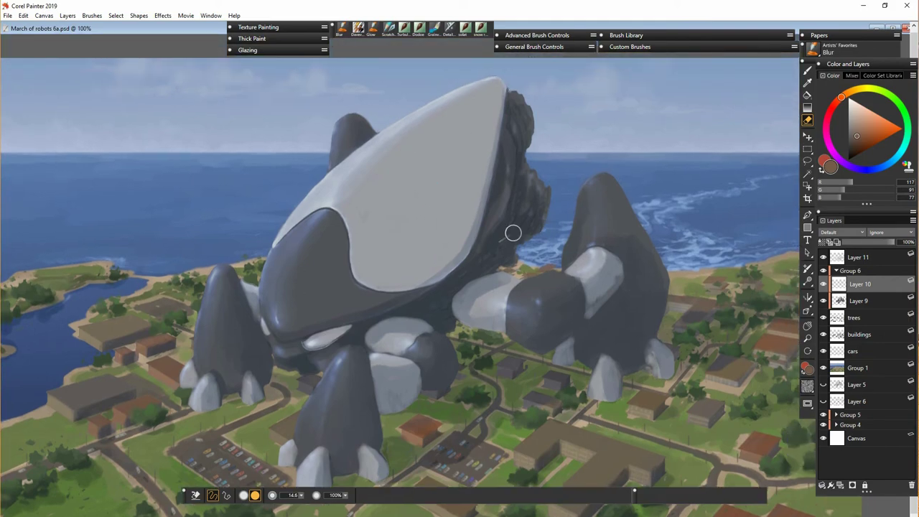
- Texture the robot with the snow rocks airbrush on a new layer above Layer 9, using Layer 9's content as the selection
key(b)
right_click(874, 298)
click(843, 362)
click(840, 485)
click(630, 46)
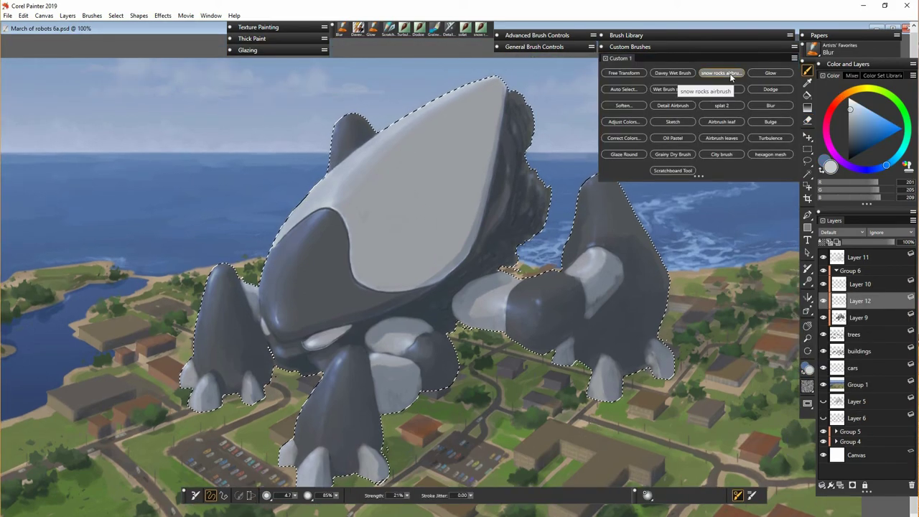
click(730, 77)
mouse_move(420, 408)
mouse_down()
mouse_move(531, 391)
mouse_move(496, 352)
mouse_up()
key(ctrl+d)
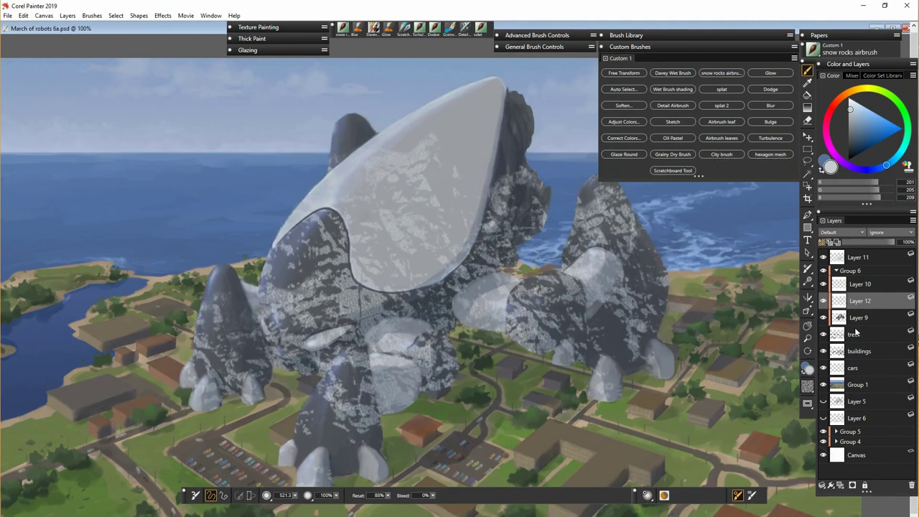
- Paint over most of the rock texture on the robot's dark head, legs and pale plate with sampled colours and a size 42 Davey Wet Brush
click(373, 29)
drag(294, 495, 290, 504)
alt+click(265, 297)
mouse_move(212, 301)
mouse_down()
mouse_move(237, 381)
mouse_move(262, 302)
mouse_move(323, 237)
mouse_move(267, 326)
mouse_move(356, 405)
mouse_move(421, 294)
mouse_move(621, 280)
mouse_move(515, 309)
mouse_move(385, 252)
mouse_move(490, 205)
mouse_up()
alt+click(450, 130)
mouse_move(417, 133)
mouse_down()
mouse_move(384, 217)
mouse_move(440, 278)
mouse_move(333, 201)
mouse_up()
alt+click(279, 266)
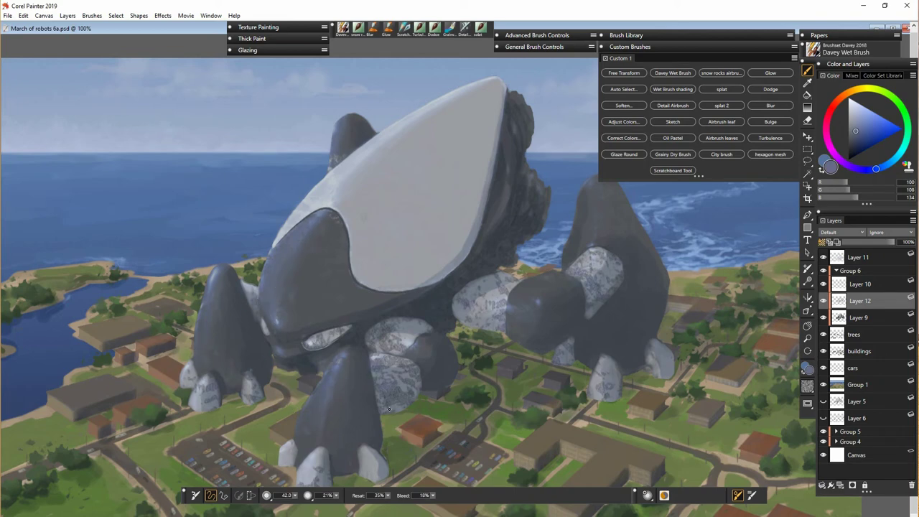
- Blend the rock texture on the pale limb joints, eye and claws with sampled greys and the Davey Wet Brush on Layer 12
alt+click(465, 302)
drag(388, 406, 404, 366)
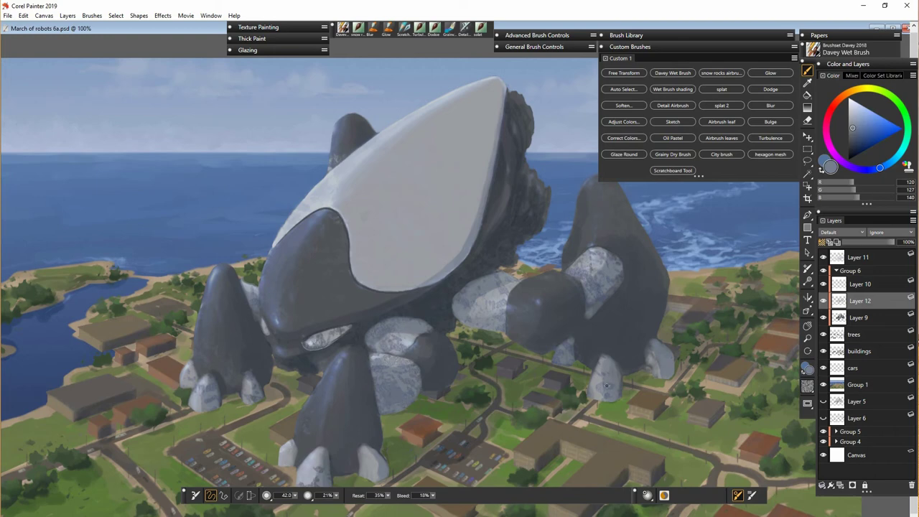
alt+click(603, 275)
drag(577, 274, 602, 270)
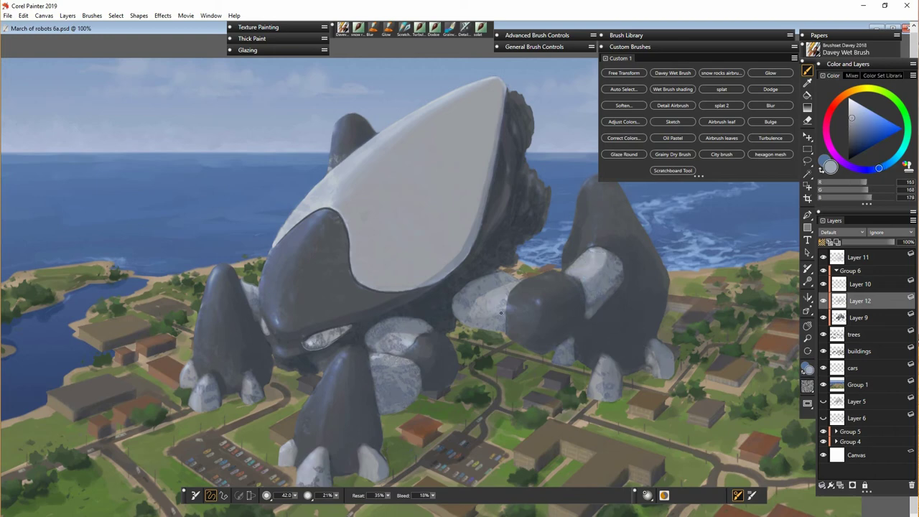
drag(382, 350, 408, 336)
drag(315, 339, 323, 347)
drag(206, 390, 213, 387)
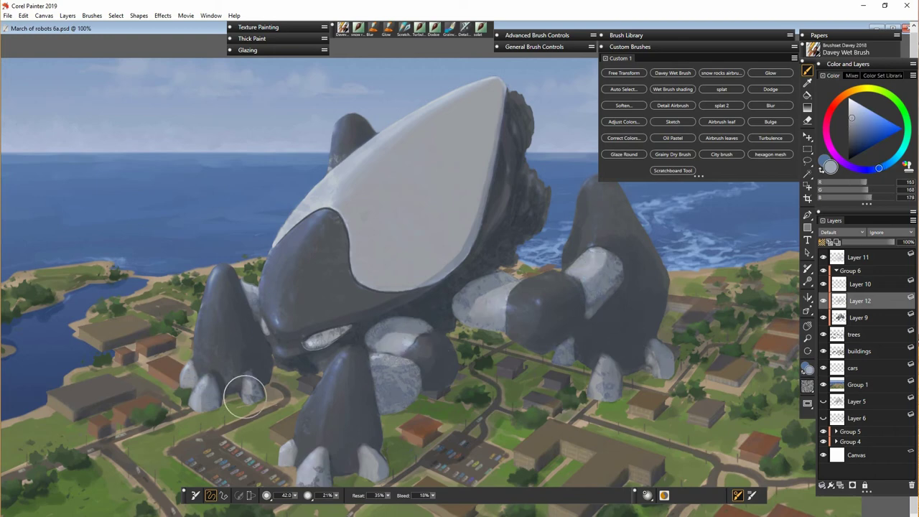
alt+click(470, 394)
drag(439, 384, 406, 332)
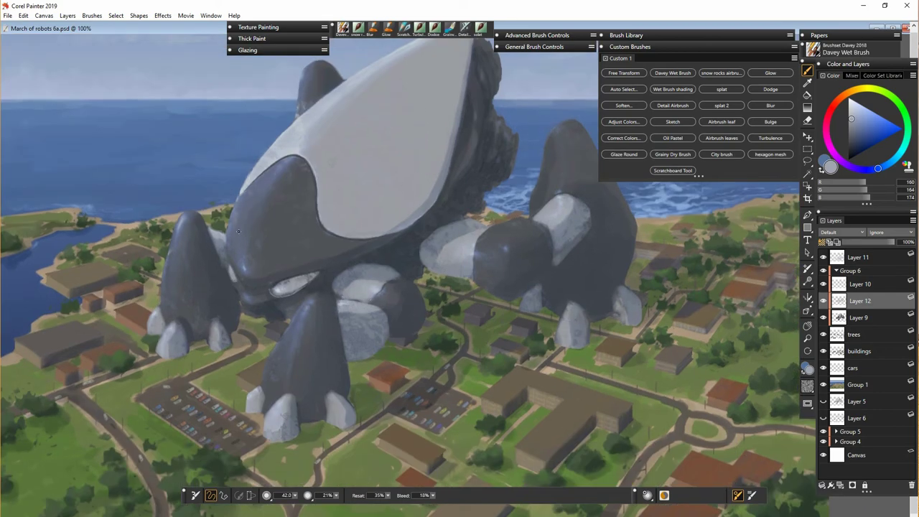
- Refine the stone surface across the legs, joints and head on Layer 12 with sampled dark, pale and bluish greys and the Davey Wet Brush
alt+click(318, 346)
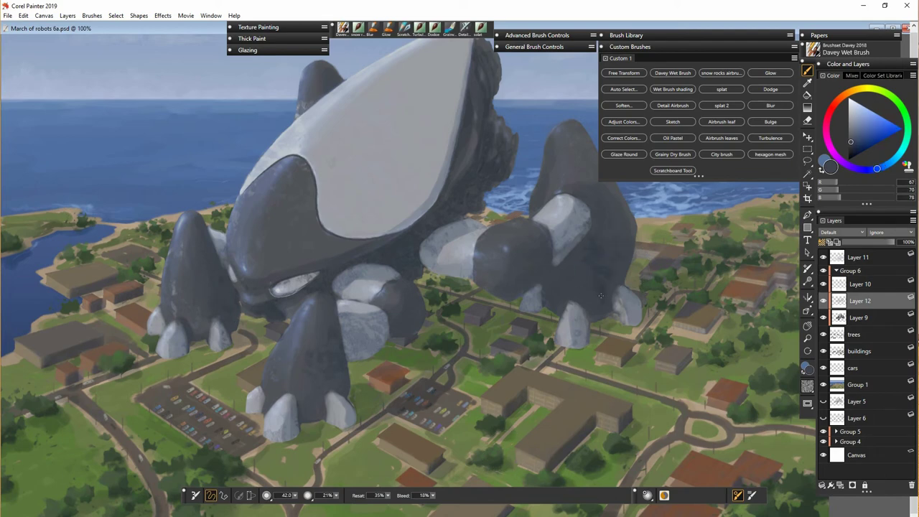
alt+click(232, 303)
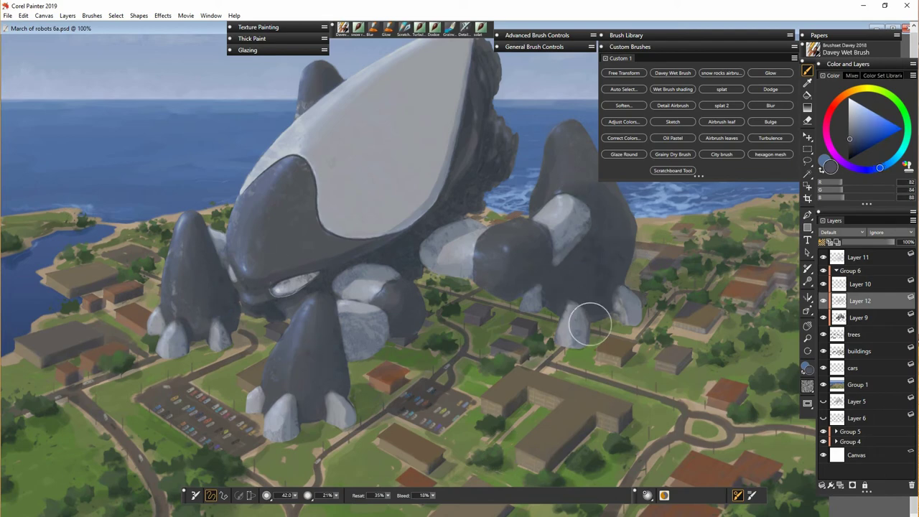
alt+click(577, 244)
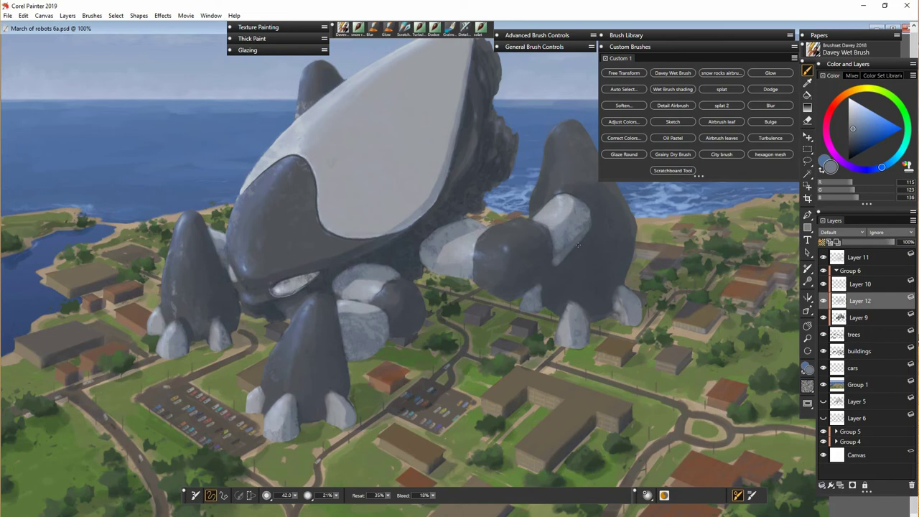
alt+click(355, 327)
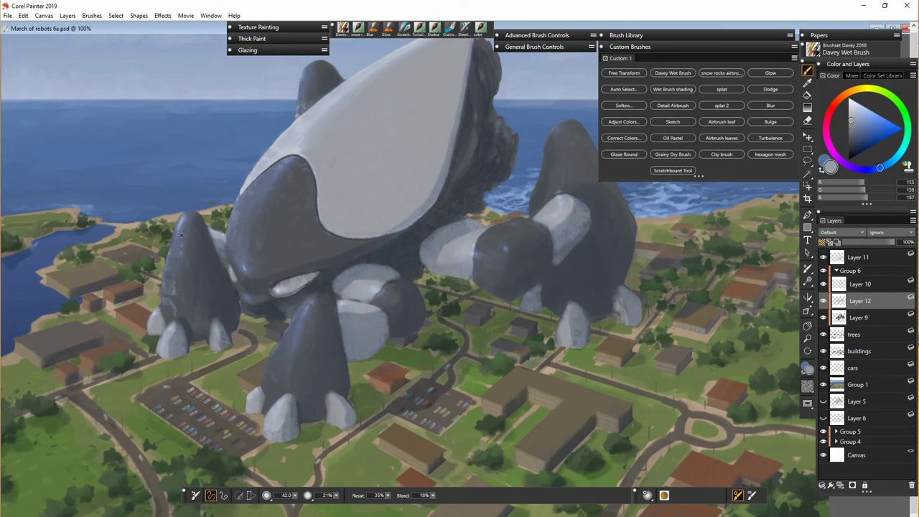
alt+click(281, 194)
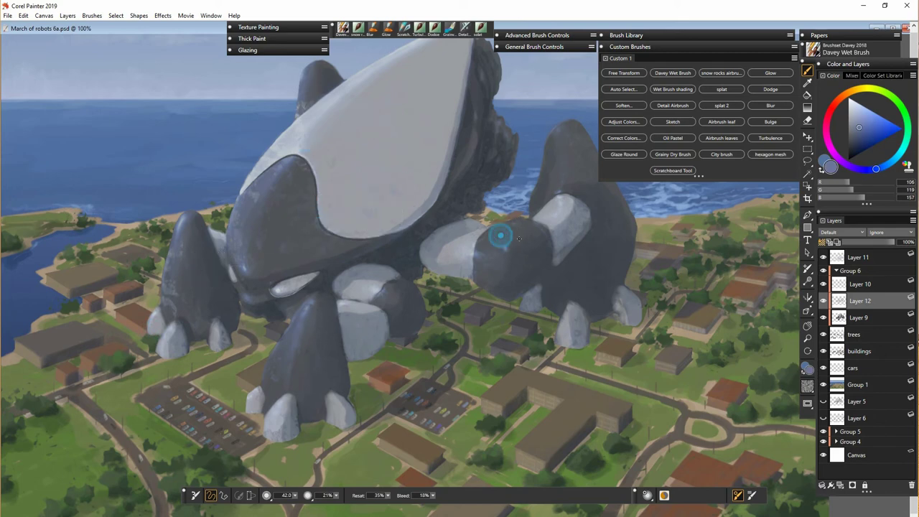
scroll(430, 185, up, 3)
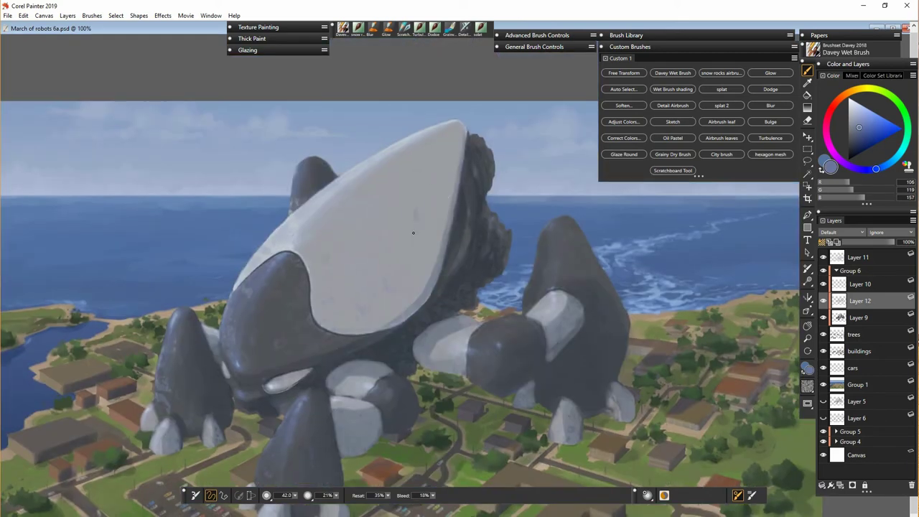
alt+click(238, 361)
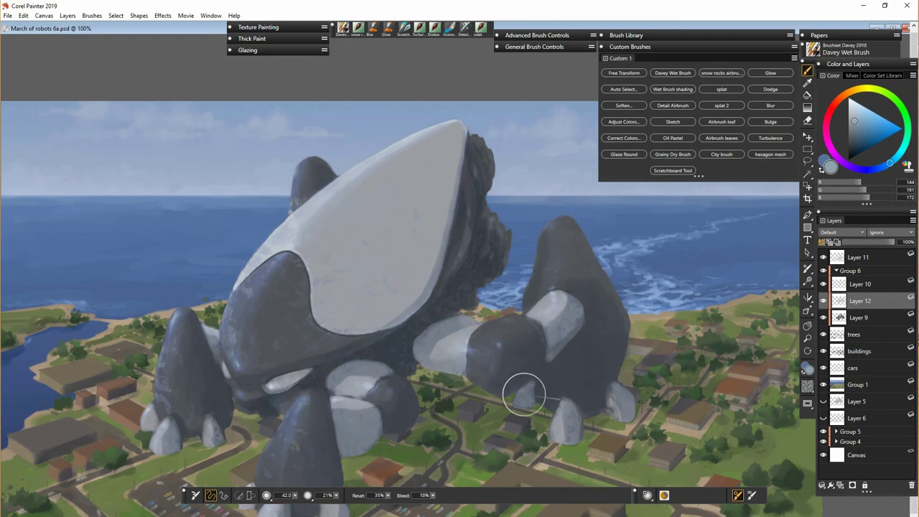
- Add a new layer above Group 1 and cover the landscape with snow rocks airbrush texture
key(ctrl+minus)
drag(486, 399, 505, 352)
click(865, 386)
key(ctrl+a)
key(ctrl+shift+n)
click(357, 28)
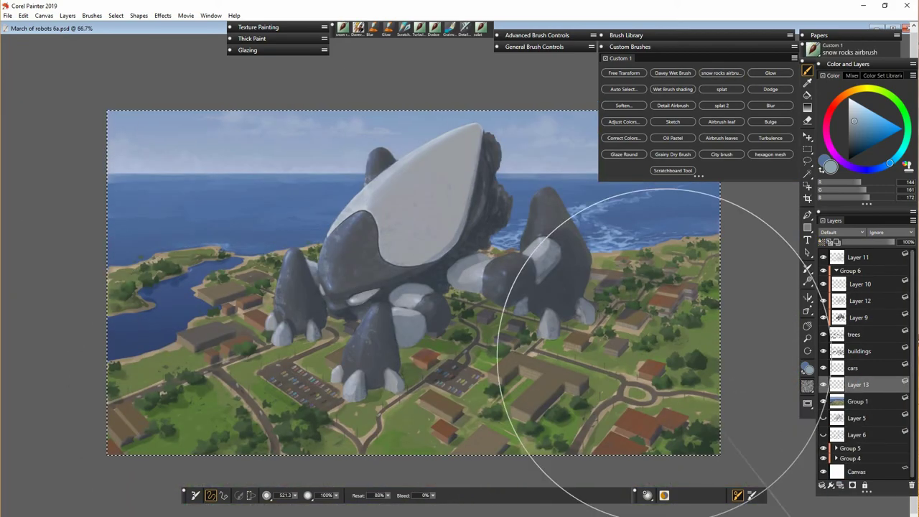
mouse_move(664, 357)
mouse_down()
mouse_move(335, 341)
mouse_move(305, 376)
mouse_up()
key(ctrl+d)
- Erase excess rock texture over the water, sky and land on Layer 13
key(n)
mouse_move(177, 308)
mouse_down()
mouse_move(173, 337)
mouse_move(117, 348)
mouse_up()
mouse_move(247, 233)
mouse_down()
mouse_move(313, 242)
mouse_move(133, 216)
mouse_move(596, 237)
mouse_move(655, 215)
mouse_up()
mouse_move(615, 448)
mouse_down()
mouse_move(402, 436)
mouse_move(299, 384)
mouse_move(188, 429)
mouse_move(287, 358)
mouse_up()
- Blend the rock texture into the town's grass and water on Layer 13 using sampled colours and the Davey Wet Brush
key(b)
click(673, 73)
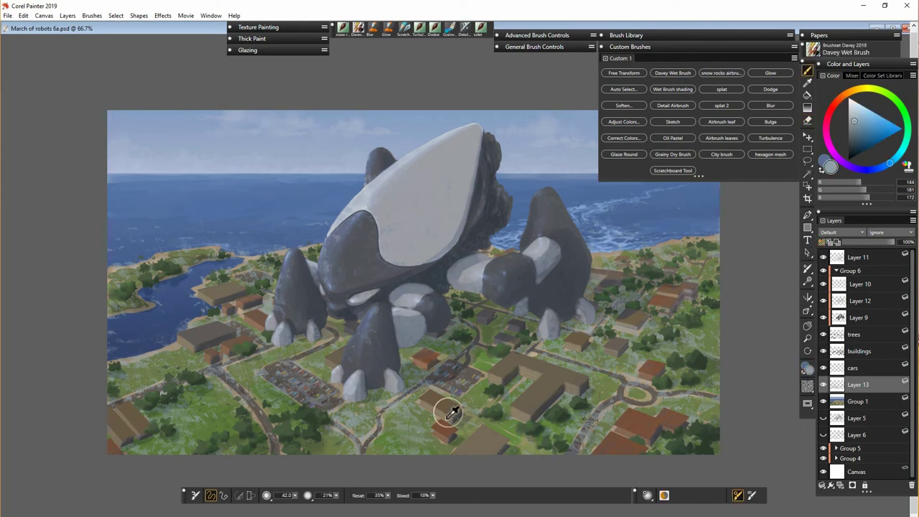
alt+click(431, 424)
mouse_move(422, 418)
mouse_down()
mouse_move(345, 414)
mouse_move(400, 418)
mouse_up()
drag(188, 421, 225, 416)
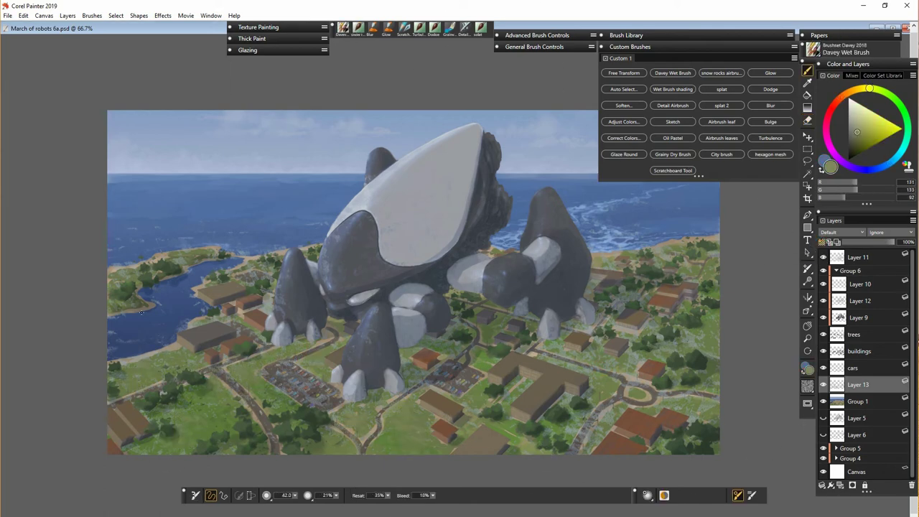
drag(422, 390, 514, 436)
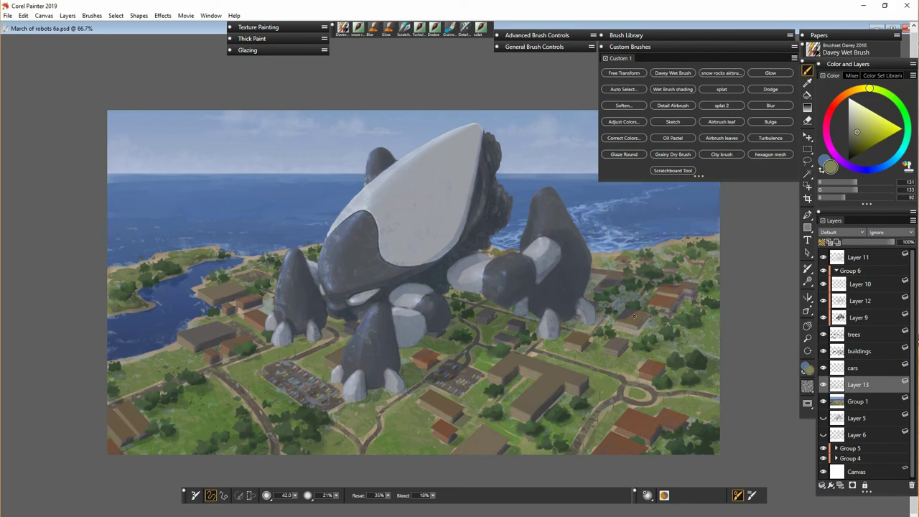
key(ctrl+plus)
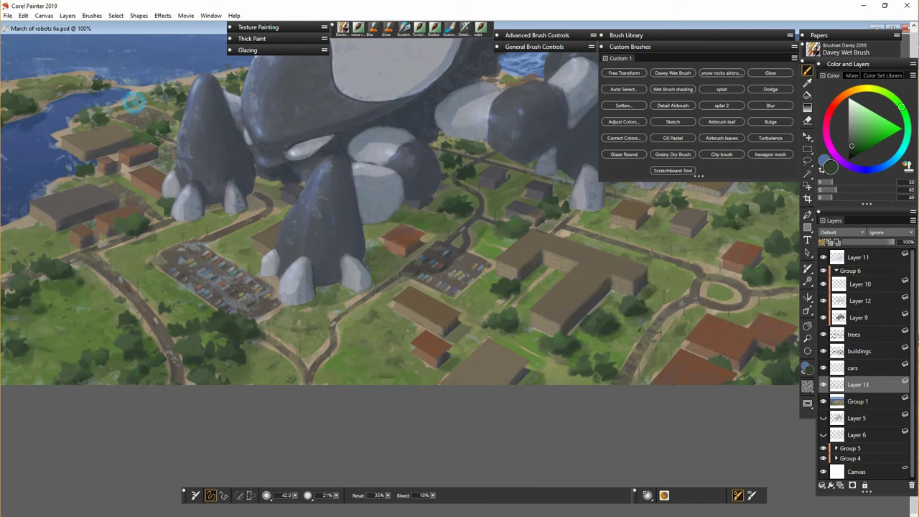
scroll(558, 359, down, 1)
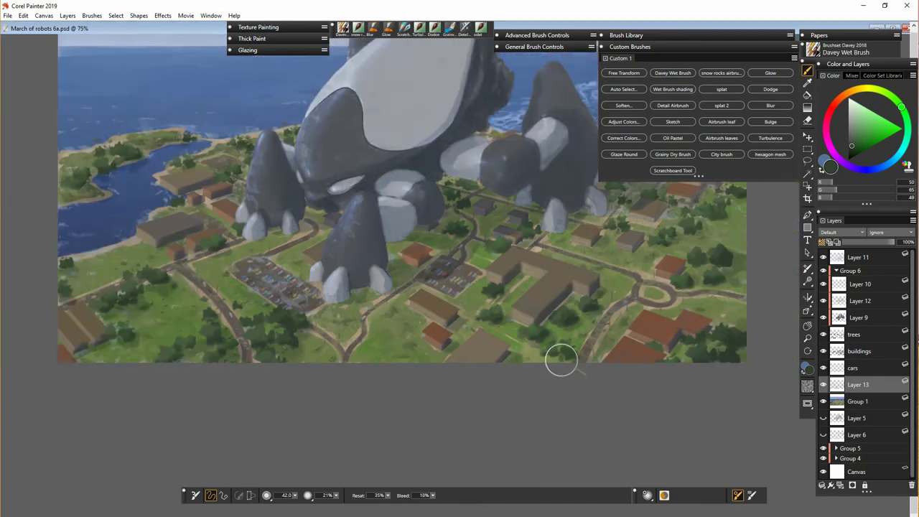
- Touch up the grass with light green and the roads with sampled brown on Layer 13, using the Davey Wet Brush at size 18.4
click(882, 90)
click(862, 132)
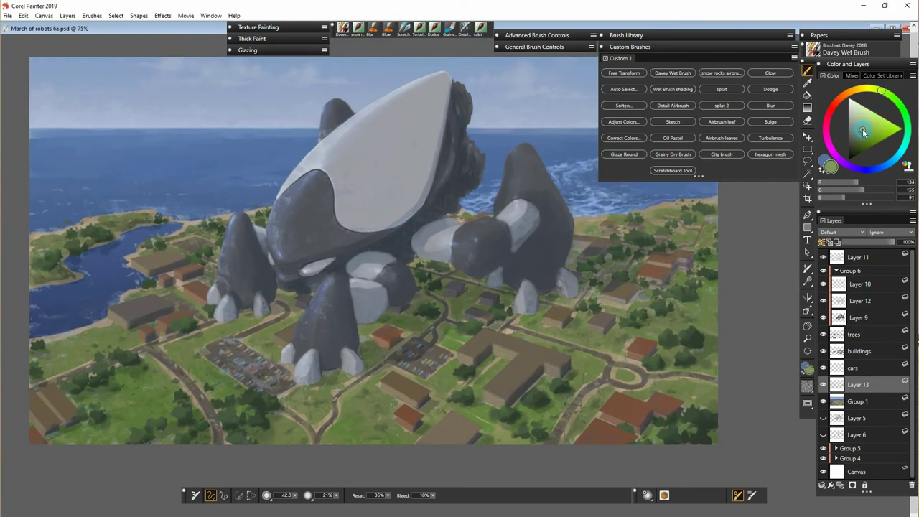
drag(294, 495, 282, 505)
click(865, 125)
click(866, 123)
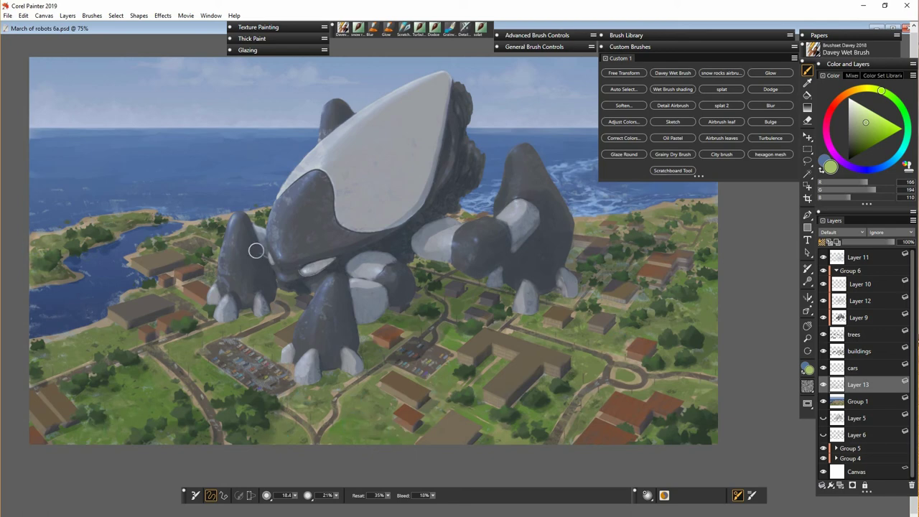
alt+click(204, 401)
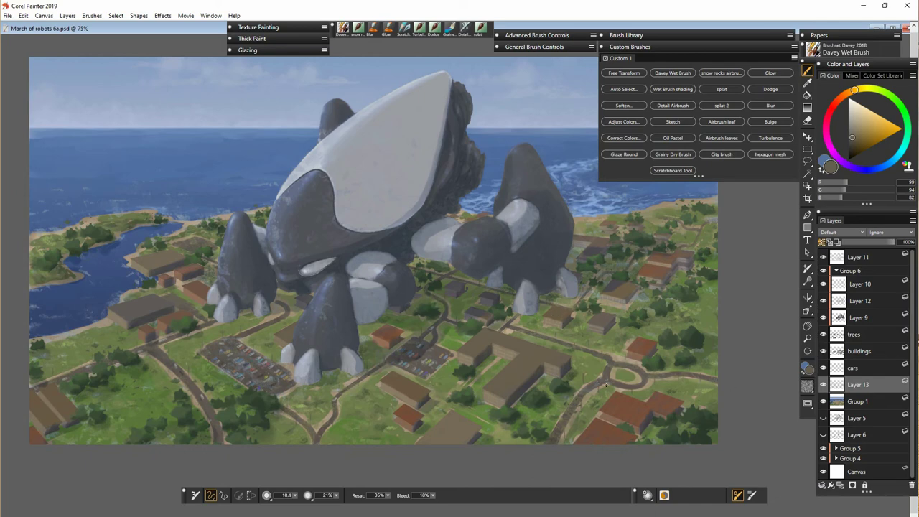
- Move Layer 13 above the buildings layer and paint over the rock texture on the buildings with sampled roof and wall colours
drag(858, 385, 860, 353)
click(824, 351)
click(823, 351)
alt+click(614, 403)
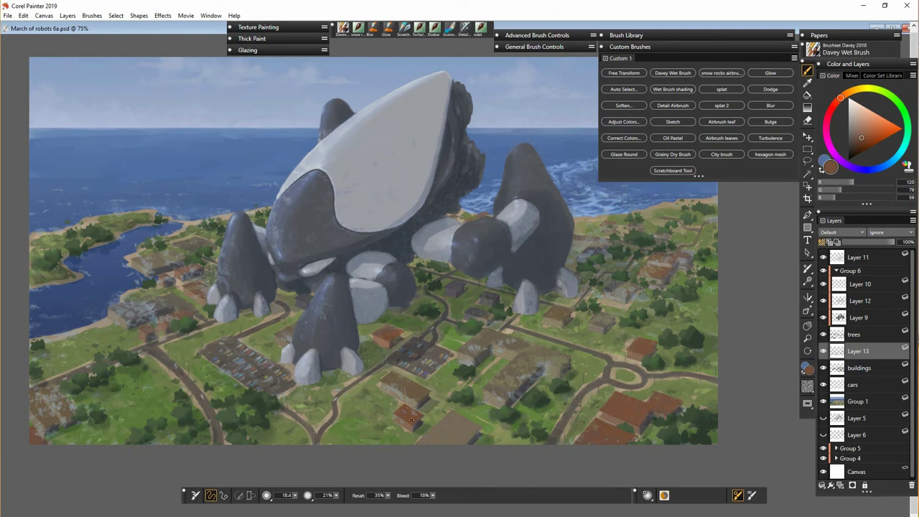
alt+click(163, 313)
mouse_move(154, 315)
mouse_down()
mouse_move(131, 327)
mouse_move(123, 314)
mouse_move(172, 308)
mouse_move(141, 306)
mouse_up()
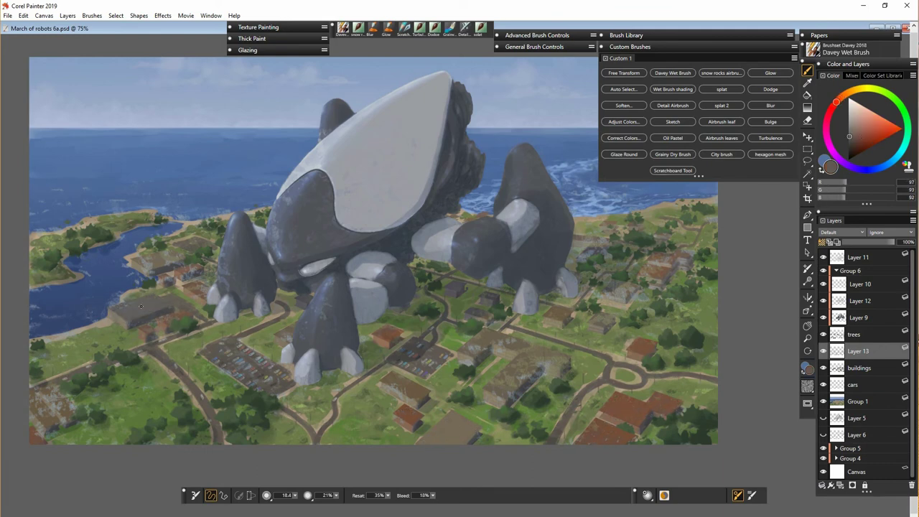
drag(37, 406, 54, 439)
drag(198, 291, 148, 274)
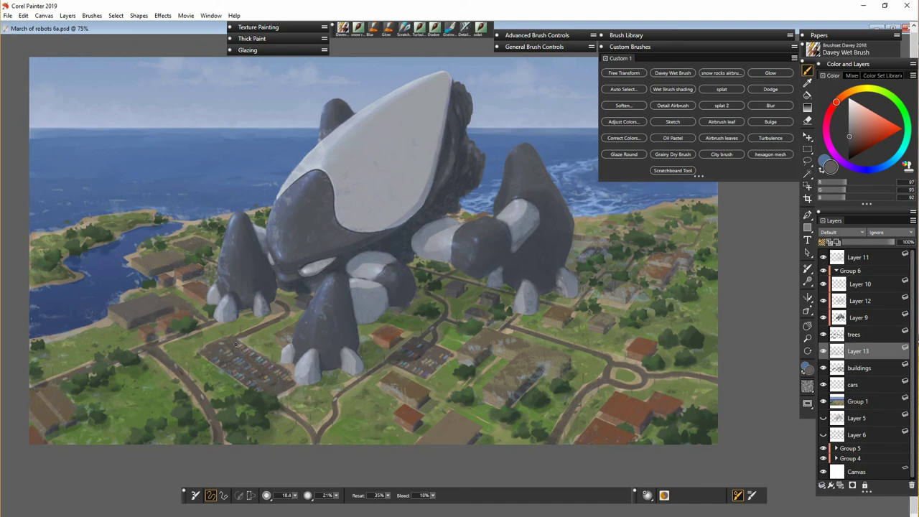
mouse_move(468, 347)
mouse_down()
mouse_move(567, 364)
mouse_move(520, 397)
mouse_move(570, 374)
mouse_move(485, 334)
mouse_move(498, 301)
mouse_move(604, 318)
mouse_move(669, 260)
mouse_move(612, 244)
mouse_up()
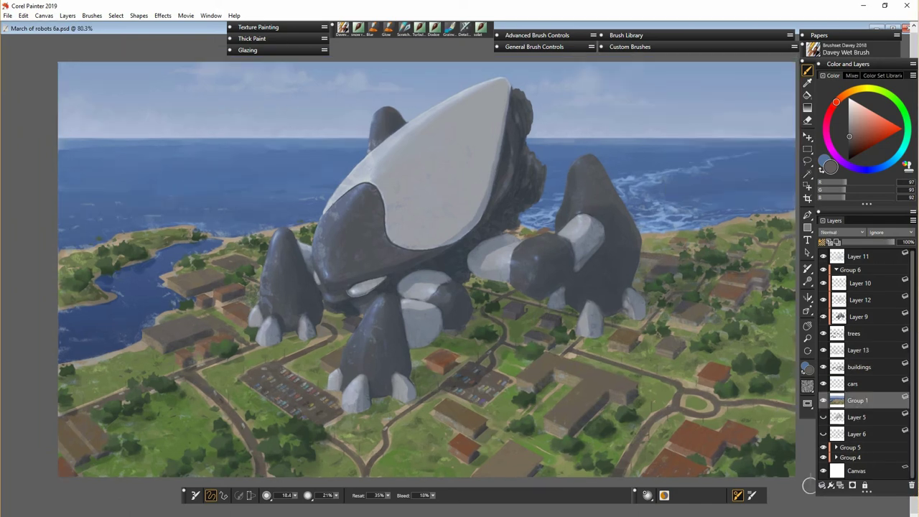
- Raise the brightness and contrast of the Group 1 background layer with Brightness/Contrast
click(162, 16)
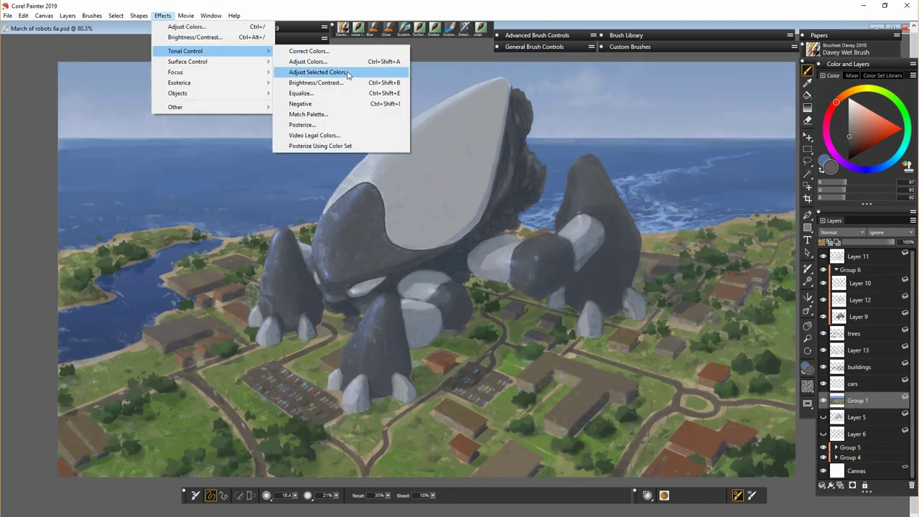
click(316, 82)
drag(459, 291, 487, 296)
click(492, 319)
- Move the cars layer above Layer 13 and select the buildings layer
click(875, 385)
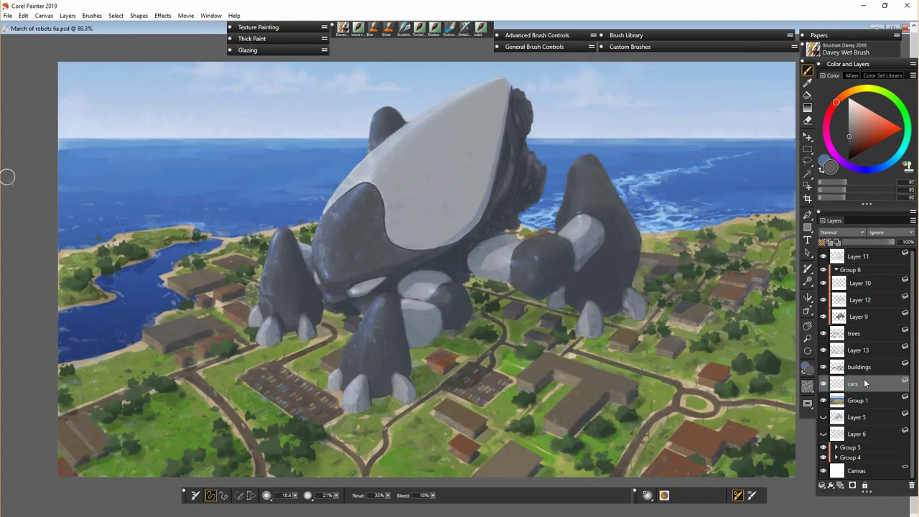
drag(865, 384, 865, 344)
click(864, 371)
click(859, 385)
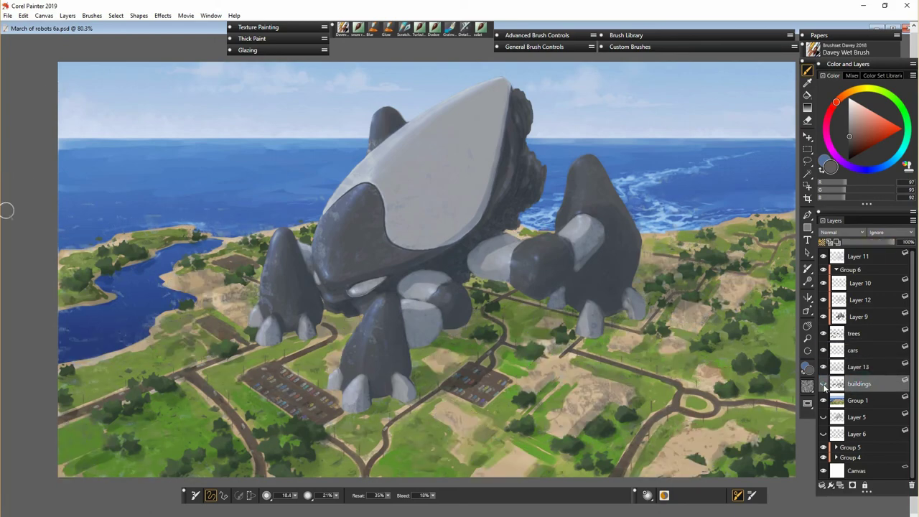
- Apply the same Brightness/Contrast adjustment to Layer 13, the cars layer and the trees layer
click(861, 367)
click(164, 15)
click(491, 320)
click(862, 351)
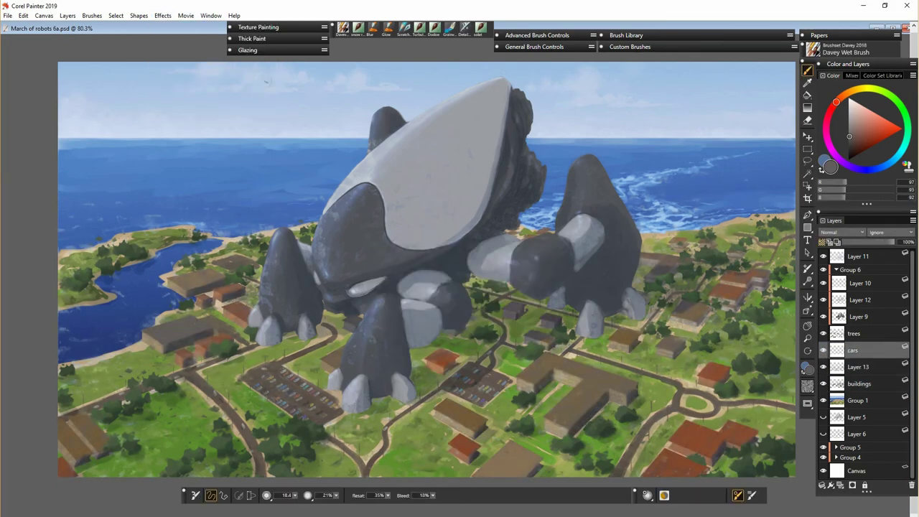
click(164, 16)
click(190, 27)
click(490, 319)
click(861, 334)
click(163, 15)
click(490, 320)
- Apply the same Brightness/Contrast adjustment to the robot's layers: Layer 9, Layer 12 and Layer 10
click(864, 318)
click(164, 15)
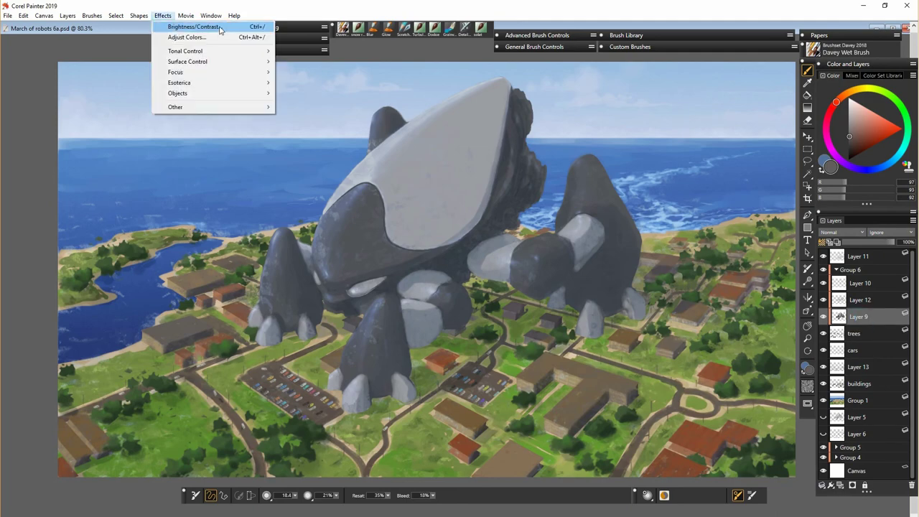
click(219, 28)
click(490, 319)
click(863, 301)
click(163, 16)
click(485, 318)
click(860, 284)
click(164, 16)
click(208, 28)
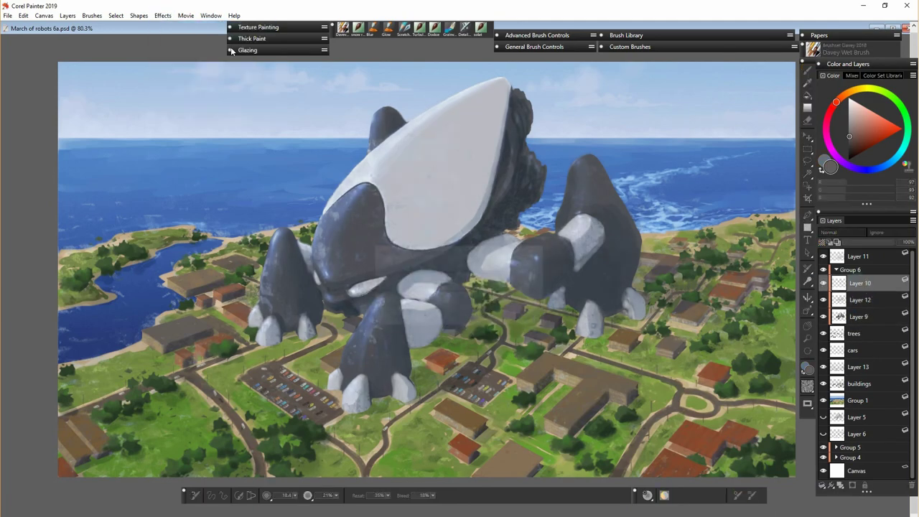
click(485, 319)
- Duplicate Layer 11 and create a new layer group at the top of the layer stack
right_click(860, 257)
click(793, 280)
click(859, 418)
click(862, 258)
click(822, 485)
click(754, 491)
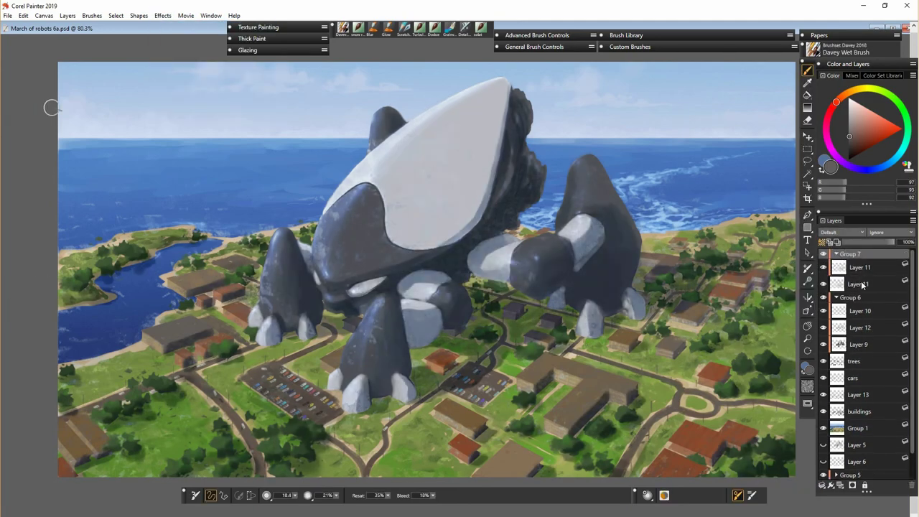
- Move the remaining painting layers, from the second Layer 11 down to Group 1, into the new top group
drag(862, 285, 862, 277)
drag(866, 361, 866, 353)
drag(868, 379, 869, 372)
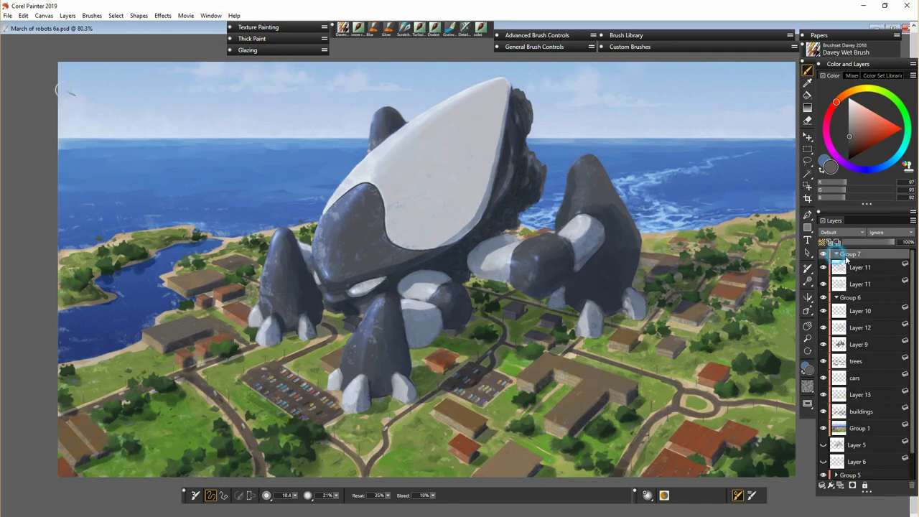
- Duplicate Group 6 as a backup and hide the lower copy, leaving the original group expanded
click(855, 299)
click(837, 298)
right_click(866, 296)
click(800, 319)
click(823, 308)
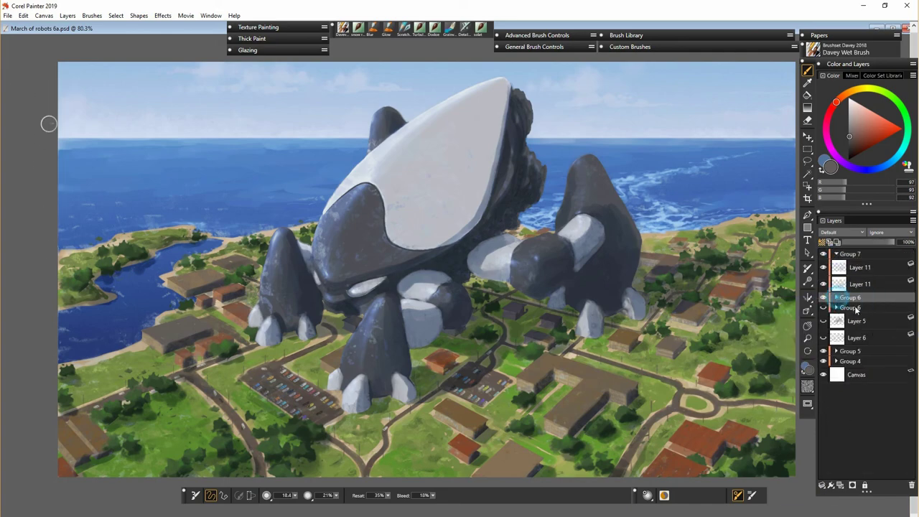
click(836, 297)
- Erase along the bases of the robot's feet on Layer 9 and touch up the two Layer 11 shadow layers
click(859, 344)
key(l)
click(821, 243)
key(n)
key(ctrl+plus)
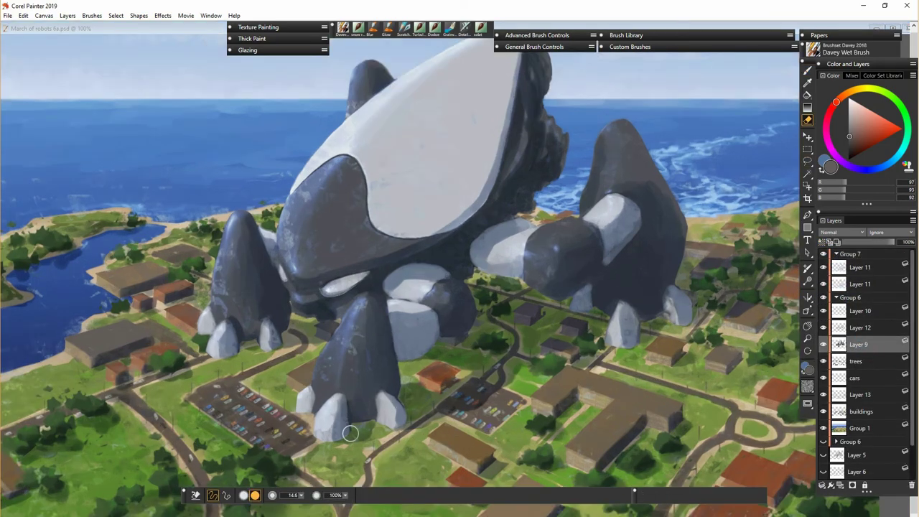
drag(350, 433, 354, 429)
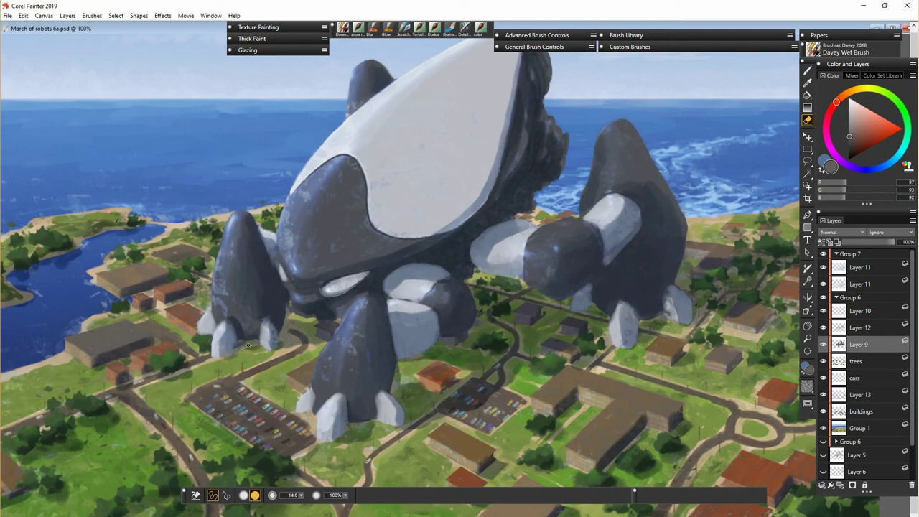
click(860, 285)
click(860, 268)
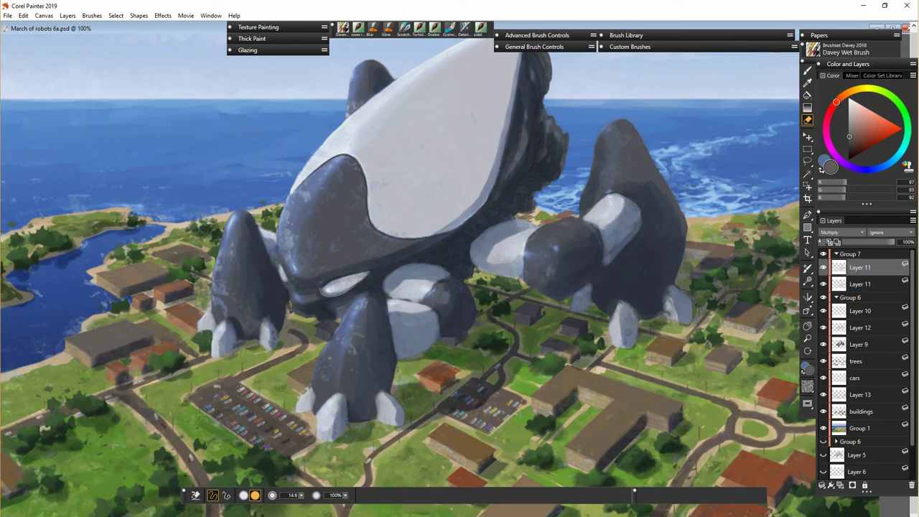
click(860, 285)
- Lasso the brown-roofed building beside the robot's rear foot on the buildings layer and shift a copy left to extend it
ctrl+click(665, 352)
click(808, 161)
drag(684, 330, 678, 329)
ctrl+right_click(664, 352)
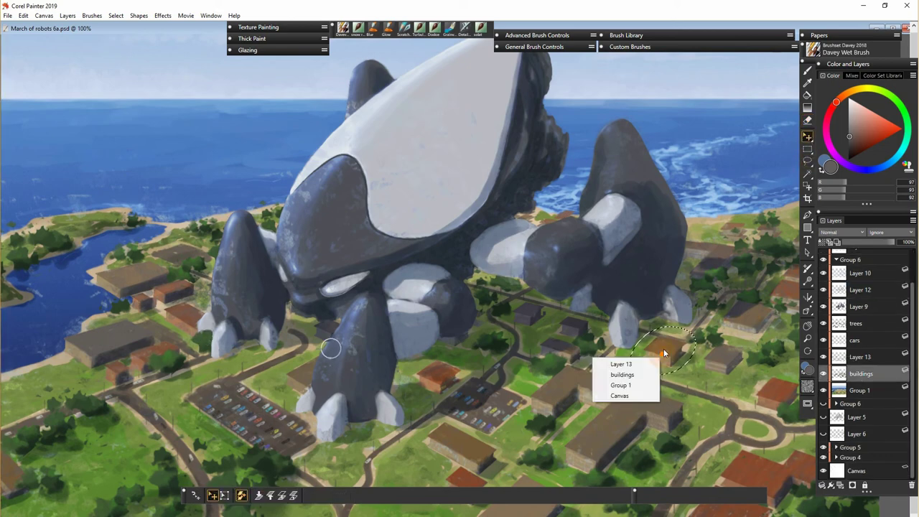
right_click(664, 352)
click(621, 438)
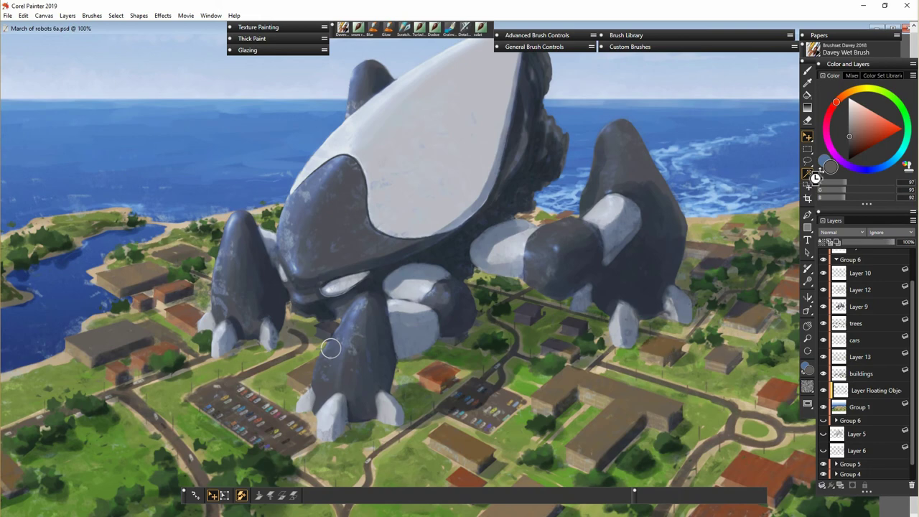
drag(662, 350, 640, 354)
key(Left)
key(Left)
key(Left)
key(Left)
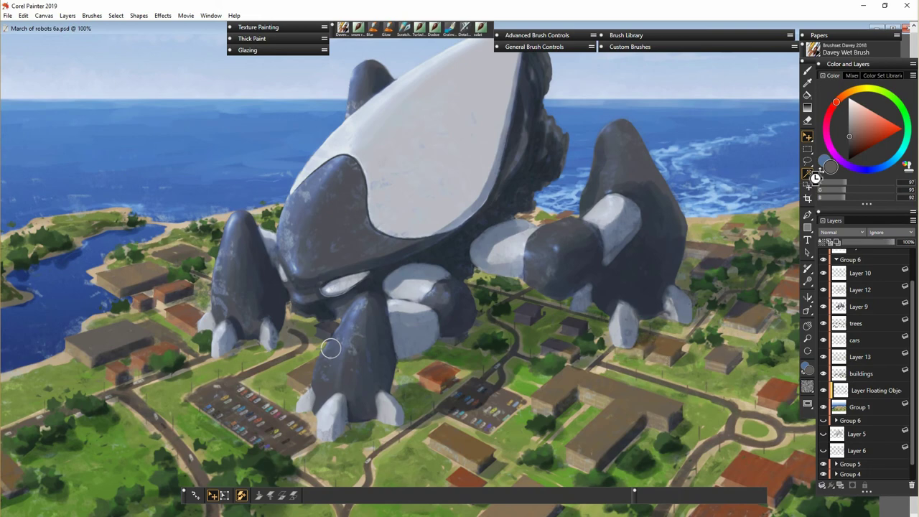
- Erase the rear foot's lower edge on Layer 9 and clean up the Layer 11 shadows around the extended building
click(859, 307)
key(n)
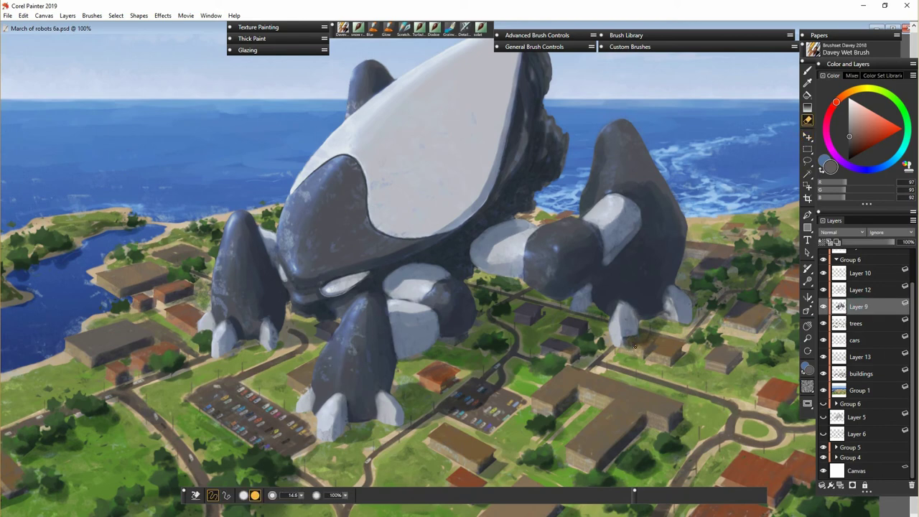
drag(913, 306, 914, 278)
click(860, 279)
click(860, 262)
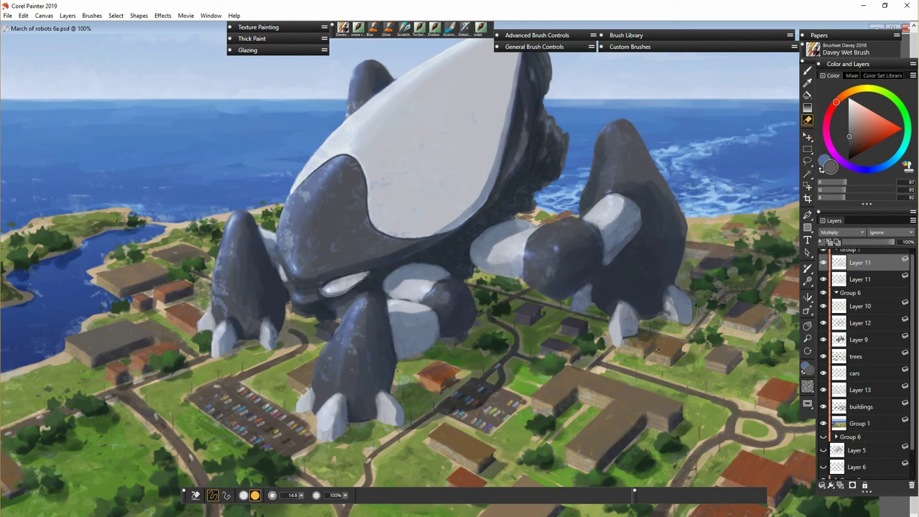
- Blend the extended building with sampled roof colours on the buildings layer and erase the excess around it
ctrl+click(659, 351)
key(b)
alt+click(643, 356)
alt+click(645, 351)
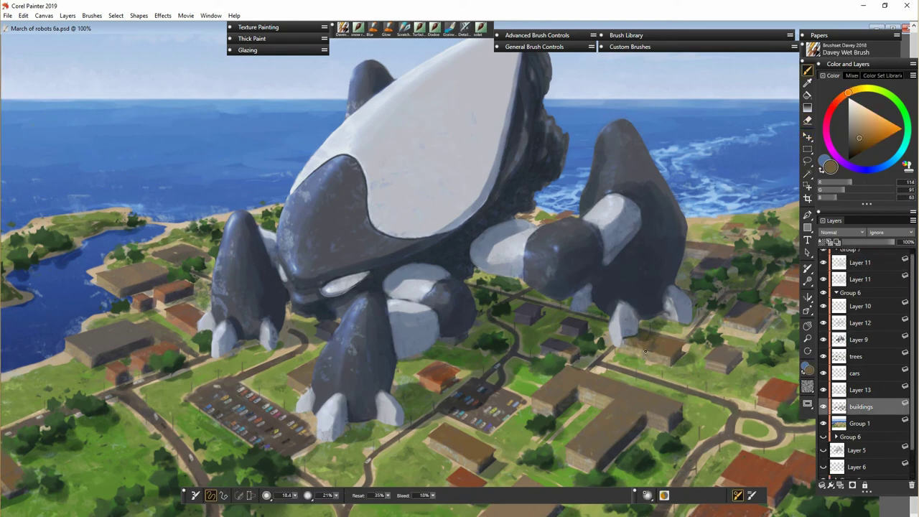
alt+click(635, 341)
key(e)
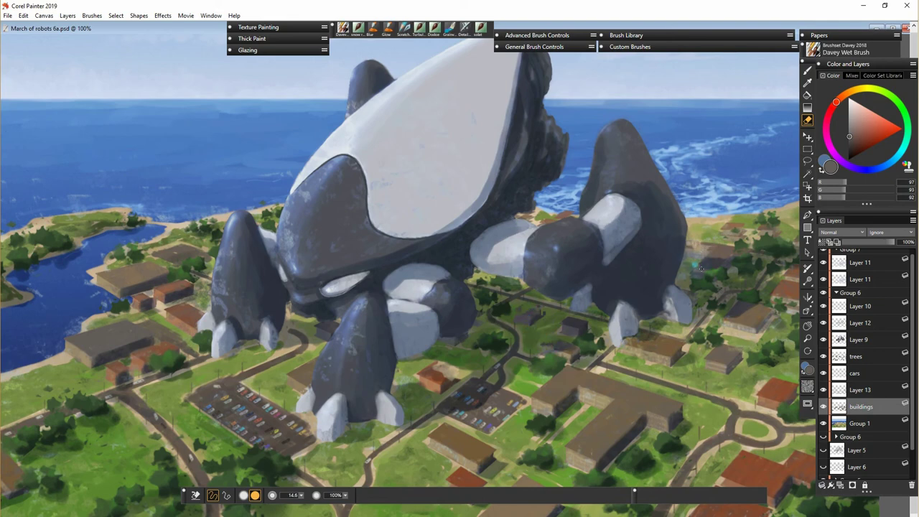
- Paint roads, sandy edges and grass on Group 1 around the small parking lot, using colours sampled from the ground
ctrl+click(611, 406)
key(b)
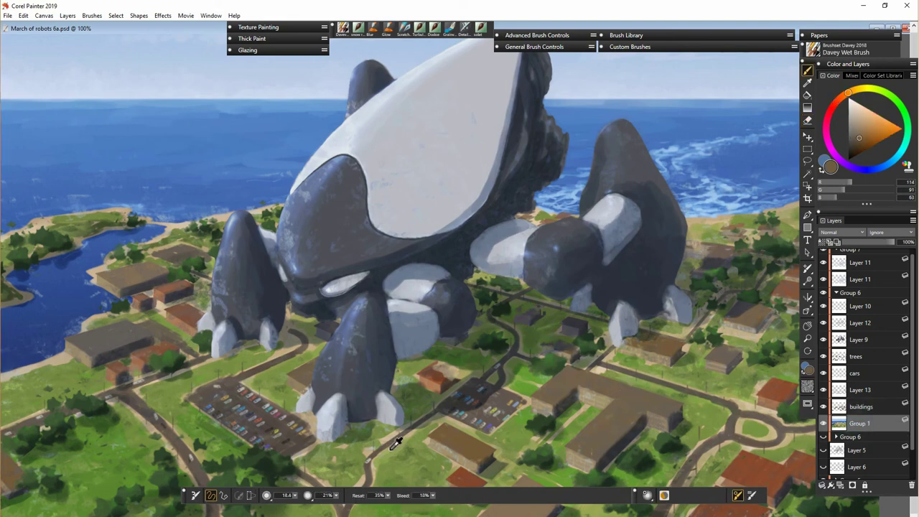
alt+click(396, 444)
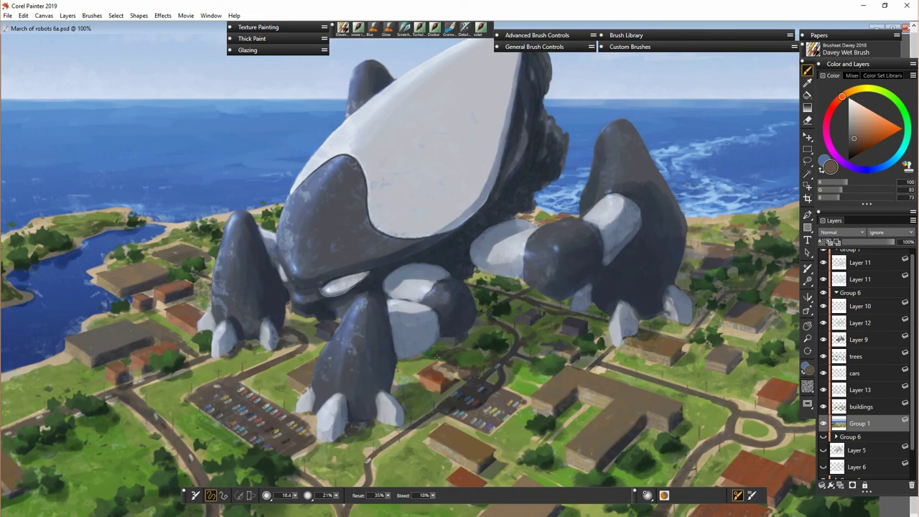
alt+click(640, 390)
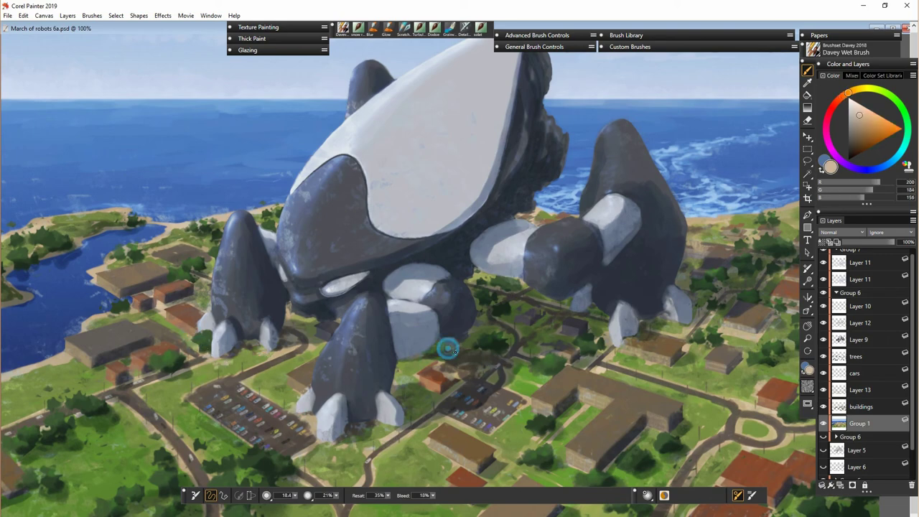
alt+click(552, 302)
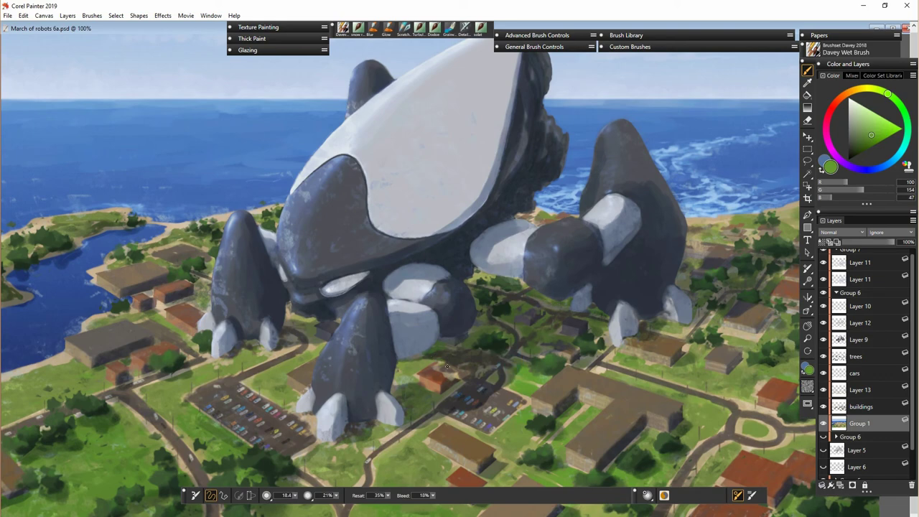
- Set Layer 13's opacity to 64% and merge the cars, Layer 13 and buildings layers into Group 1
click(833, 391)
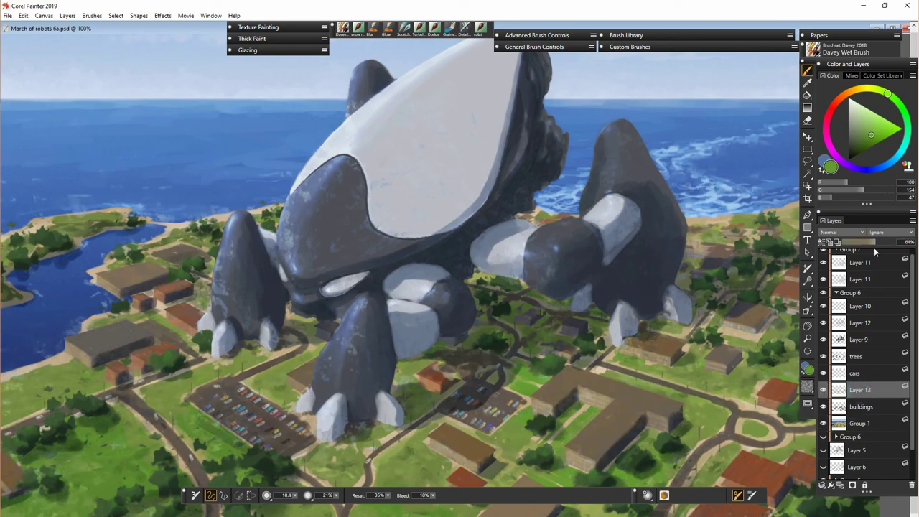
click(848, 406)
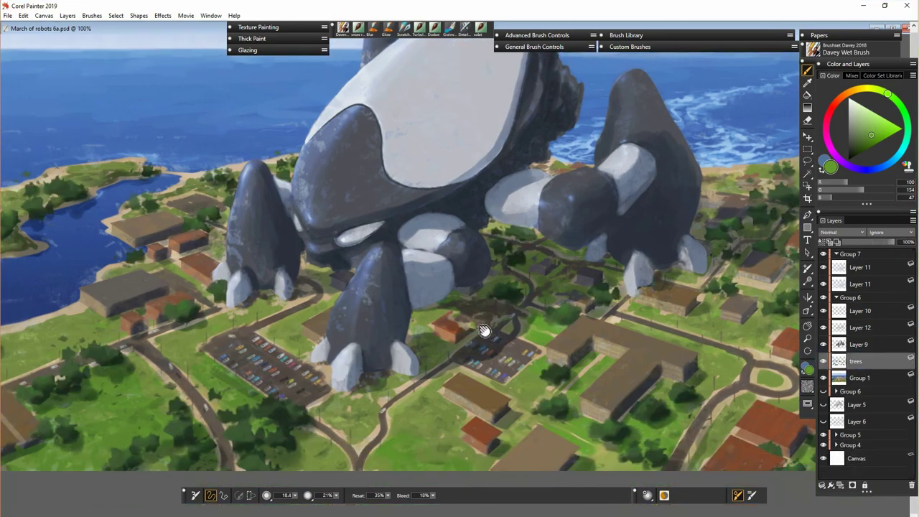
right_click(317, 437)
click(807, 136)
click(860, 378)
click(857, 458)
right_click(870, 378)
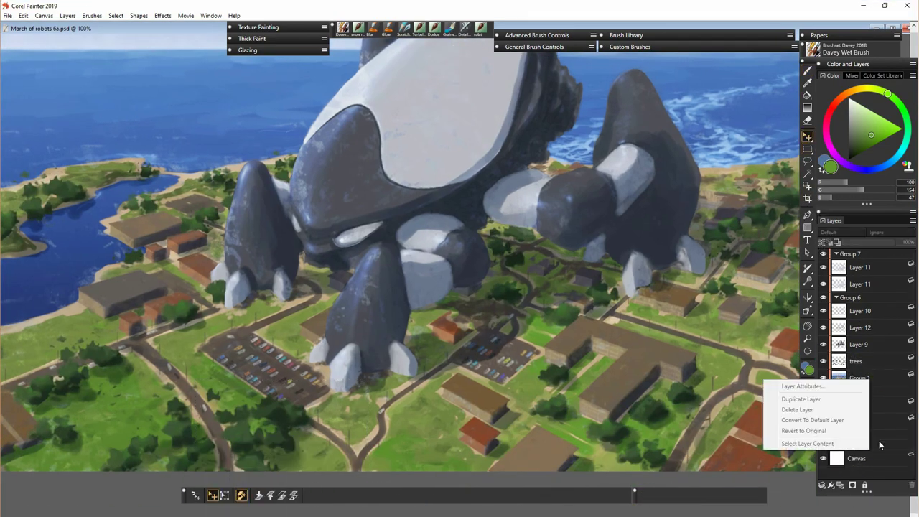
- Copy a rectangular area of foreground trees on the trees layer and place the copy just below the robot's front foot
click(859, 359)
click(807, 150)
drag(188, 382, 352, 459)
right_click(187, 441)
click(859, 378)
click(807, 136)
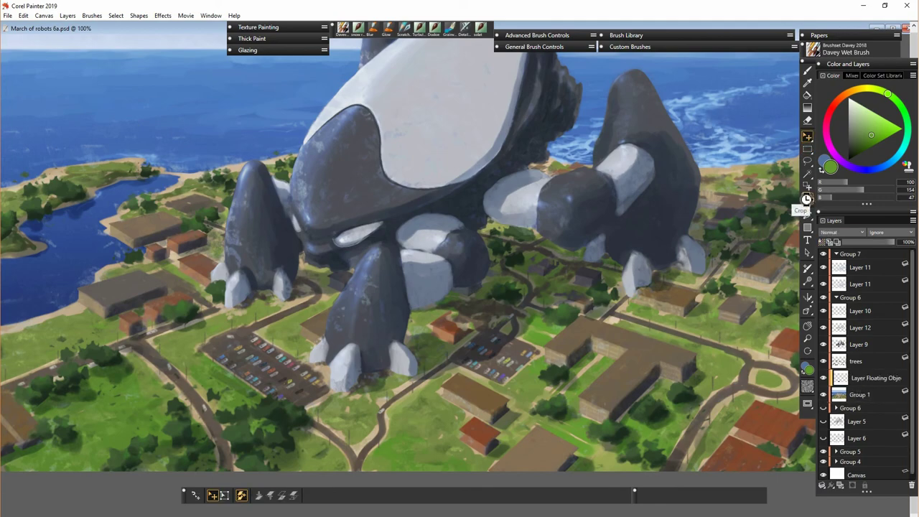
drag(267, 426, 275, 413)
key(ctrl+minus)
key(ctrl+minus)
key(ctrl+plus)
key(ctrl+plus)
key(ctrl+plus)
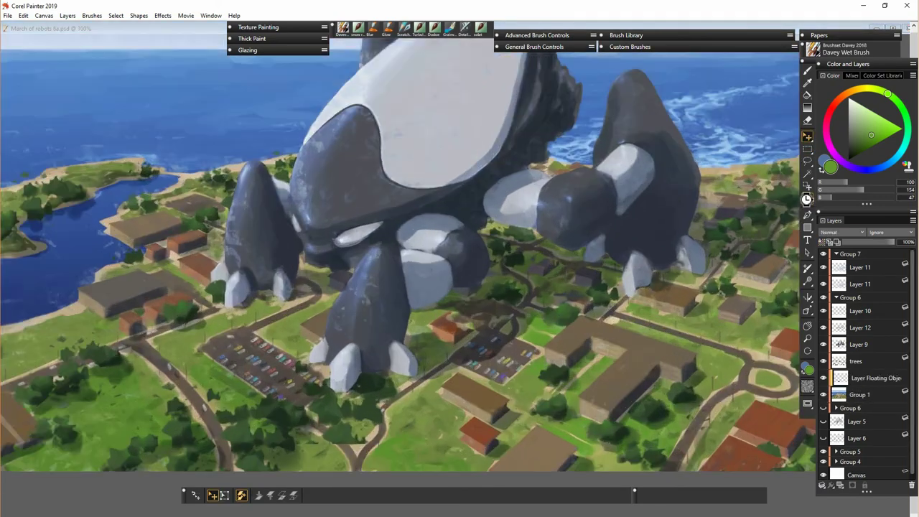
- Drop the copied trees onto the trees layer and erase their hard edges where they overlap the road
click(861, 378)
click(857, 362)
key(n)
drag(357, 443, 342, 432)
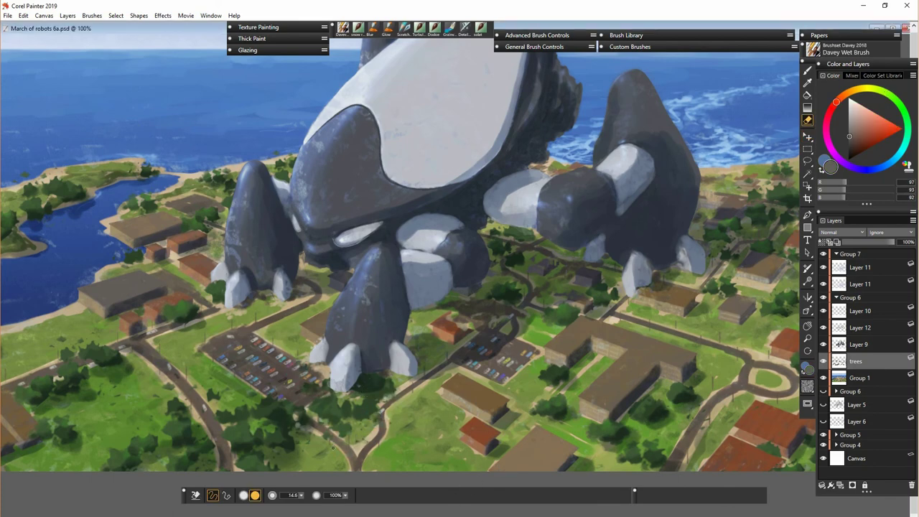
- Erase the feet's bottom edges on Layer 9 and thin out the rocky texture on Layer 12
click(859, 345)
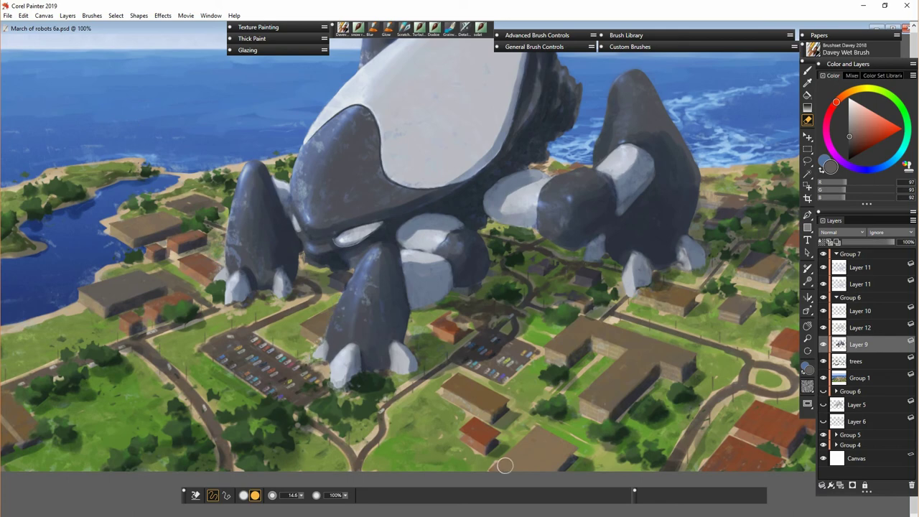
click(861, 328)
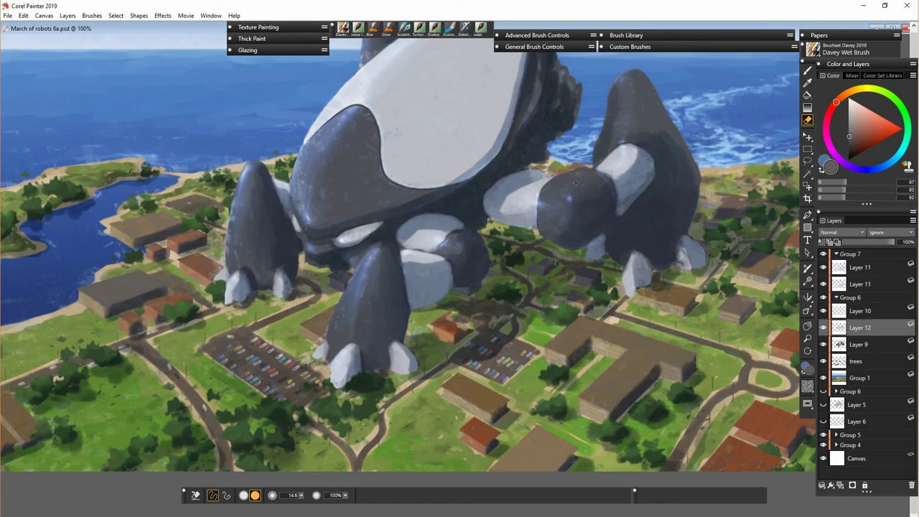
- Check the trees layer's visibility and merge the layer into Group 1
click(856, 362)
click(823, 361)
click(824, 361)
- Duplicate Layer 9 and shift the copy's hue by -21% with Adjust Color
click(859, 345)
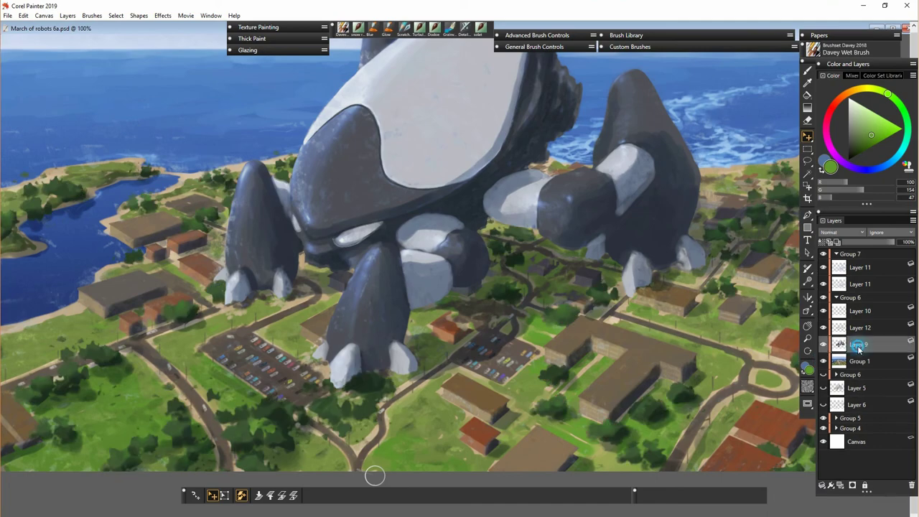
click(824, 344)
click(824, 345)
right_click(865, 346)
click(821, 373)
double_click(653, 47)
click(624, 122)
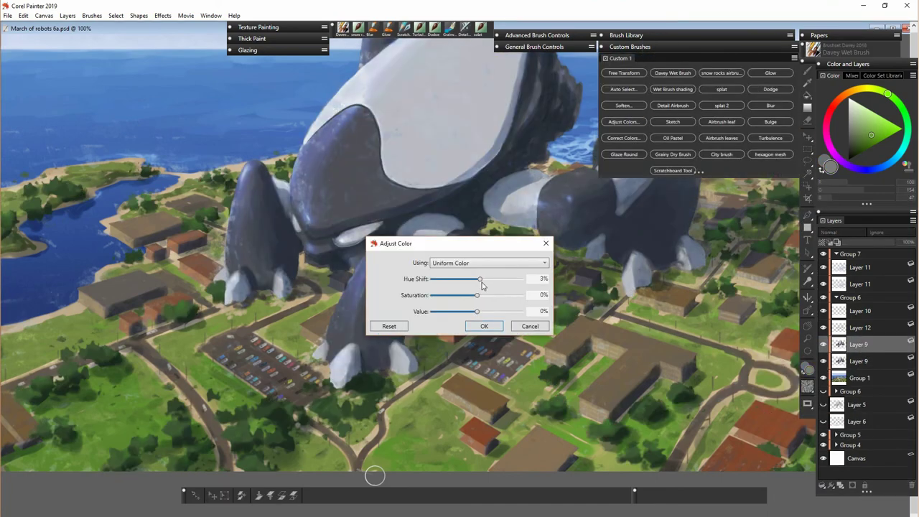
drag(482, 282, 459, 280)
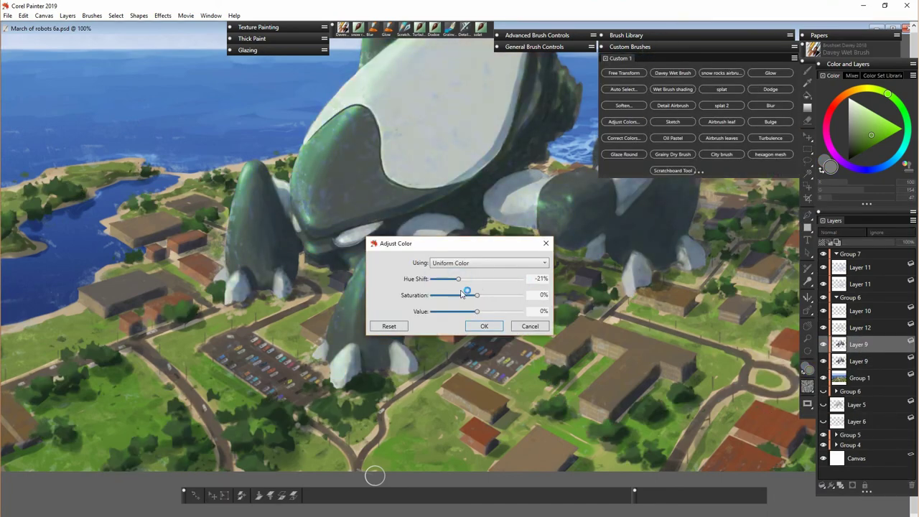
click(489, 327)
- Partly erase the green-tinted Layer 9 copy across the robot's body and legs
click(869, 358)
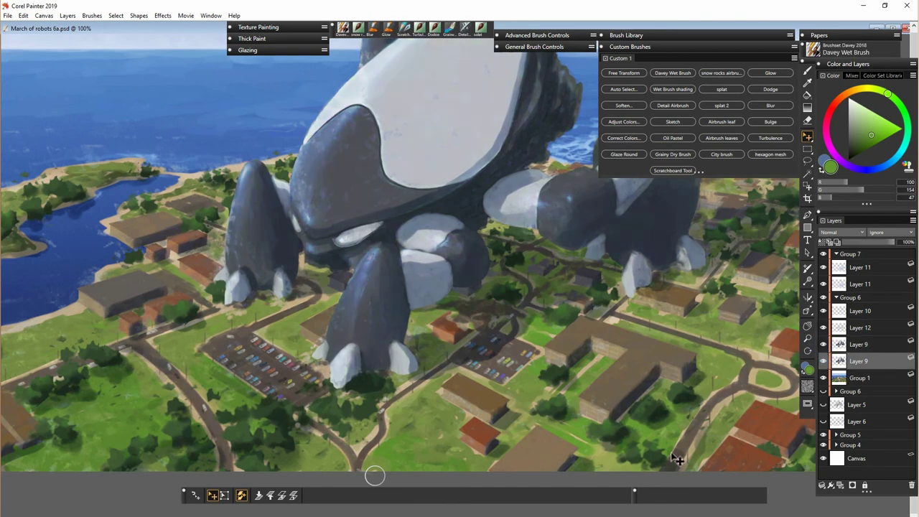
click(859, 345)
key(n)
alt+click(725, 394)
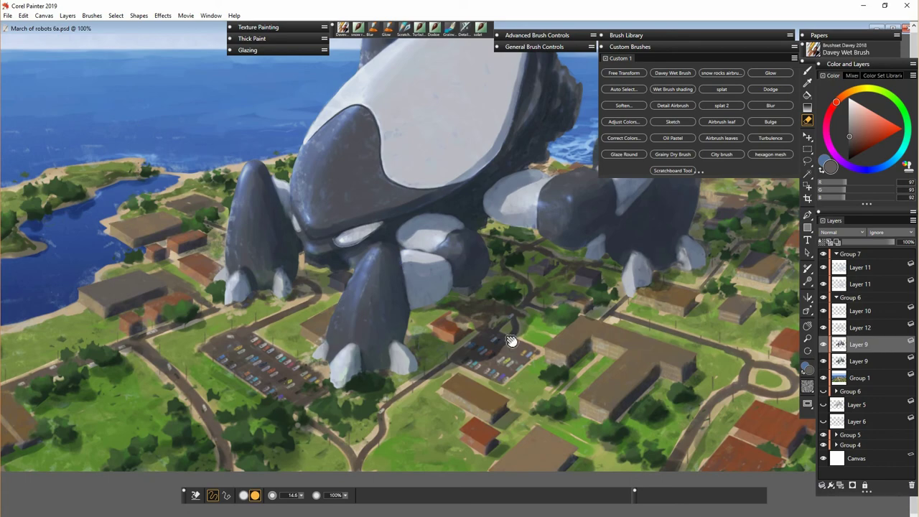
drag(511, 341, 377, 424)
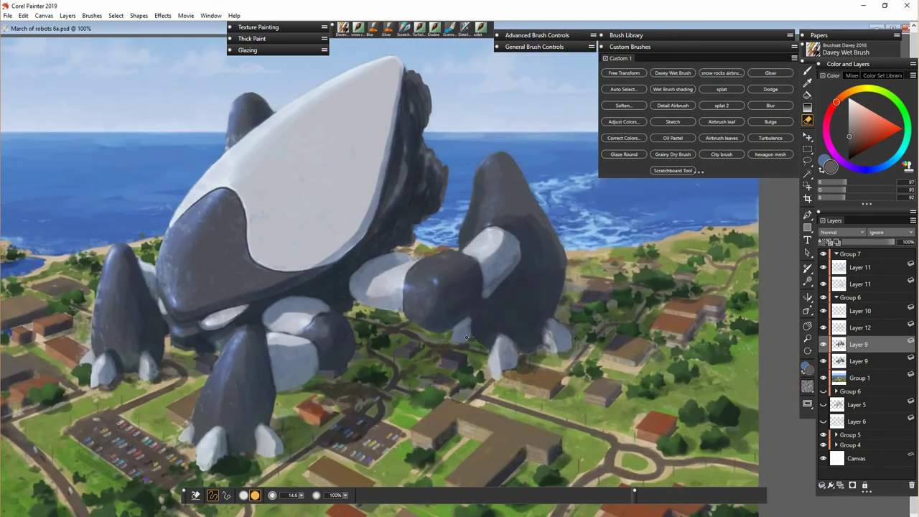
alt+click(167, 396)
- Duplicate the lower Layer 9 and shift the new copy's hue by 44% with Adjust Color
key(f)
click(861, 362)
key(ctrl+j)
click(624, 122)
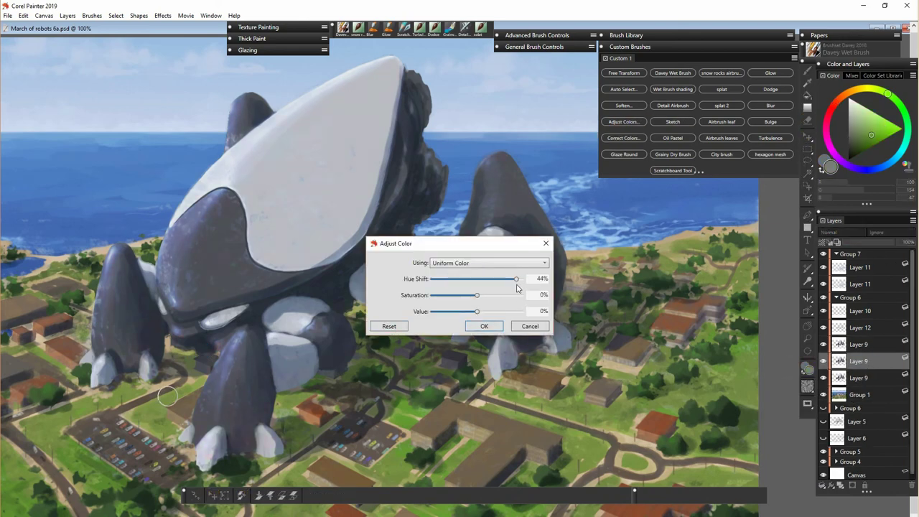
key(Return)
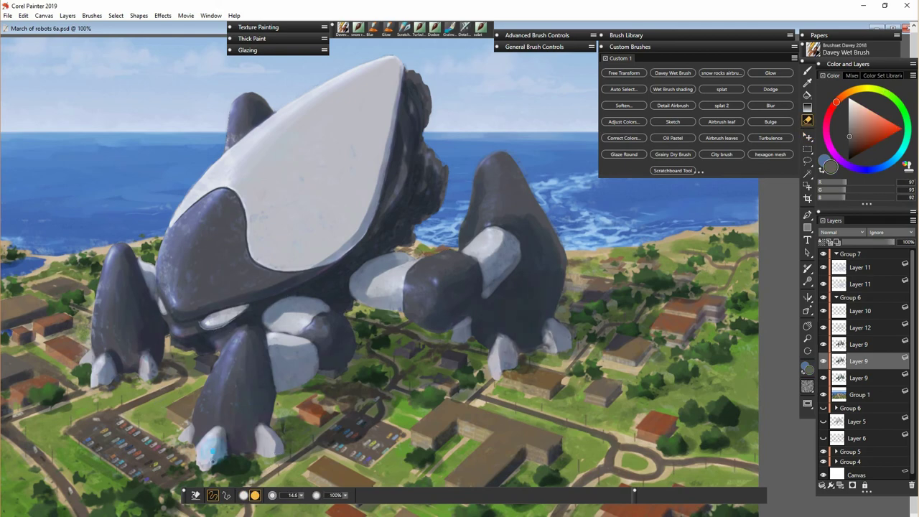
- Set the top Layer 9 copy's opacity to 83% and erase excess tint from both colour-shifted copies
click(860, 345)
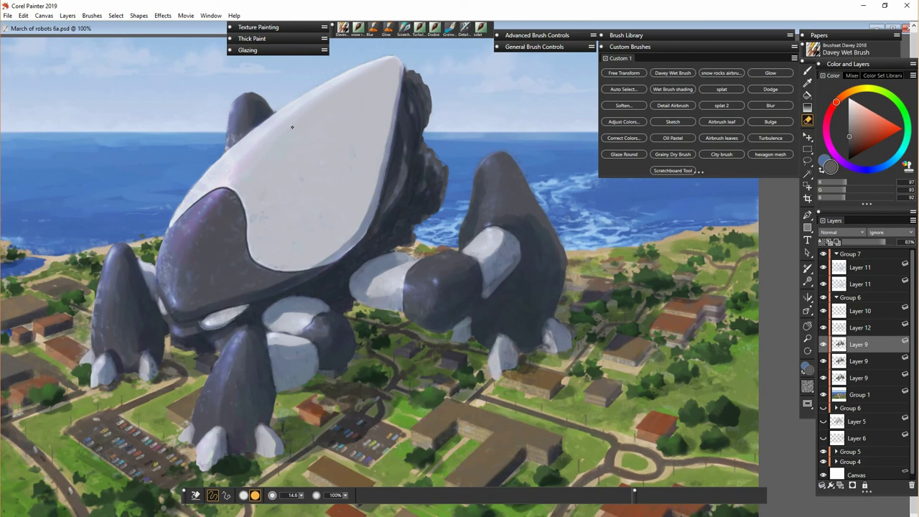
click(864, 362)
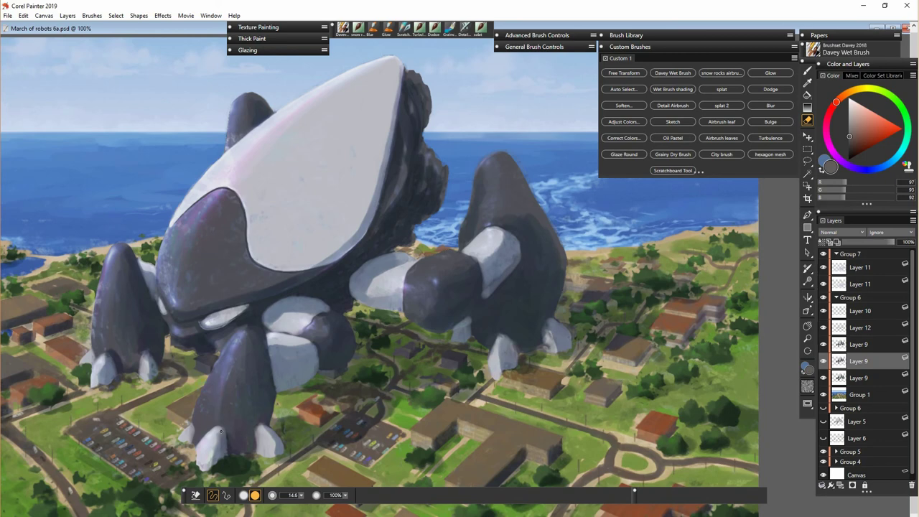
- Merge all three Layer 9 layers down into Group 1
key(f)
key(ctrl+e)
key(ctrl+e)
click(858, 345)
key(ctrl+e)
- Compare Layer 12 on and off, set its opacity to 84%, and remove it from the layer stack
click(859, 328)
click(823, 328)
click(823, 328)
drag(892, 242, 884, 251)
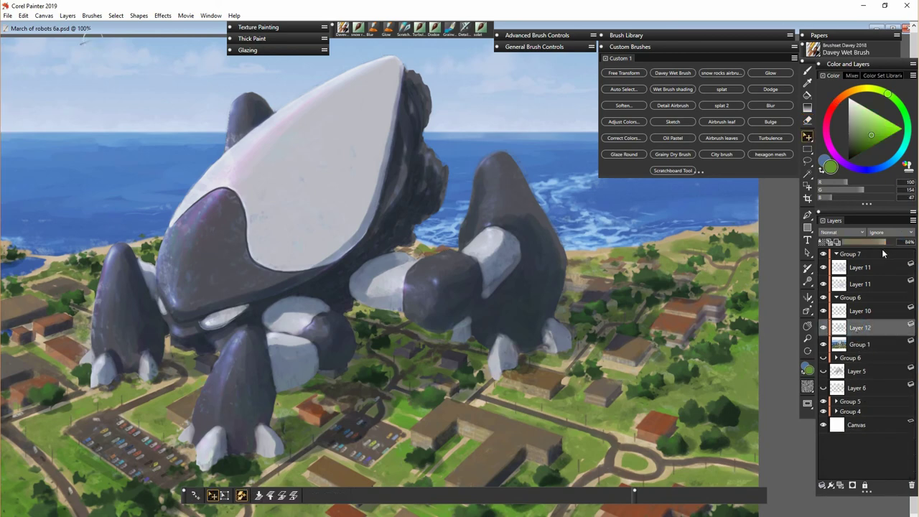
key(Delete)
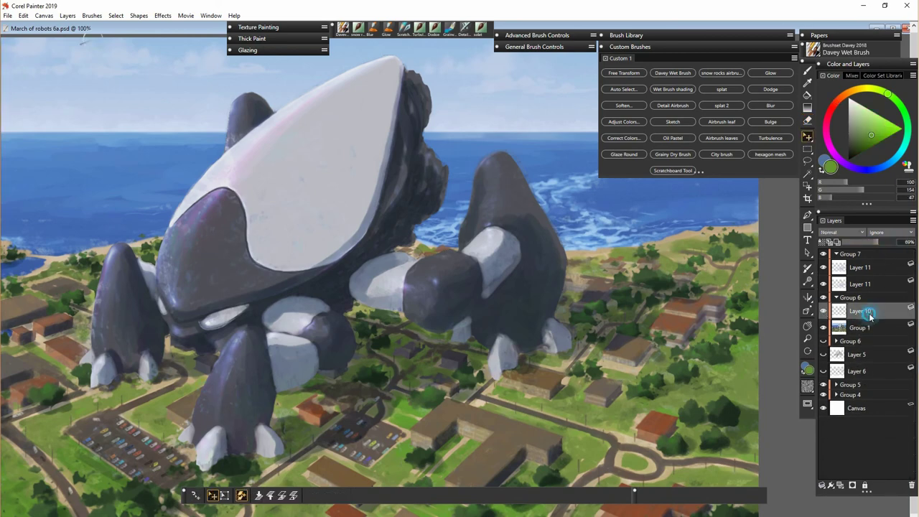
- Collapse the inner Group 6 into a single layer and duplicate the lower Layer 11 inside Group 7
key(Delete)
right_click(863, 285)
click(796, 303)
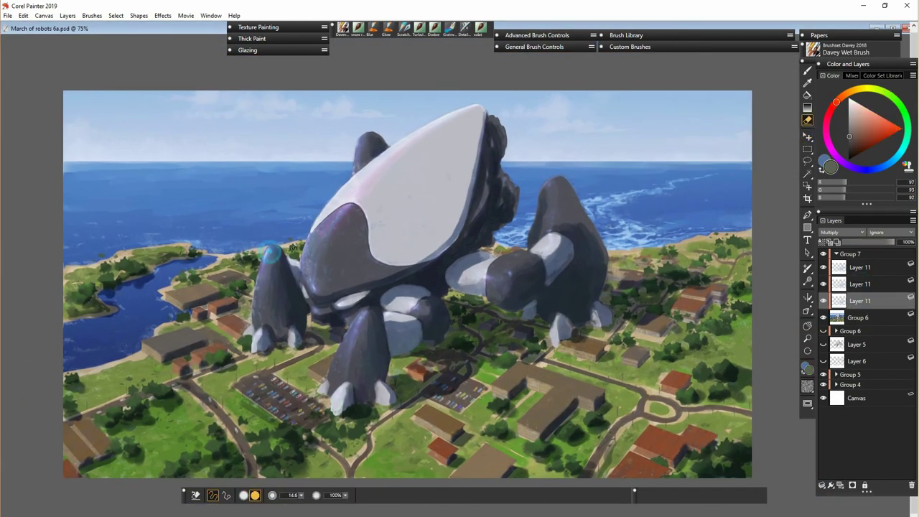
- Erase excess shading around the far-left leg on the new Layer 11 copy, then touch up the uppermost Layer 11 near the foreground red roofs
mouse_move(290, 256)
mouse_down()
mouse_move(297, 338)
mouse_move(307, 343)
mouse_up()
drag(267, 331, 261, 349)
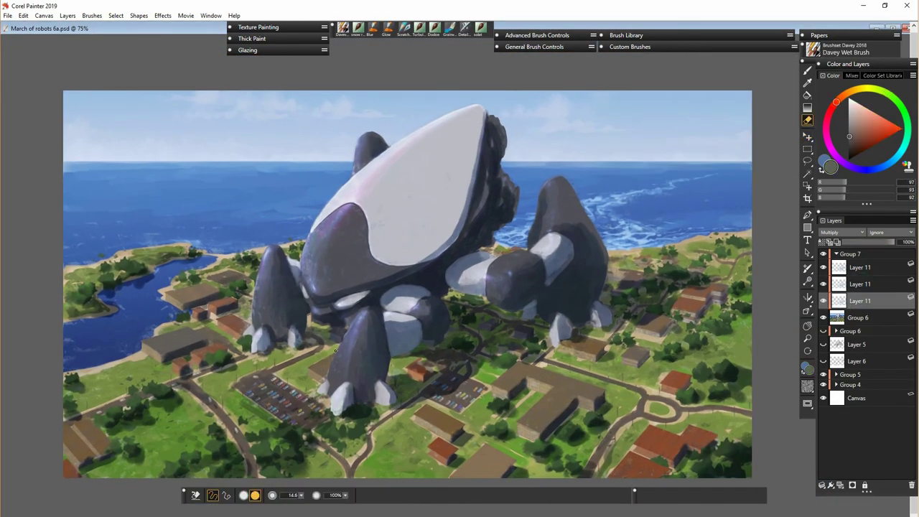
click(859, 267)
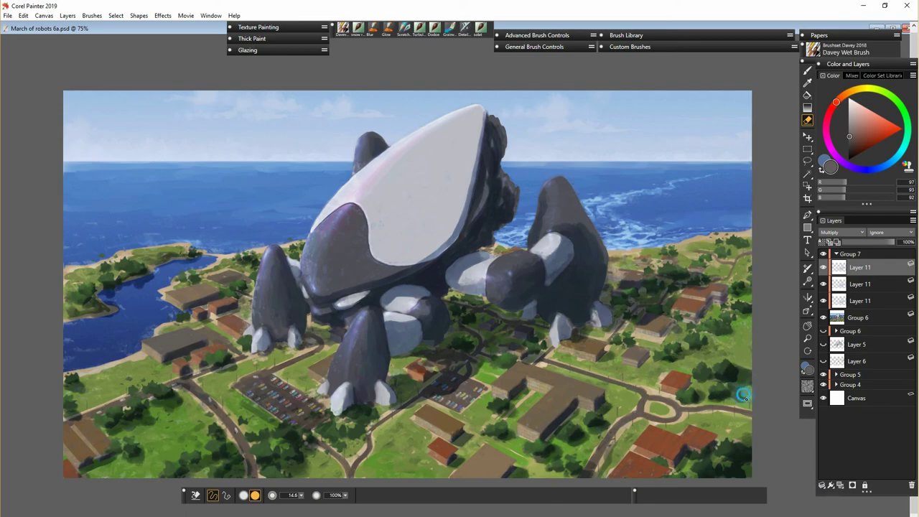
alt+click(650, 453)
- Set the middle Layer 11's opacity to 84%
key(f)
click(869, 284)
click(871, 302)
click(870, 286)
click(884, 243)
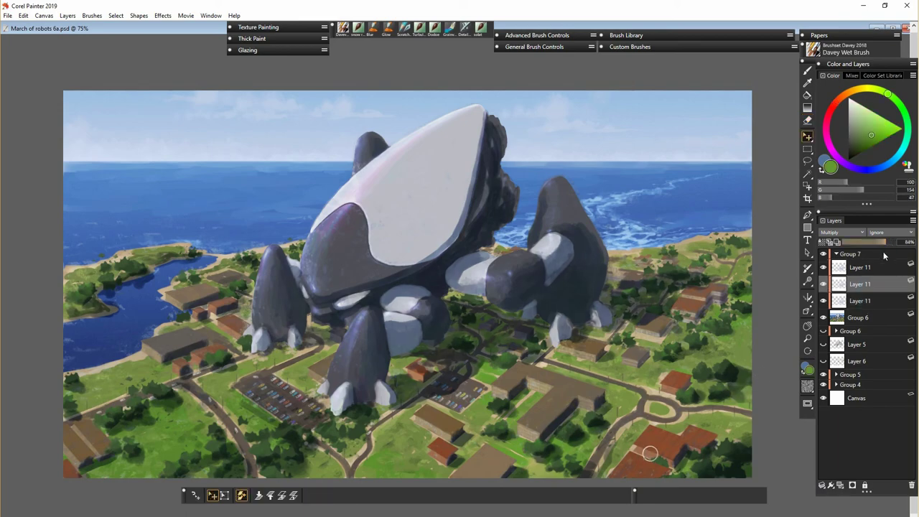
- Collapse the three Layer 11 shading layers and Group 6 into one Group 7 layer, and duplicate the result
click(867, 300)
drag(861, 319, 861, 310)
key(Delete)
key(Delete)
key(Delete)
click(823, 485)
click(753, 514)
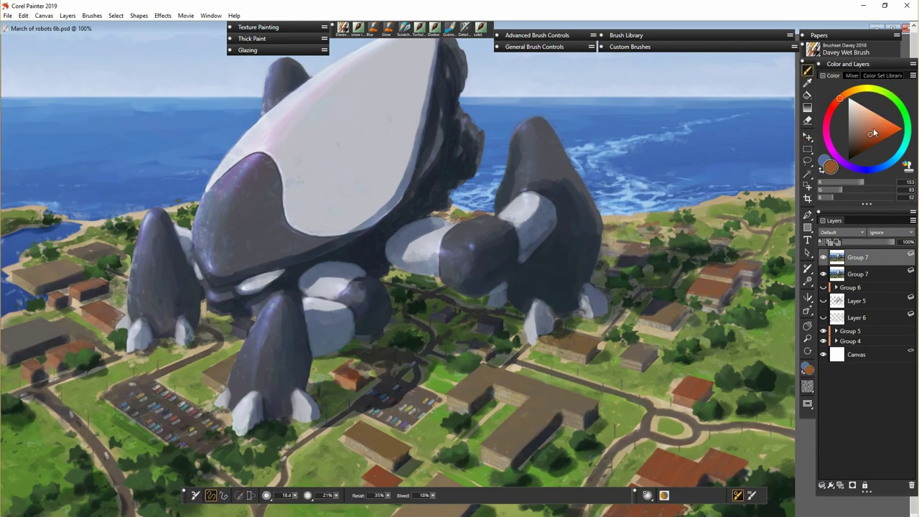
- Dab orange and brown fire touches among the houses beneath the robot with the Davey Wet Brush
drag(874, 133, 878, 126)
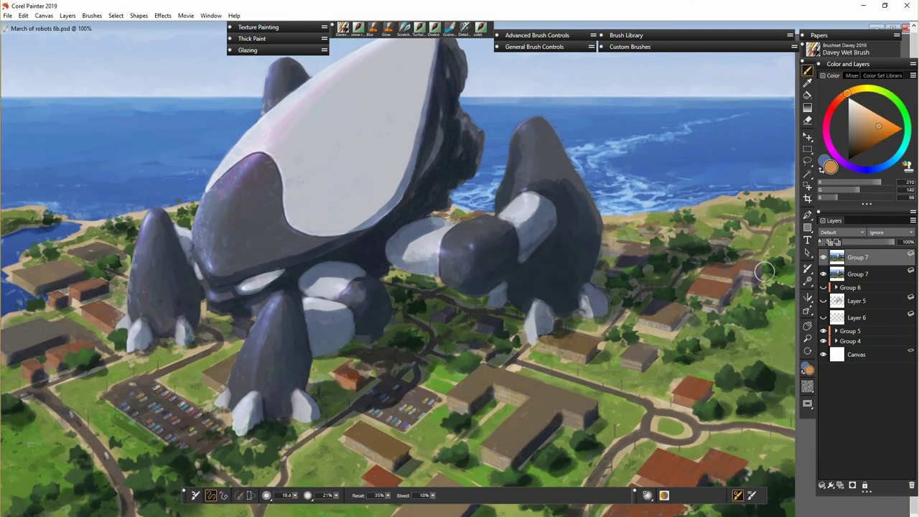
alt+click(457, 308)
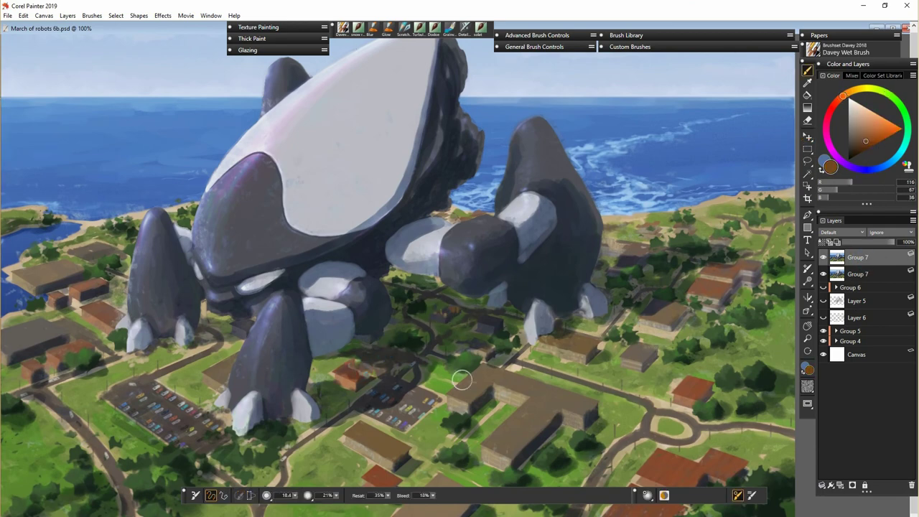
drag(395, 314, 413, 325)
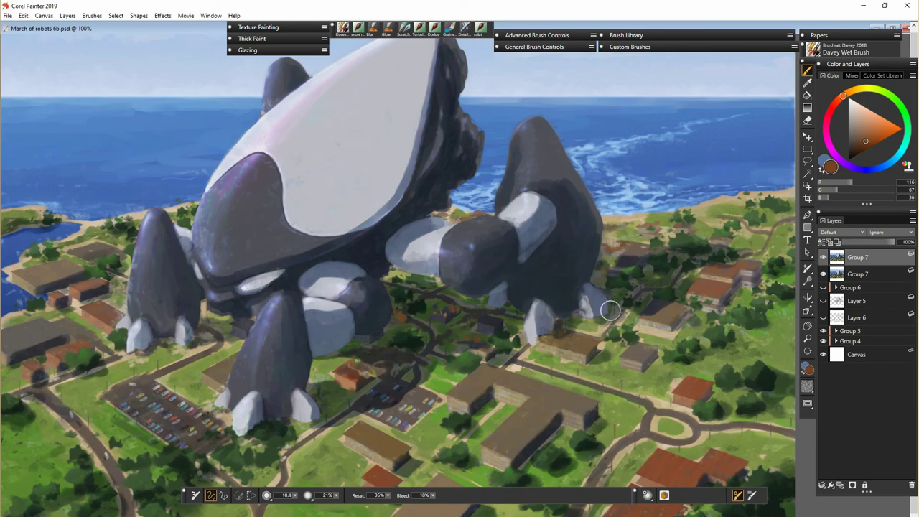
- Paint glowing flames on the buildings around the robot's feet with a dark brown Glow brush, reducing its size to 12.9
click(386, 29)
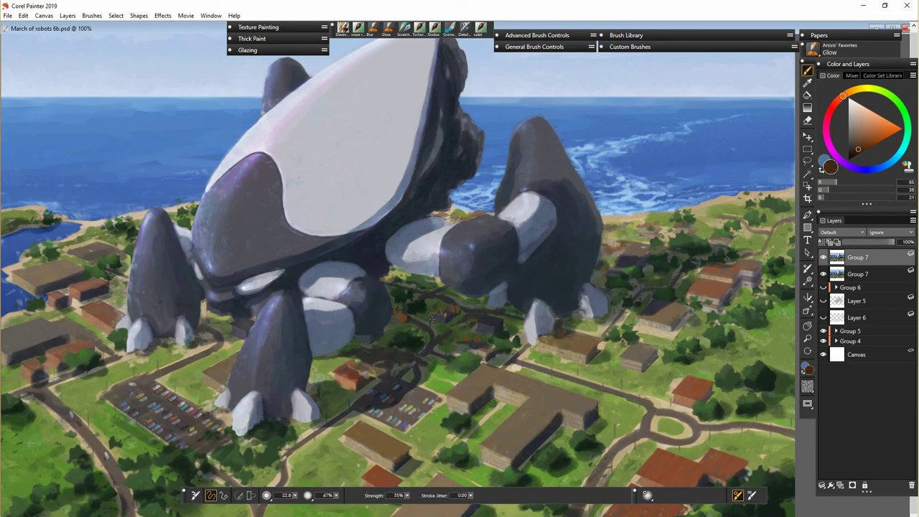
drag(396, 319, 397, 305)
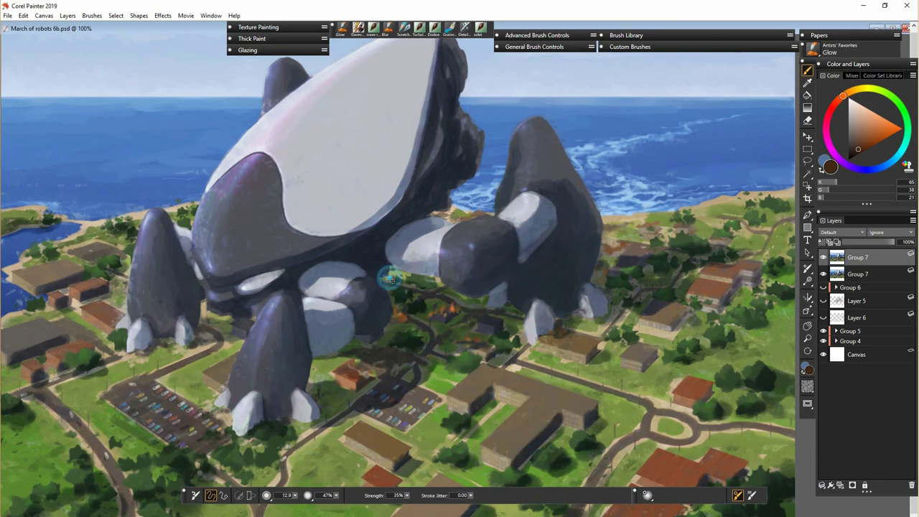
key(bracketleft)
key(bracketleft)
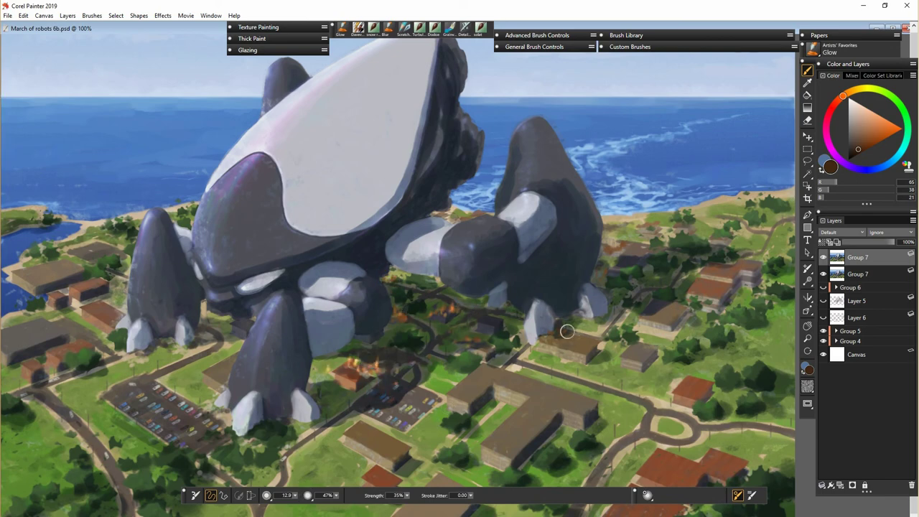
drag(567, 339, 543, 340)
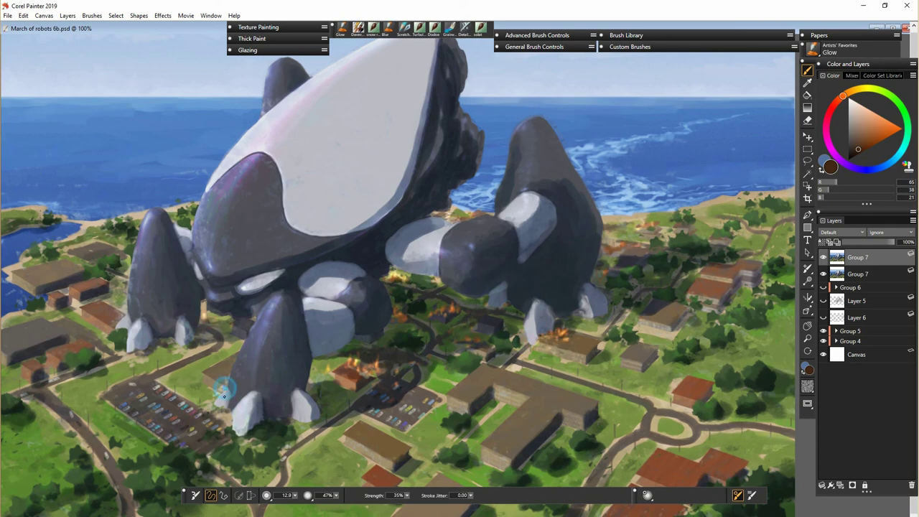
drag(355, 371, 352, 365)
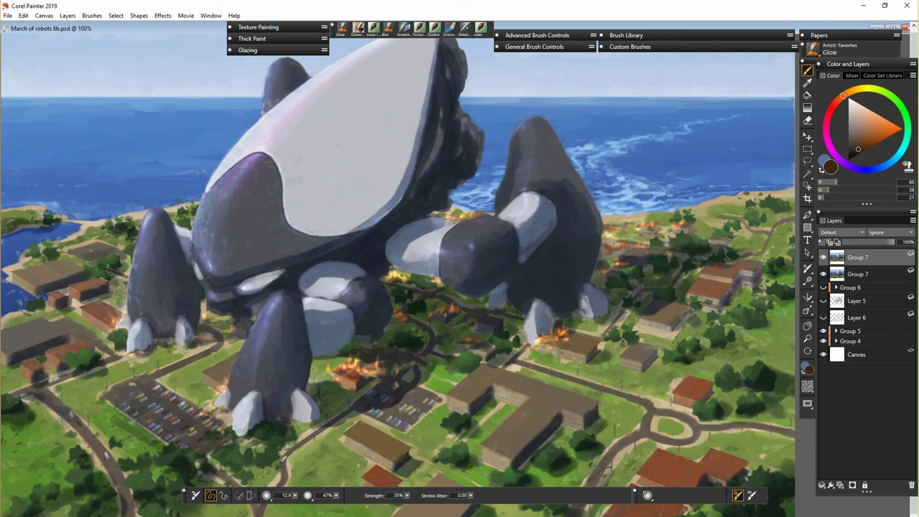
- Add a new layer and paint dark blue-grey smoke rising from the fires behind the robot and around its right leg with the Davey Wet Brush
click(839, 486)
alt+click(496, 327)
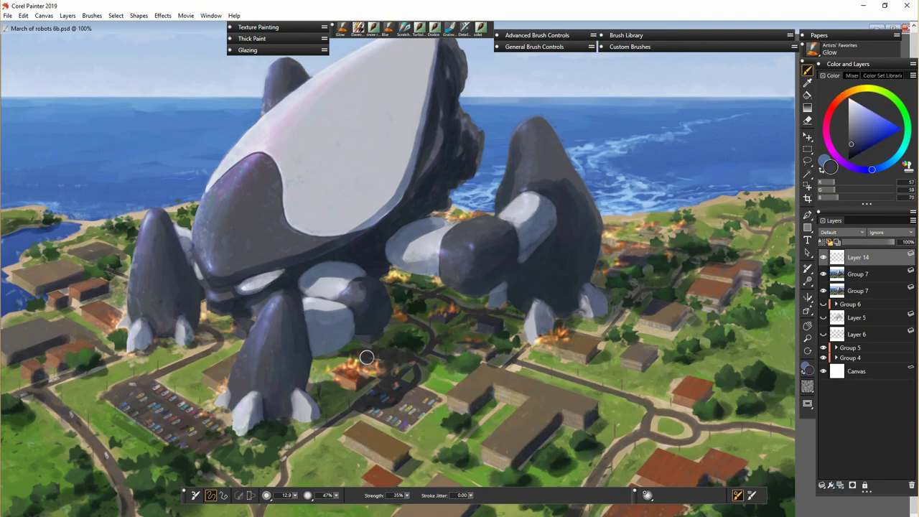
click(358, 29)
mouse_move(616, 224)
mouse_down()
mouse_move(627, 201)
mouse_move(614, 222)
mouse_move(663, 218)
mouse_move(706, 173)
mouse_move(668, 214)
mouse_move(679, 197)
mouse_move(690, 219)
mouse_move(687, 179)
mouse_move(716, 189)
mouse_move(692, 225)
mouse_move(712, 193)
mouse_up()
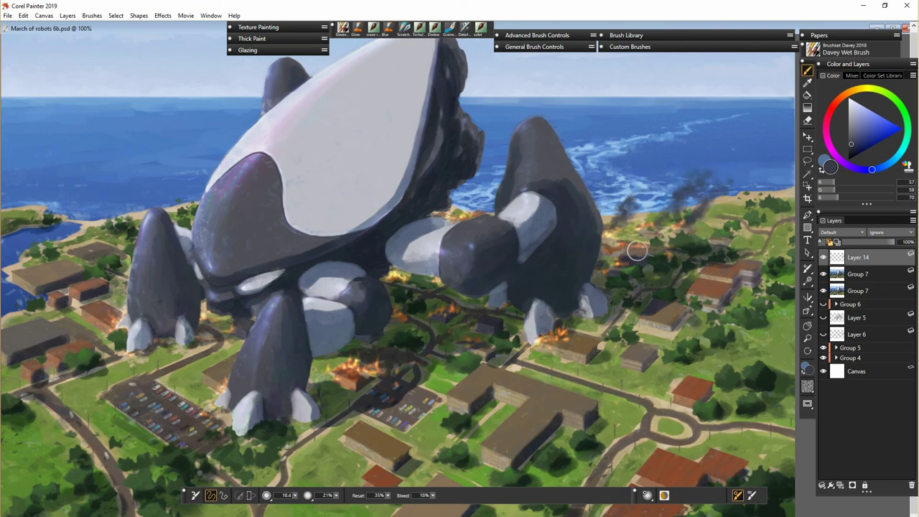
drag(639, 250, 629, 237)
mouse_move(464, 212)
mouse_down()
mouse_move(490, 204)
mouse_move(469, 204)
mouse_up()
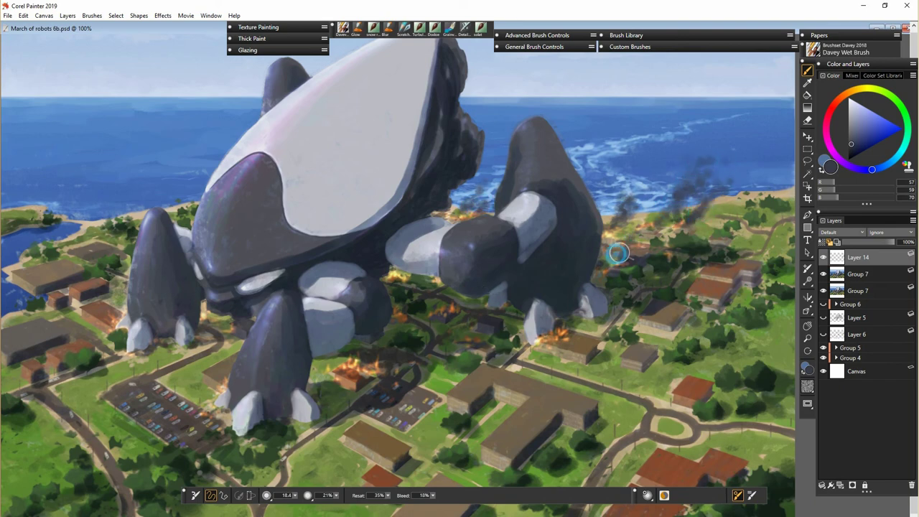
mouse_move(620, 252)
mouse_down()
mouse_move(577, 329)
mouse_move(578, 306)
mouse_move(597, 299)
mouse_move(603, 252)
mouse_move(642, 267)
mouse_move(644, 247)
mouse_move(623, 243)
mouse_move(603, 180)
mouse_up()
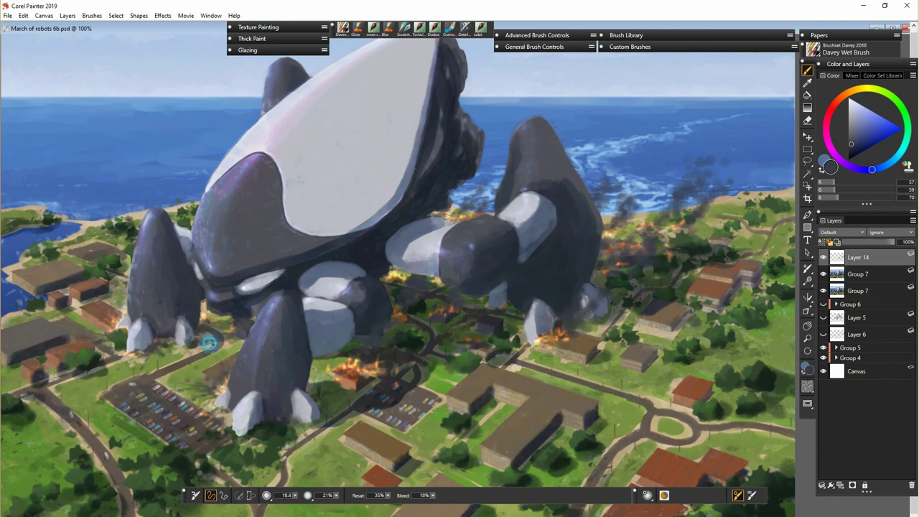
- Soften the smoke near the coast and above the burning house by the front leg with sampled grey-blue tones, and erase the excess
alt+click(660, 208)
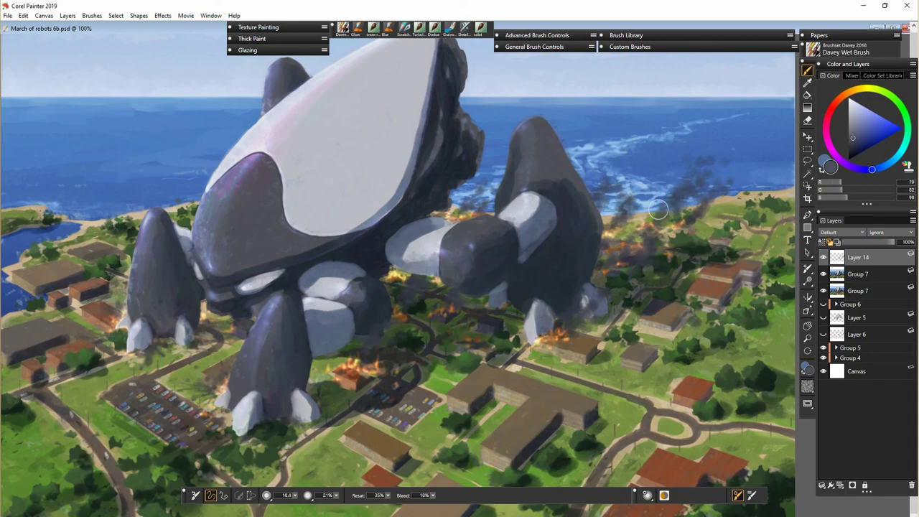
alt+click(661, 213)
alt+click(471, 195)
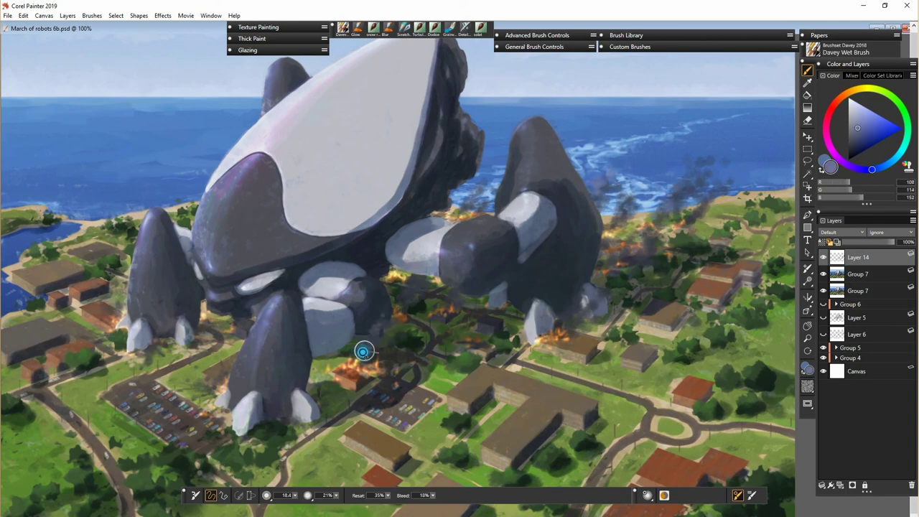
alt+click(373, 358)
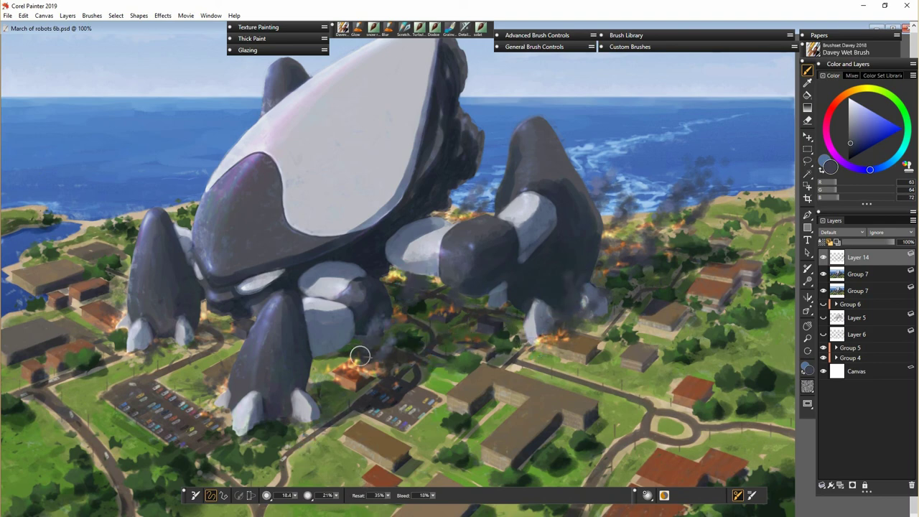
key(n)
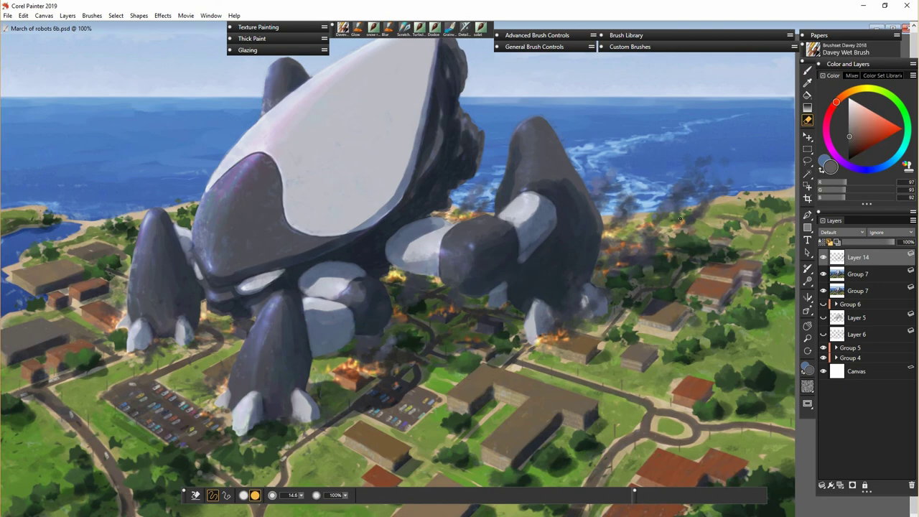
- On the upper Group 7 layer, clean up the ground around the front foot's claws with sampled colours
key(b)
click(858, 273)
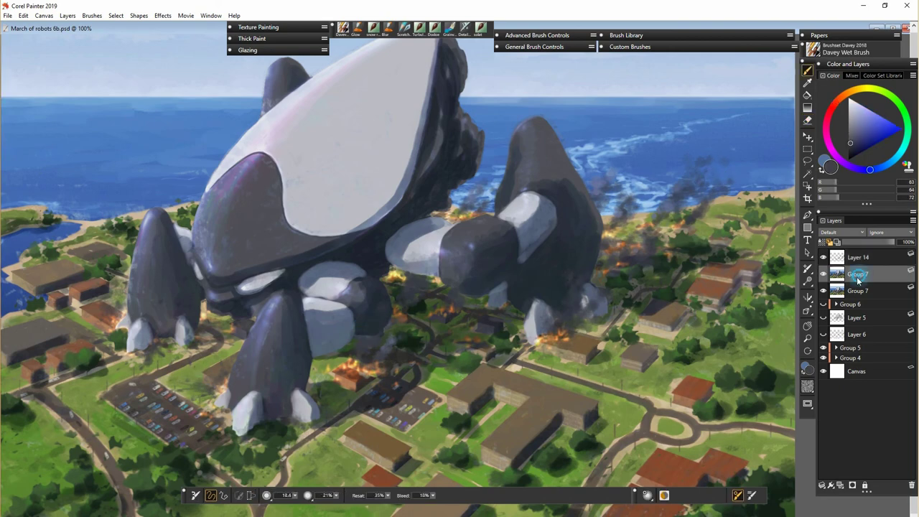
key(ctrl+plus)
mouse_move(442, 385)
mouse_down()
mouse_move(622, 321)
mouse_move(560, 279)
mouse_up()
alt+click(392, 388)
alt+click(396, 388)
drag(396, 388, 389, 410)
- Refine the road and its pale edges between the front foot and the nearby parking lot with sampled colours
alt+click(372, 409)
alt+click(403, 410)
alt+click(372, 405)
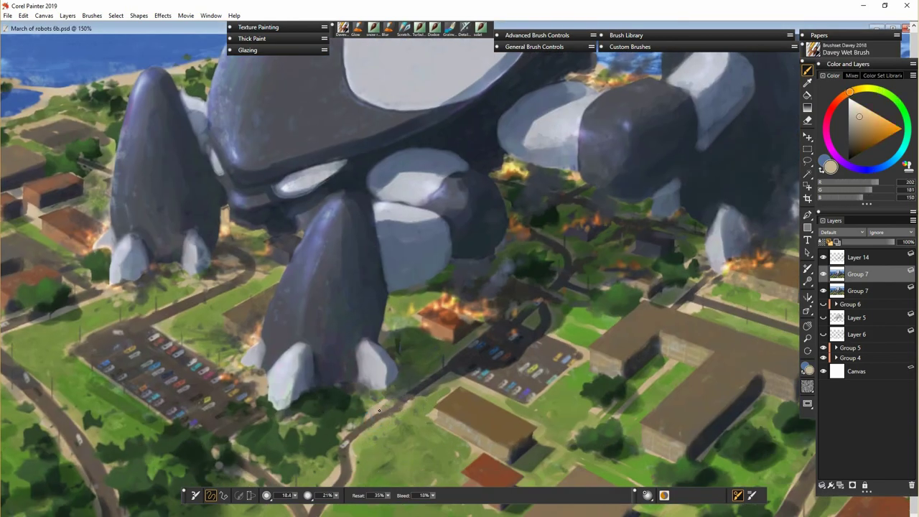
alt+click(432, 368)
alt+click(452, 370)
alt+click(446, 378)
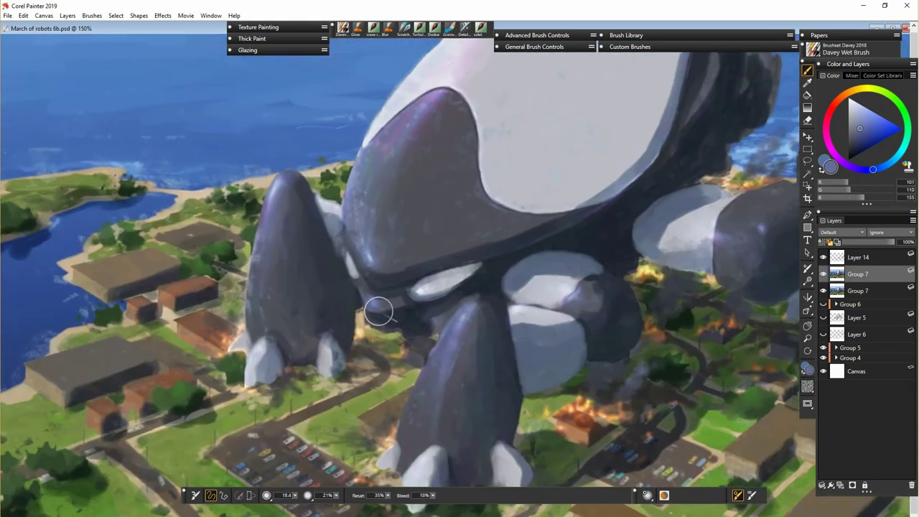
- Refine the robot's jaw, eye, front leg top and pale arm joints with blue-grey and white tones sampled from the robot
alt+click(402, 301)
alt+click(424, 290)
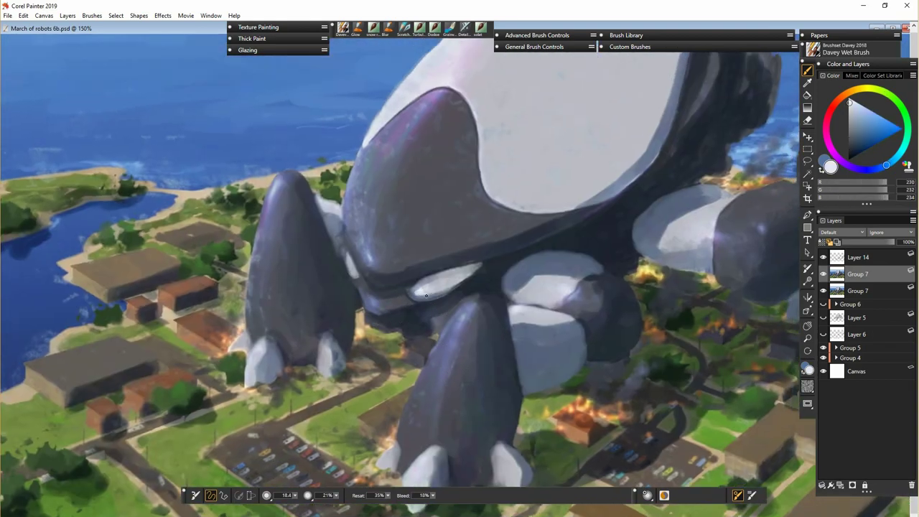
alt+click(482, 318)
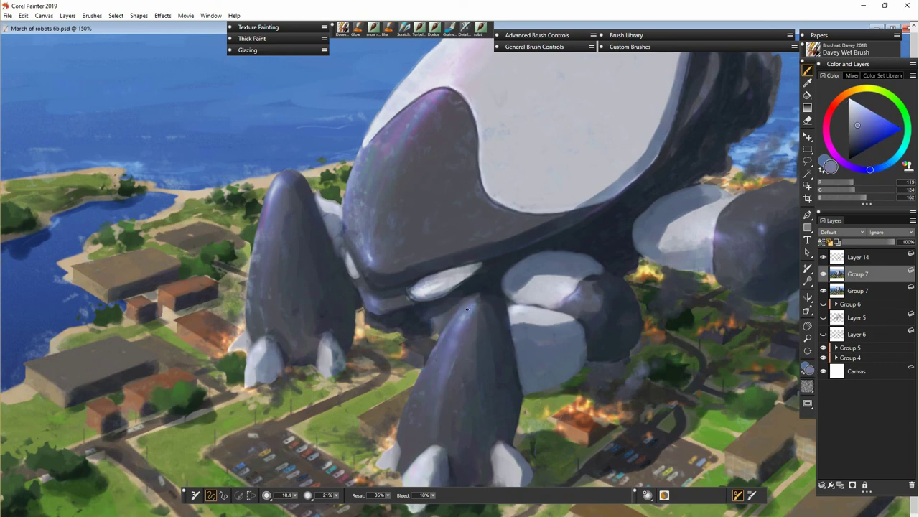
alt+click(525, 307)
alt+click(558, 298)
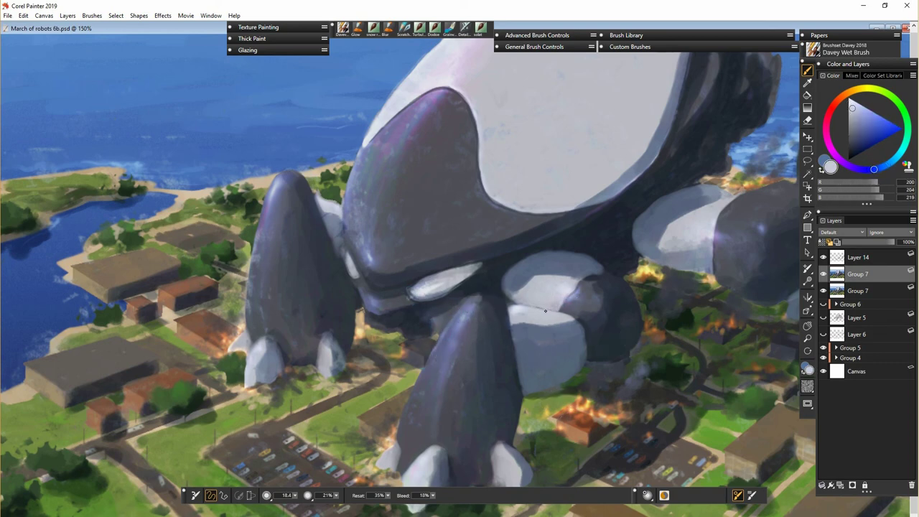
alt+click(605, 263)
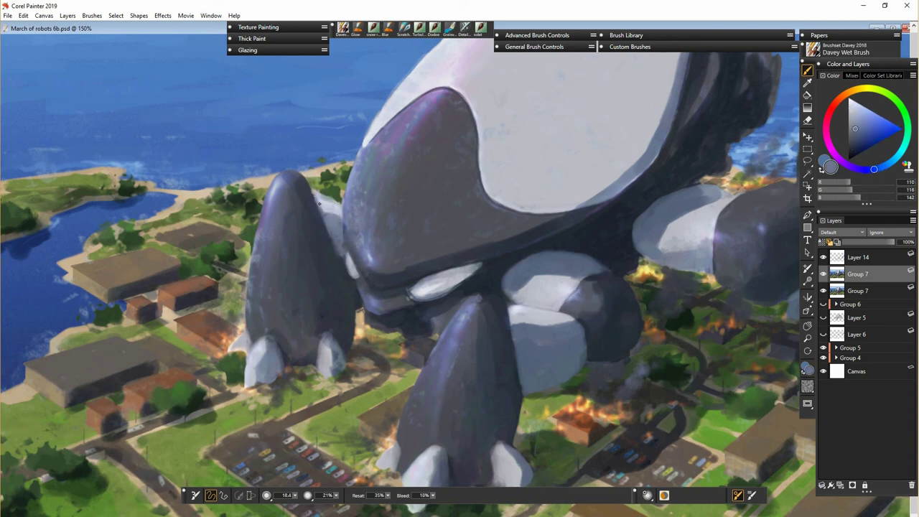
- Repaint the sandy gap between the far-left leg and the robot's jaw to clean up both edges
alt+click(358, 310)
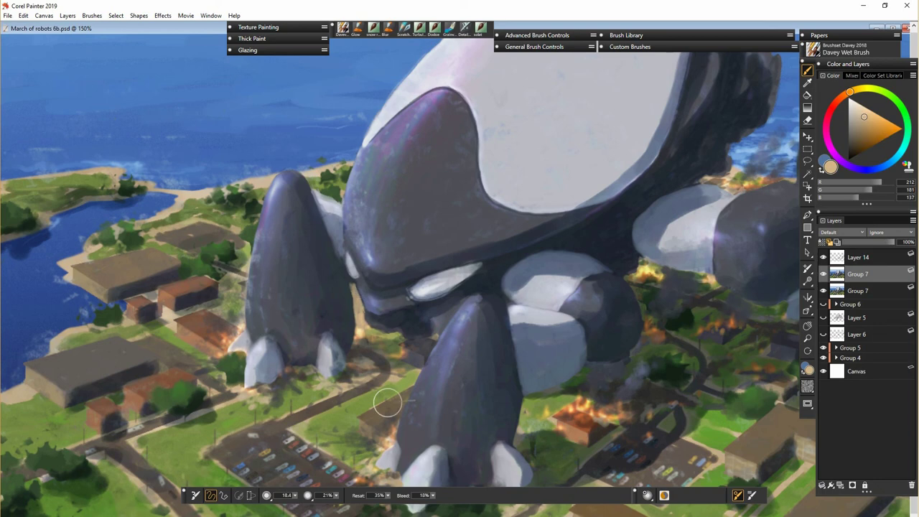
alt+click(352, 292)
alt+click(356, 297)
drag(359, 305, 357, 287)
- Refine the dark brow and upper jaw beside the robot's eye with blue-grey tones sampled from the robot
key(ctrl+plus)
alt+click(369, 288)
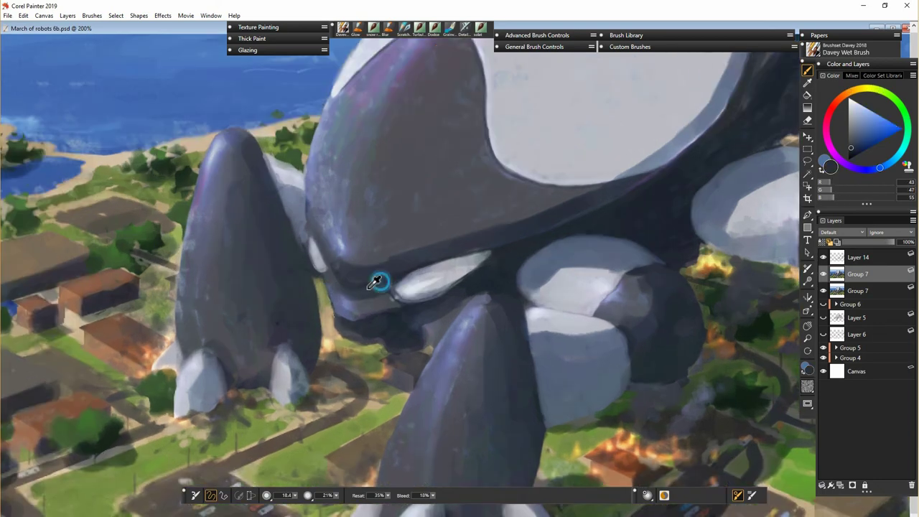
alt+click(350, 283)
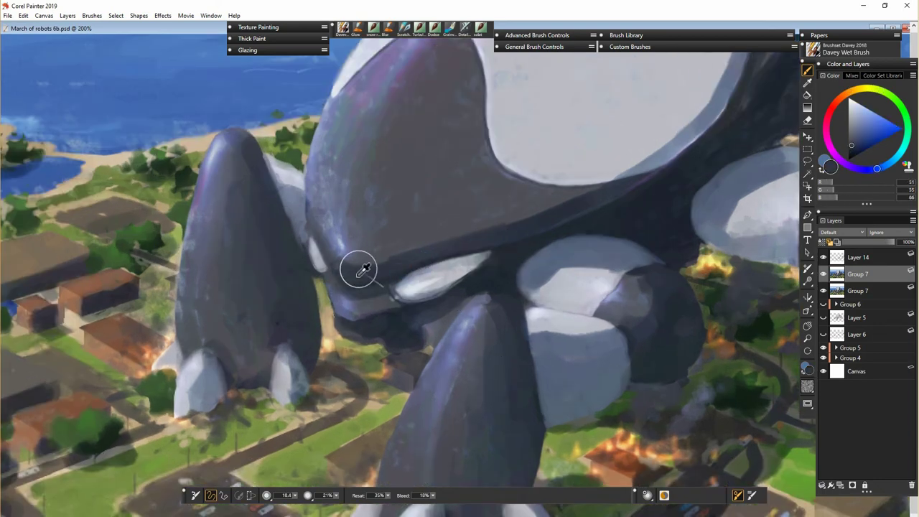
alt+click(334, 266)
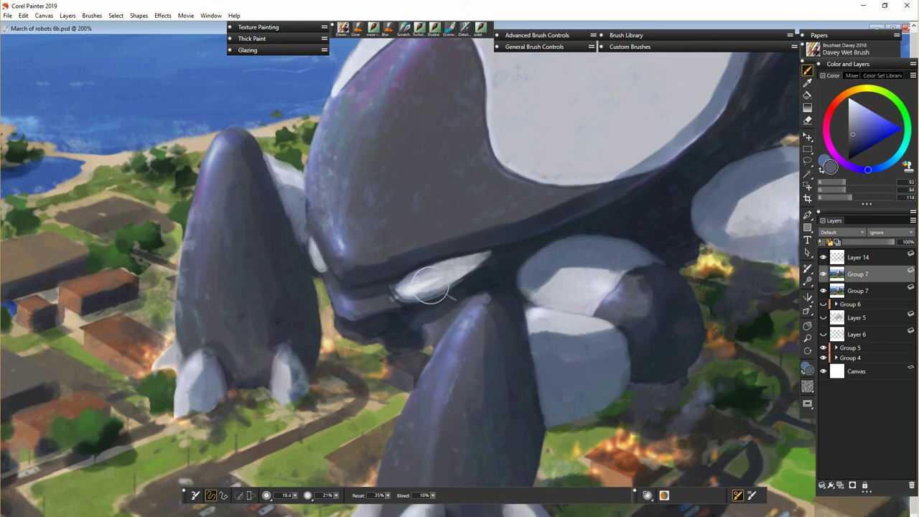
mouse_move(392, 259)
mouse_down()
mouse_move(347, 281)
mouse_move(389, 266)
mouse_up()
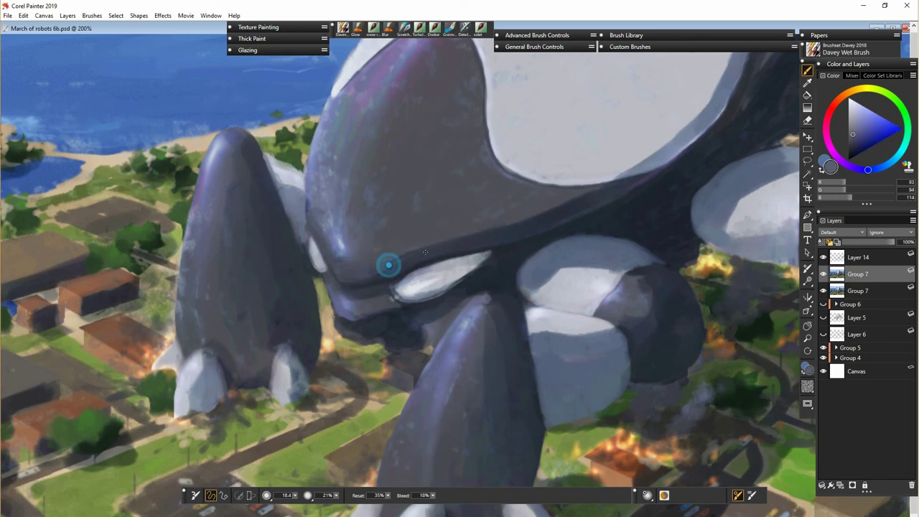
alt+click(389, 267)
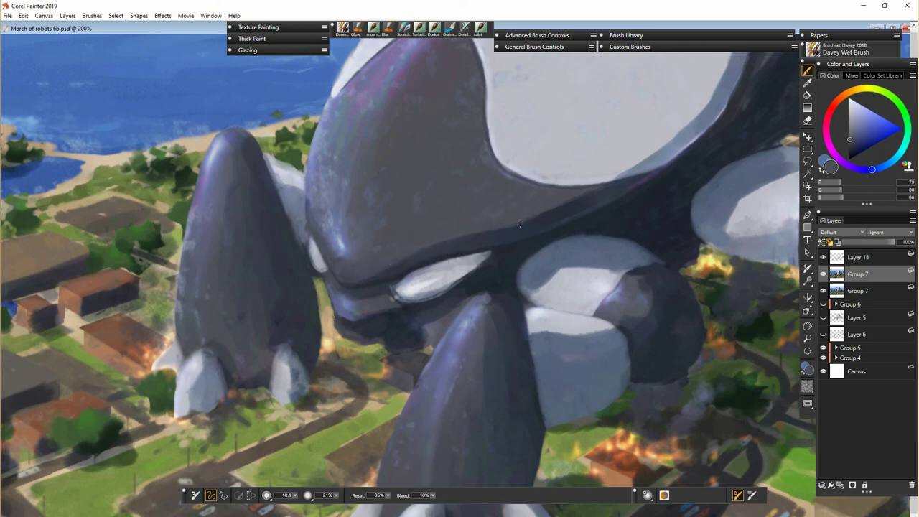
- Clean up the underside of the robot's jaw and the gap beside the front leg with sampled ground and dark blue-grey tones
alt+click(395, 354)
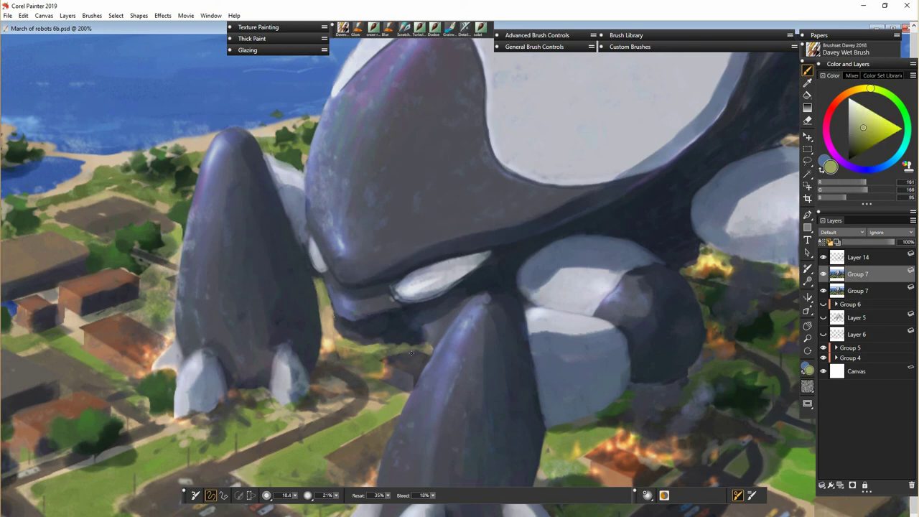
alt+click(421, 351)
alt+click(406, 351)
alt+click(398, 343)
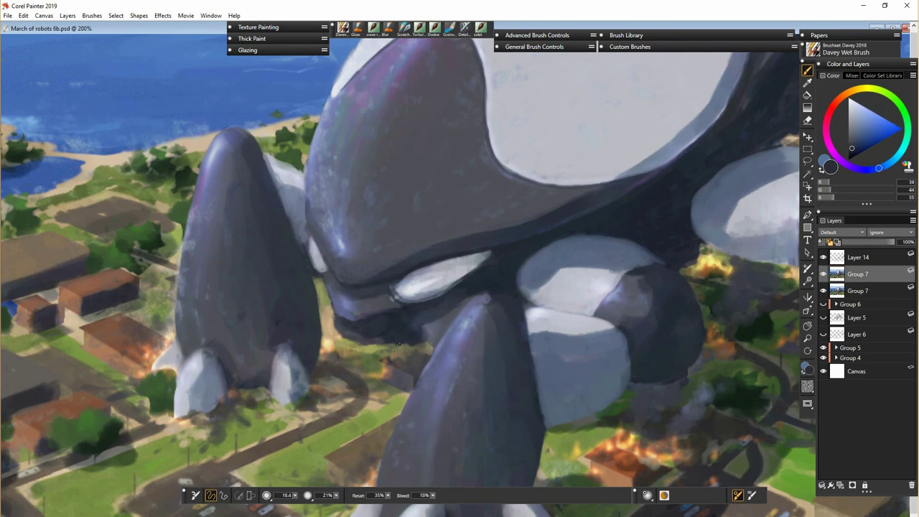
alt+click(428, 331)
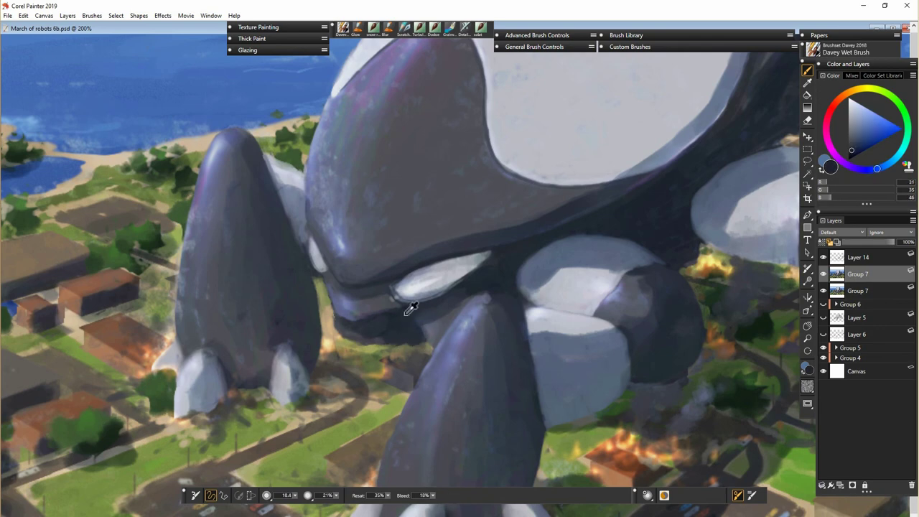
alt+click(465, 336)
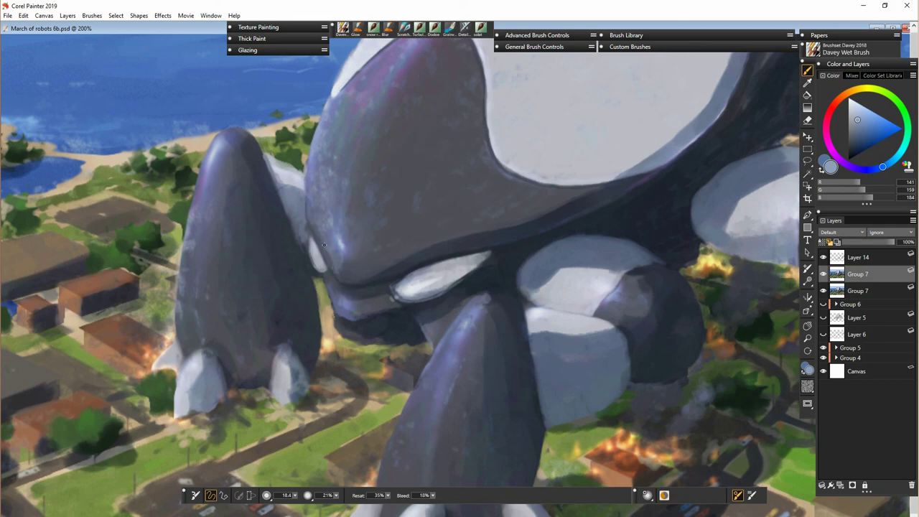
- Brighten the highlights on the robot's forehead and legs using the Glow brush with a dark blue
click(357, 29)
click(856, 150)
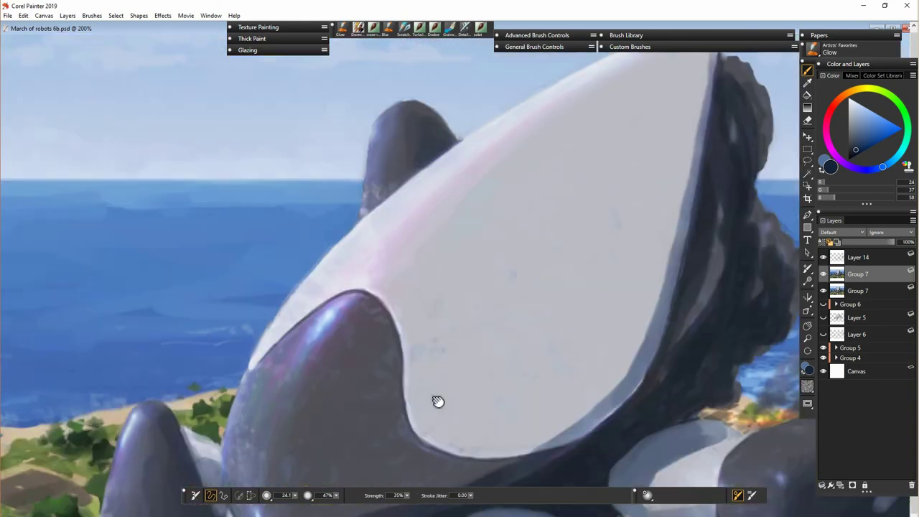
drag(438, 401, 434, 426)
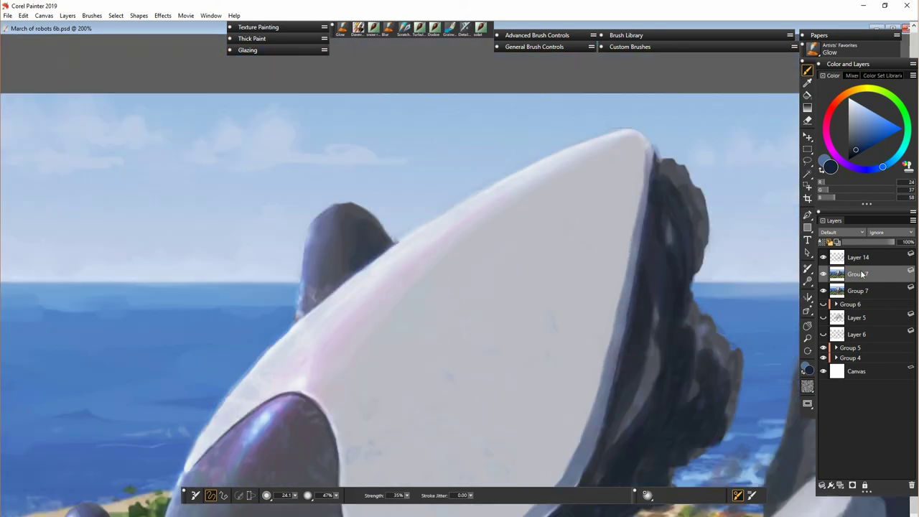
- Clean up the edge where the rear leg meets the white shell with sampled sky blue, and soften the robot's edges with the Blur brush
alt+click(395, 237)
drag(396, 237, 395, 242)
click(387, 29)
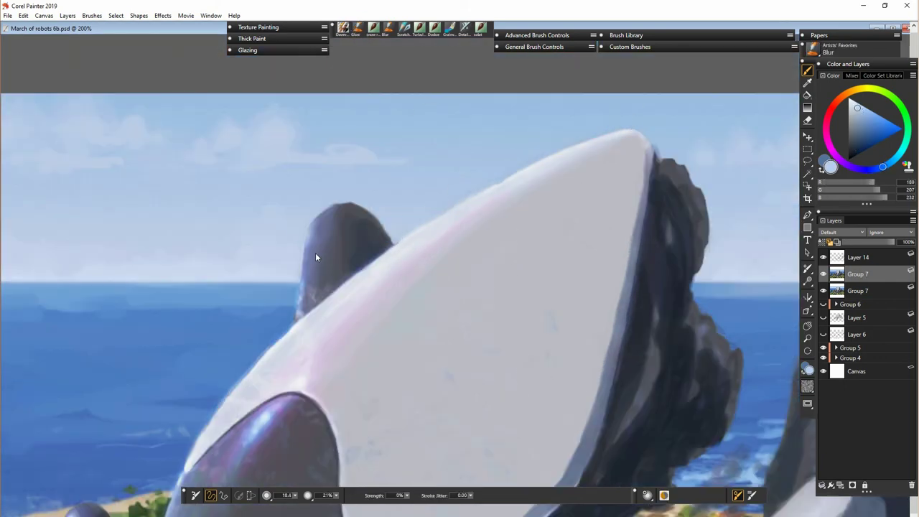
key(ctrl+minus)
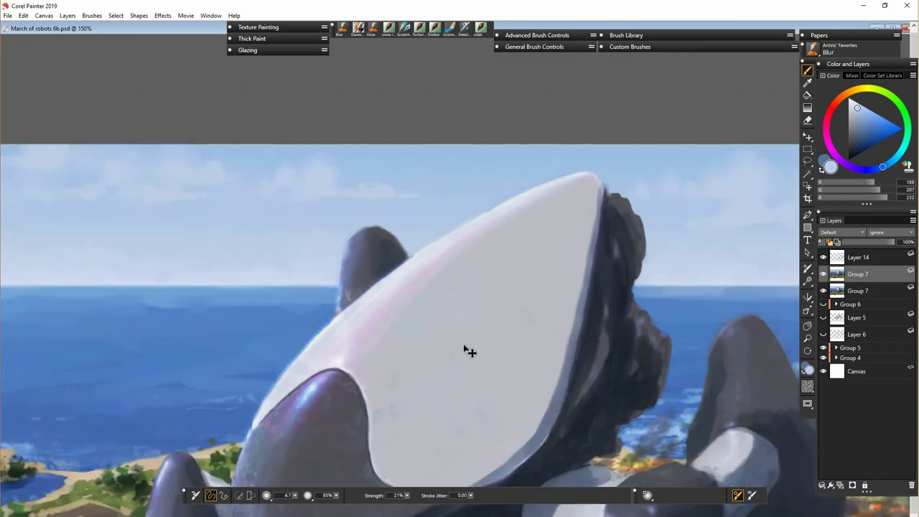
drag(468, 351, 490, 198)
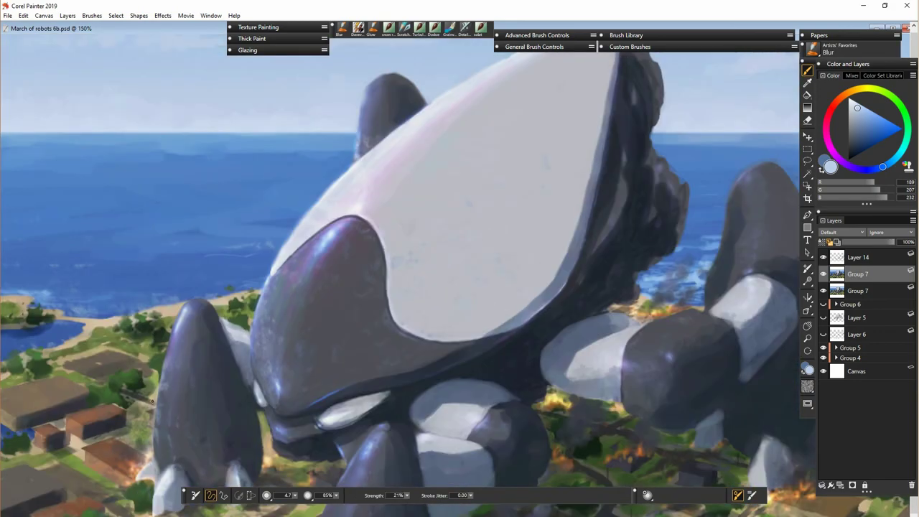
scroll(250, 337, down, 3)
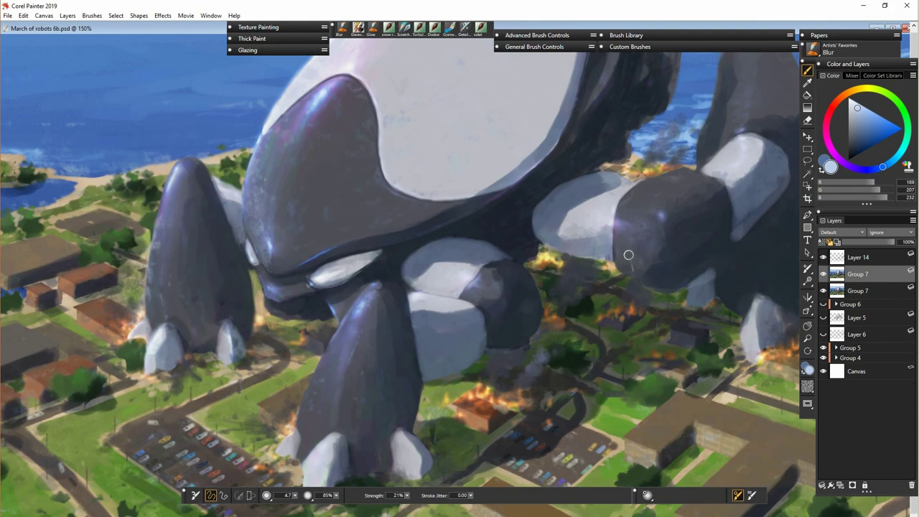
drag(568, 91, 395, 261)
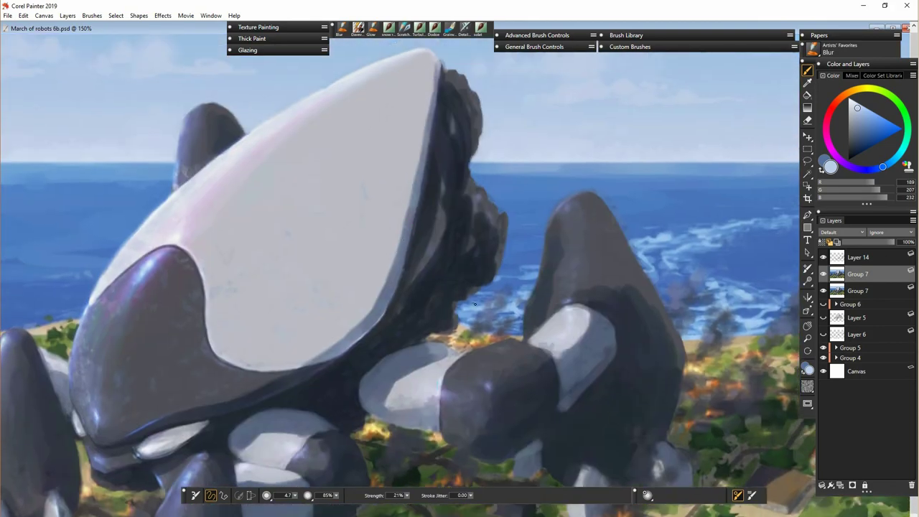
- Paint three dark dots near the lower edge of the white shell on a new layer, and enlarge them
drag(567, 483, 465, 352)
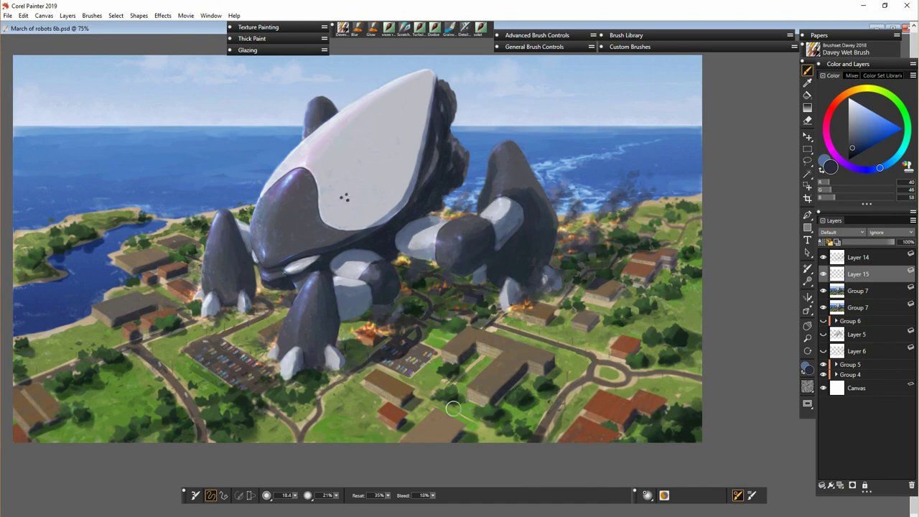
key(ctrl+alt+t)
click(356, 214)
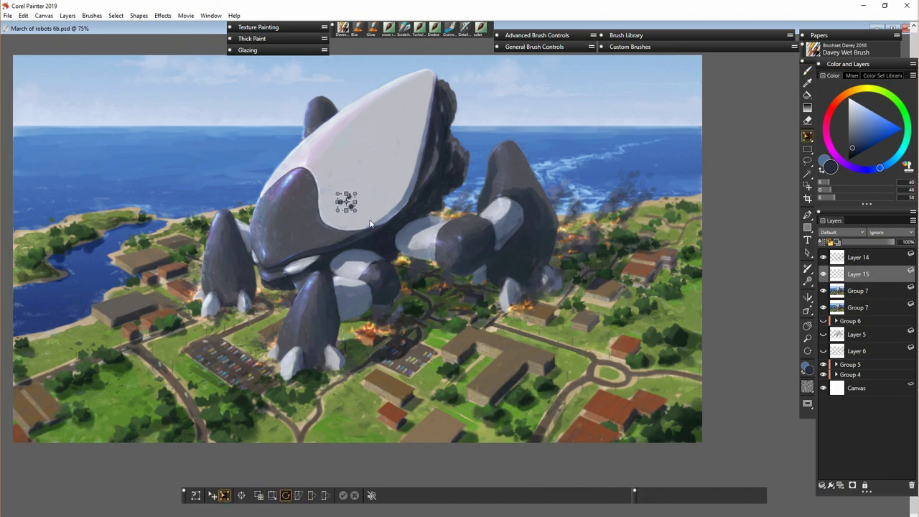
- Add glow highlights around the three dots on the upper Group 7 layer, and set Layer 15's opacity to 88%
click(858, 291)
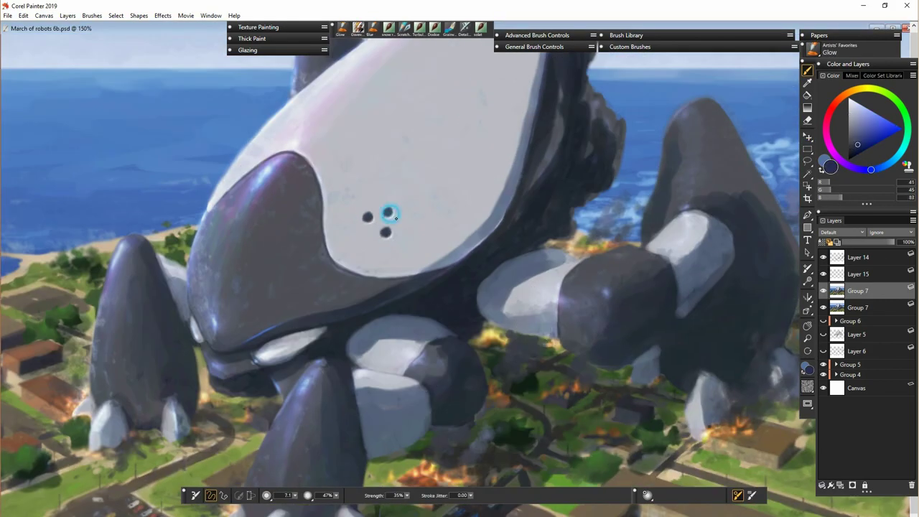
click(872, 274)
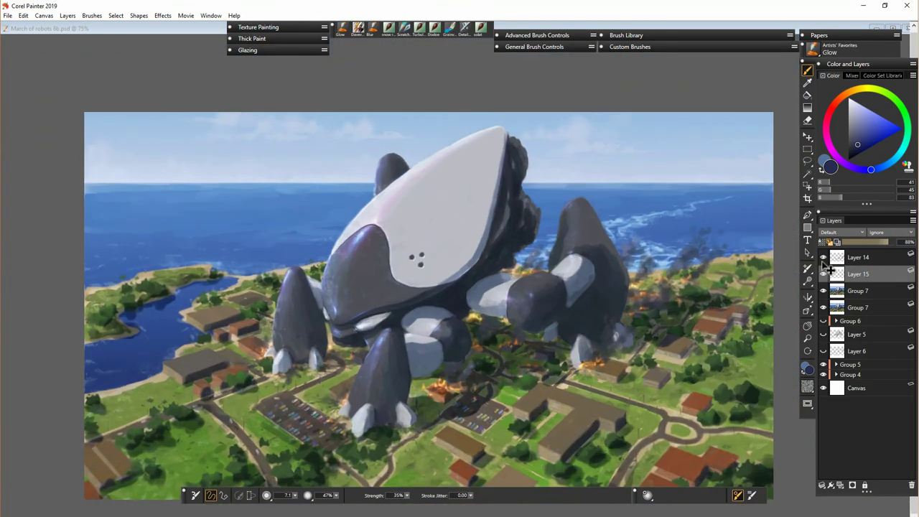